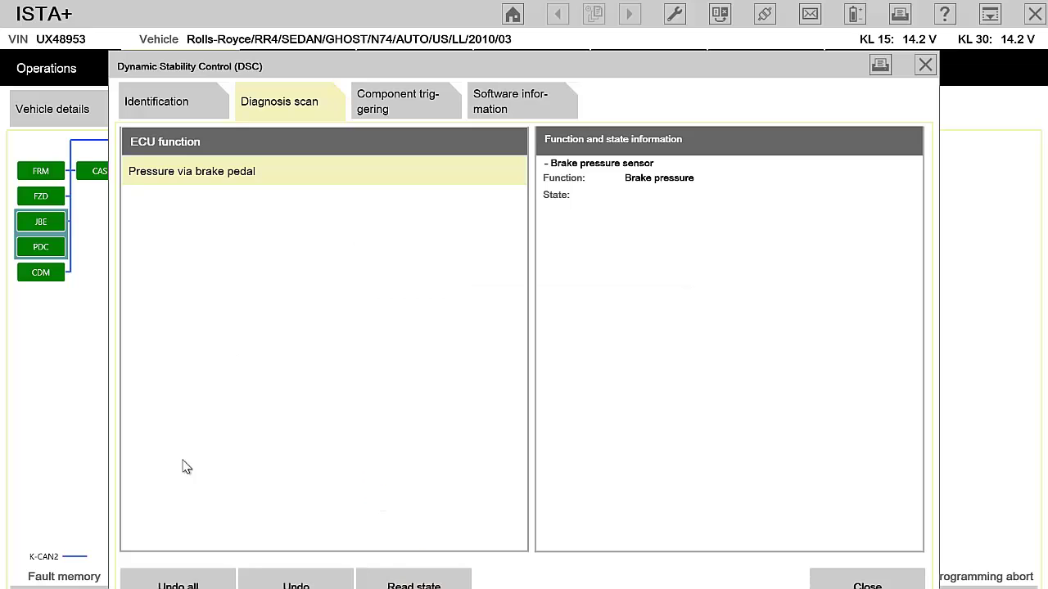
Reset the DSC functions, try Pump motor component triggering, reset again, and close DSC.
{"action": "left_click", "coordinate": [183, 581]}
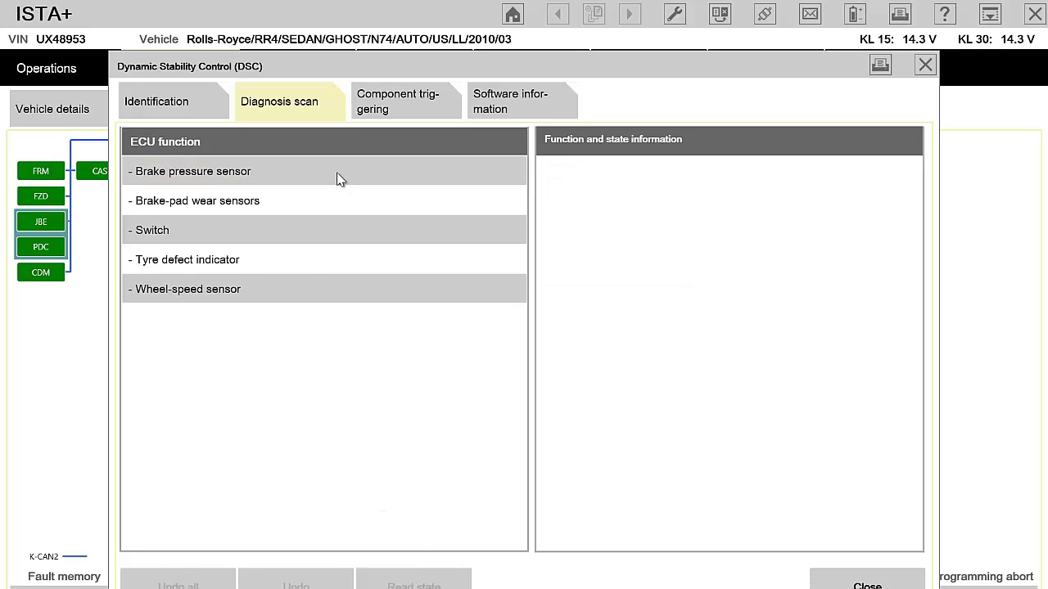
{"action": "left_click", "coordinate": [401, 99]}
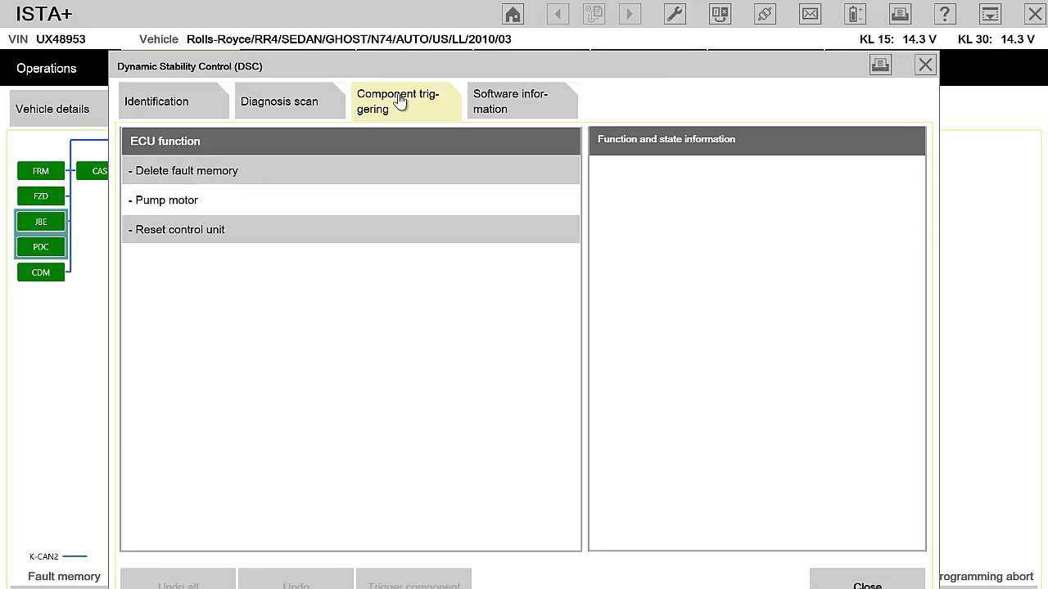
{"action": "left_click", "coordinate": [278, 202]}
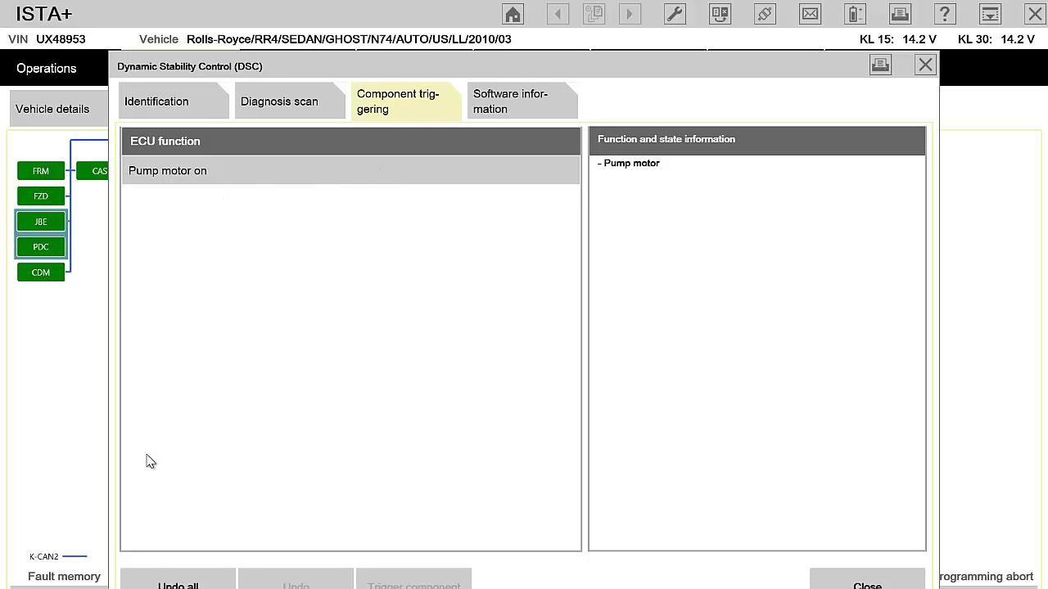
{"action": "left_click", "coordinate": [178, 585]}
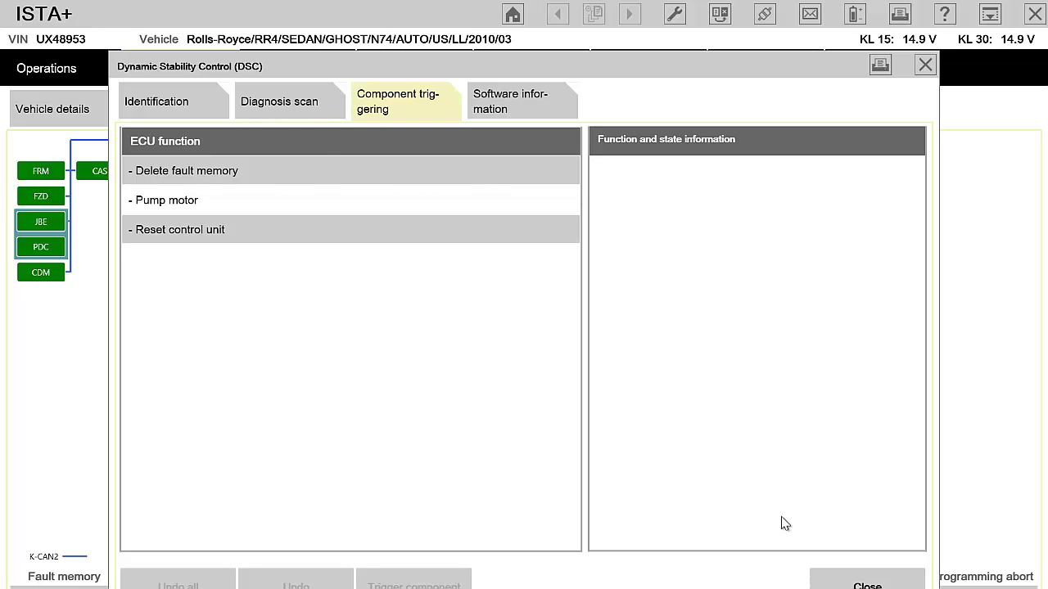
{"action": "left_click", "coordinate": [864, 583]}
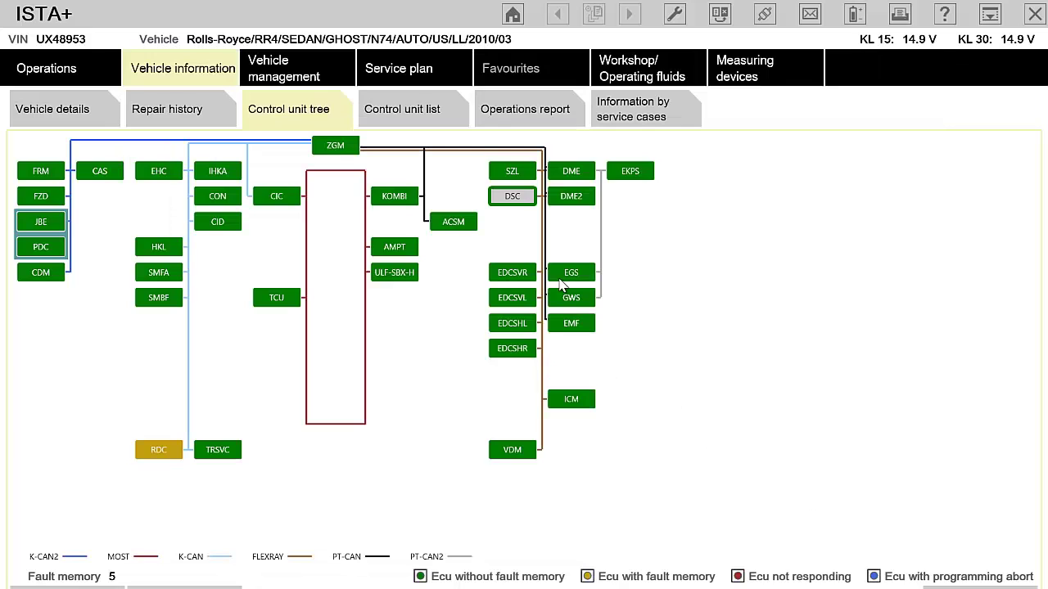
Open the SZL control unit's diagnosis scan at the Steering-angle sensor functions.
{"action": "left_click", "coordinate": [509, 174]}
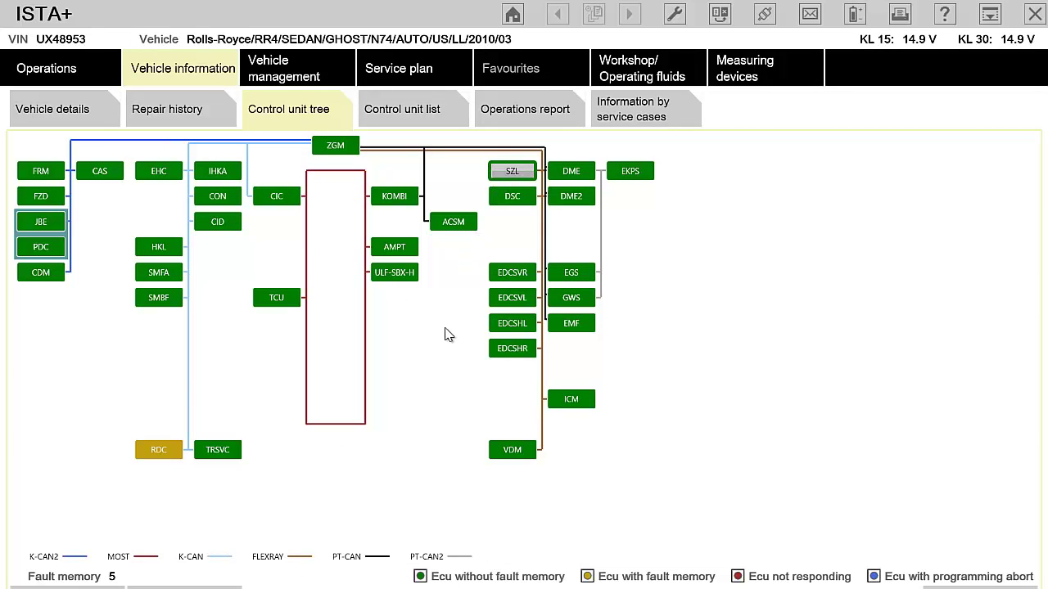
{"action": "left_click", "coordinate": [224, 585]}
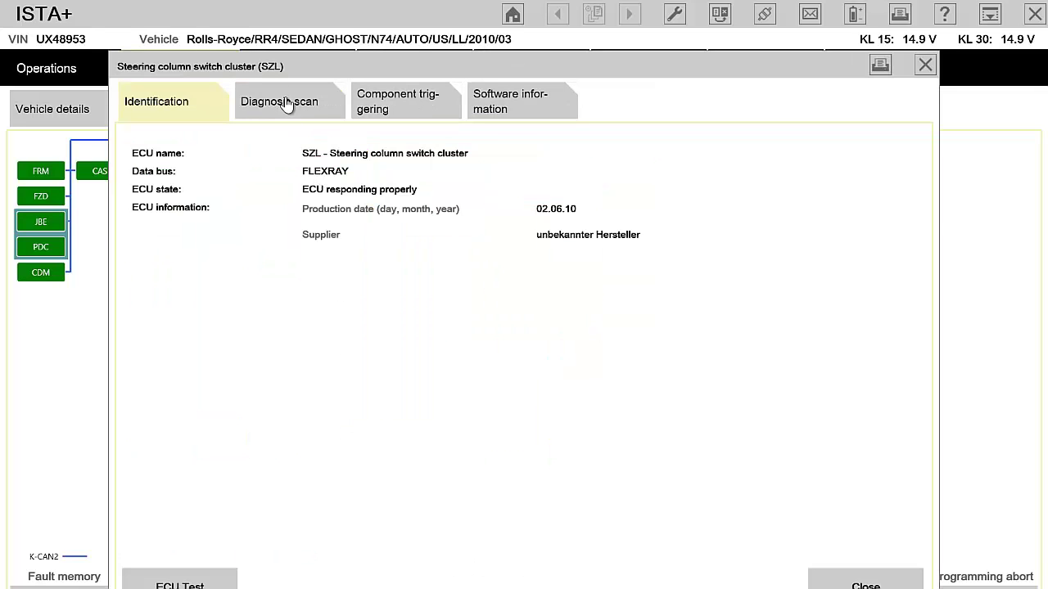
{"action": "left_click", "coordinate": [286, 102]}
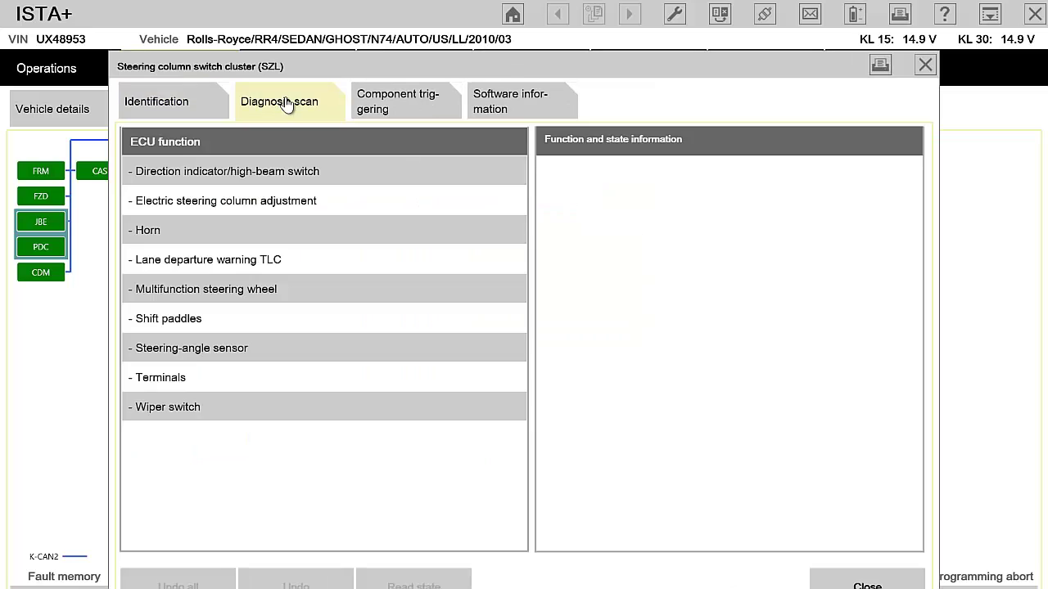
{"action": "left_click", "coordinate": [279, 352]}
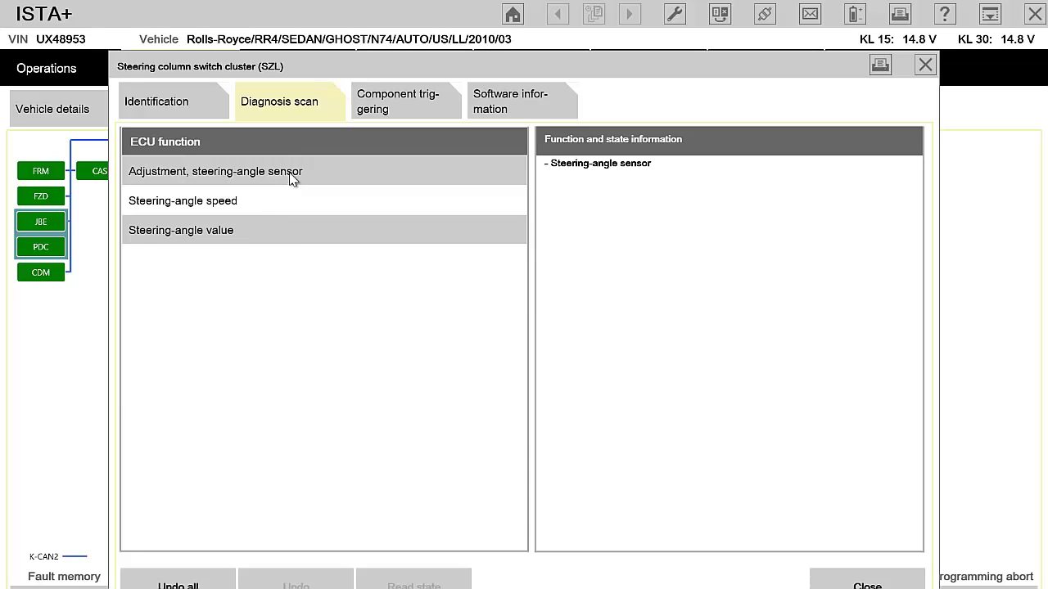
Read the steering-angle value, steering-angle speed and sensor adjustment status.
{"action": "left_click", "coordinate": [275, 230]}
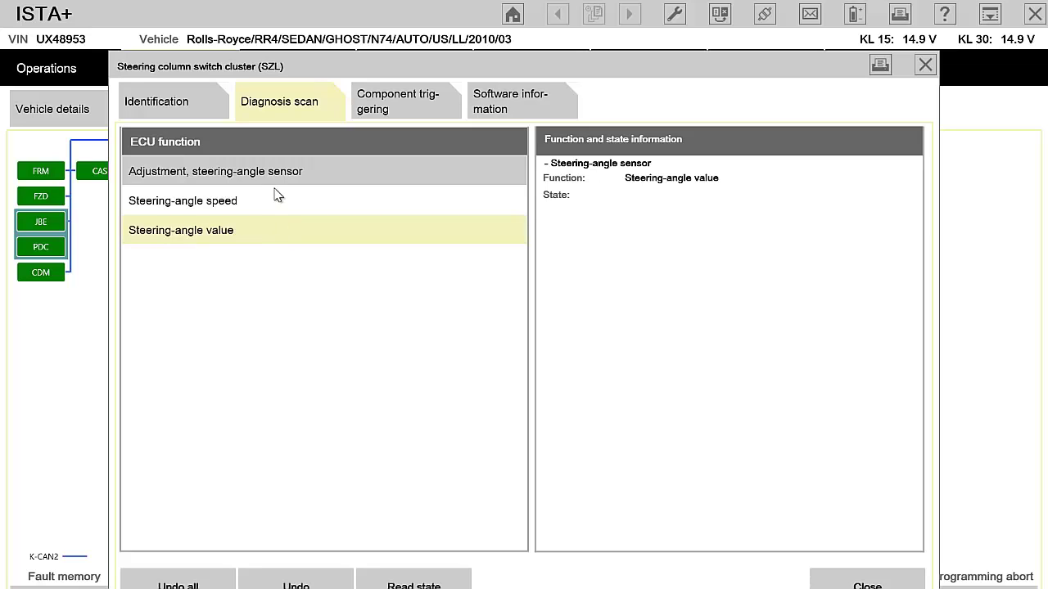
{"action": "left_click", "coordinate": [278, 192]}
{"action": "left_click", "coordinate": [299, 173]}
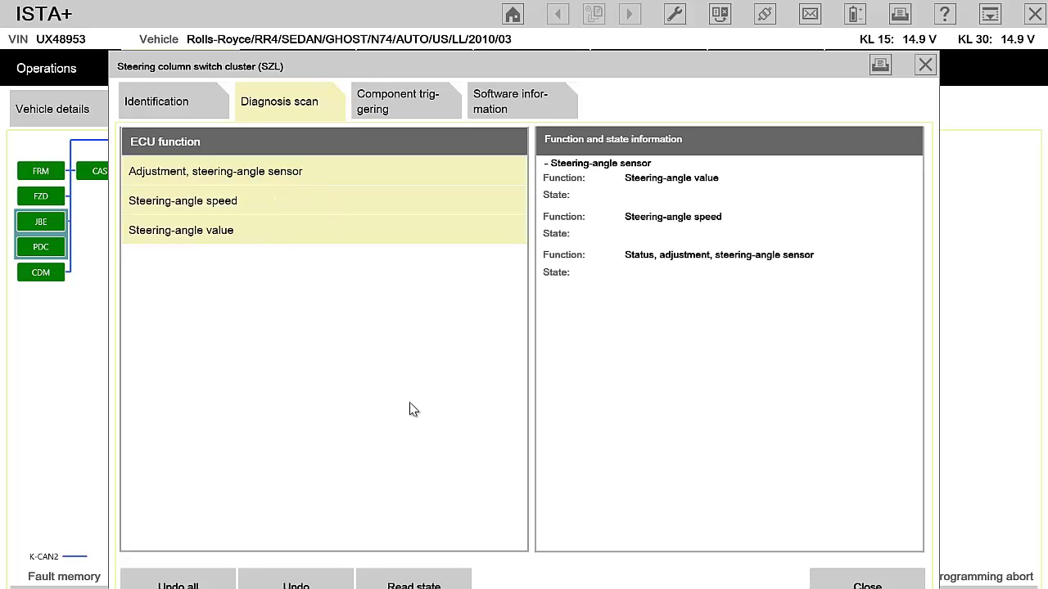
{"action": "left_click", "coordinate": [424, 583]}
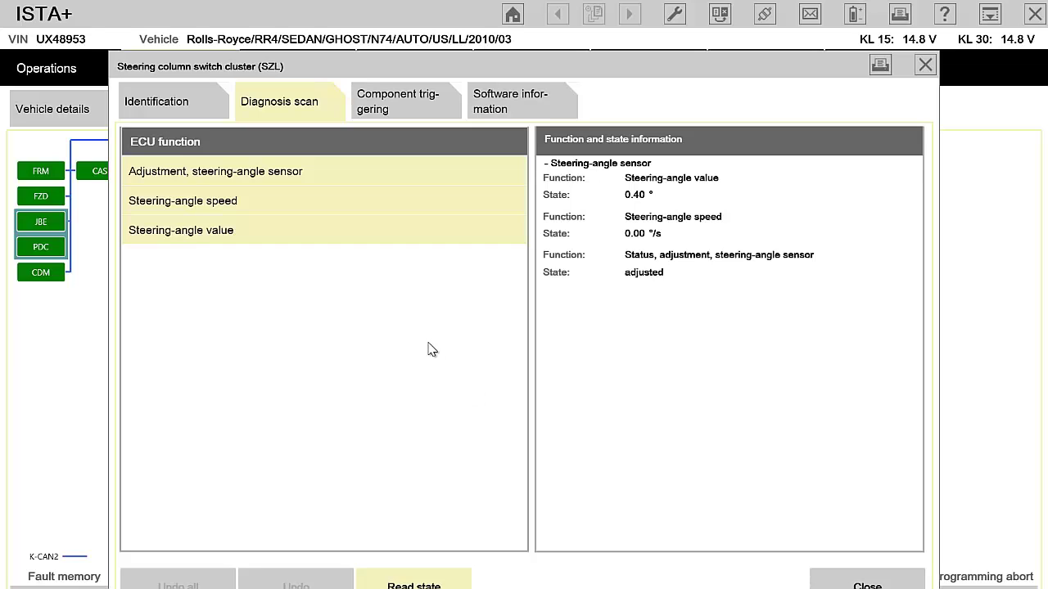
Re-read the steering-angle states, then clear them back to the nine SZL function groups.
{"action": "left_click", "coordinate": [419, 576]}
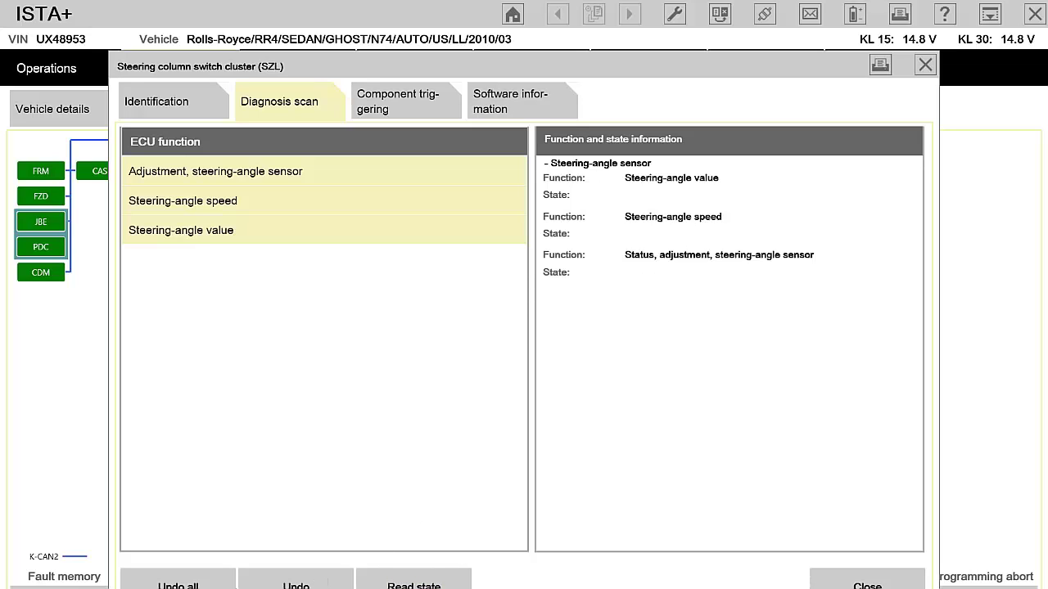
{"action": "left_click", "coordinate": [196, 583]}
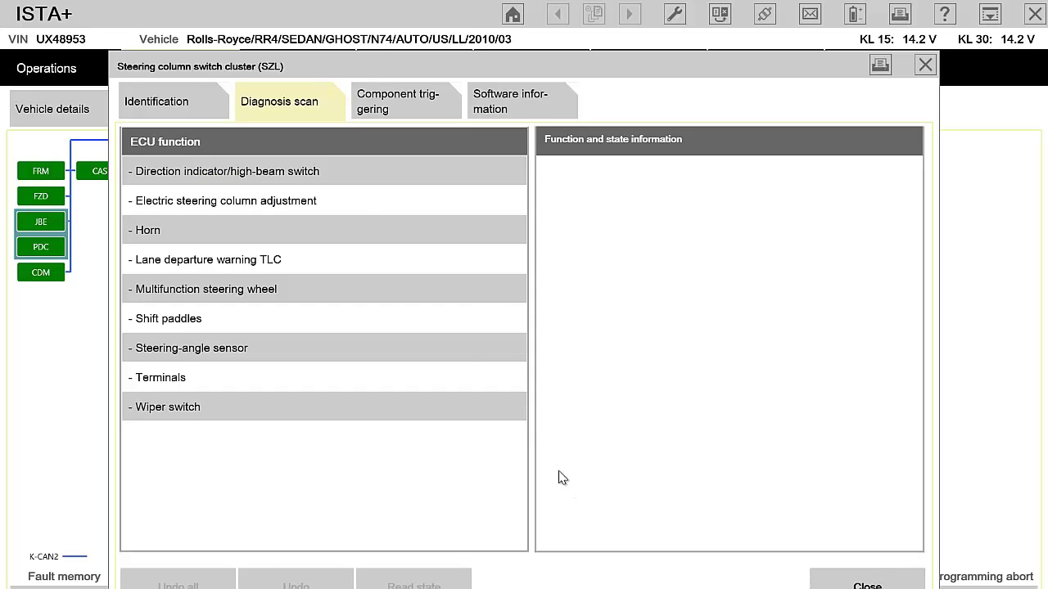
Close SZL and select SZL steering angle sensor adjustment under Chassis and suspension service functions.
{"action": "key", "text": "Escape"}
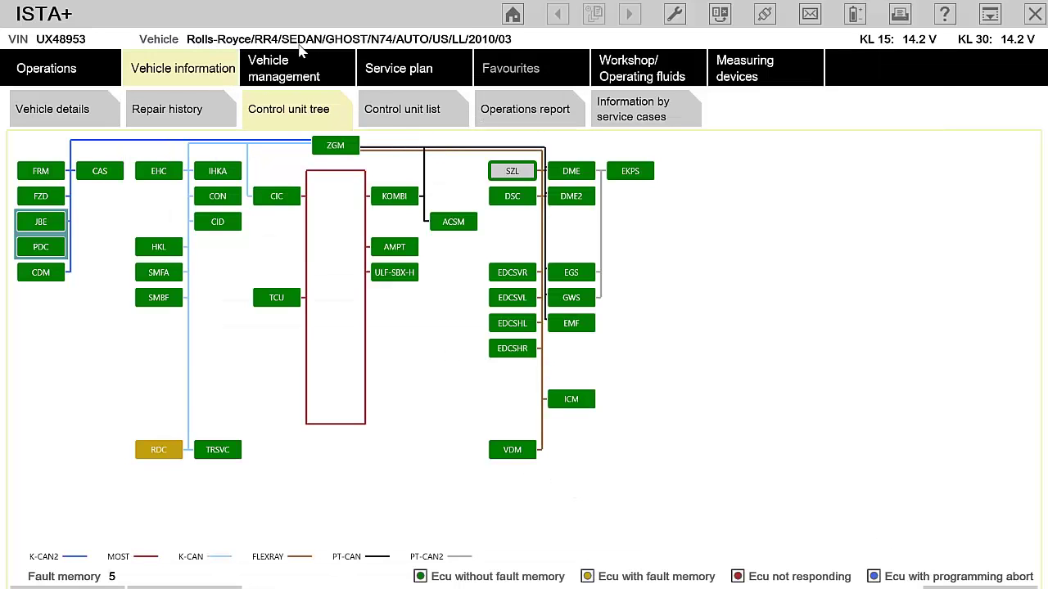
{"action": "left_click", "coordinate": [274, 65]}
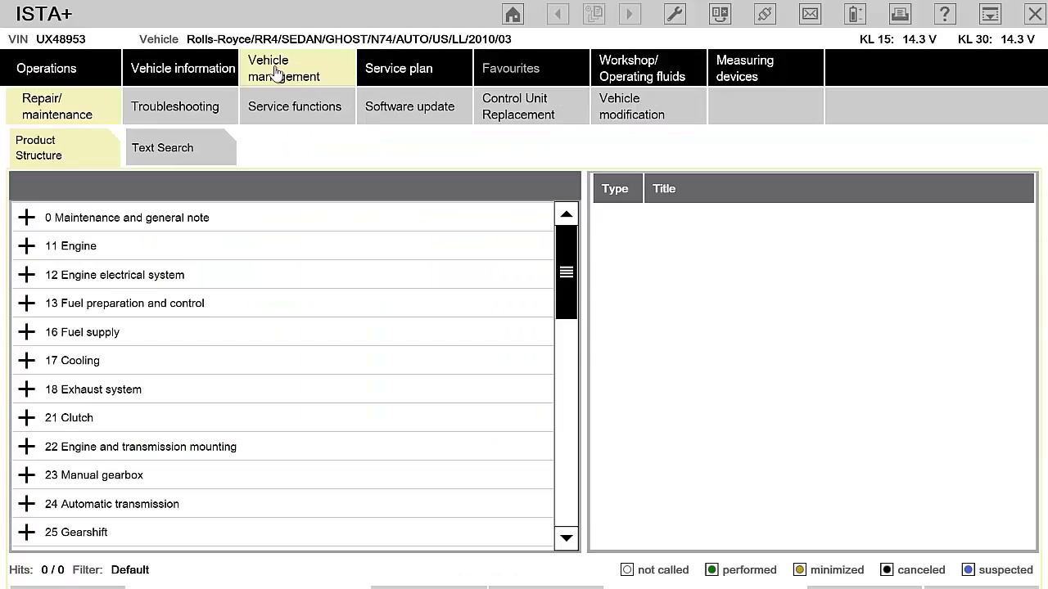
{"action": "left_click", "coordinate": [310, 106]}
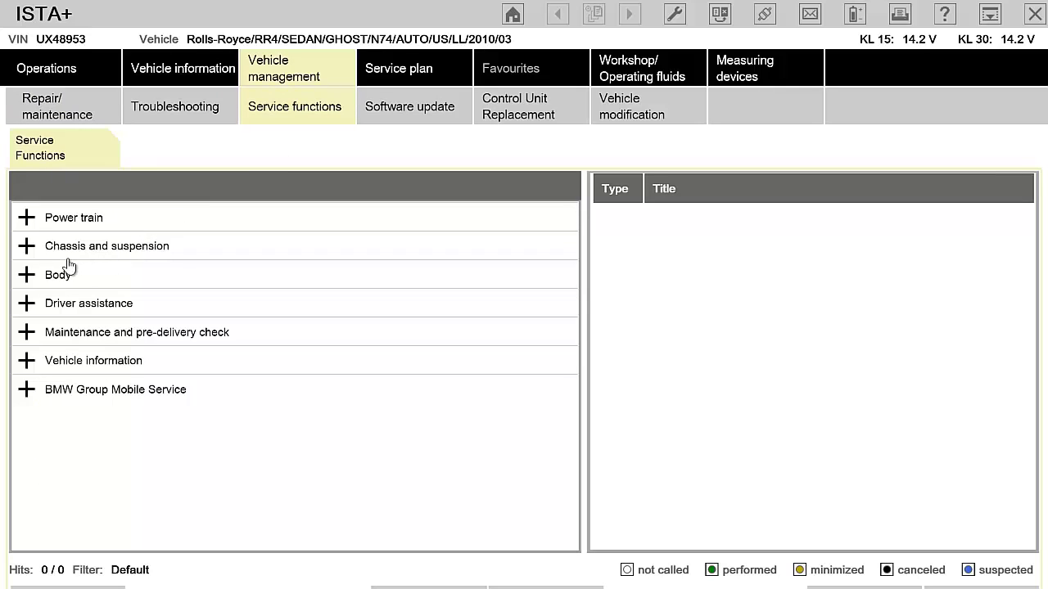
{"action": "left_click", "coordinate": [27, 245]}
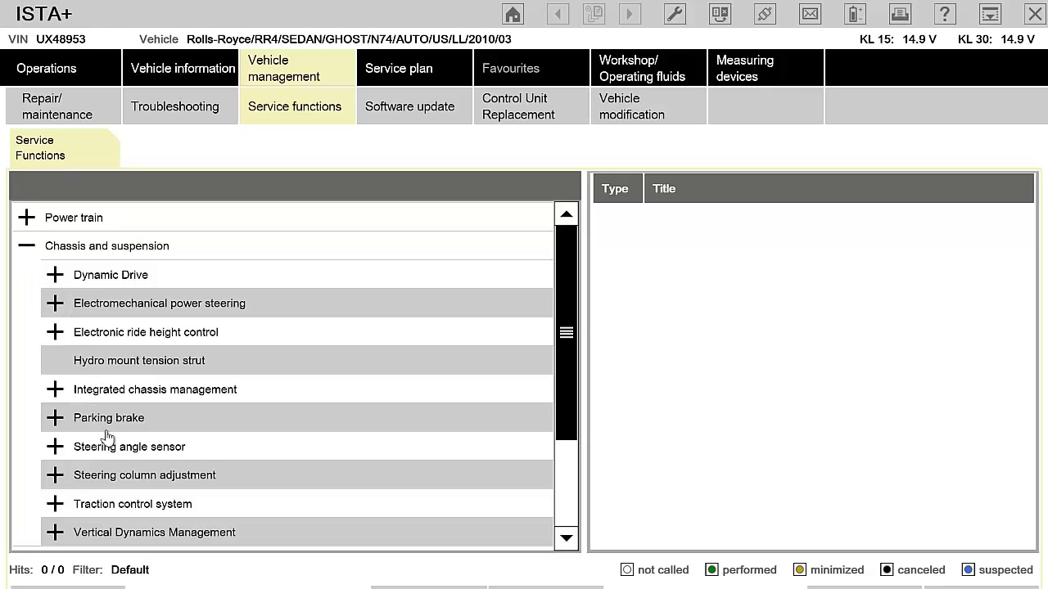
{"action": "left_click", "coordinate": [119, 450]}
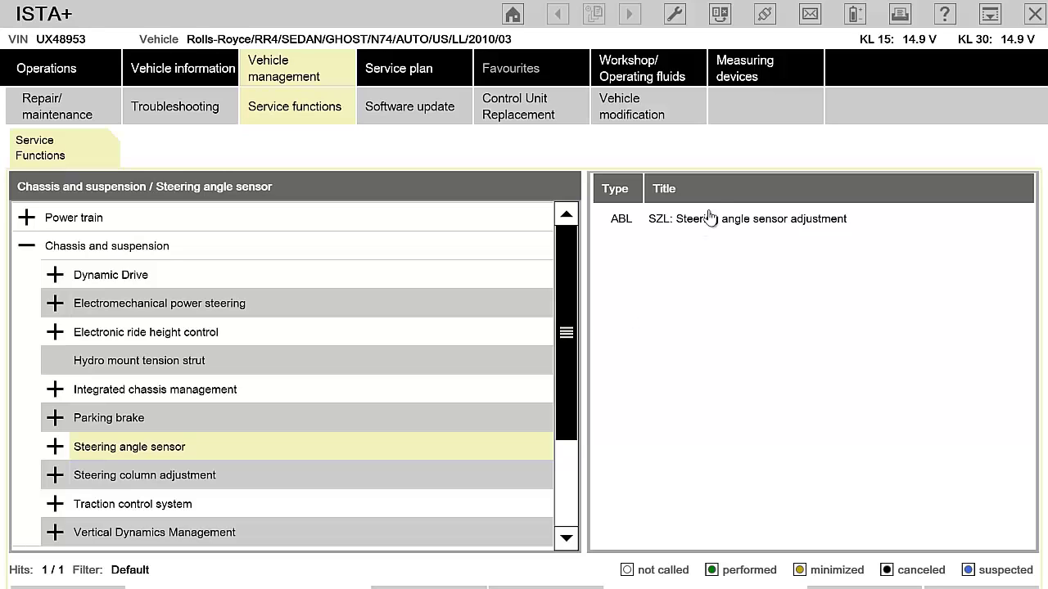
{"action": "left_click", "coordinate": [732, 229]}
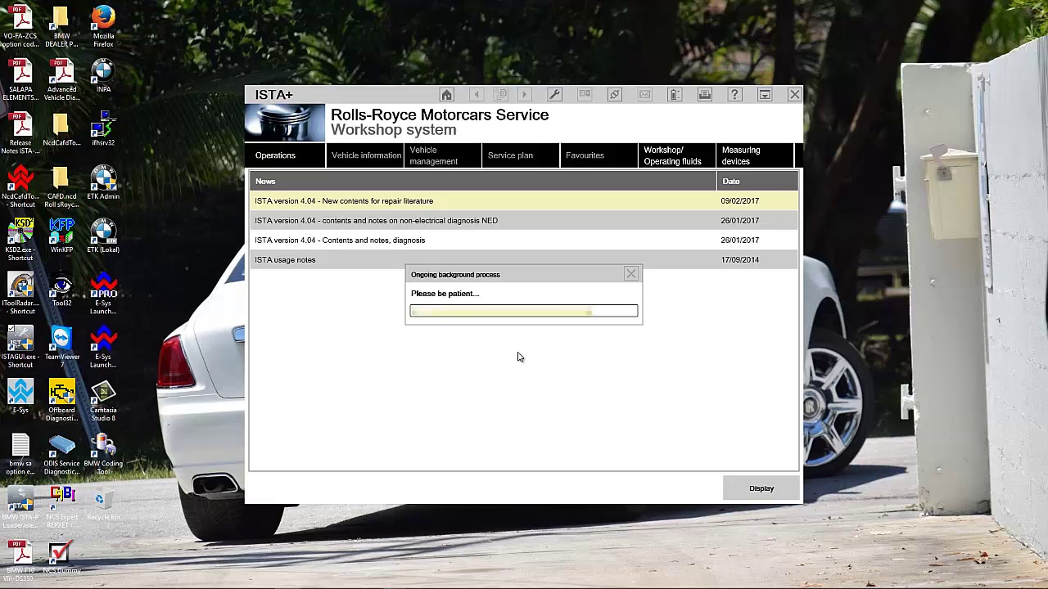
Click the bottom-bar controls, then maximize the ISTA+ window to full screen.
{"action": "mouse_move", "coordinate": [324, 586]}
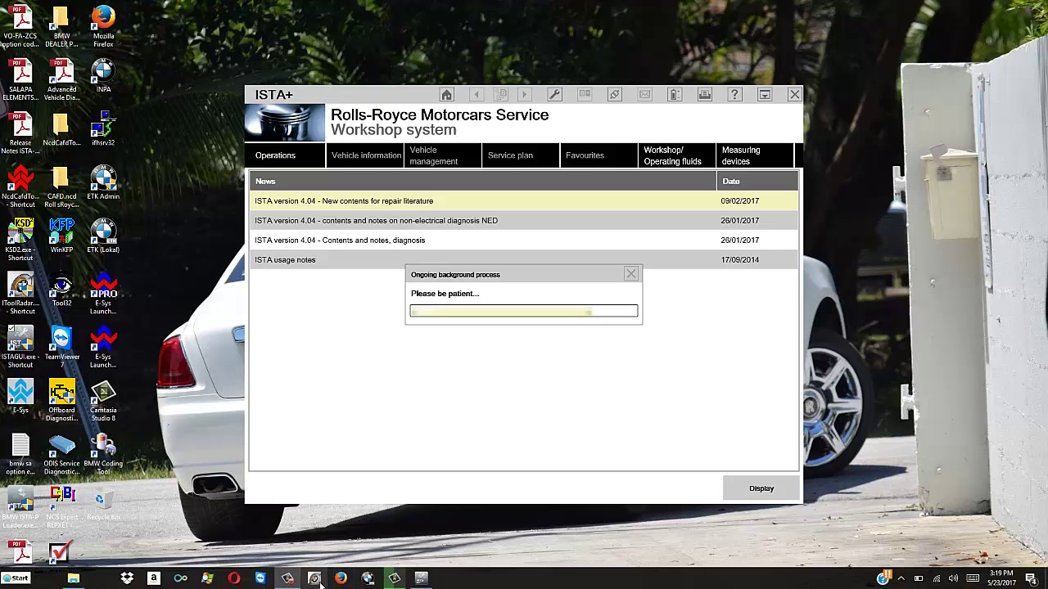
{"action": "left_click", "coordinate": [288, 581]}
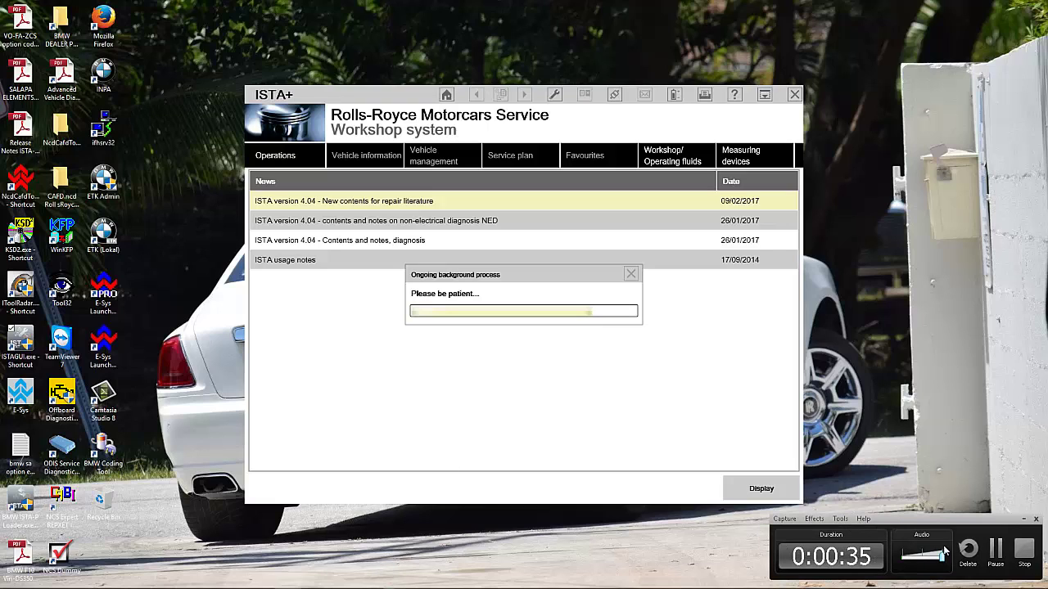
{"action": "left_click", "coordinate": [988, 555]}
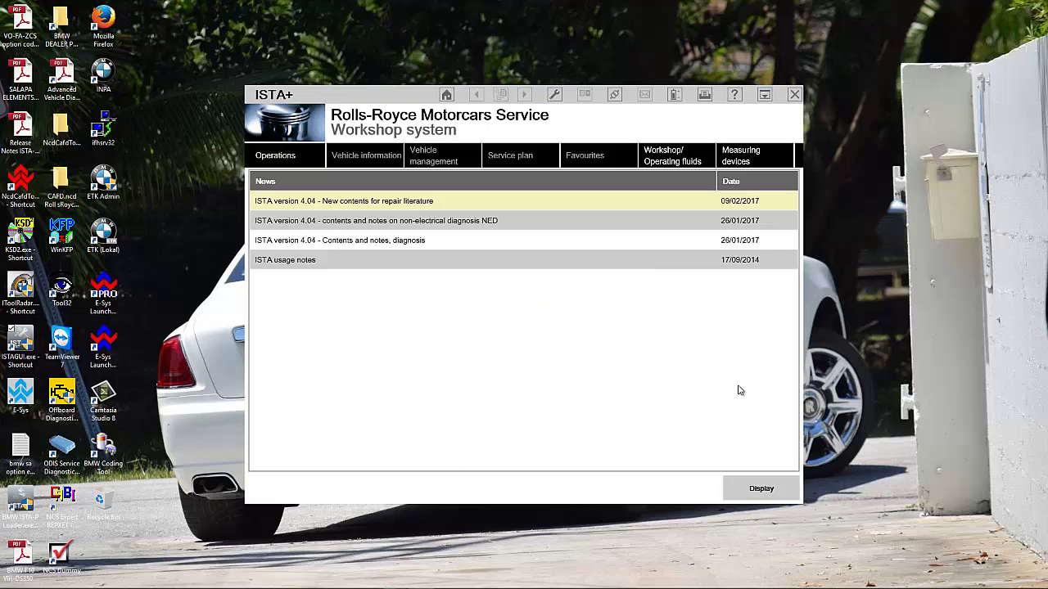
{"action": "double_click", "coordinate": [380, 98]}
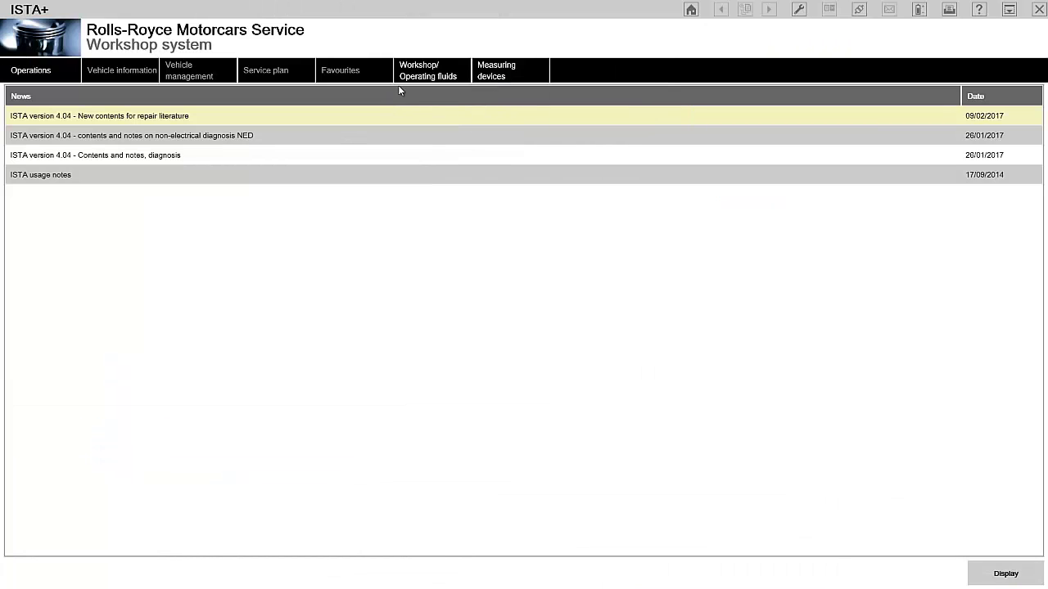
In Administration, switch the brand to BMW / MINI, then to MINI.
{"action": "left_click", "coordinate": [798, 11]}
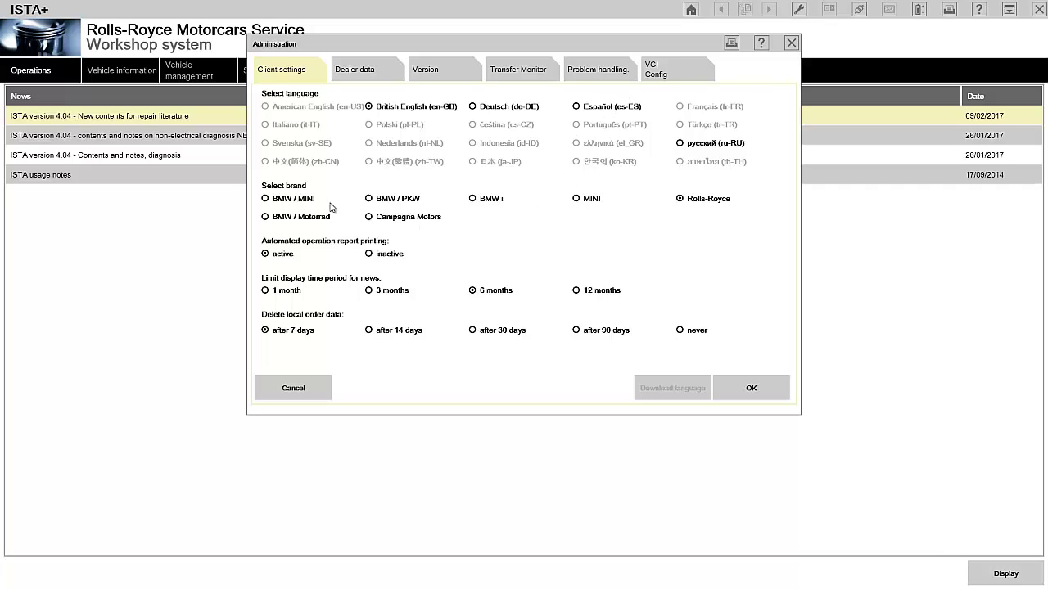
{"action": "left_click", "coordinate": [266, 199]}
{"action": "left_click", "coordinate": [746, 391]}
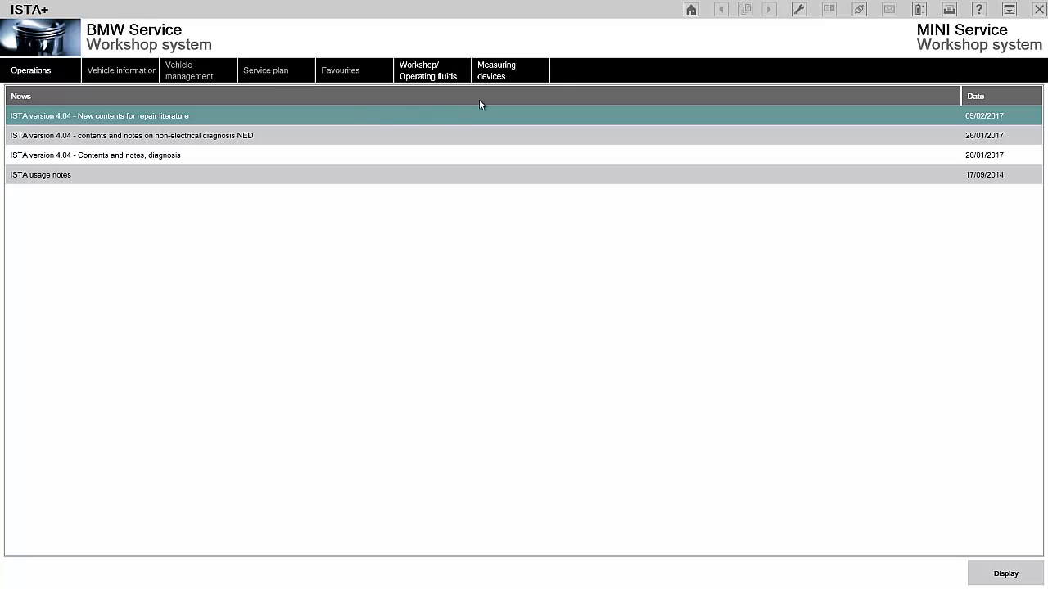
{"action": "left_click", "coordinate": [799, 9]}
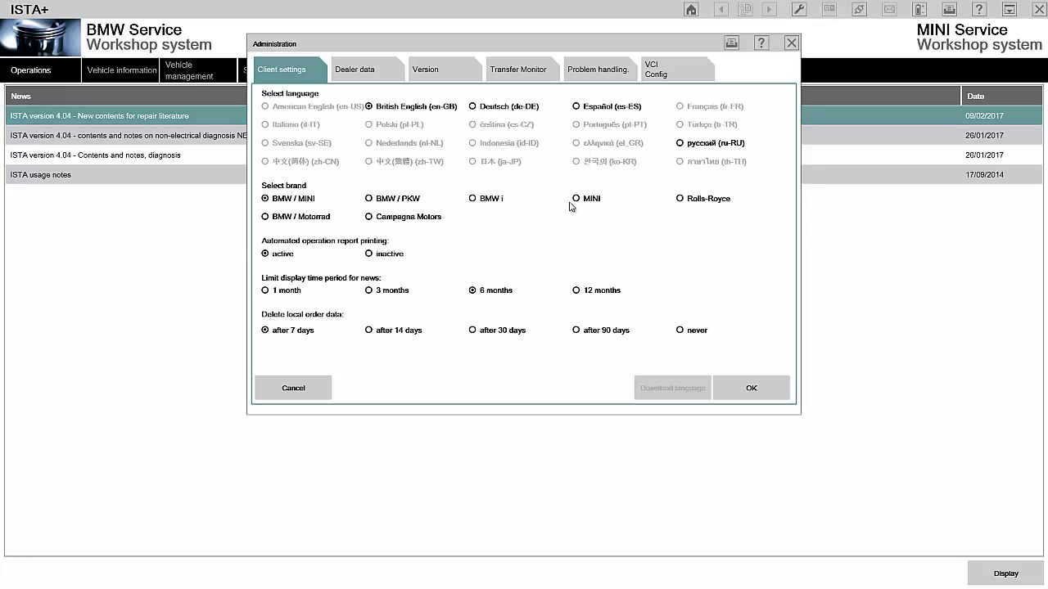
{"action": "left_click", "coordinate": [577, 199]}
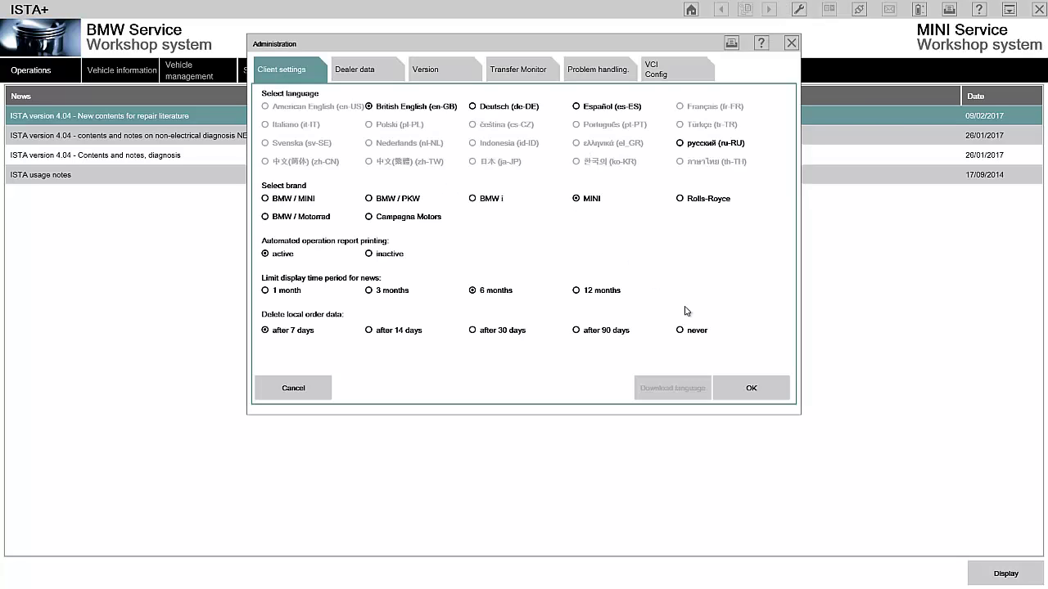
{"action": "left_click", "coordinate": [748, 388]}
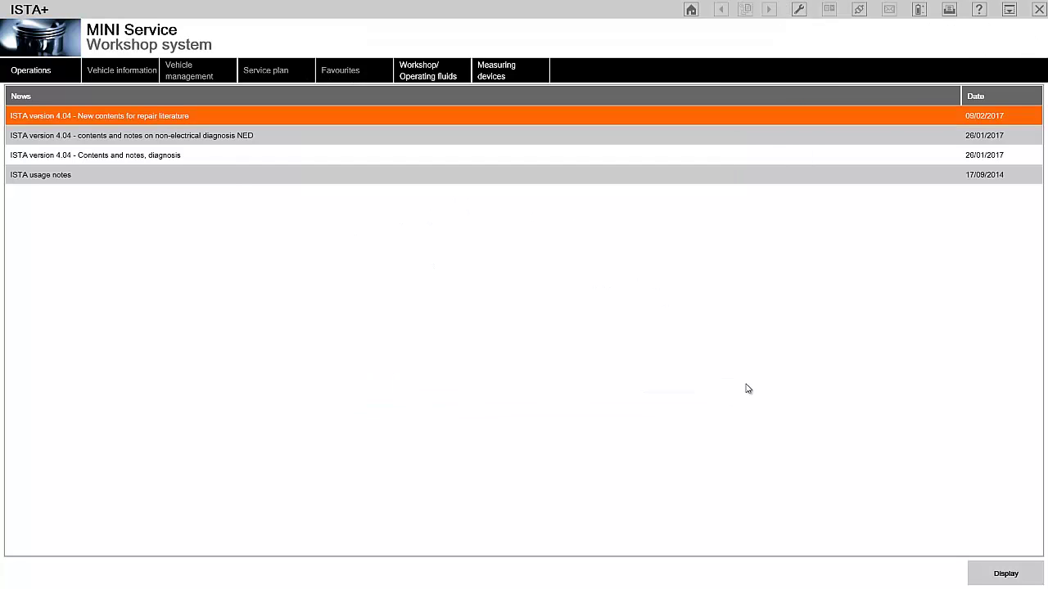
Switch the Administration brand setting to BMW i, then to BMW / PKW.
{"action": "left_click", "coordinate": [798, 9]}
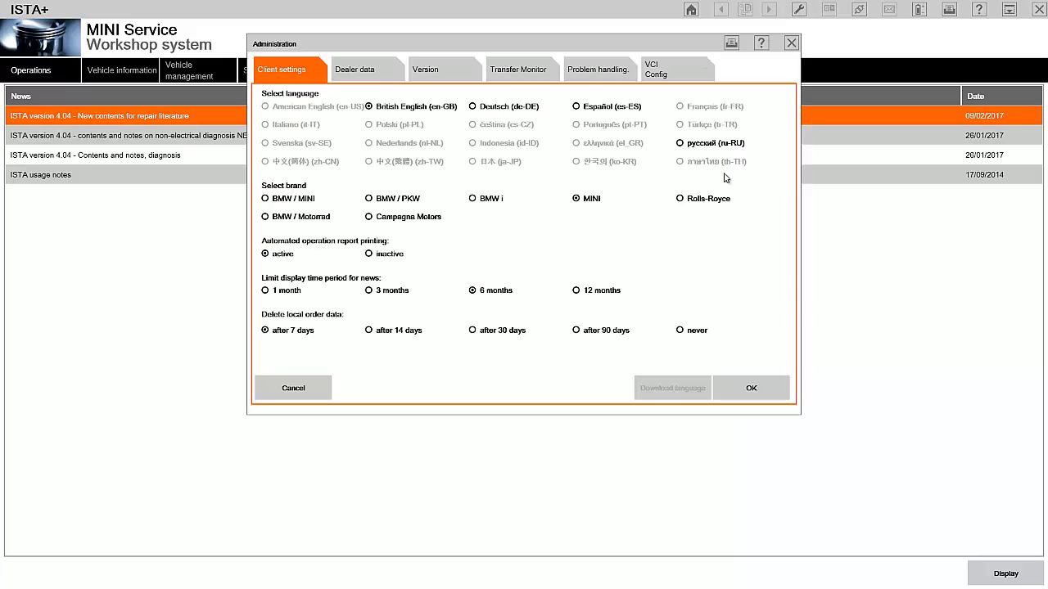
{"action": "left_click", "coordinate": [472, 199]}
{"action": "left_click", "coordinate": [757, 390]}
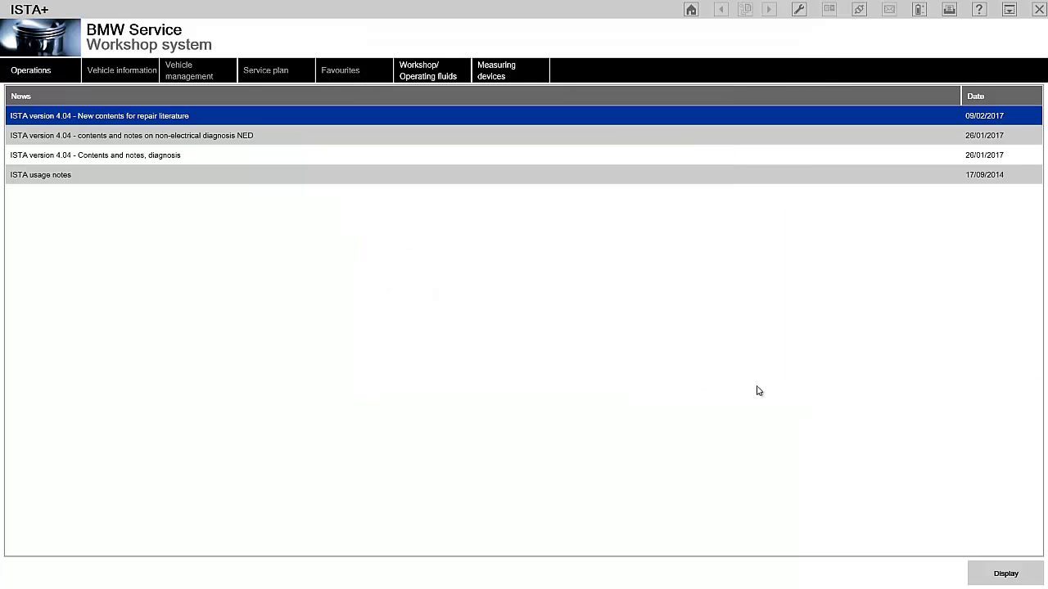
{"action": "left_click", "coordinate": [799, 10]}
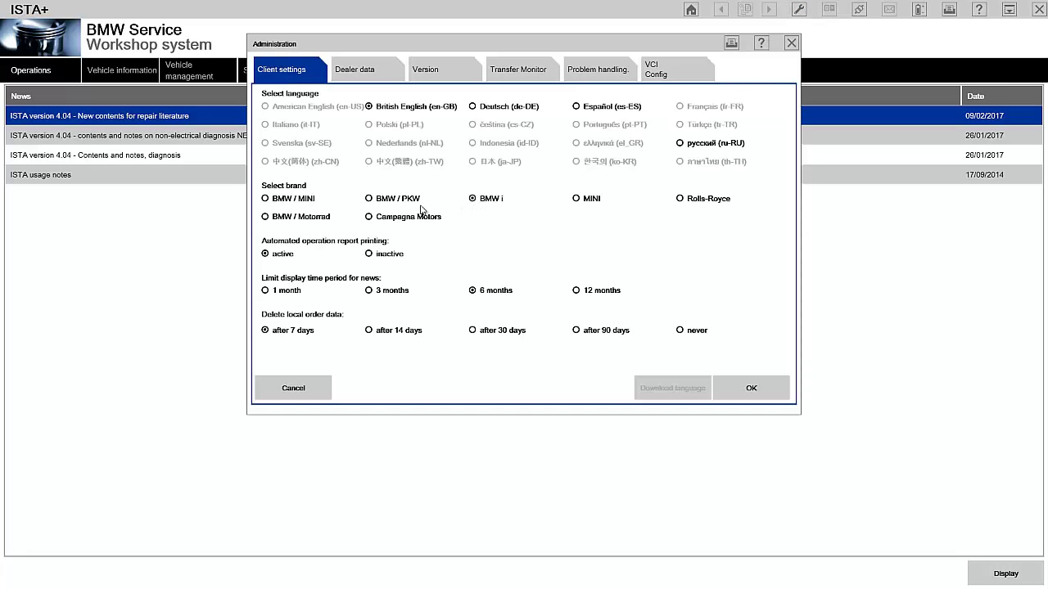
{"action": "left_click", "coordinate": [392, 204]}
{"action": "left_click", "coordinate": [748, 389]}
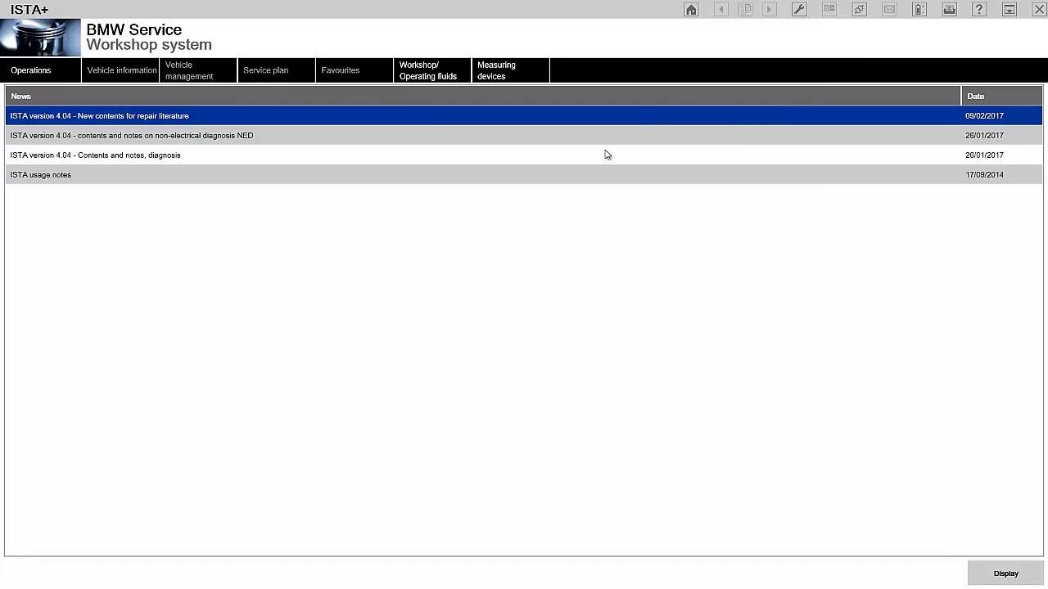
Set the brand to Rolls-Royce, confirm the VCI Config interface type, and go to Operations.
{"action": "left_click", "coordinate": [799, 10]}
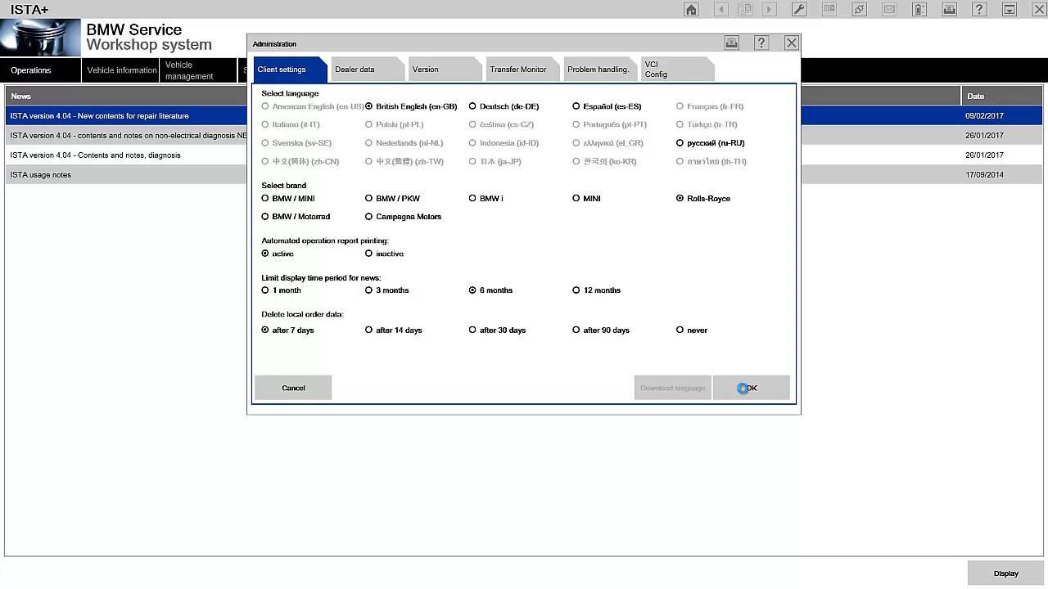
{"action": "left_click", "coordinate": [742, 390]}
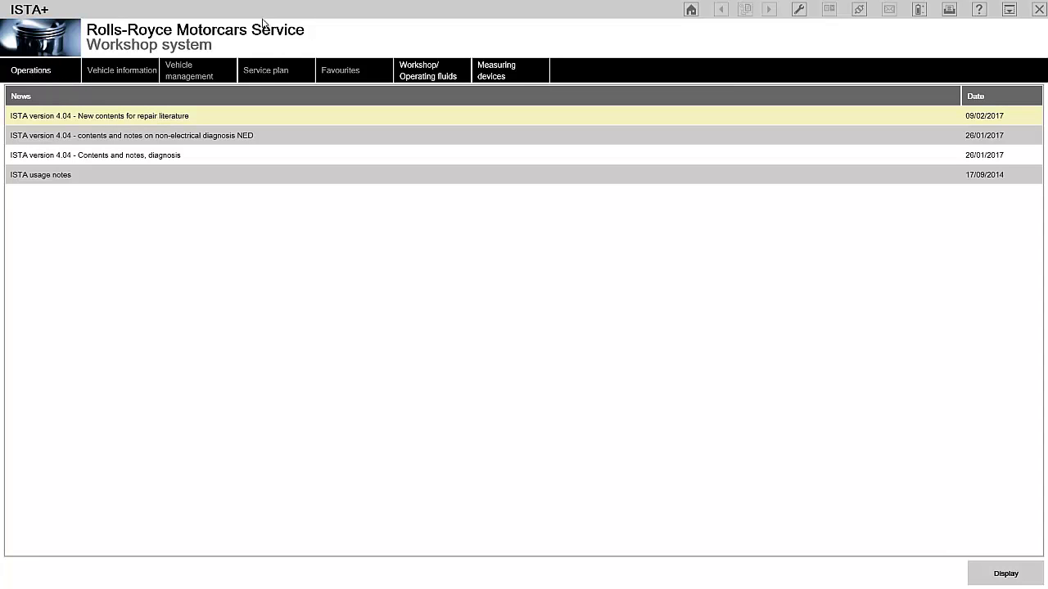
{"action": "left_click", "coordinate": [799, 9]}
{"action": "left_click", "coordinate": [665, 75]}
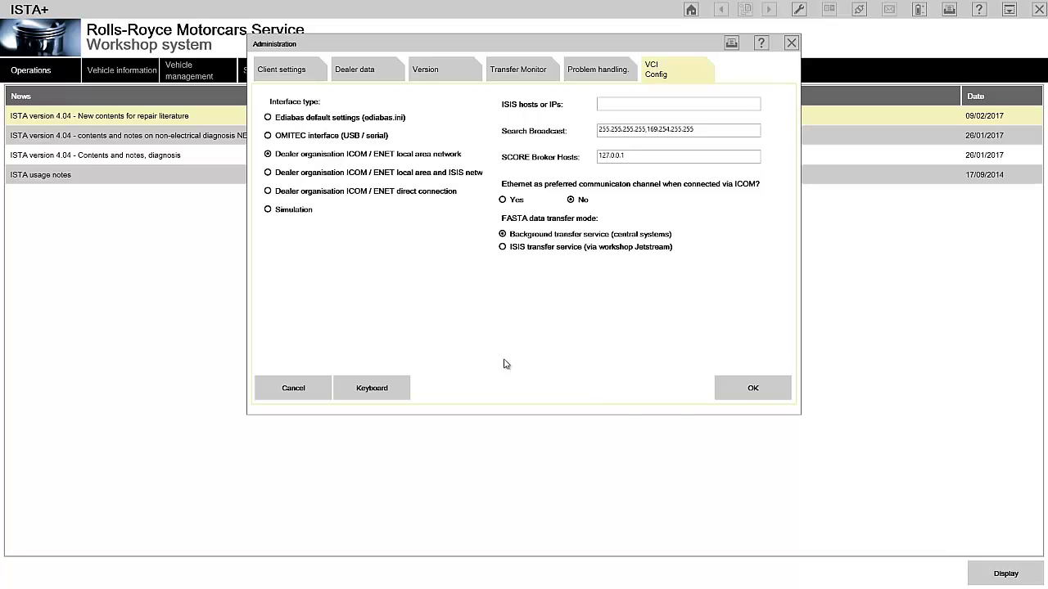
{"action": "left_click", "coordinate": [742, 388]}
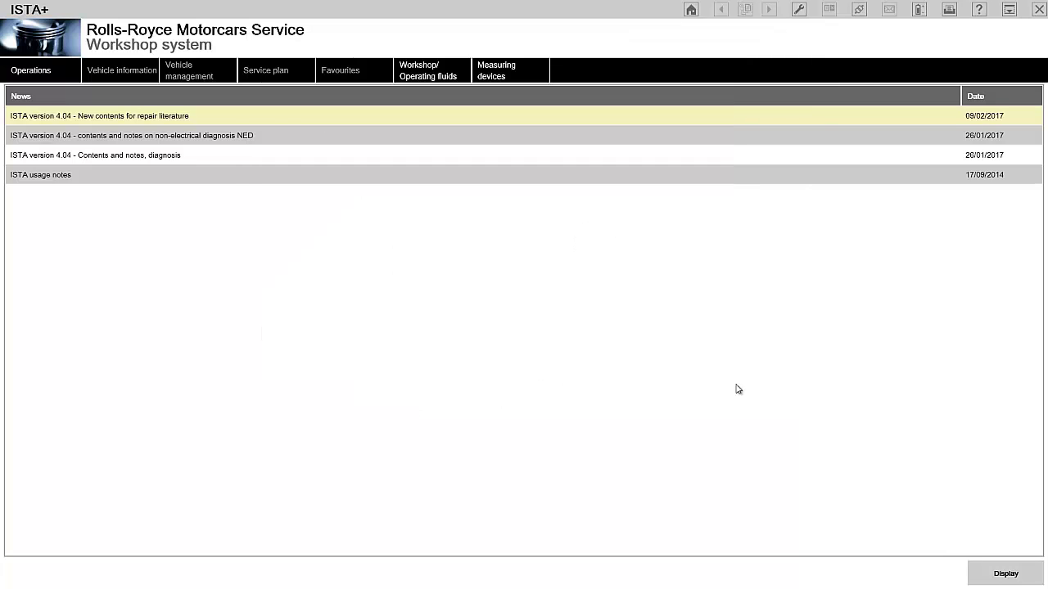
{"action": "left_click", "coordinate": [45, 71]}
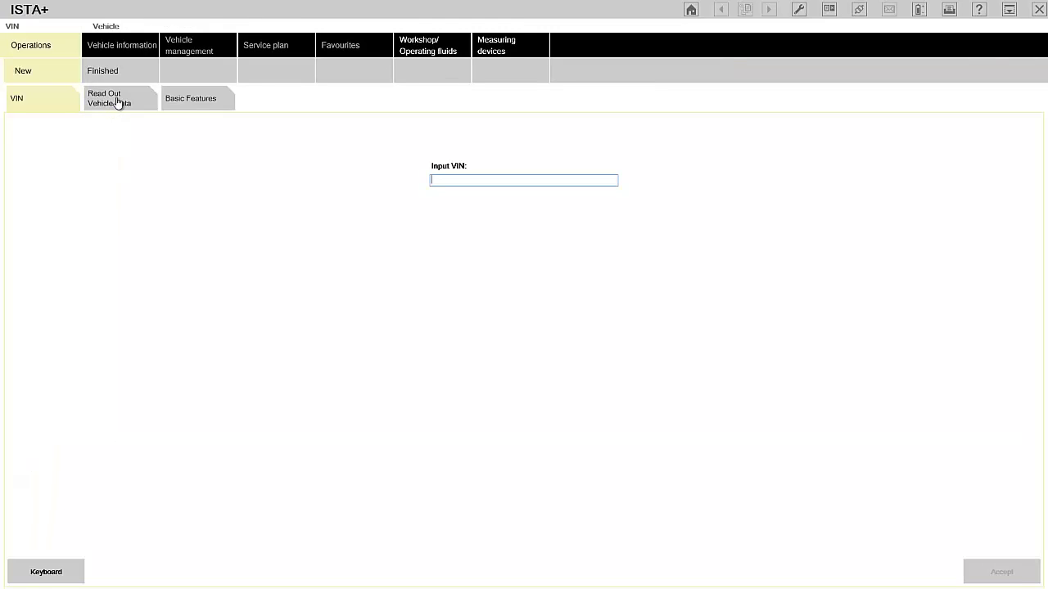
Start Complete identification from Read Out Vehicle Data to reach the ICOM connection manager.
{"action": "left_click", "coordinate": [112, 108]}
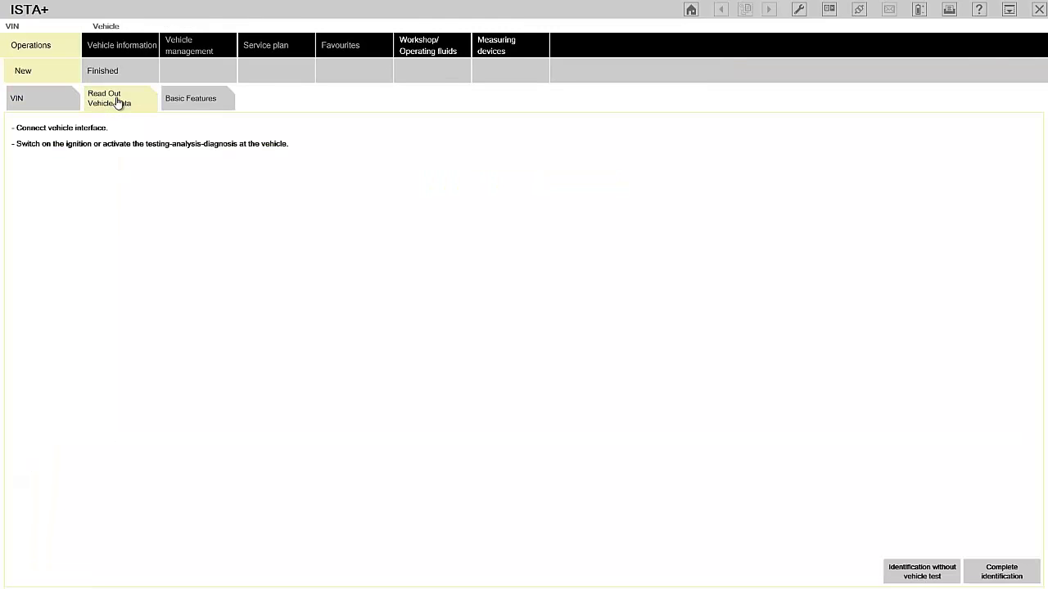
{"action": "left_click", "coordinate": [999, 572]}
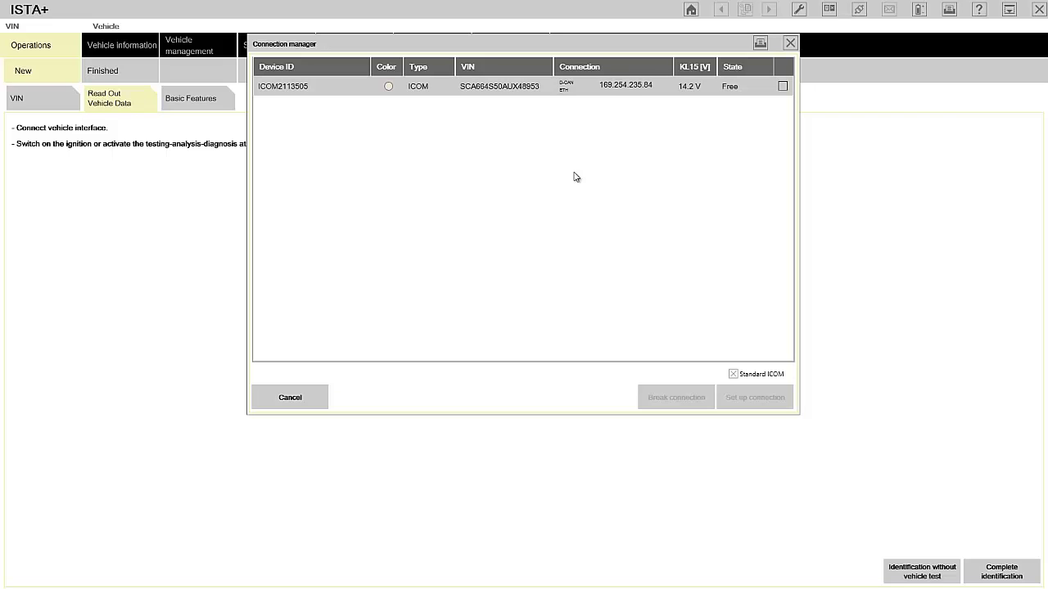
Connect to the Ghost through the ICOM interface to load its control unit tree.
{"action": "left_click", "coordinate": [623, 88]}
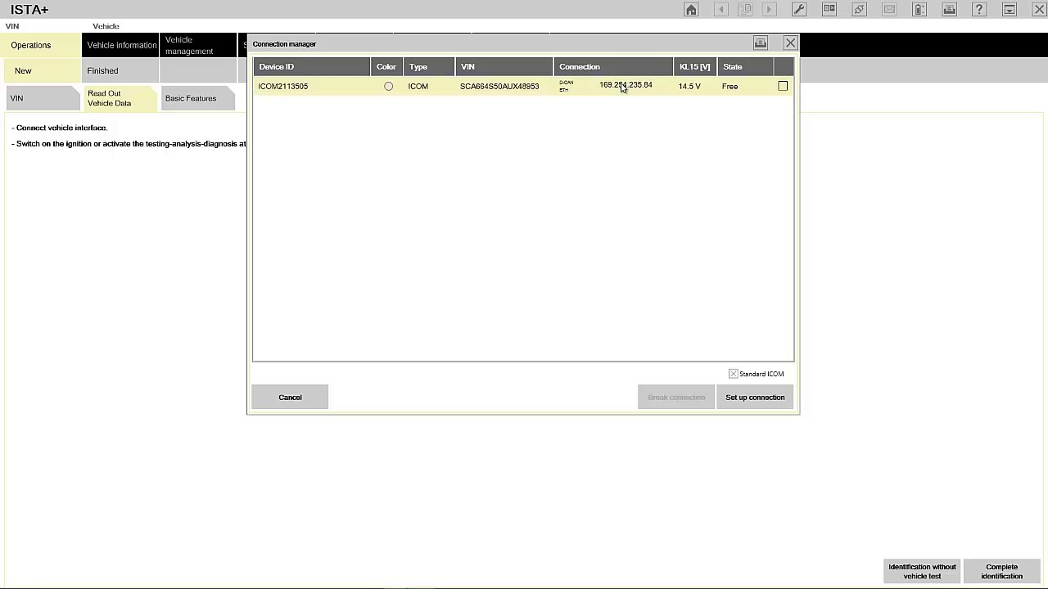
{"action": "left_click", "coordinate": [758, 400]}
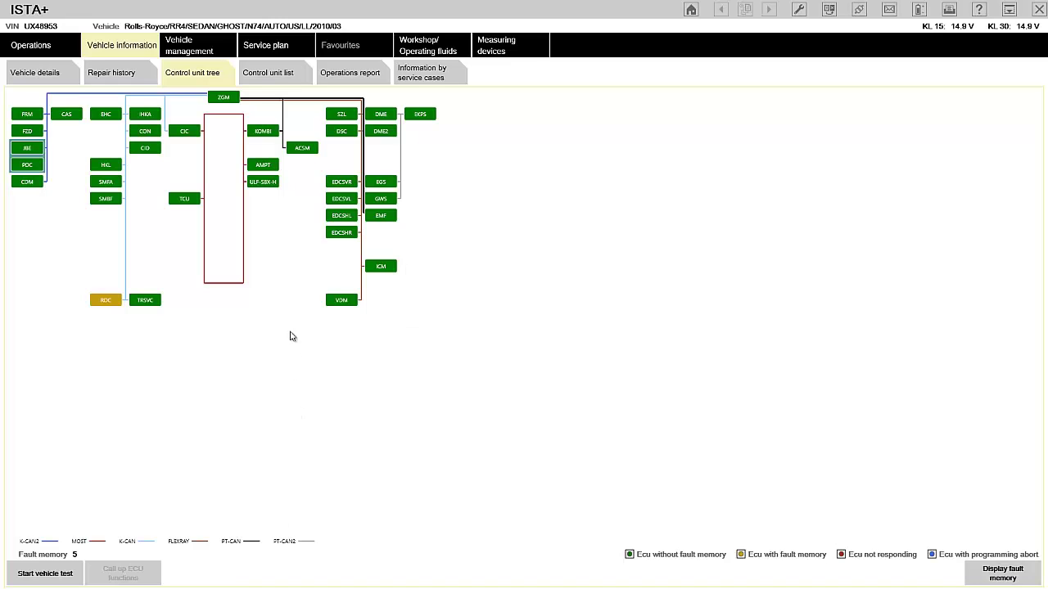
Open the SZL control unit's ECU functions at the diagnosis scan list.
{"action": "left_click", "coordinate": [342, 116]}
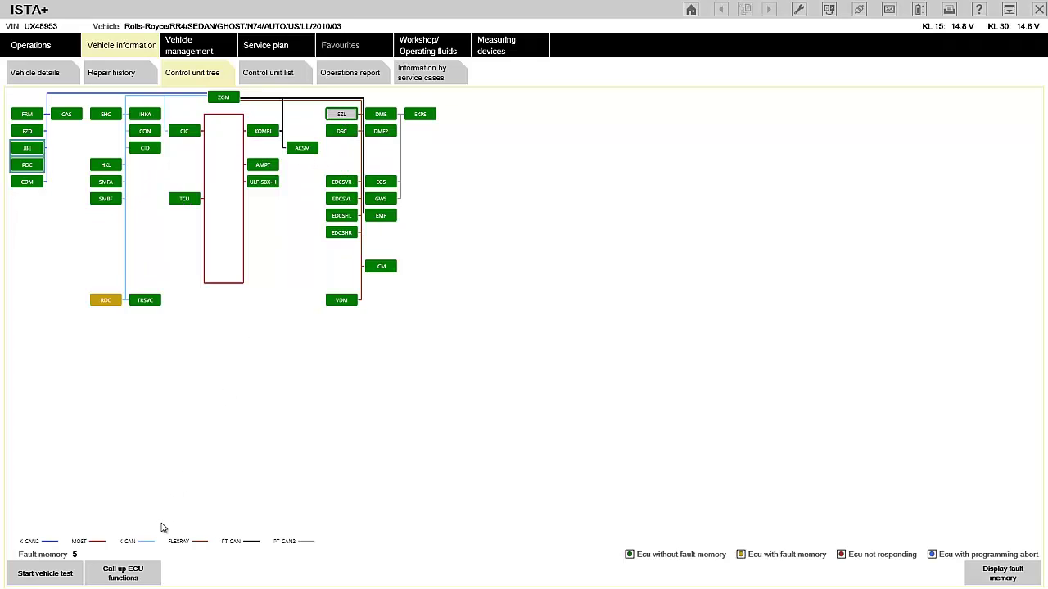
{"action": "left_click", "coordinate": [134, 573]}
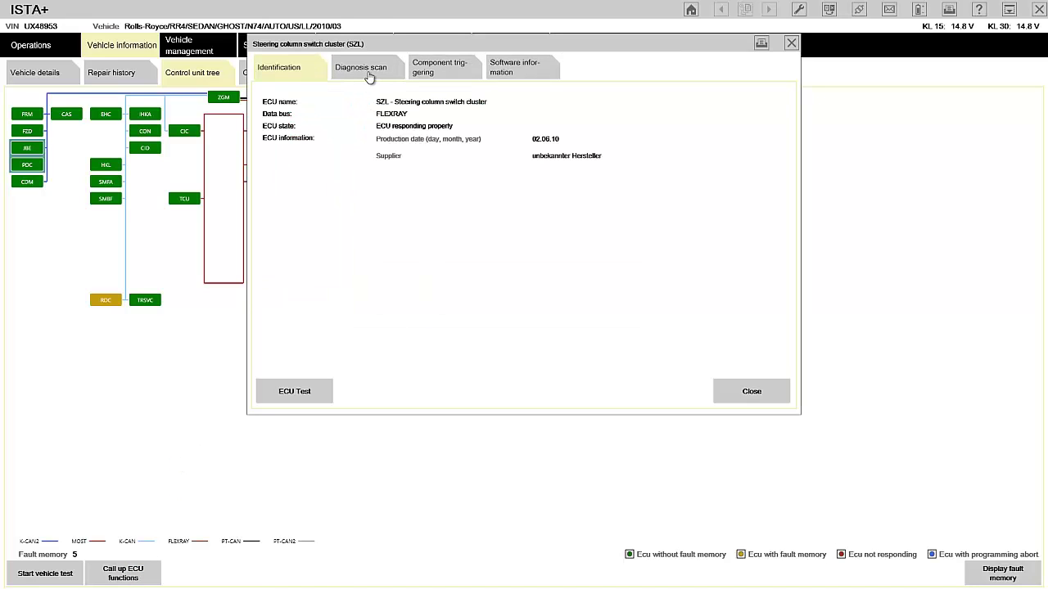
{"action": "left_click", "coordinate": [369, 74]}
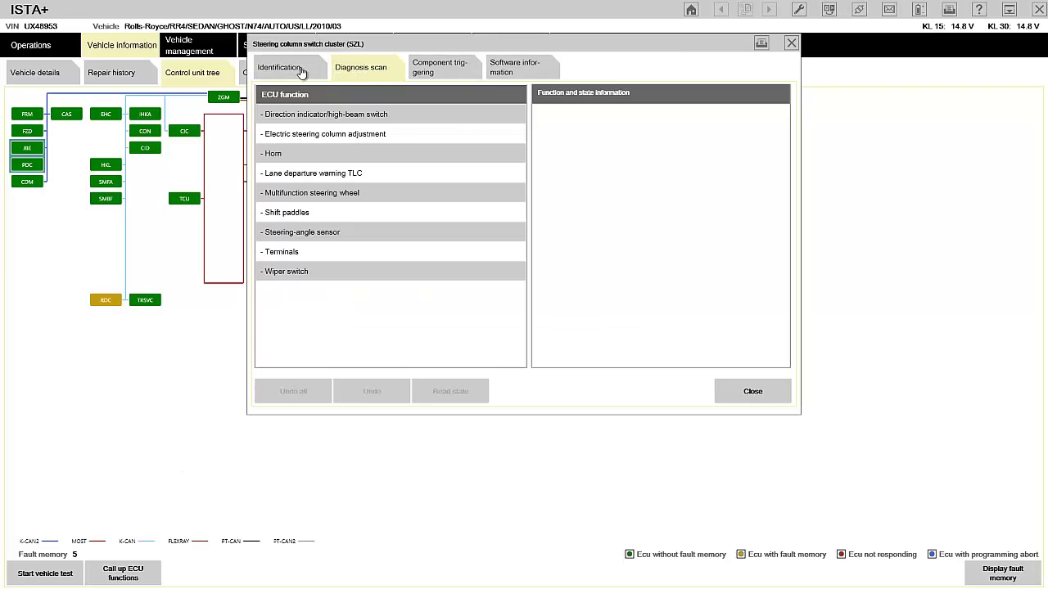
{"action": "left_click", "coordinate": [301, 72]}
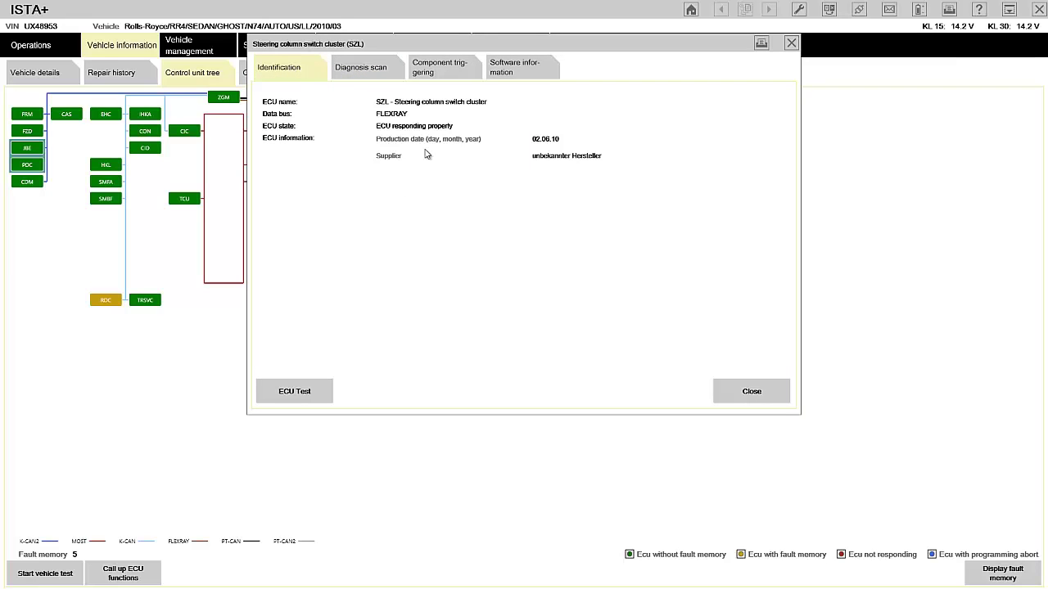
{"action": "left_click", "coordinate": [368, 70]}
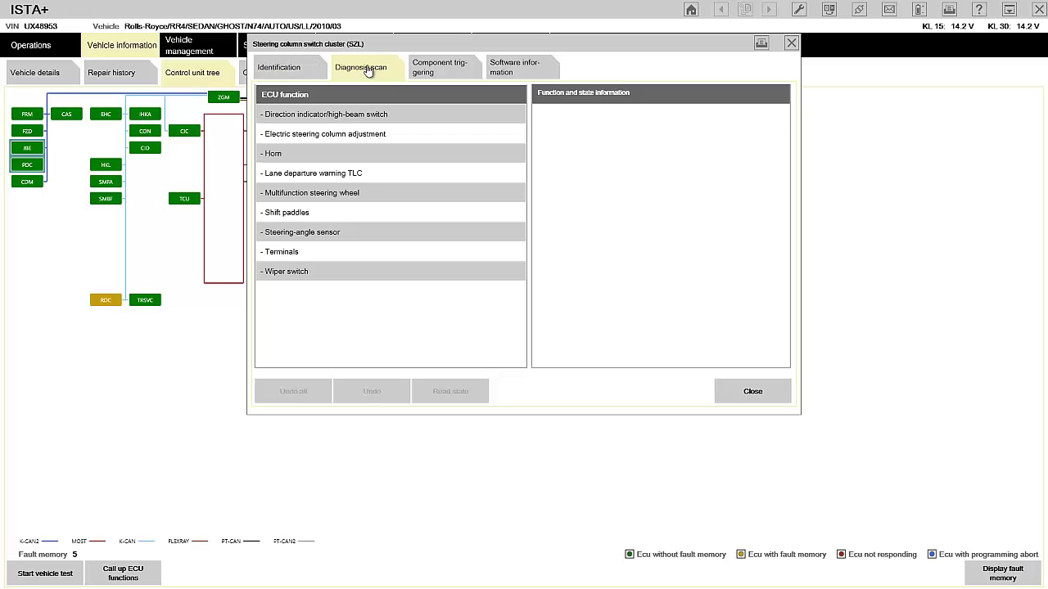
Read the steering-angle adjustment status, speed and value.
{"action": "left_click", "coordinate": [366, 234]}
{"action": "left_click", "coordinate": [343, 118]}
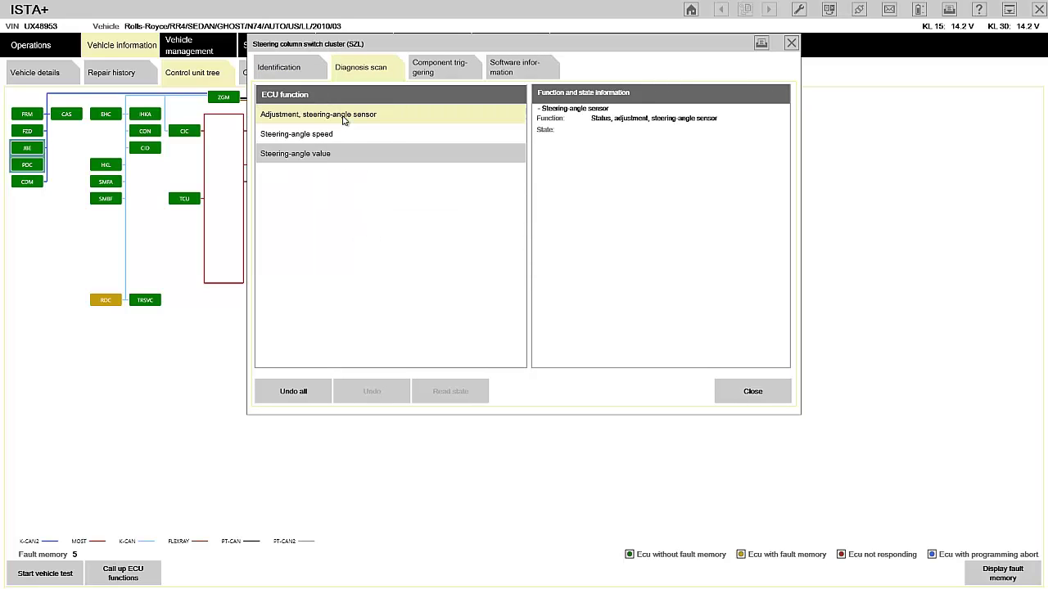
{"action": "left_click", "coordinate": [339, 136]}
{"action": "left_click", "coordinate": [351, 157]}
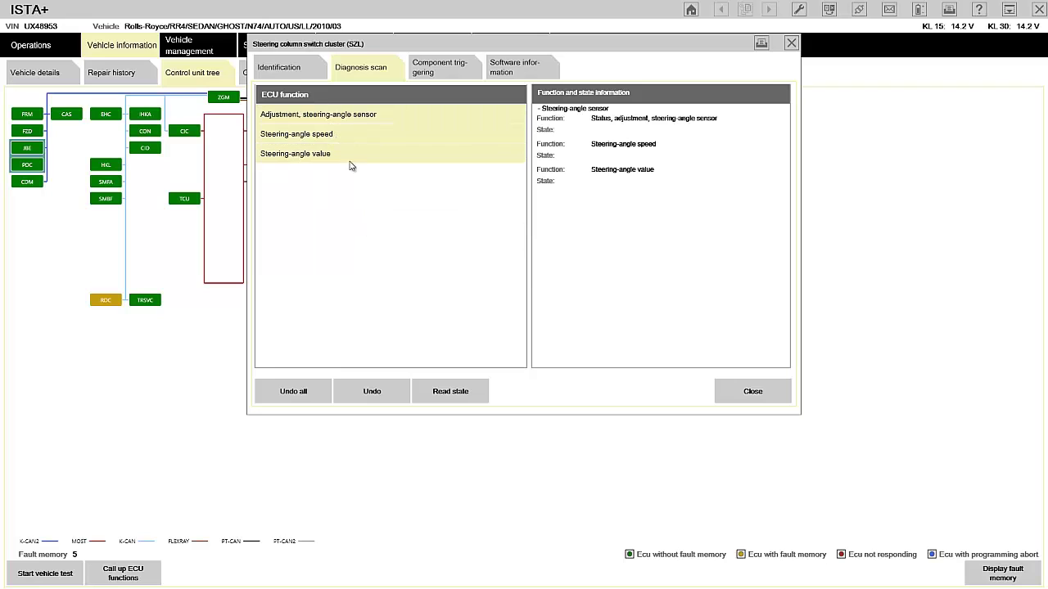
{"action": "left_click", "coordinate": [465, 392]}
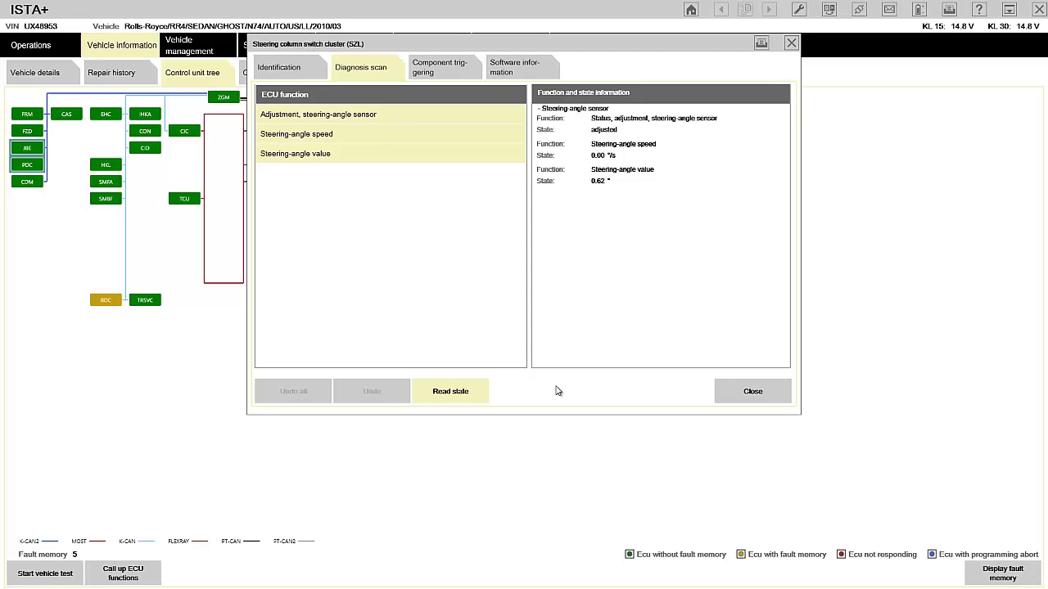
Refresh the steering-angle readout, then close the SZL functions window.
{"action": "left_click", "coordinate": [453, 393]}
{"action": "left_click", "coordinate": [461, 390]}
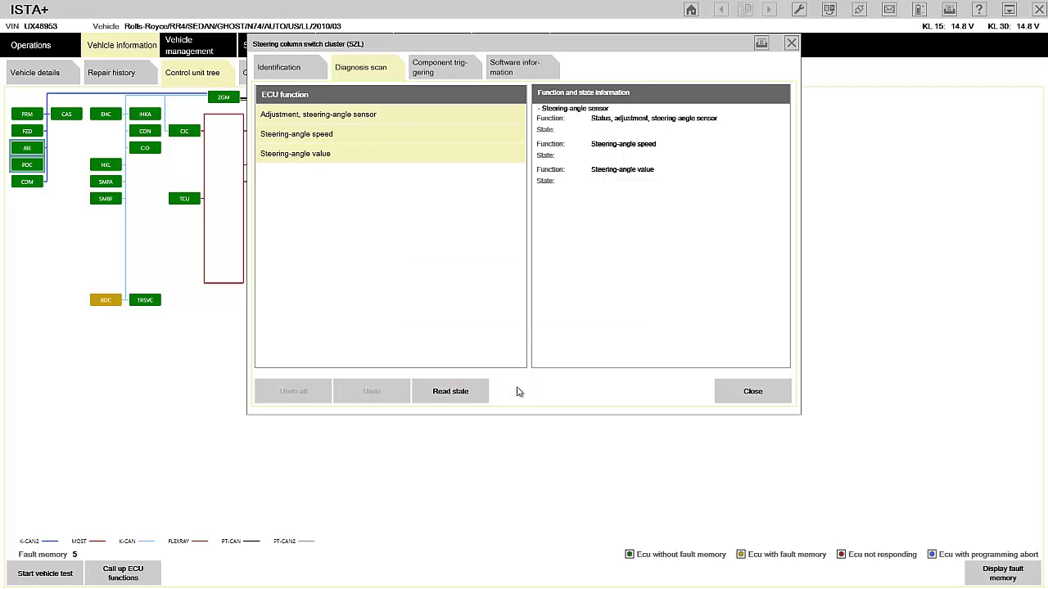
{"action": "left_click", "coordinate": [468, 394]}
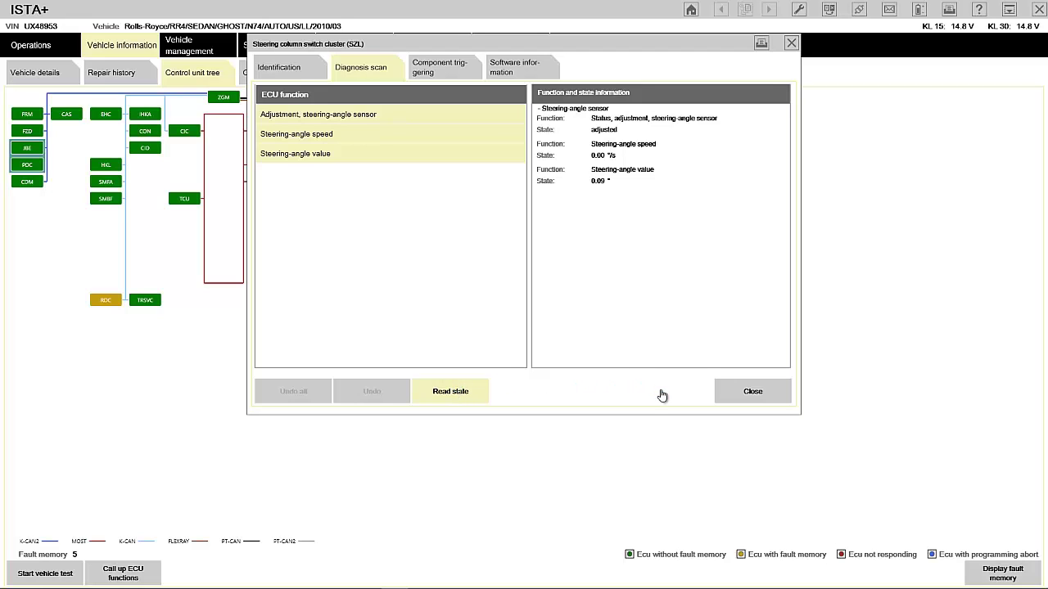
{"action": "left_click", "coordinate": [750, 393]}
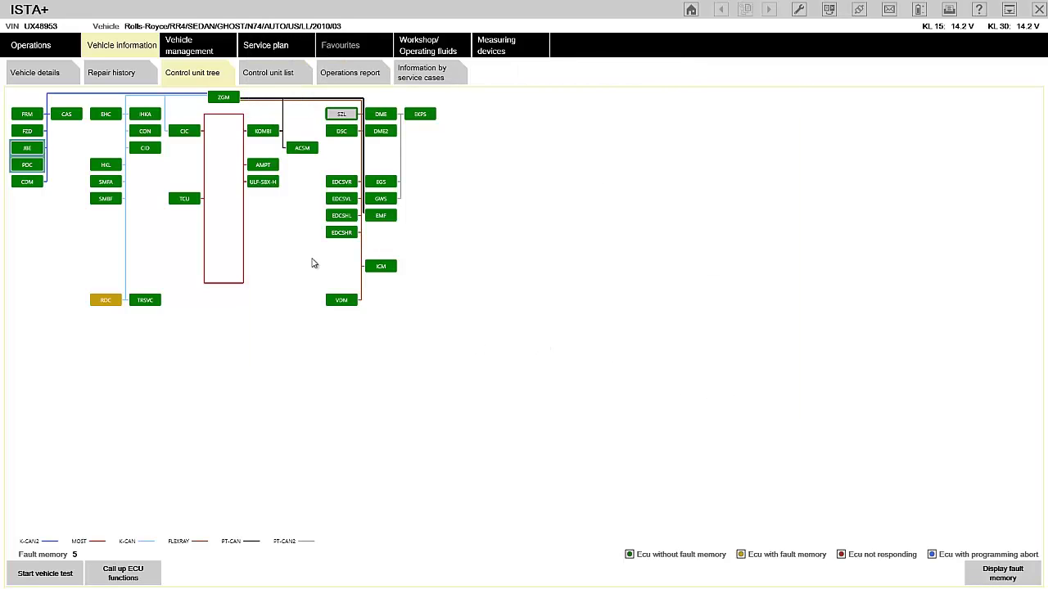
Display SZL: Steering angle sensor adjustment from Chassis and suspension service functions.
{"action": "left_click", "coordinate": [174, 40]}
{"action": "left_click", "coordinate": [202, 69]}
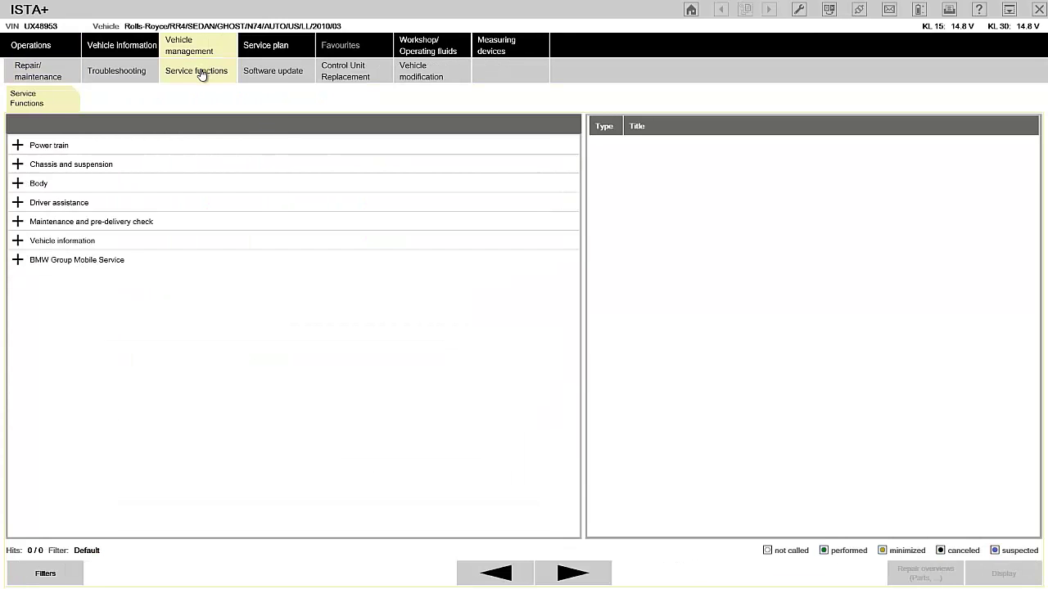
{"action": "left_click", "coordinate": [18, 164]}
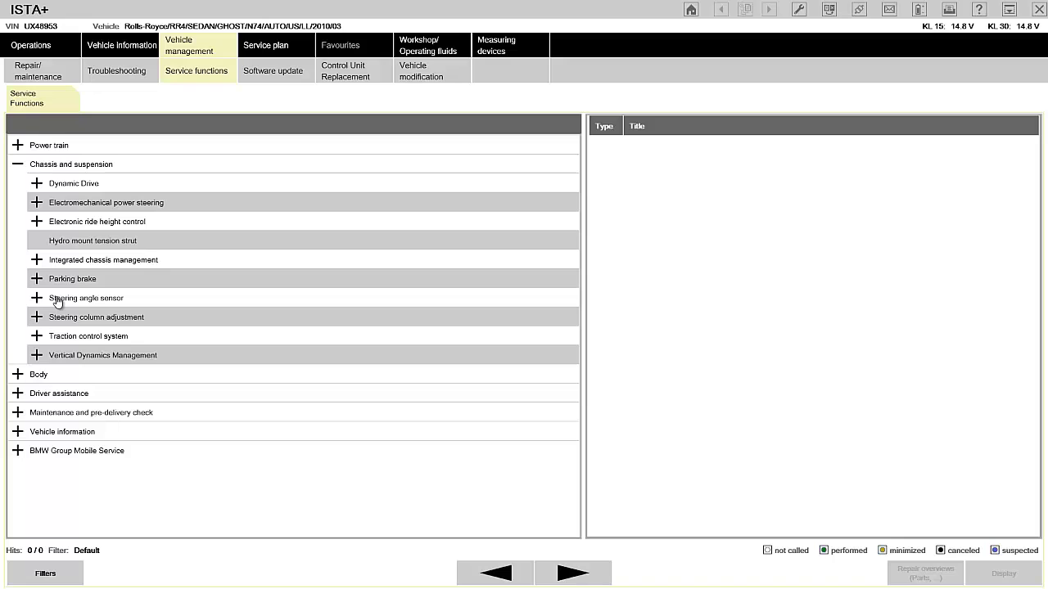
{"action": "left_click", "coordinate": [57, 300]}
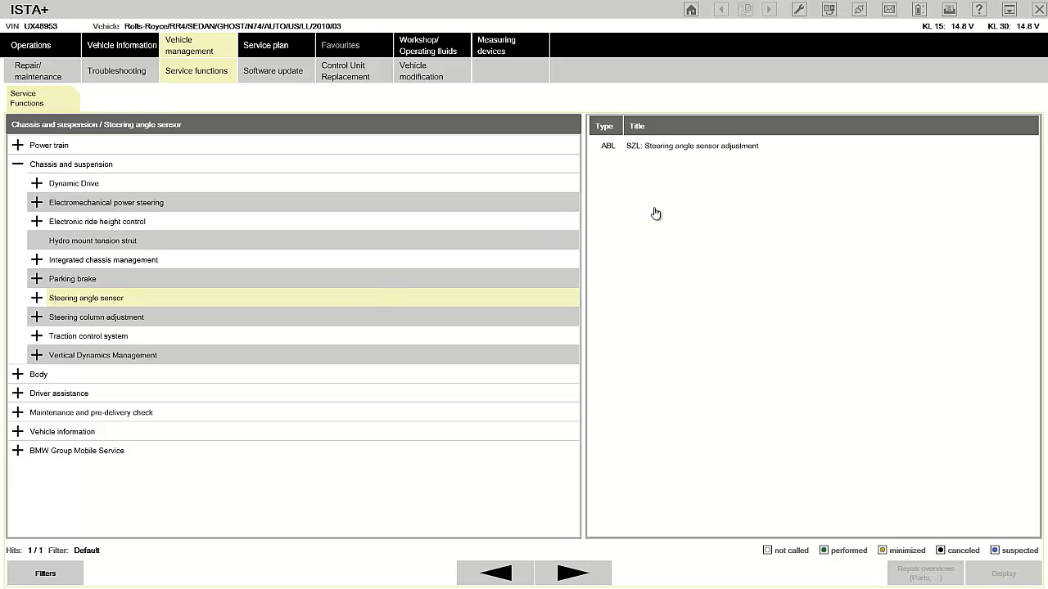
{"action": "left_click", "coordinate": [656, 153]}
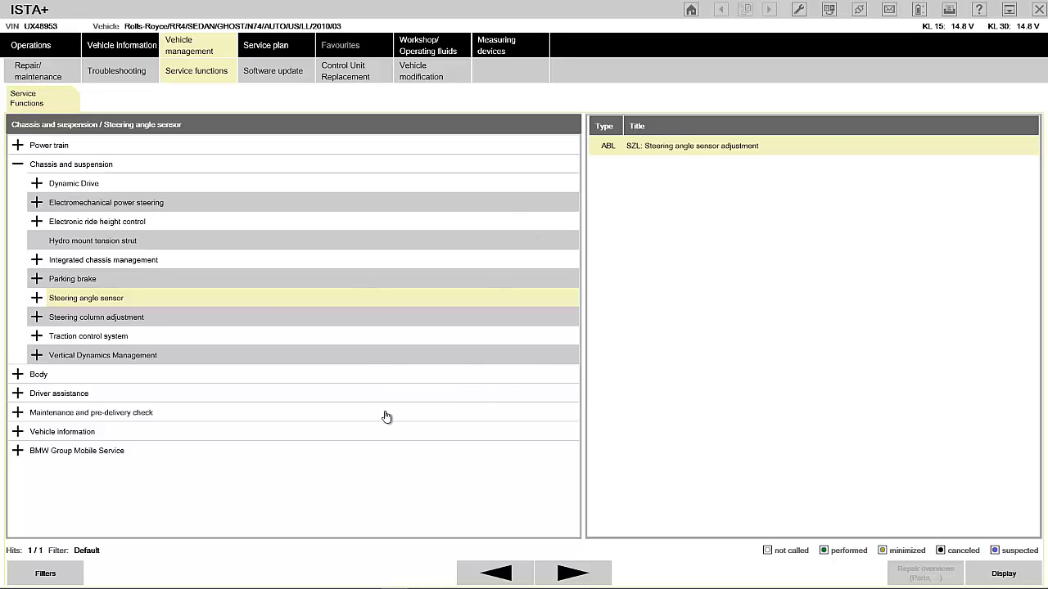
{"action": "left_click", "coordinate": [486, 574]}
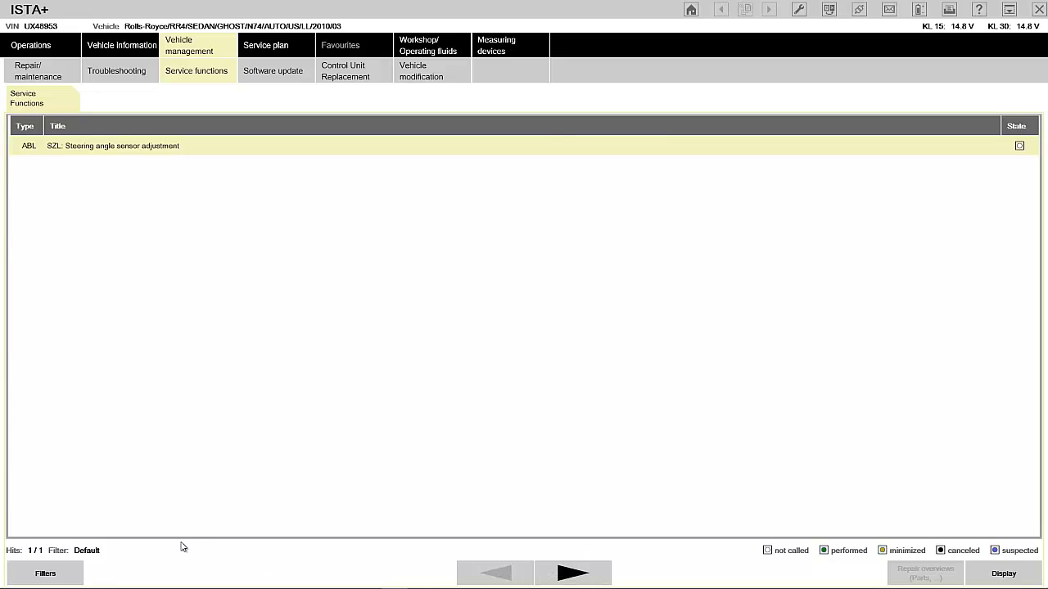
Apply a user-defined filter that excludes Mobile Service, Tightening Torque and Special Tool documents.
{"action": "left_click", "coordinate": [45, 573]}
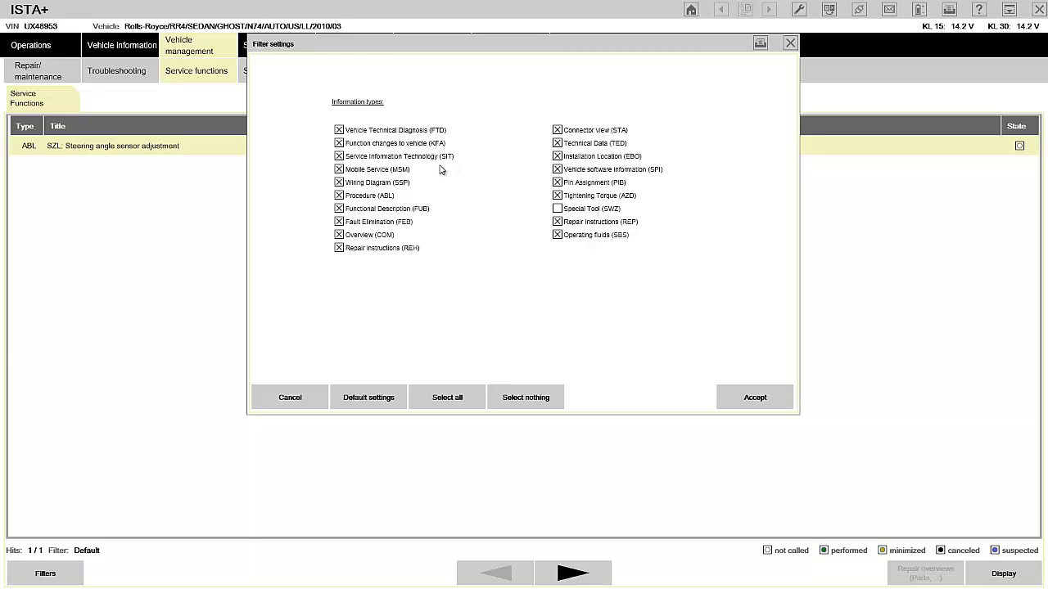
{"action": "left_click", "coordinate": [345, 170]}
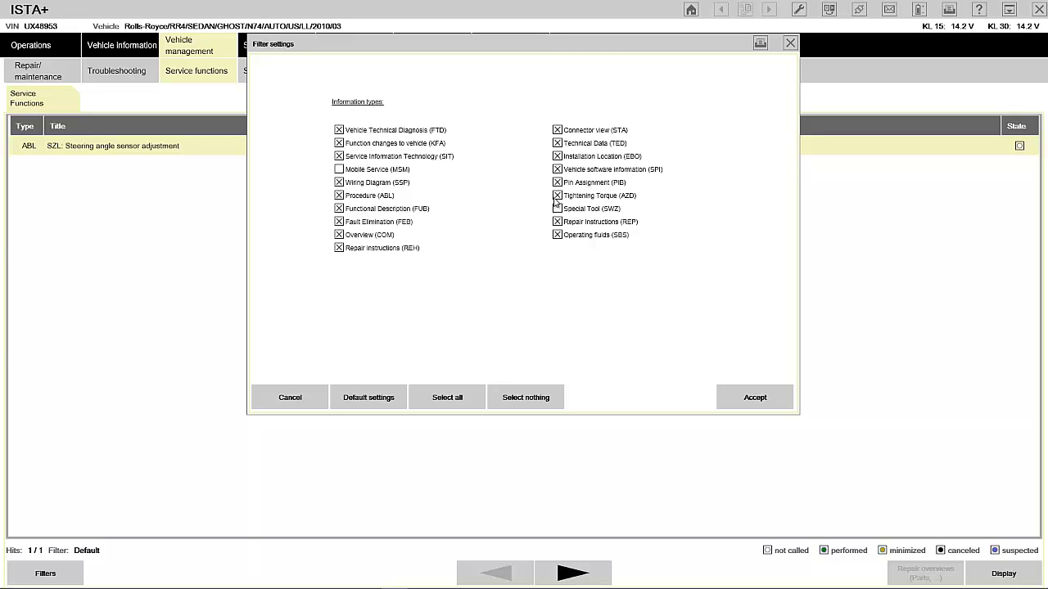
{"action": "left_click", "coordinate": [557, 196]}
{"action": "left_click", "coordinate": [758, 398]}
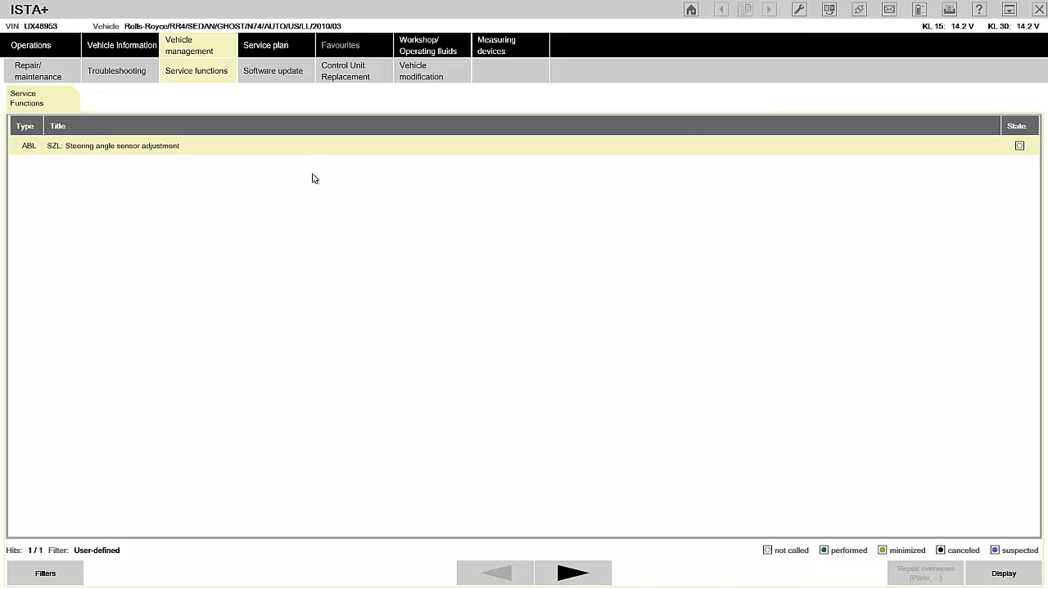
Show the Troubleshooting fault memory with the five wheel-electronics faults 481F84 to 481F8E.
{"action": "left_click", "coordinate": [136, 71]}
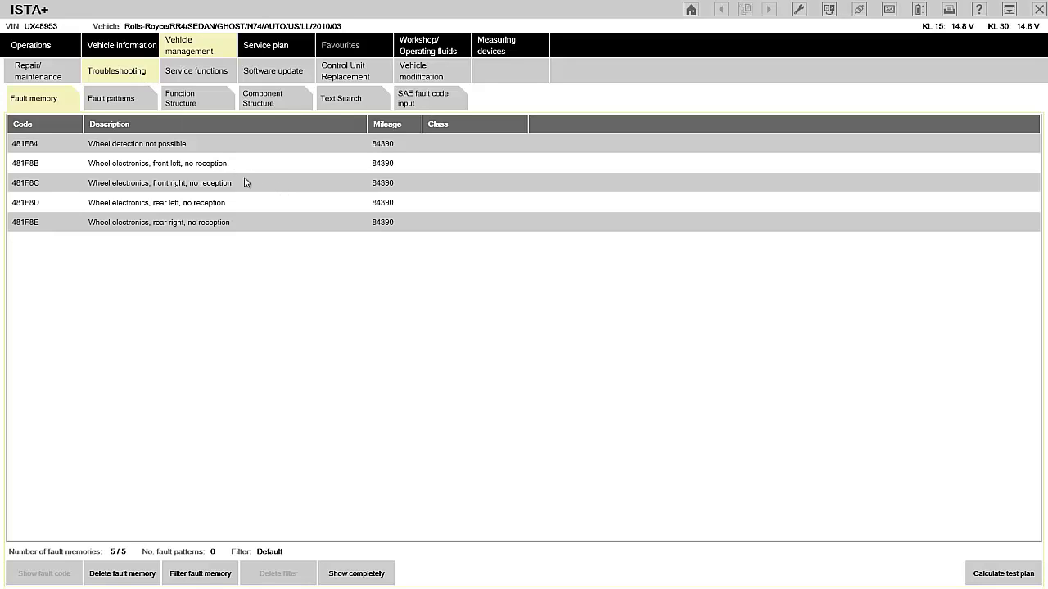
Calculate the test plan and display RDC: Wheel detection for fault 481F84.
{"action": "left_click", "coordinate": [981, 564]}
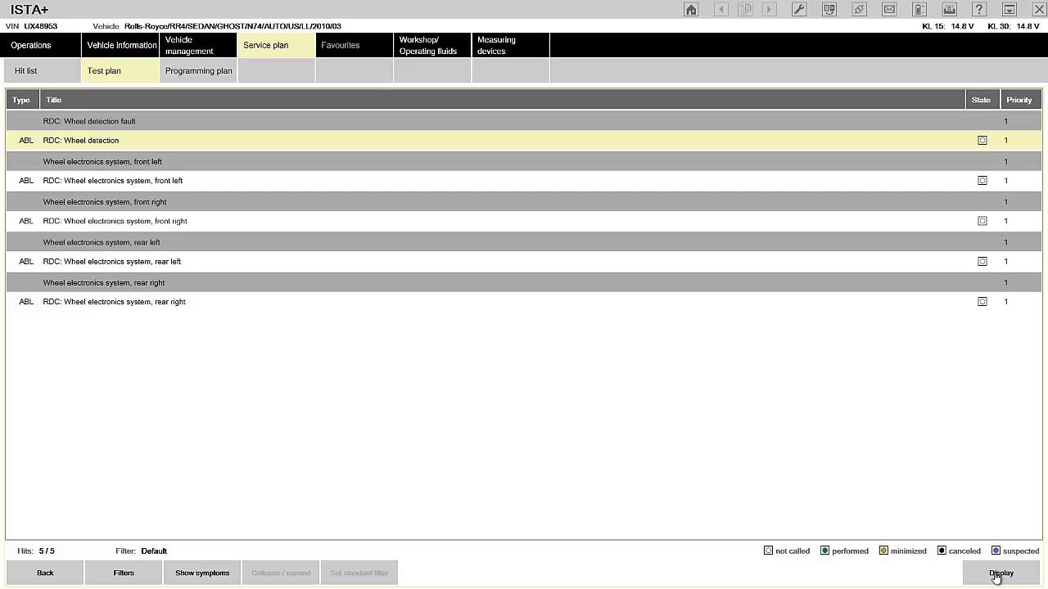
{"action": "left_click", "coordinate": [995, 577]}
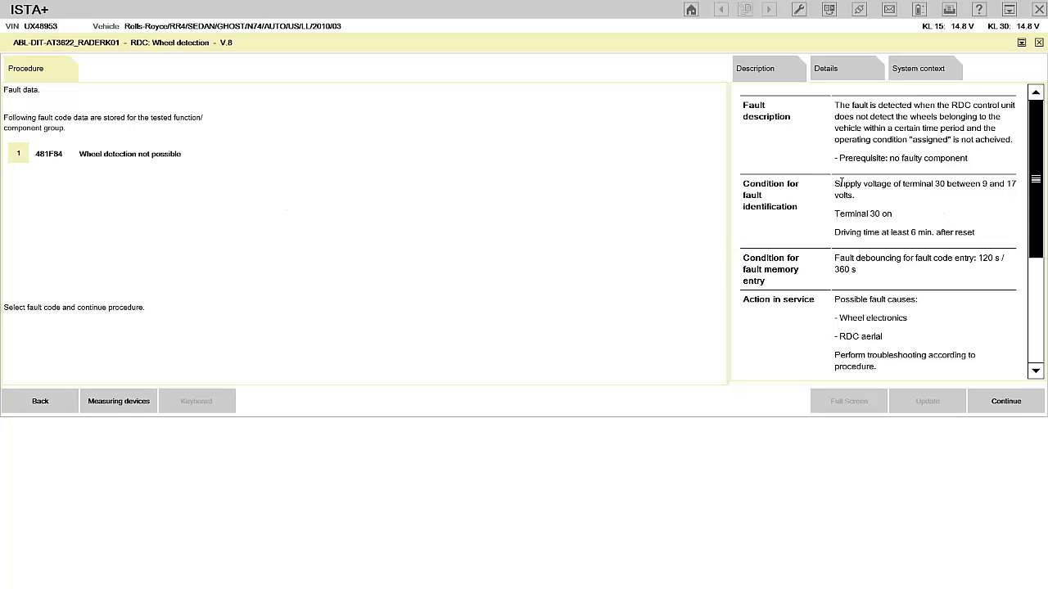
Read the 481F84 fault description, then advance to the 'Wheel recognition not possible' step.
{"action": "left_click_drag", "start_coordinate": [834, 140], "coordinate": [868, 140]}
{"action": "left_click", "coordinate": [868, 139]}
{"action": "double_click", "coordinate": [891, 301]}
{"action": "double_click", "coordinate": [891, 301]}
{"action": "left_click", "coordinate": [1008, 406]}
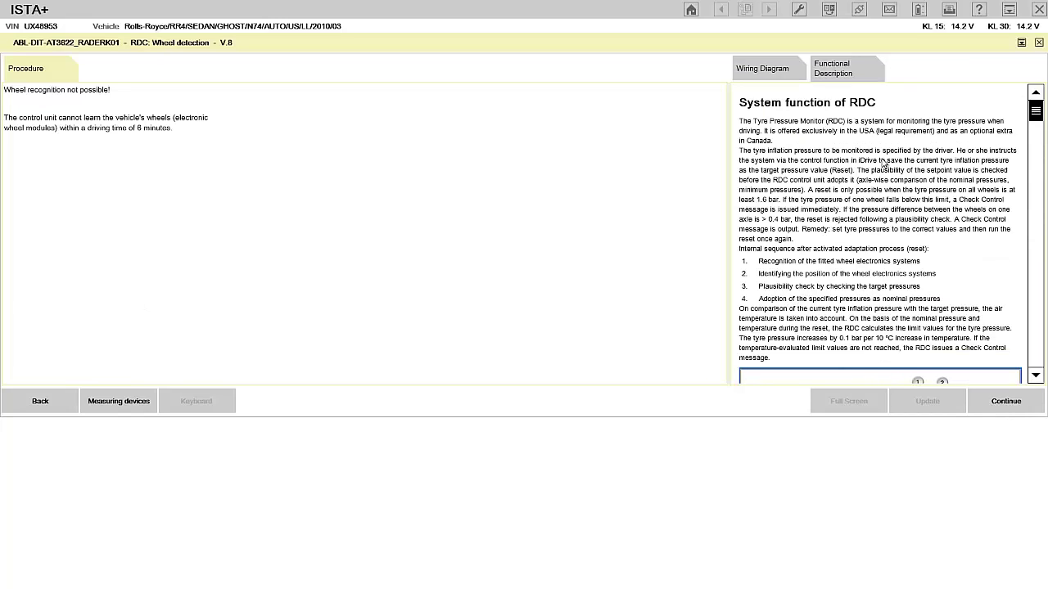
Show the Tyre pressure control wiring diagram with control unit A65 in full screen.
{"action": "left_click", "coordinate": [844, 80]}
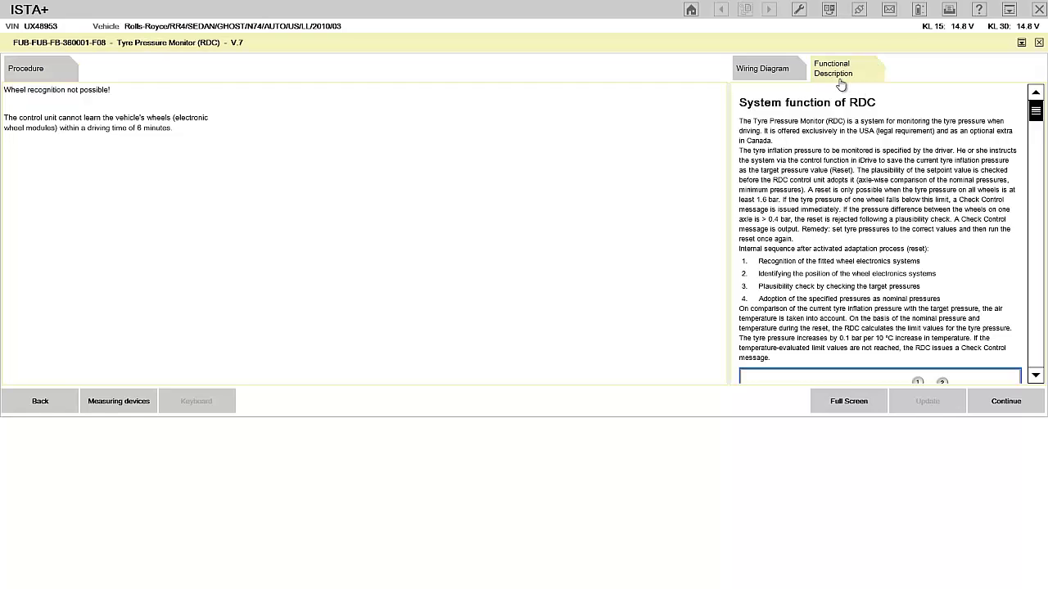
{"action": "left_click", "coordinate": [770, 69]}
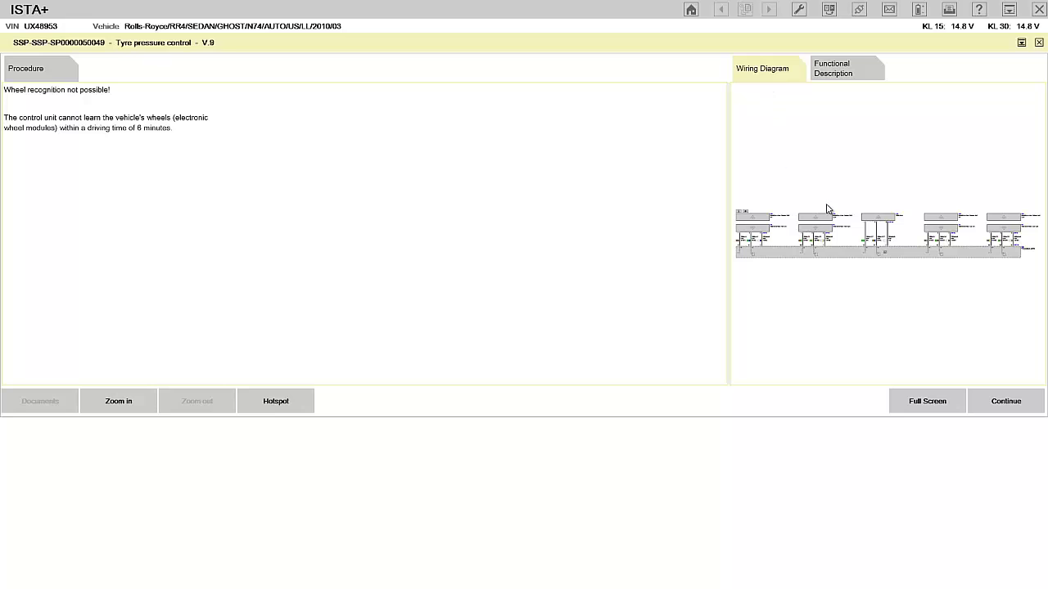
{"action": "left_click", "coordinate": [925, 401]}
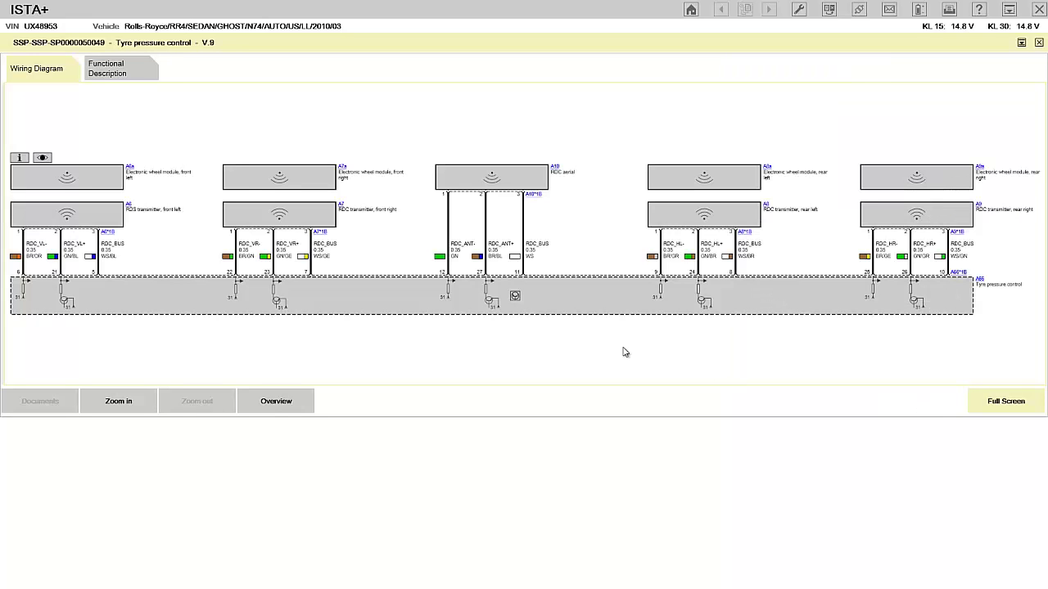
Re-enlarge the wiring diagram and show the fundamental definitions for diagnosis documents beside it.
{"action": "left_click", "coordinate": [999, 400]}
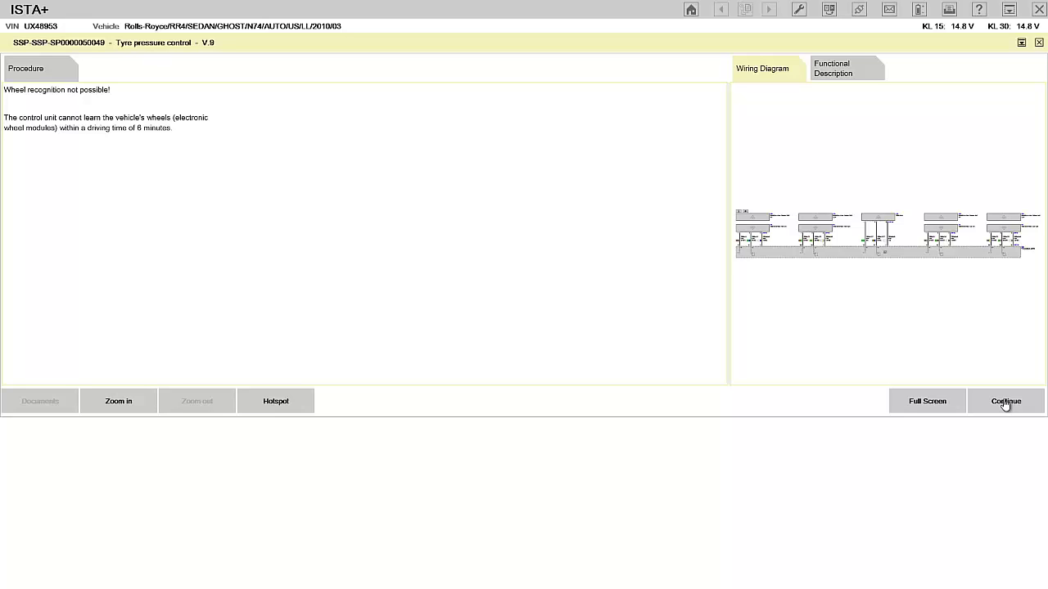
{"action": "left_click", "coordinate": [925, 405]}
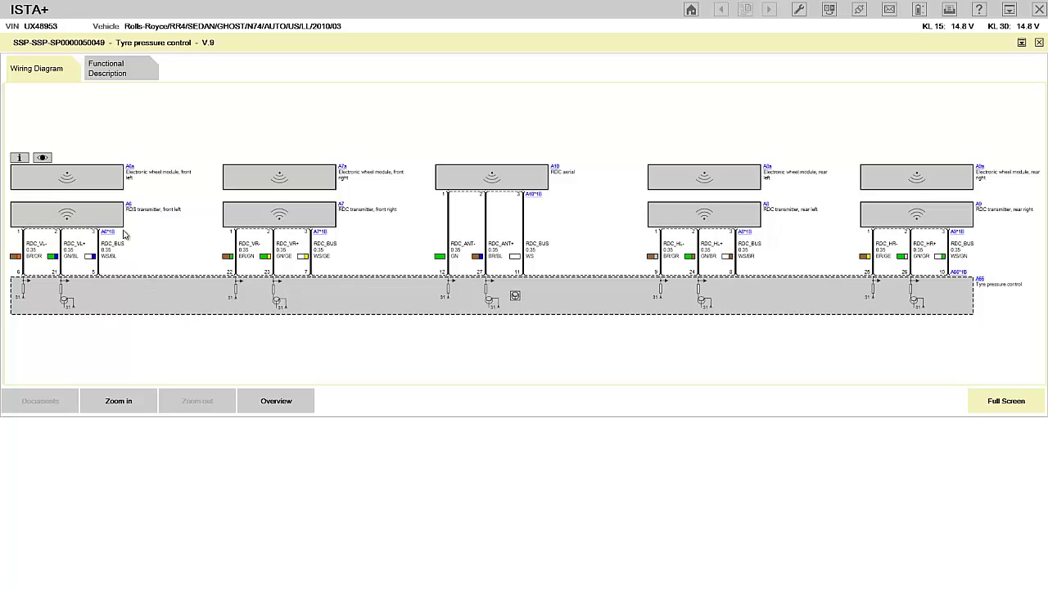
{"action": "left_click", "coordinate": [19, 158]}
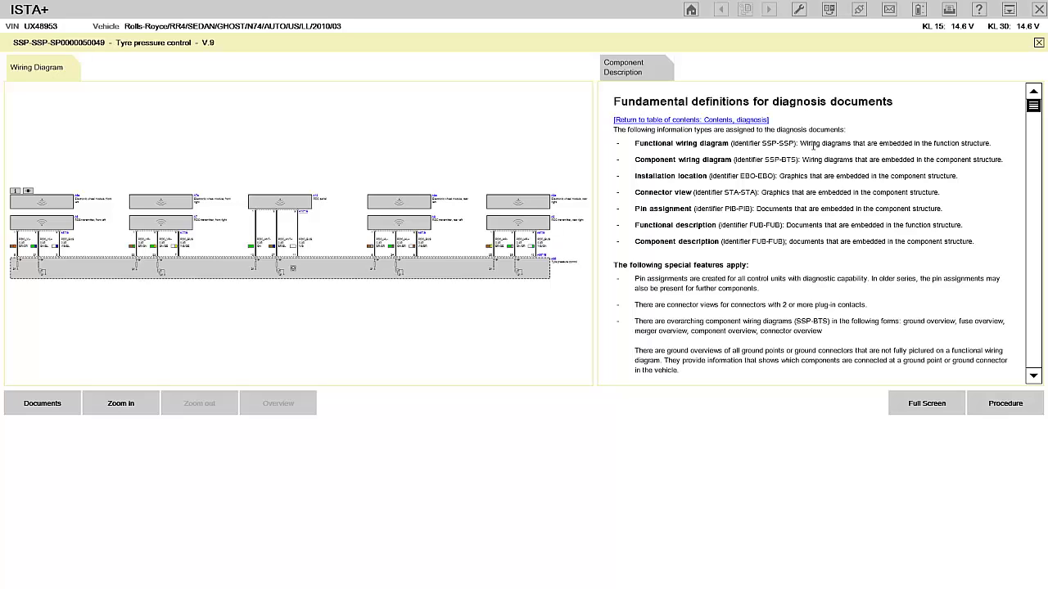
Review the definitions text, then set the Print dialog to Print document instead of a screenshot.
{"action": "triple_click", "coordinate": [814, 145]}
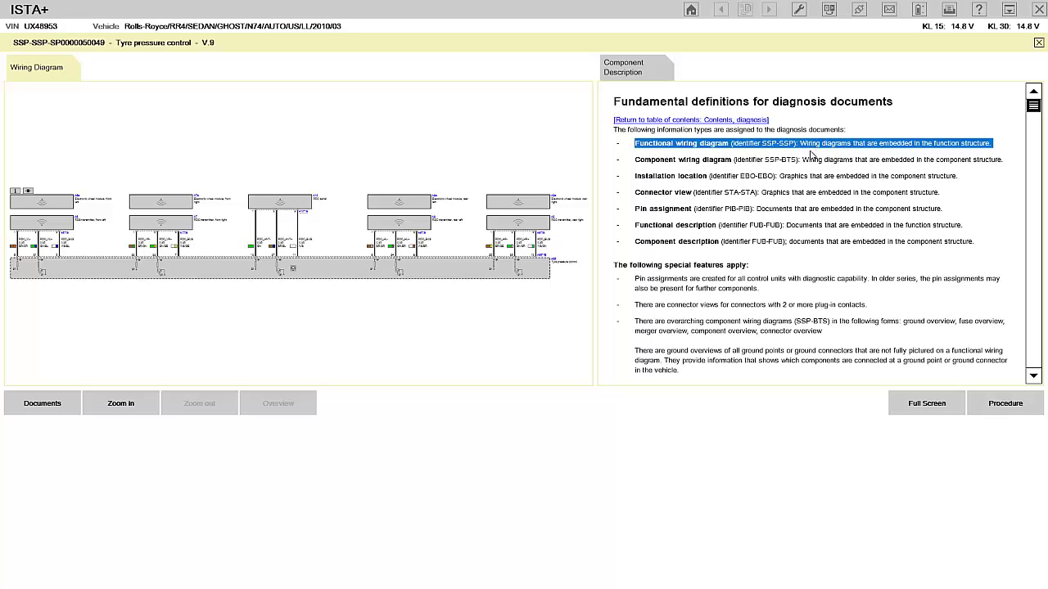
{"action": "left_click", "coordinate": [823, 191]}
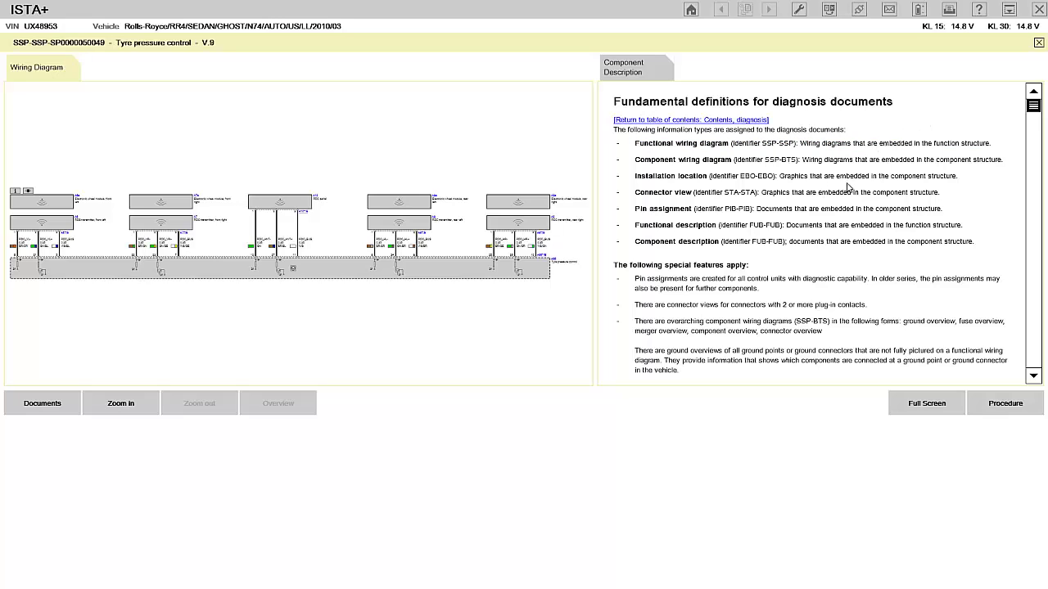
{"action": "double_click", "coordinate": [819, 175]}
{"action": "left_click", "coordinate": [820, 176]}
{"action": "left_click", "coordinate": [950, 10]}
{"action": "left_click", "coordinate": [459, 262]}
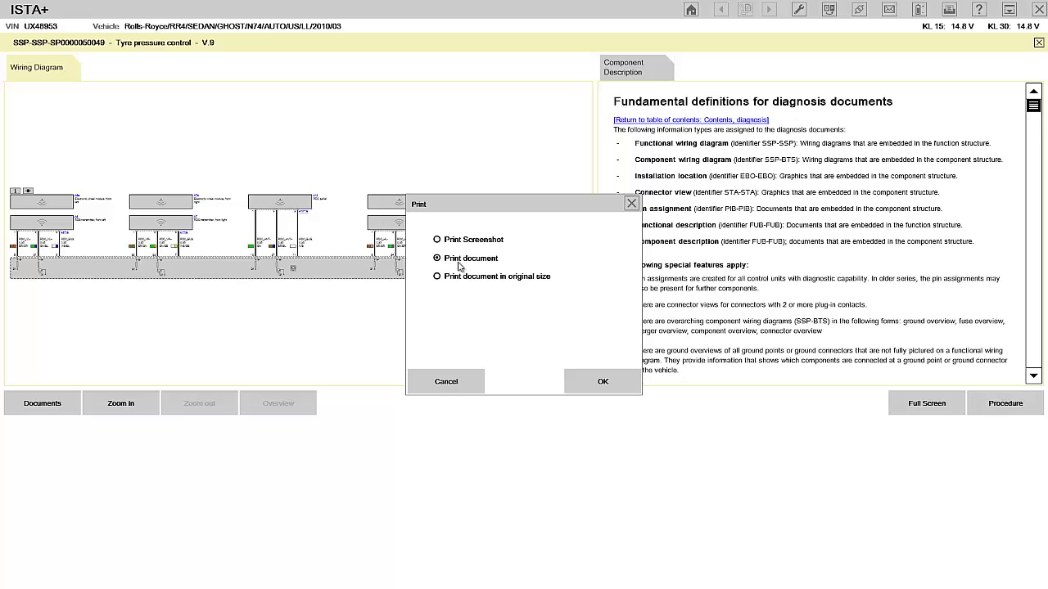
Print the document to Microsoft Print to PDF and centre the save dialog.
{"action": "left_click", "coordinate": [615, 383]}
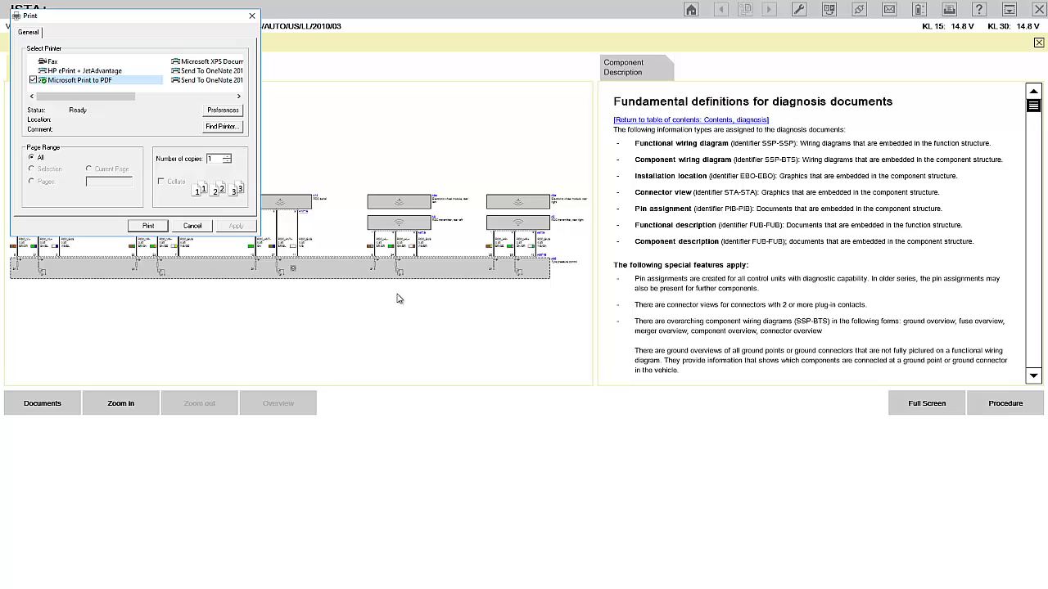
{"action": "left_click", "coordinate": [148, 227]}
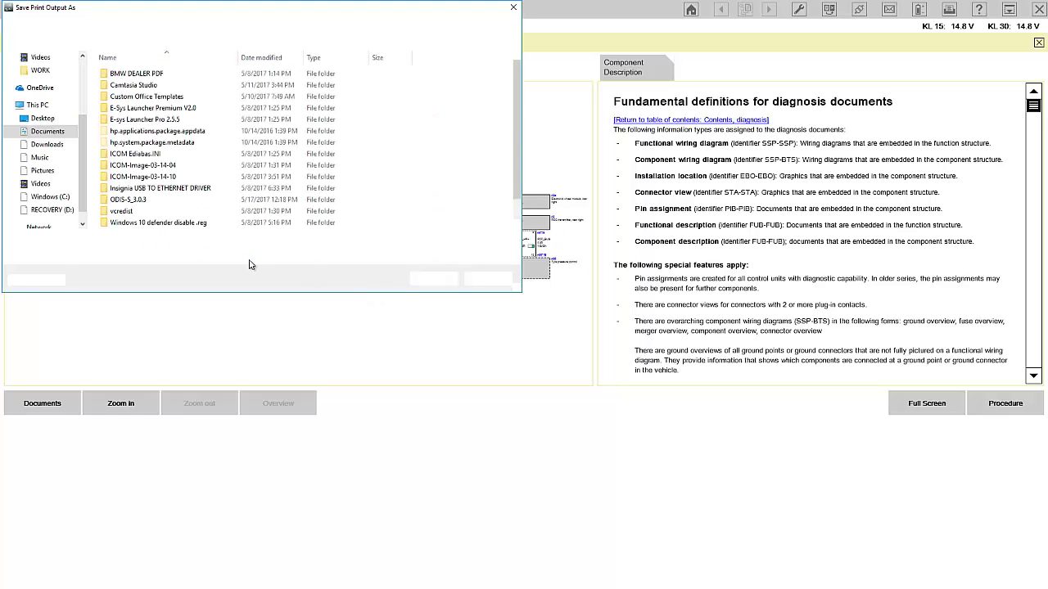
{"action": "left_click_drag", "start_coordinate": [119, 11], "coordinate": [269, 100]}
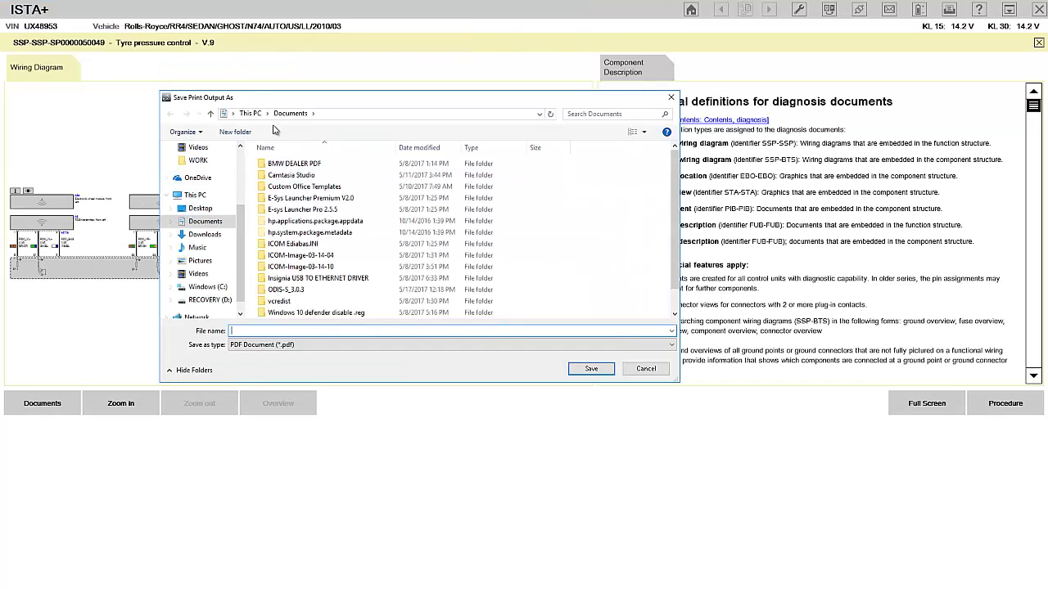
Create and open a Documents folder named '2010 ROLLS ROYCE RR4' with the vehicle's VIN.
{"action": "left_click", "coordinate": [243, 133]}
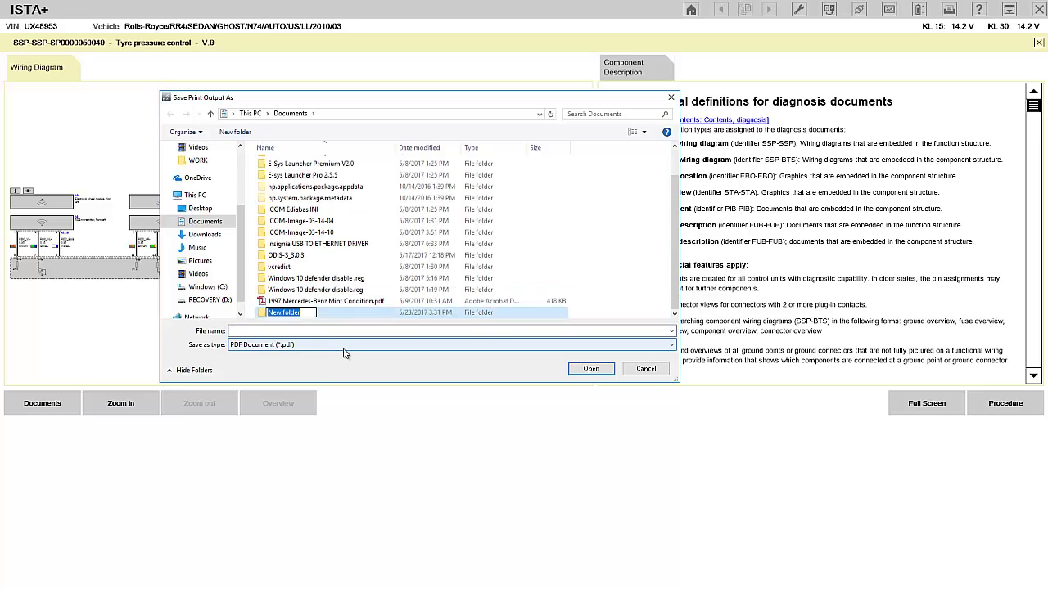
{"action": "key", "text": "BackSpace"}
{"action": "type", "text": "R"}
{"action": "key", "text": "BackSpace"}
{"action": "type", "text": "2010 ROLLS ROYCE "}
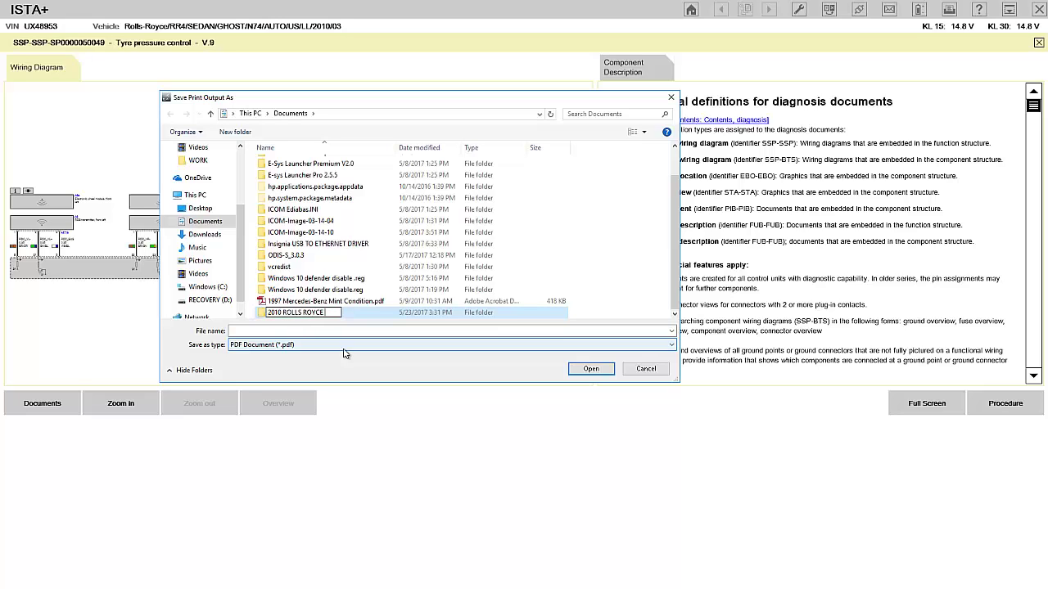
{"action": "type", "text": "RR4 Vin UX48953"}
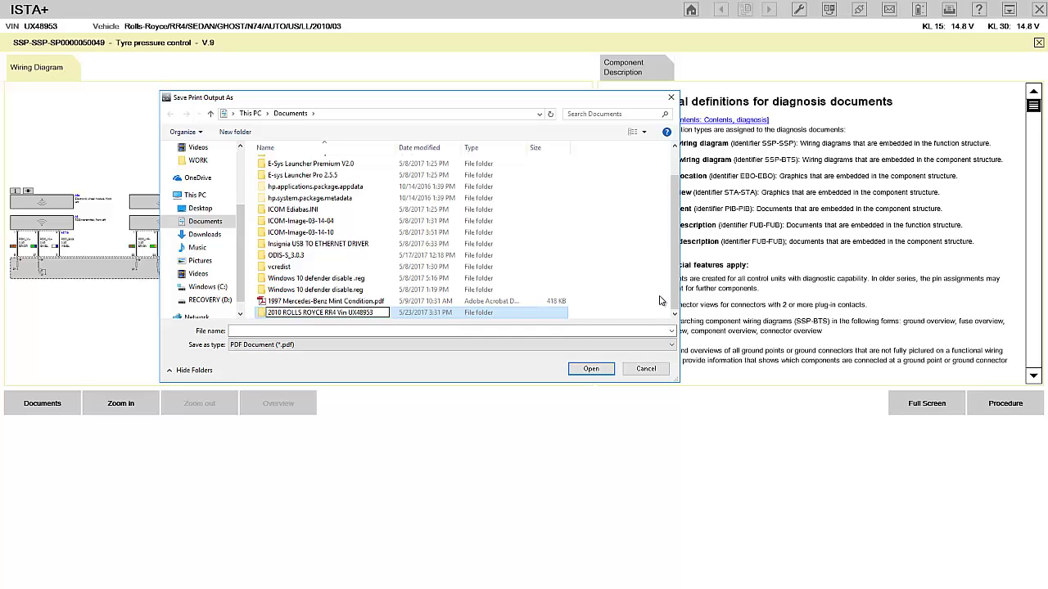
{"action": "key", "text": "Return"}
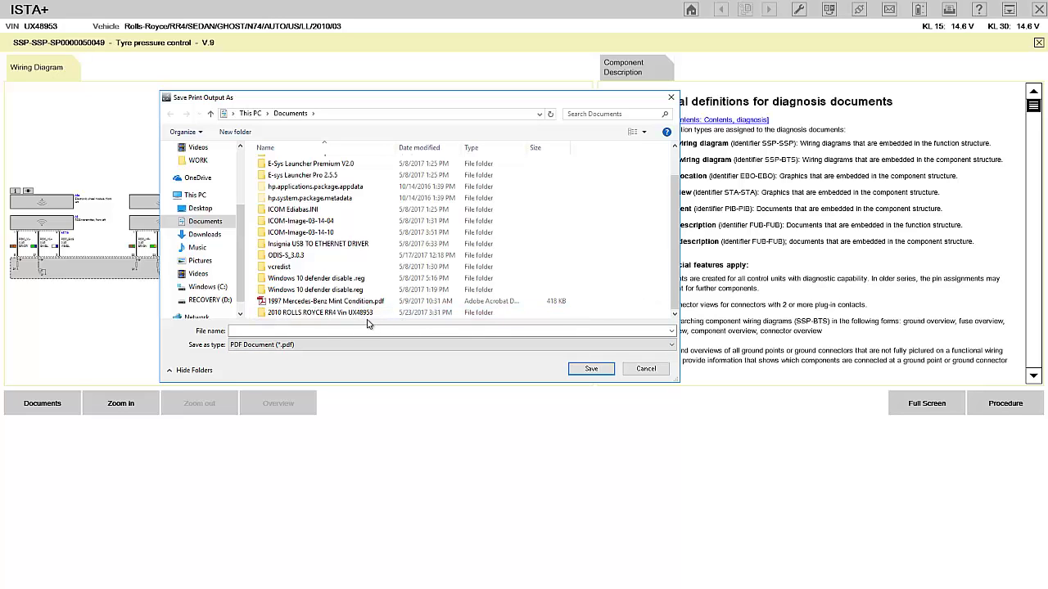
{"action": "double_click", "coordinate": [362, 313]}
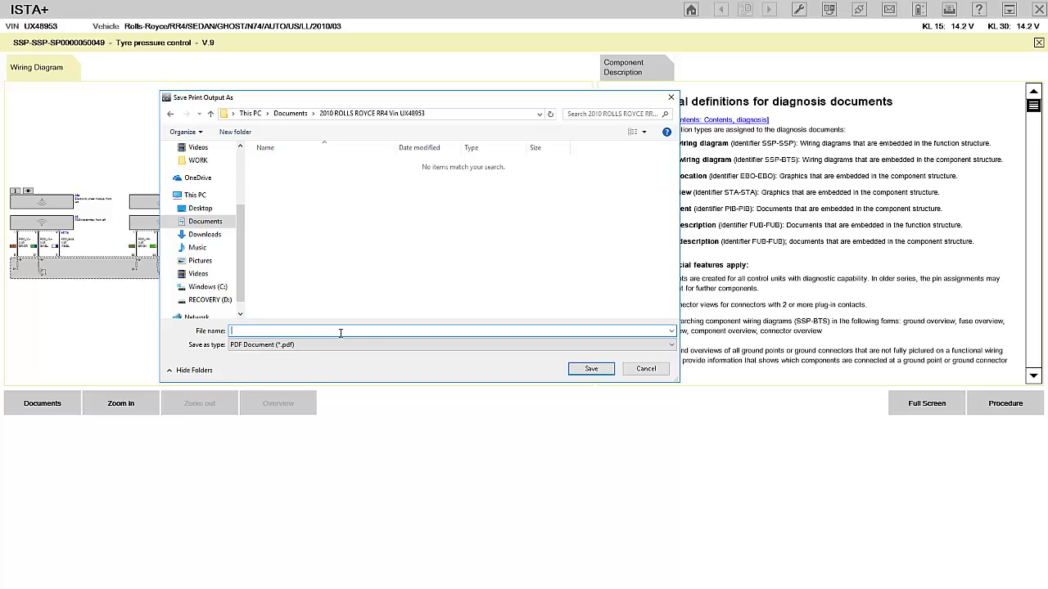
Save the PDF as 'Wire Diagram for wheel speed sensor' in that folder.
{"action": "type", "text": "wIR"}
{"action": "key", "text": "BackSpace"}
{"action": "key", "text": "BackSpace"}
{"action": "type", "text": "Wire Diagram oor wheel speed sensor"}
{"action": "left_click", "coordinate": [590, 369]}
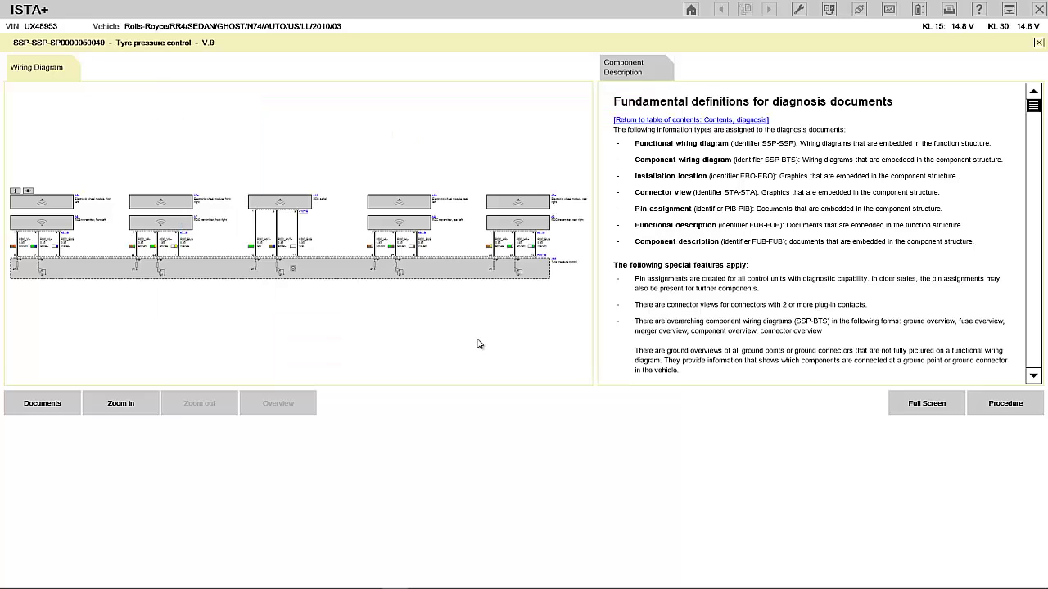
Copy the entire diagnosis-document definitions text and bring up the Windows Start menu.
{"action": "double_click", "coordinate": [806, 226]}
{"action": "right_click", "coordinate": [759, 210]}
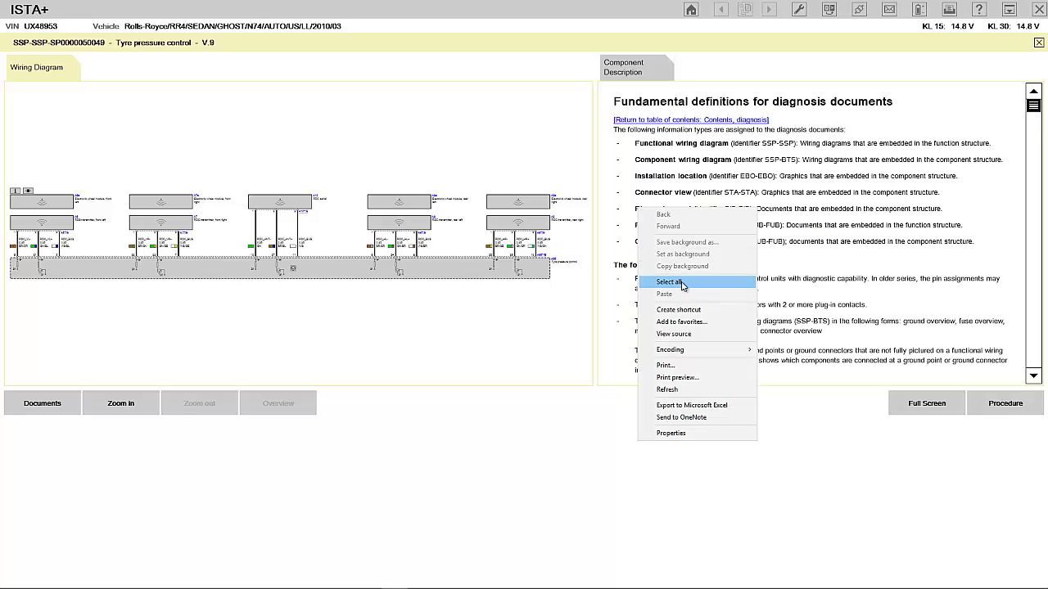
{"action": "left_click", "coordinate": [669, 282]}
{"action": "right_click", "coordinate": [718, 190]}
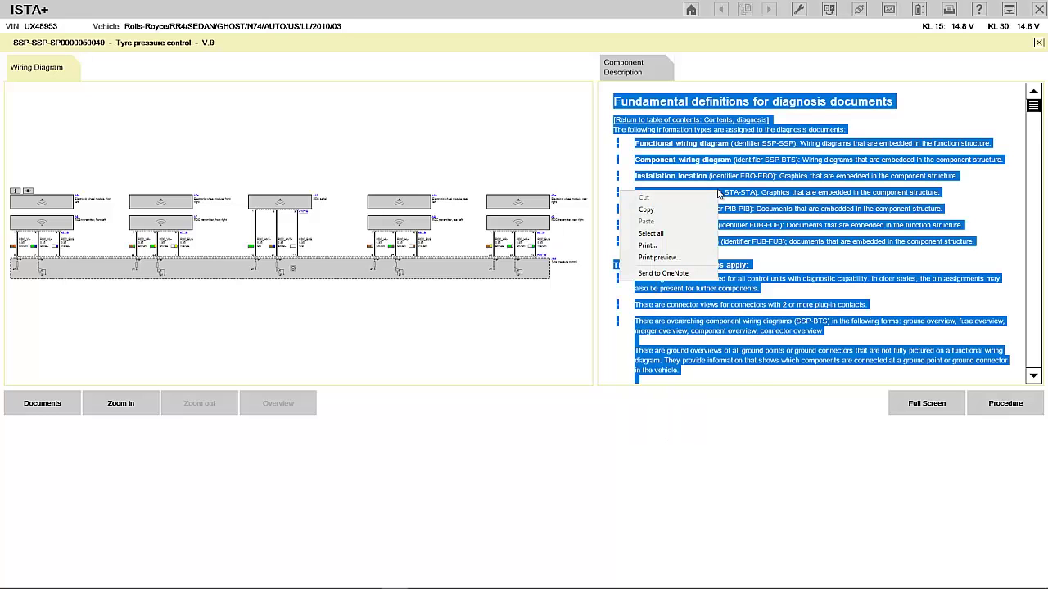
{"action": "left_click", "coordinate": [680, 210]}
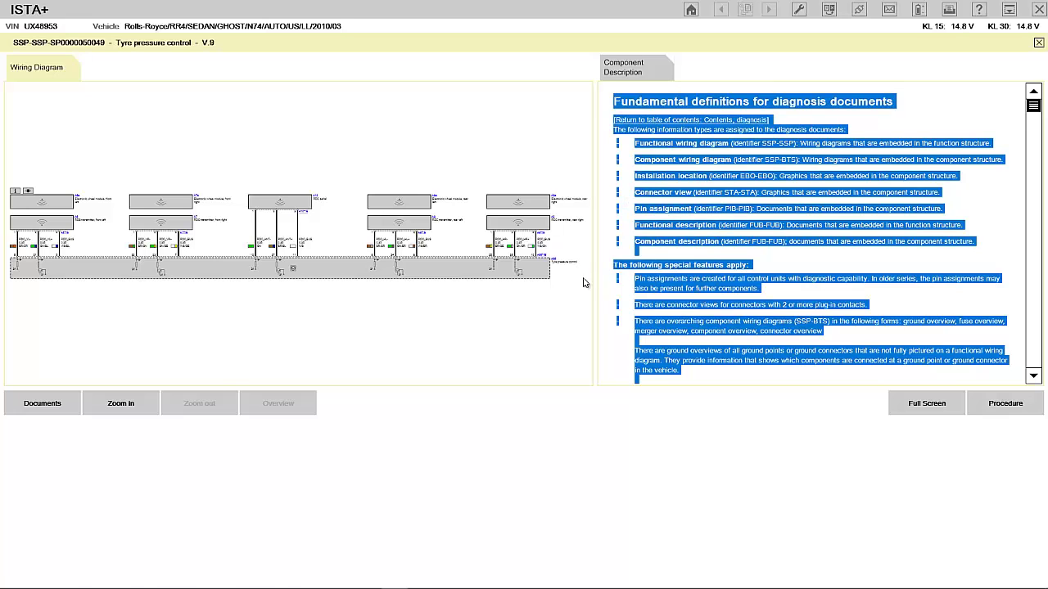
{"action": "key", "text": "super"}
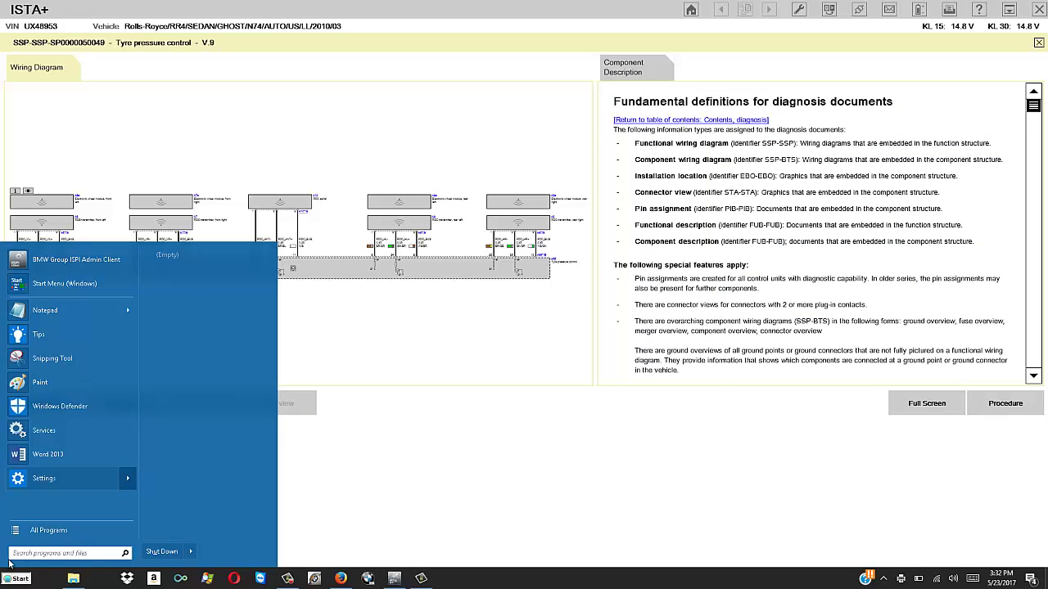
Paste the copied diagnosis text into a new blank Word 2013 document and zoom in.
{"action": "left_click", "coordinate": [45, 454]}
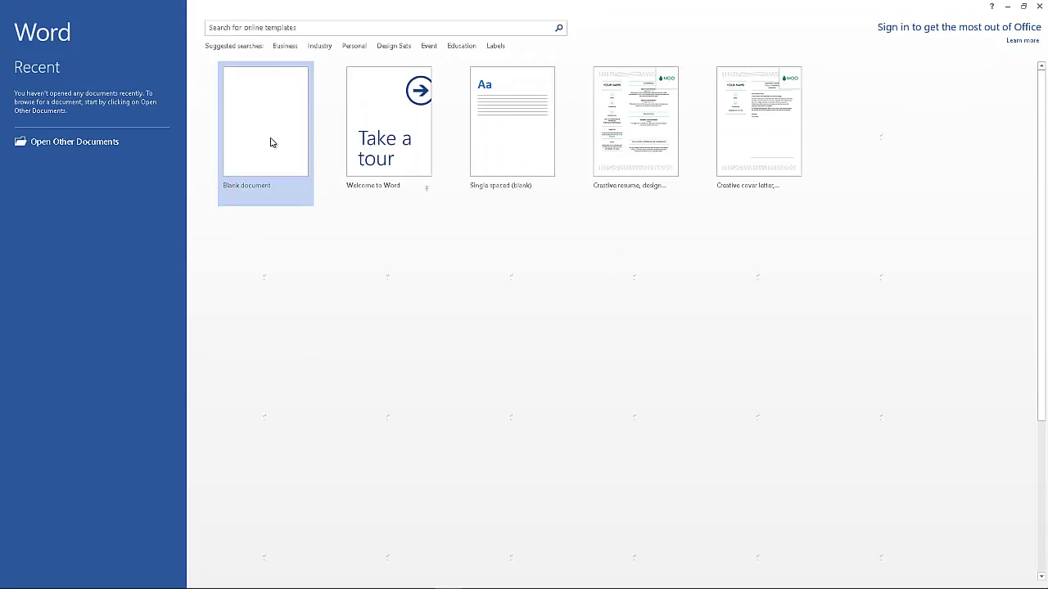
{"action": "left_click", "coordinate": [277, 148]}
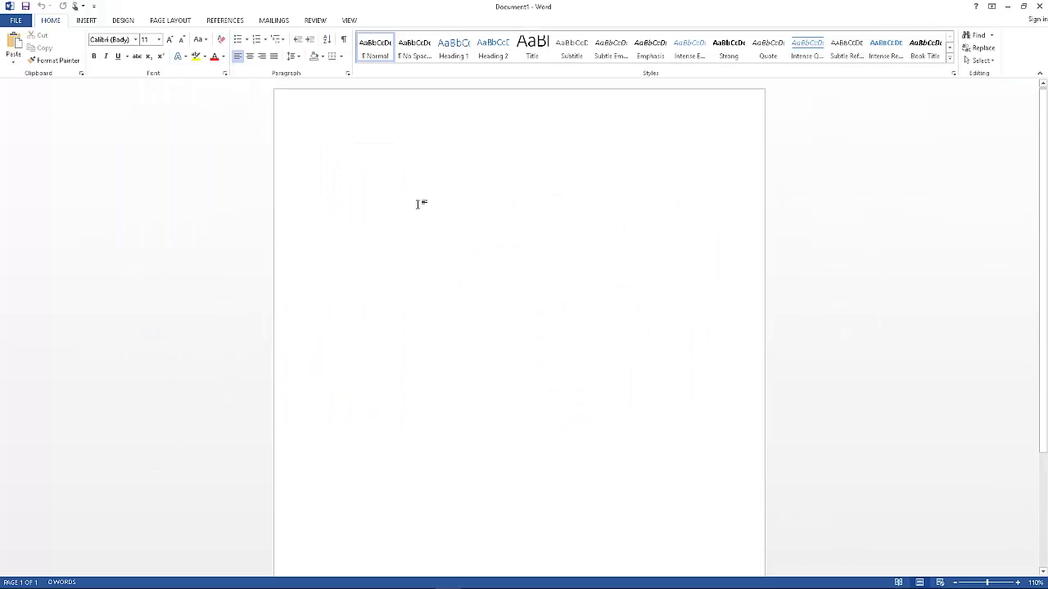
{"action": "key", "text": "ctrl+v"}
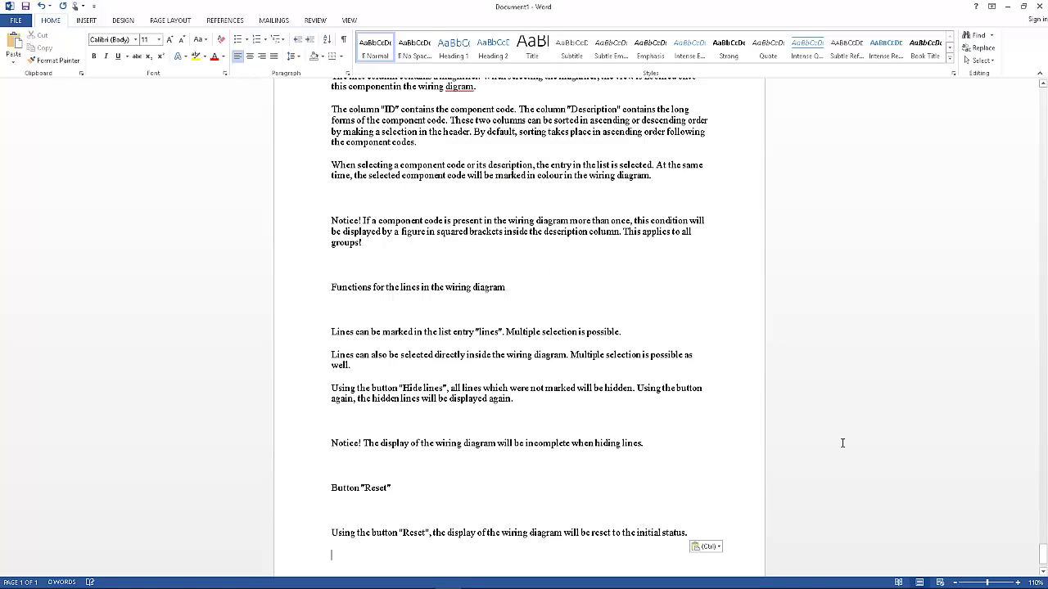
{"action": "left_click", "coordinate": [1018, 582]}
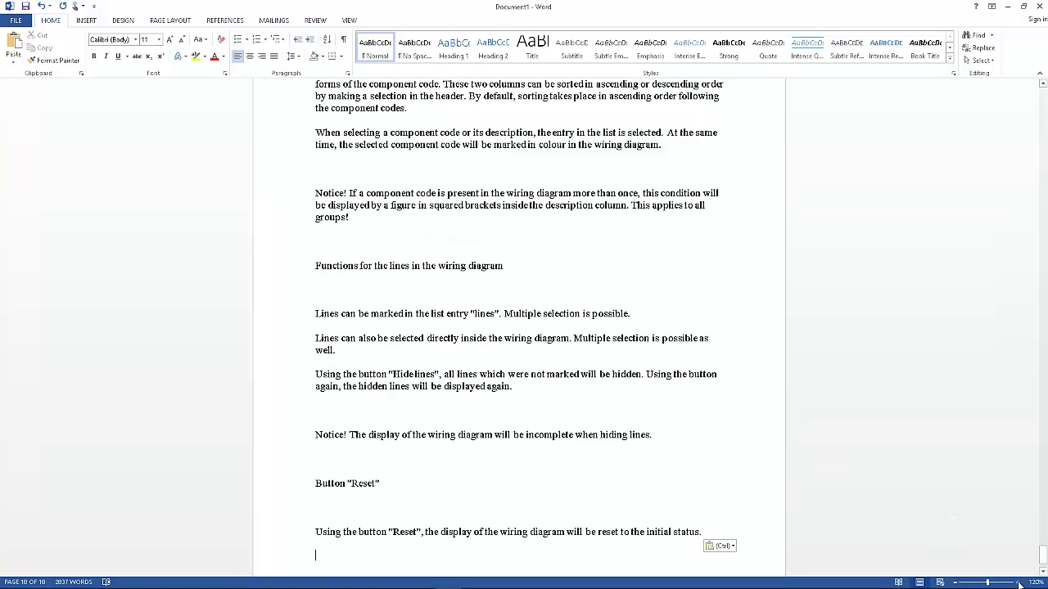
{"action": "left_click", "coordinate": [1018, 582]}
{"action": "left_click", "coordinate": [1018, 582]}
{"action": "left_click", "coordinate": [1018, 582]}
{"action": "left_click", "coordinate": [1017, 582]}
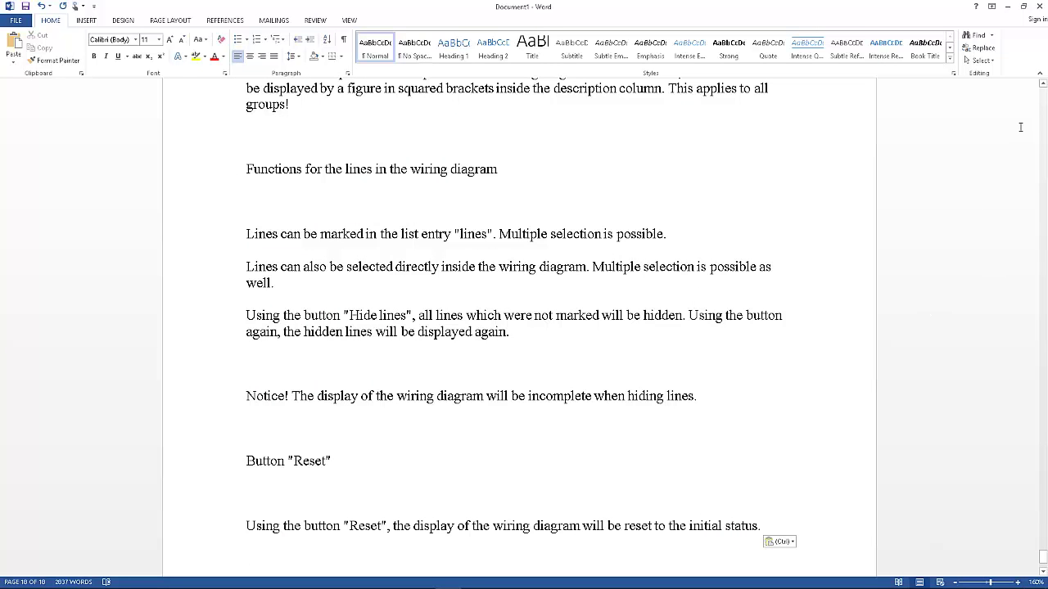
{"action": "left_click", "coordinate": [1044, 100]}
{"action": "left_click", "coordinate": [1044, 100]}
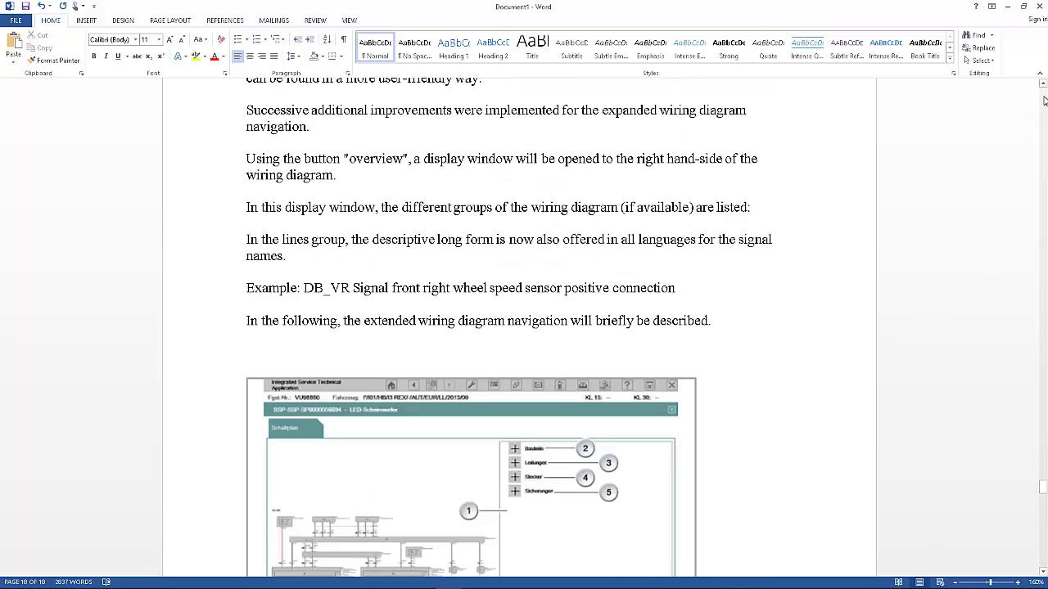
{"action": "left_click", "coordinate": [1044, 100]}
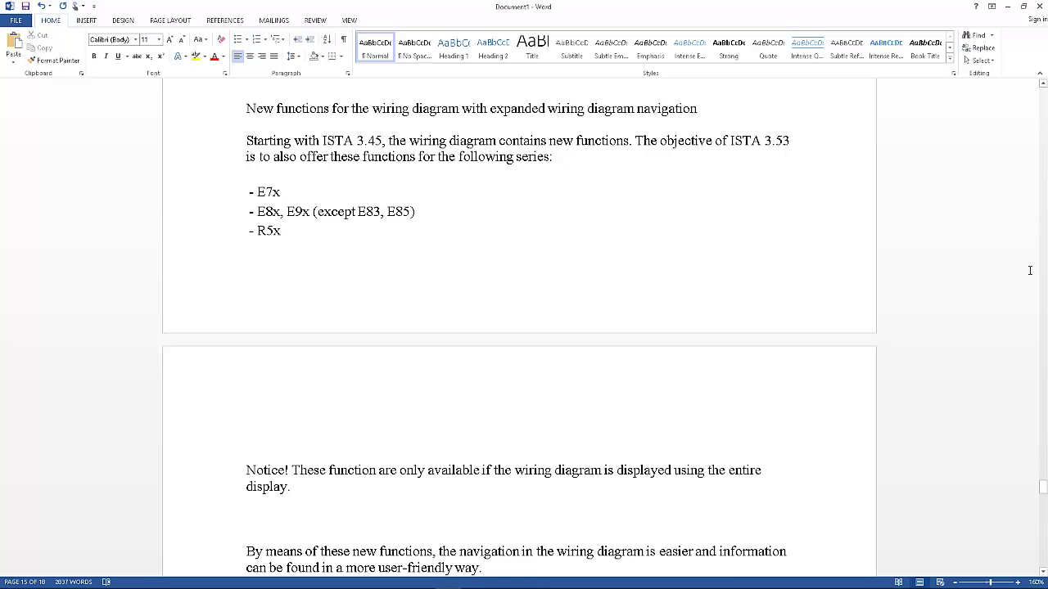
Find and select RS in the wire colours table, then switch back to ISTA+.
{"action": "scroll", "coordinate": [1026, 279], "scroll_direction": "down", "scroll_amount": 5}
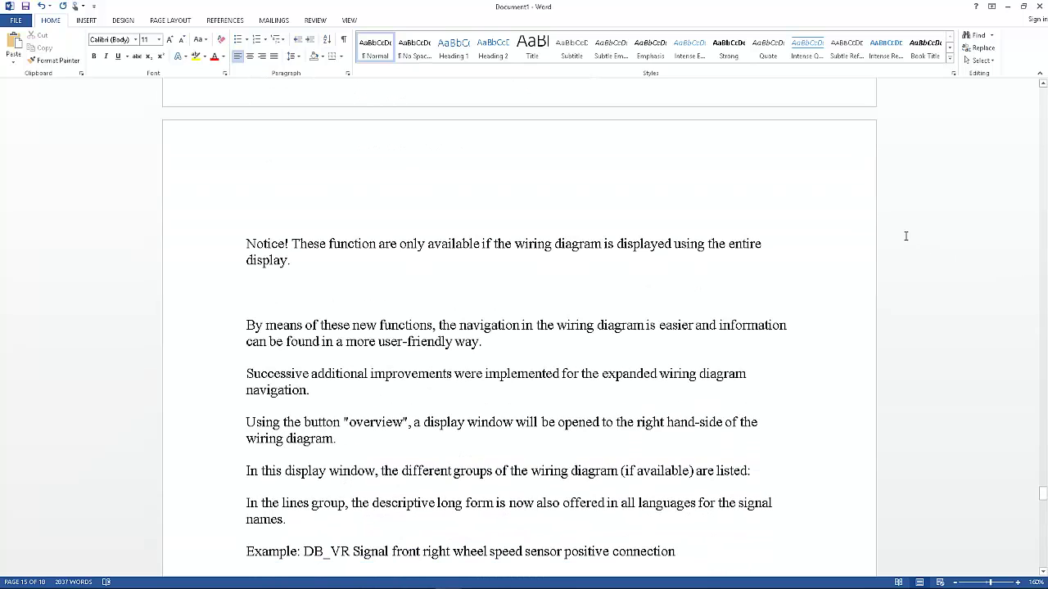
{"action": "scroll", "coordinate": [905, 236], "scroll_direction": "down", "scroll_amount": 10}
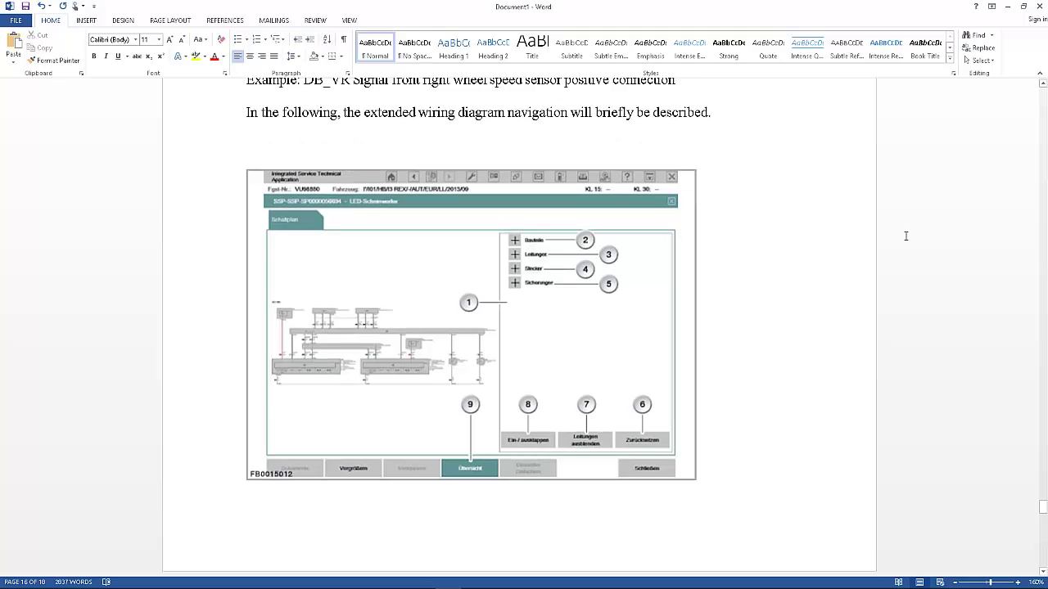
{"action": "scroll", "coordinate": [905, 236], "scroll_direction": "up", "scroll_amount": 17}
{"action": "scroll", "coordinate": [905, 236], "scroll_direction": "up", "scroll_amount": 11}
{"action": "scroll", "coordinate": [906, 235], "scroll_direction": "up", "scroll_amount": 1}
{"action": "scroll", "coordinate": [905, 236], "scroll_direction": "down", "scroll_amount": 1}
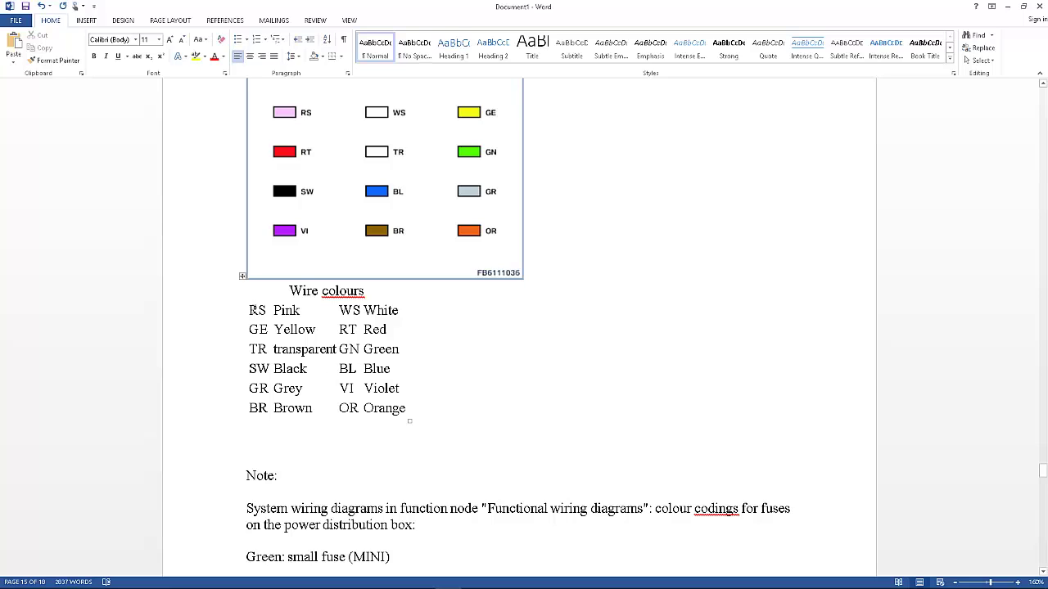
{"action": "double_click", "coordinate": [256, 310]}
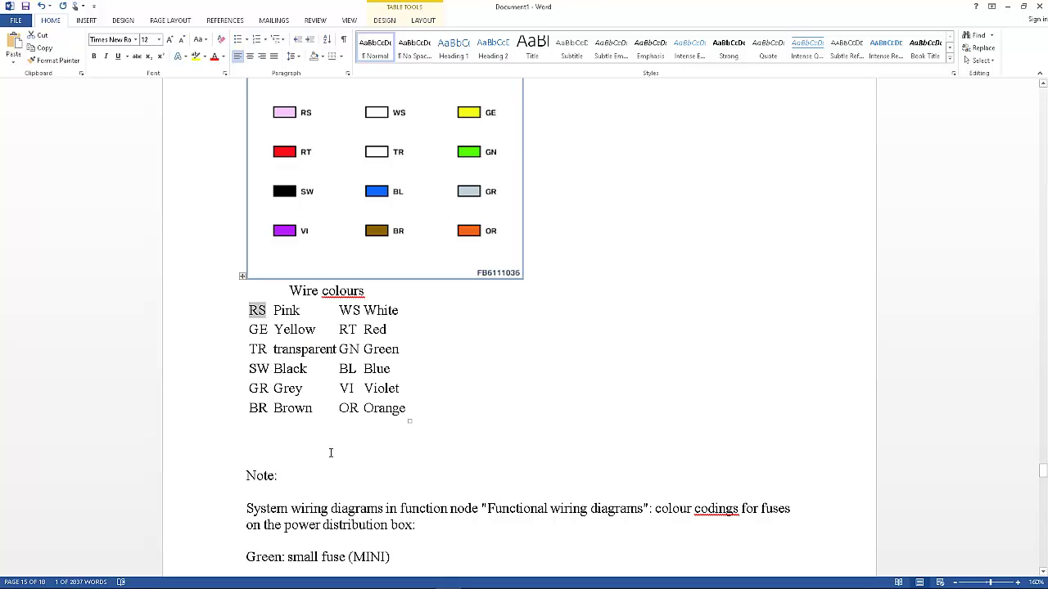
{"action": "key", "text": "super"}
{"action": "left_click", "coordinate": [395, 578]}
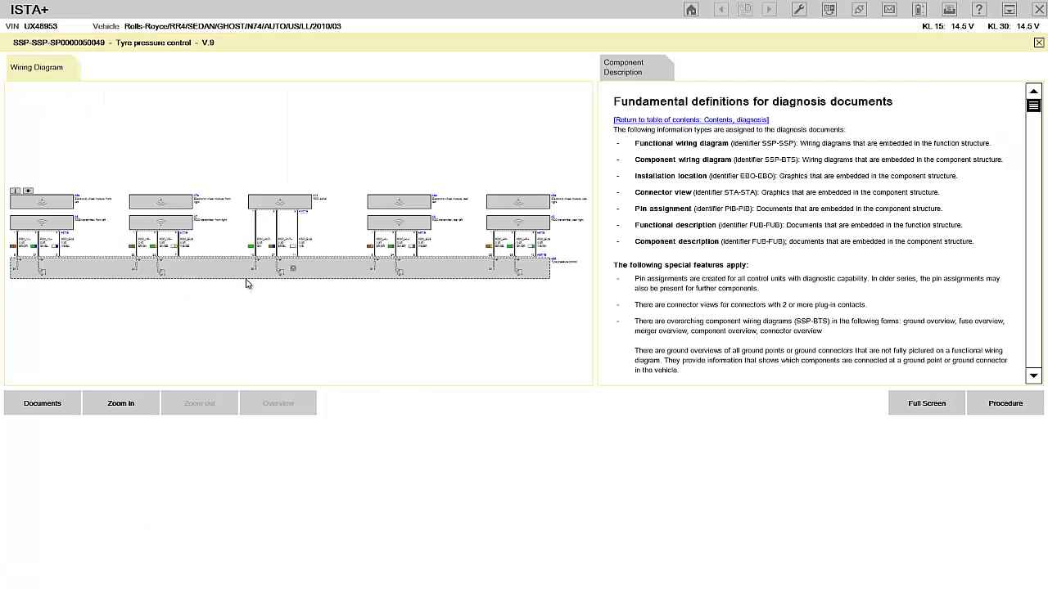
Zoom the wiring diagram to full screen and show the A66 control unit's installation location.
{"action": "left_click", "coordinate": [121, 413]}
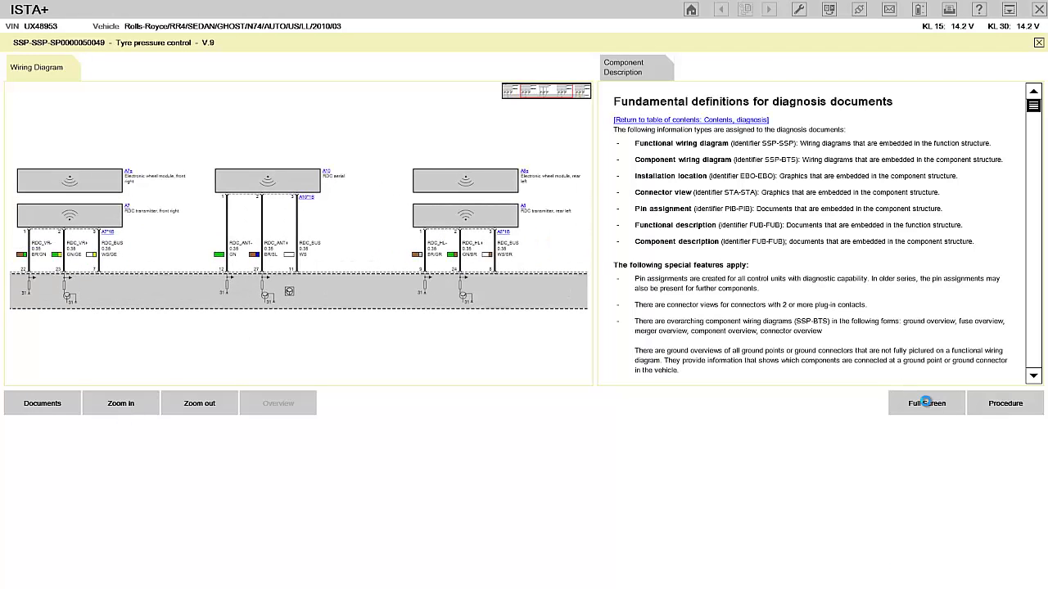
{"action": "left_click", "coordinate": [926, 403]}
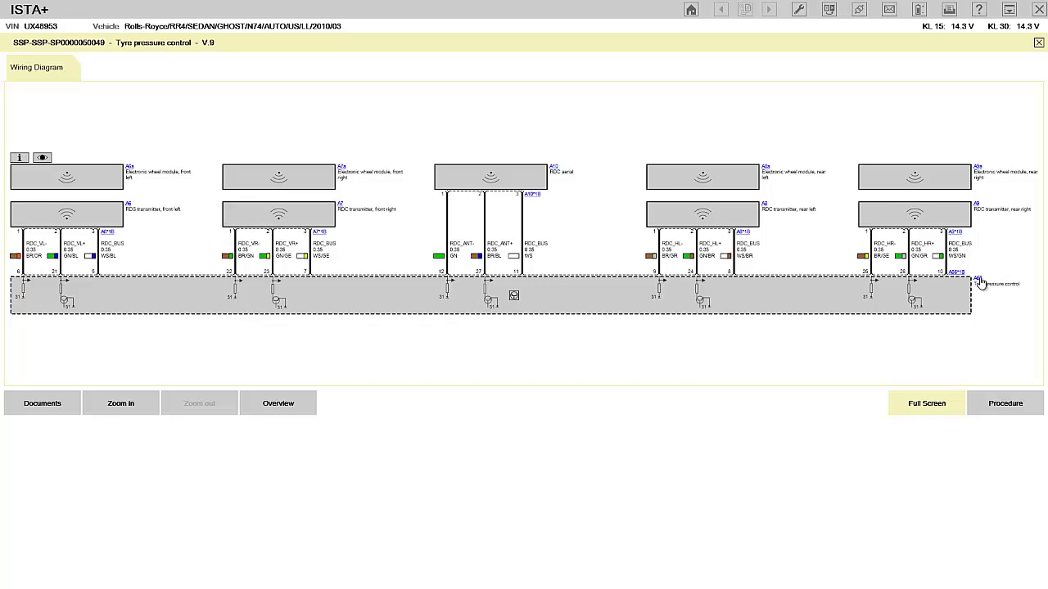
{"action": "left_click", "coordinate": [979, 279]}
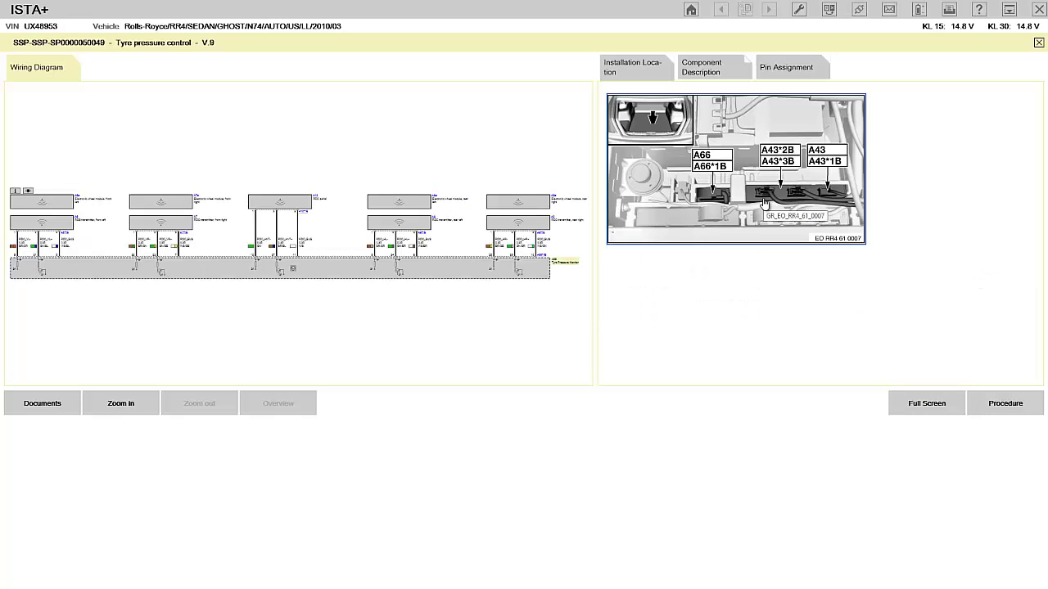
Enlarge the A66 installation photo, then show connector A66*1B pin assignments at full width.
{"action": "left_click", "coordinate": [767, 202]}
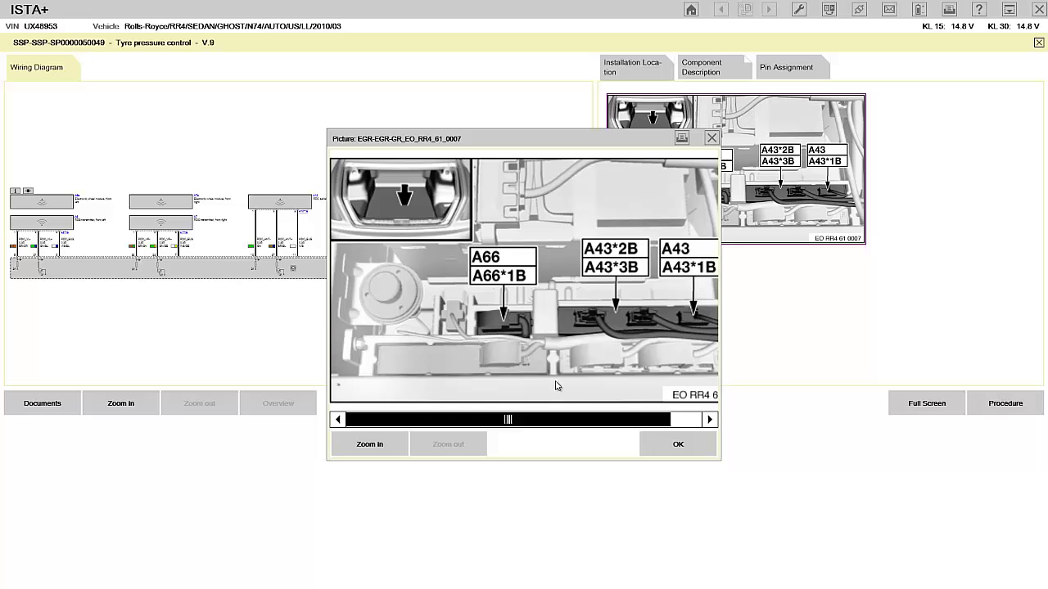
{"action": "left_click", "coordinate": [673, 446]}
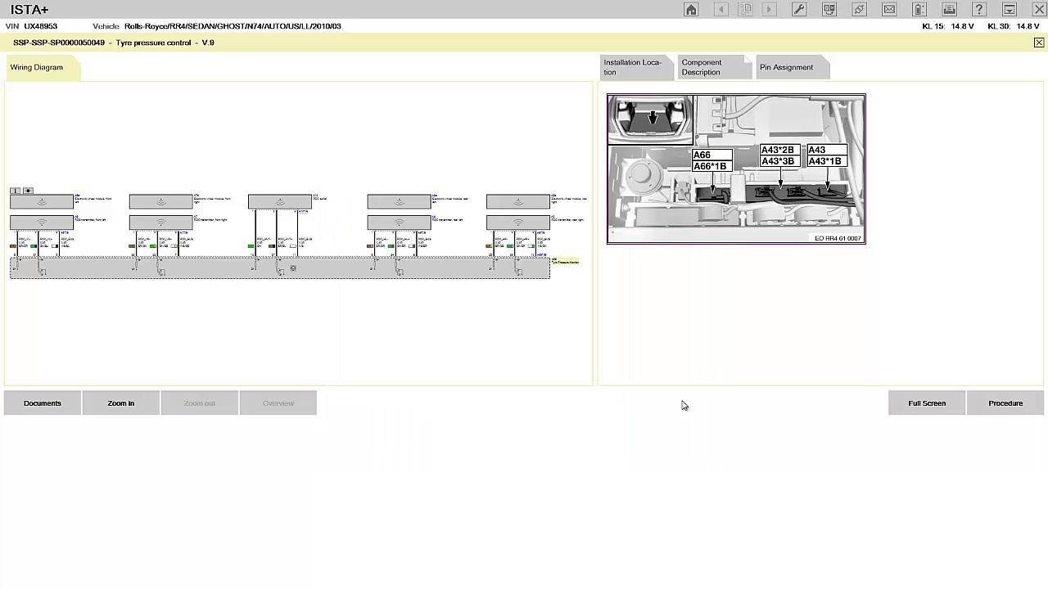
{"action": "left_click", "coordinate": [799, 66]}
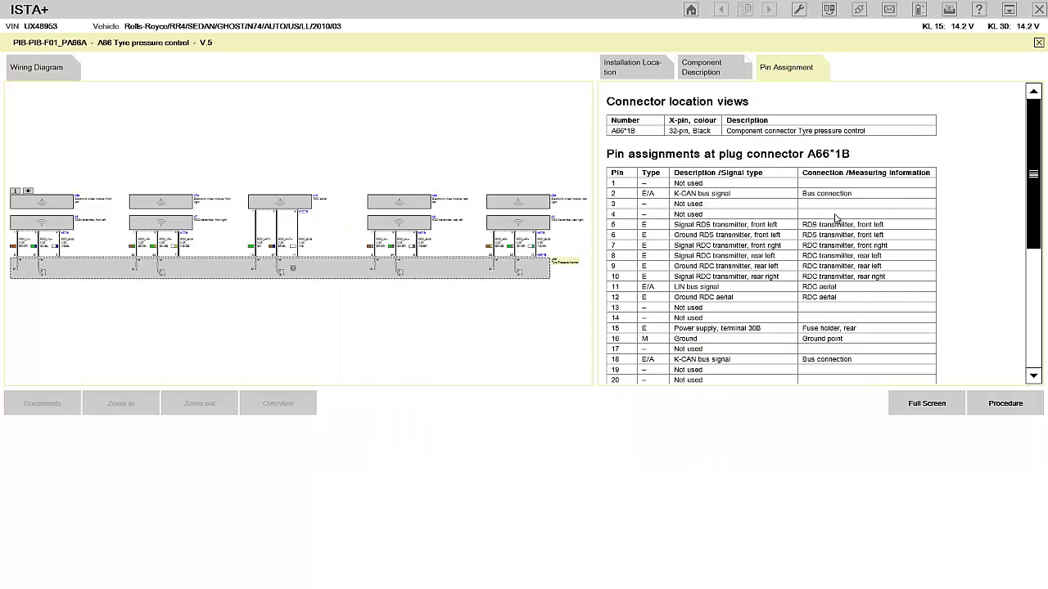
{"action": "left_click", "coordinate": [926, 405]}
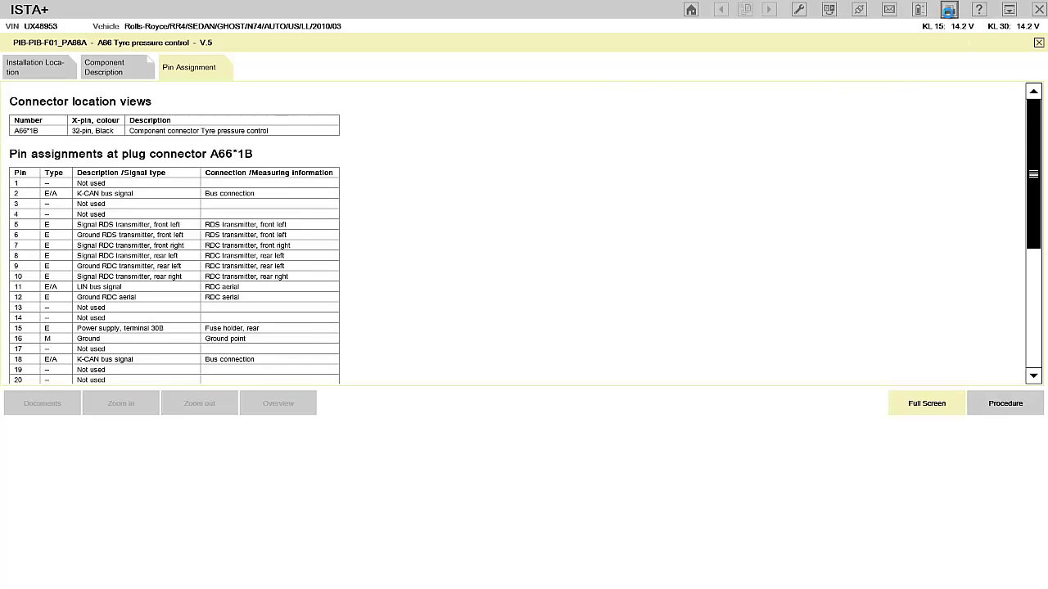
Print the A66*1B pin assignment document to PDF as 'Connector View for Tyre Pressure Sensor'.
{"action": "left_click", "coordinate": [949, 9]}
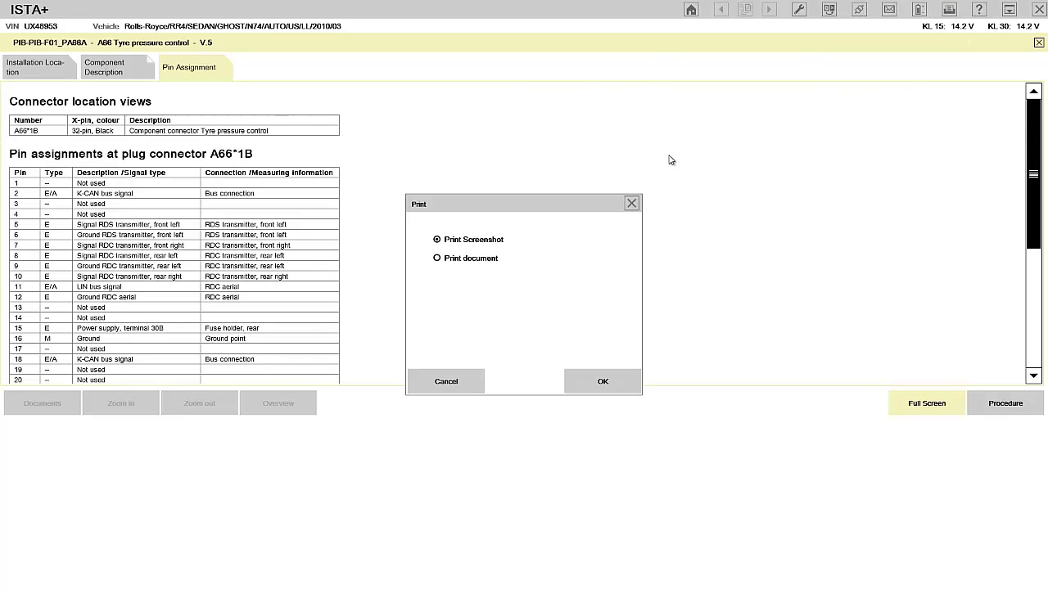
{"action": "left_click", "coordinate": [453, 260]}
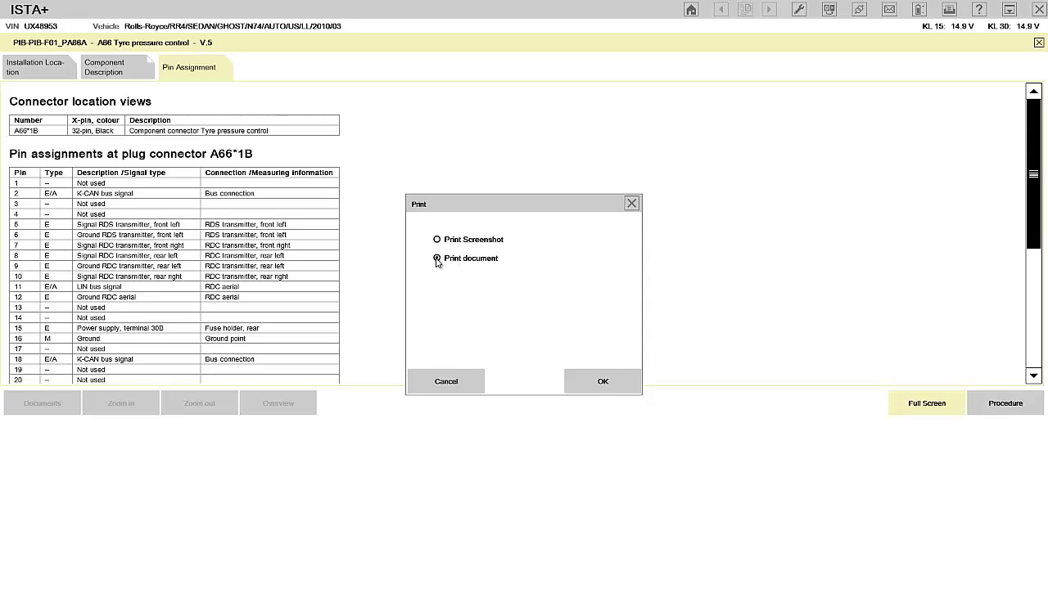
{"action": "left_click", "coordinate": [603, 385]}
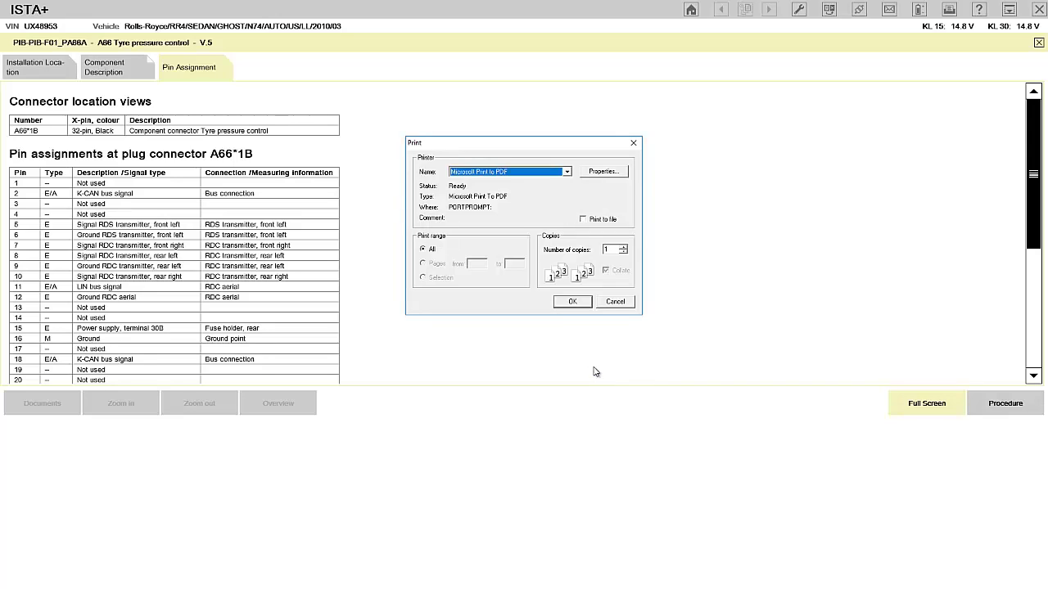
{"action": "left_click", "coordinate": [573, 302]}
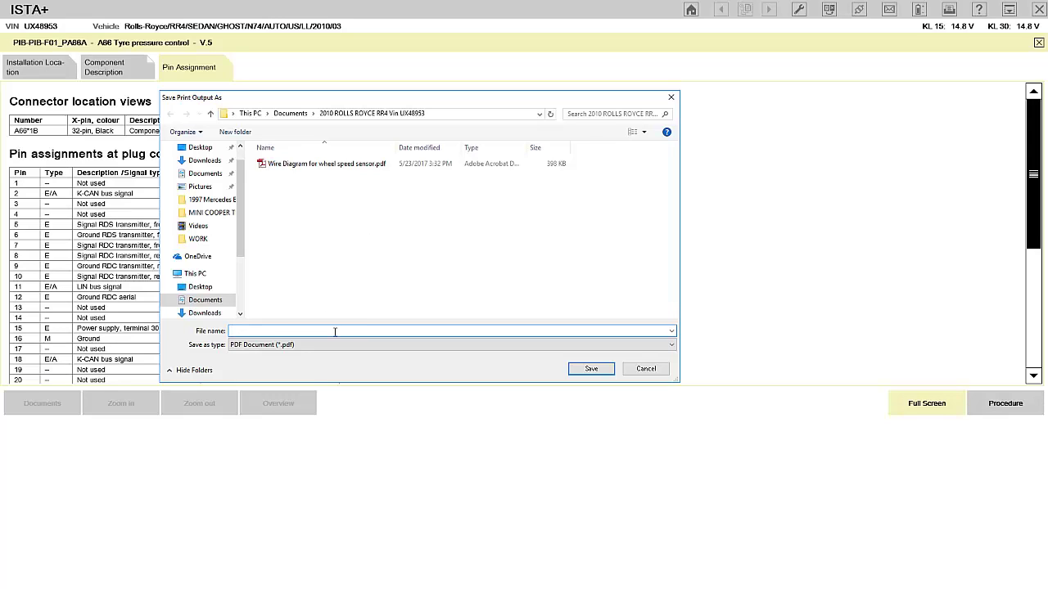
{"action": "type", "text": "Connector View for Ty"}
{"action": "type", "text": "e Pressure Sensor"}
{"action": "key", "text": "Return"}
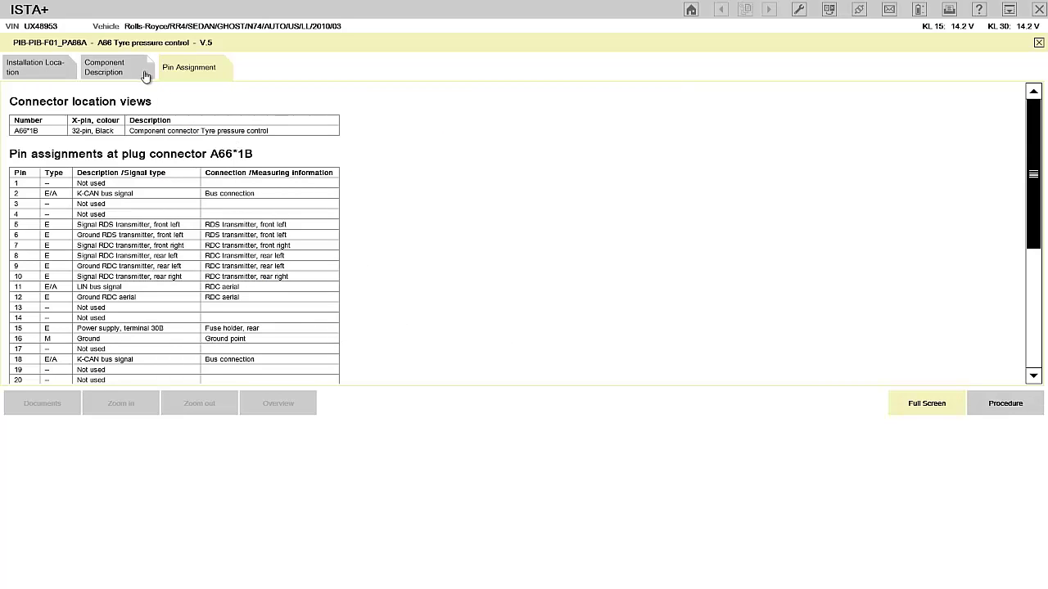
Print the component description to PDF as 'Functional Description for Tyre Pressure Monitor'.
{"action": "left_click", "coordinate": [107, 68]}
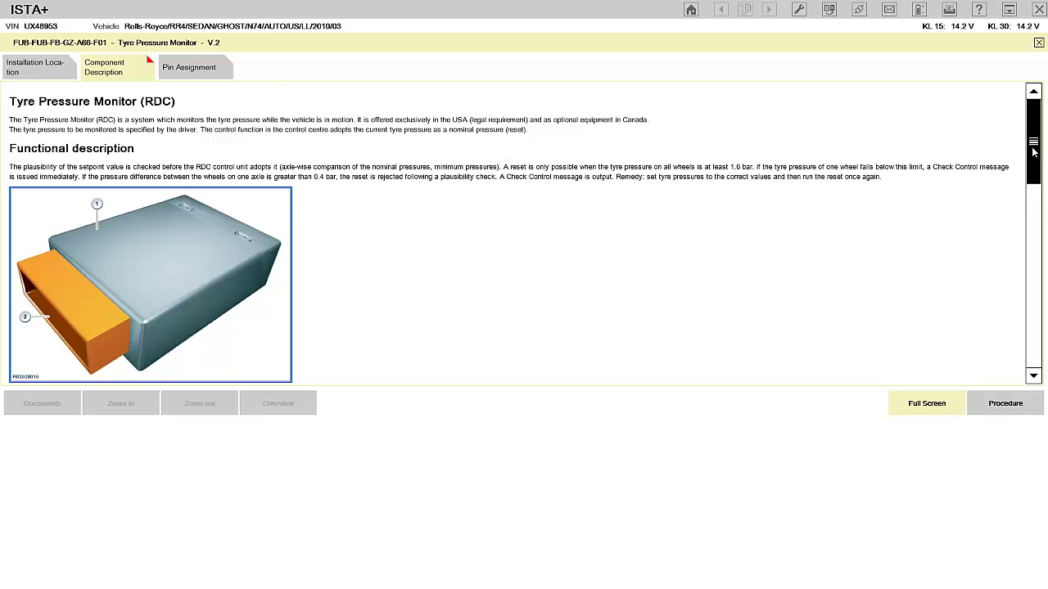
{"action": "scroll", "coordinate": [1034, 152], "scroll_direction": "down", "scroll_amount": 10}
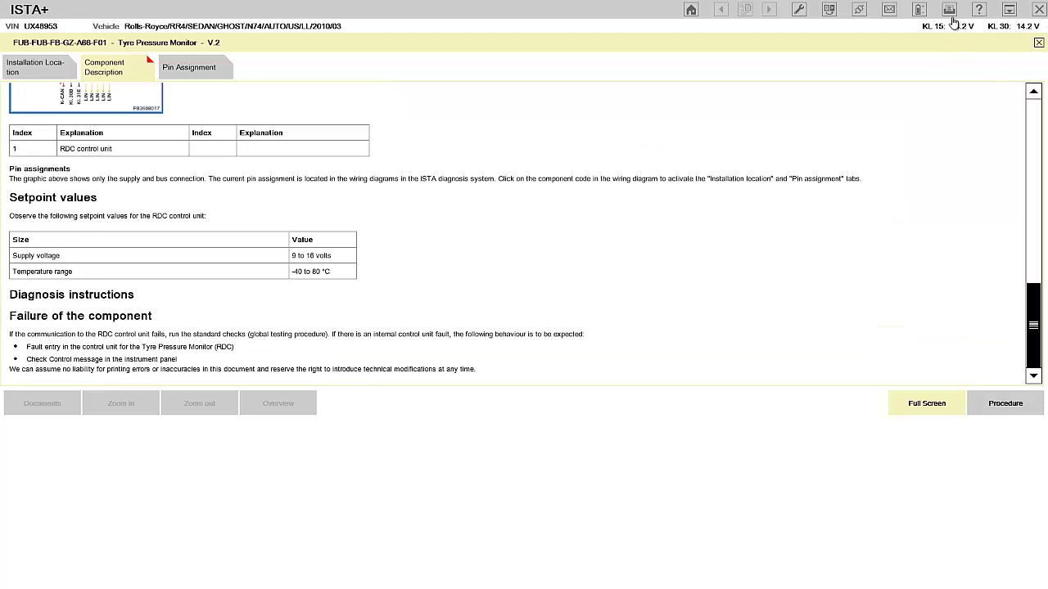
{"action": "scroll", "coordinate": [1035, 116], "scroll_direction": "up", "scroll_amount": 10}
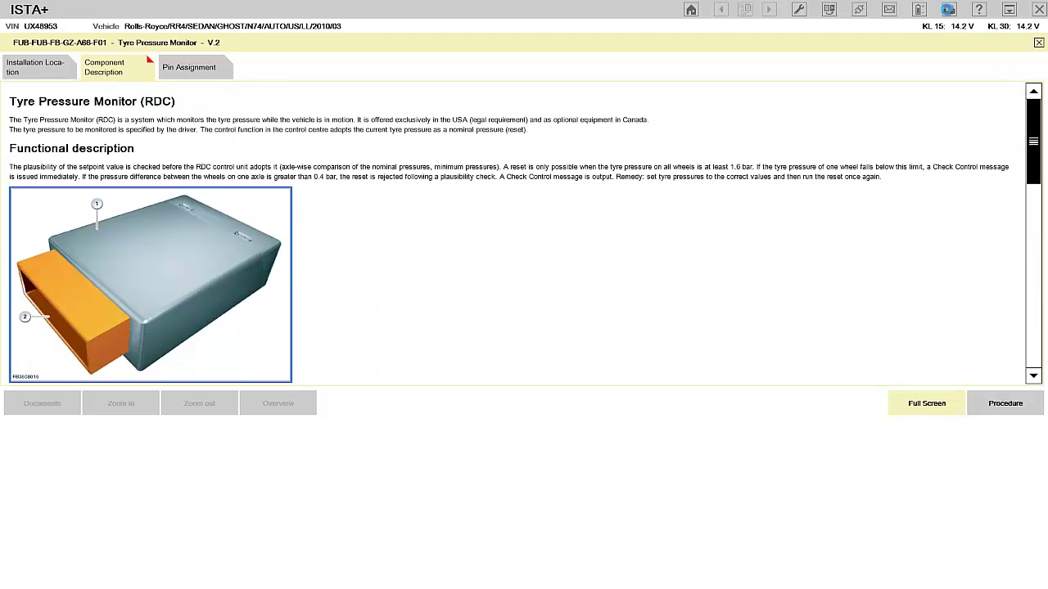
{"action": "left_click", "coordinate": [948, 10]}
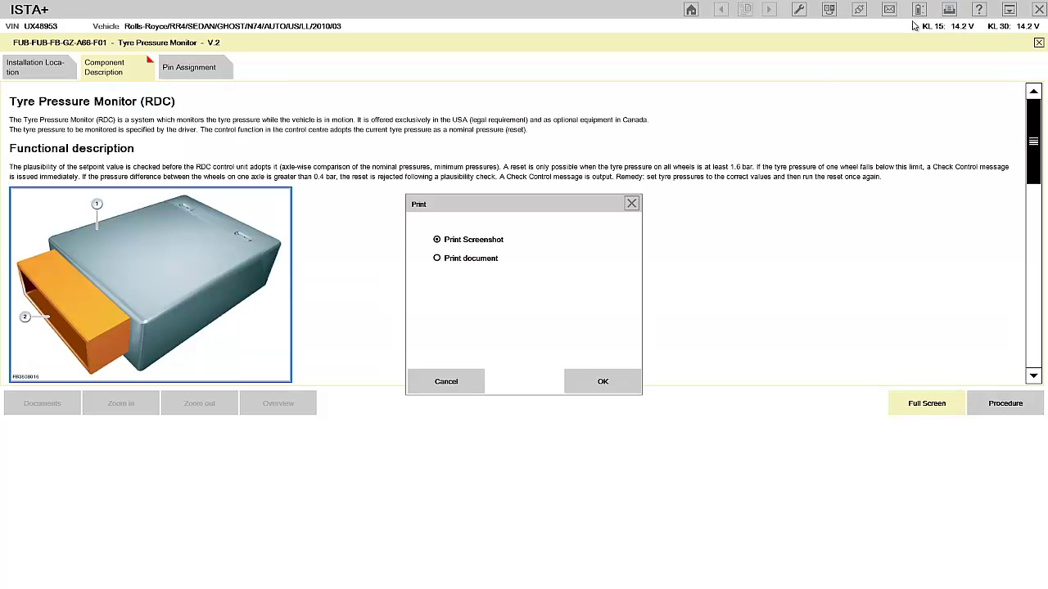
{"action": "left_click", "coordinate": [437, 259]}
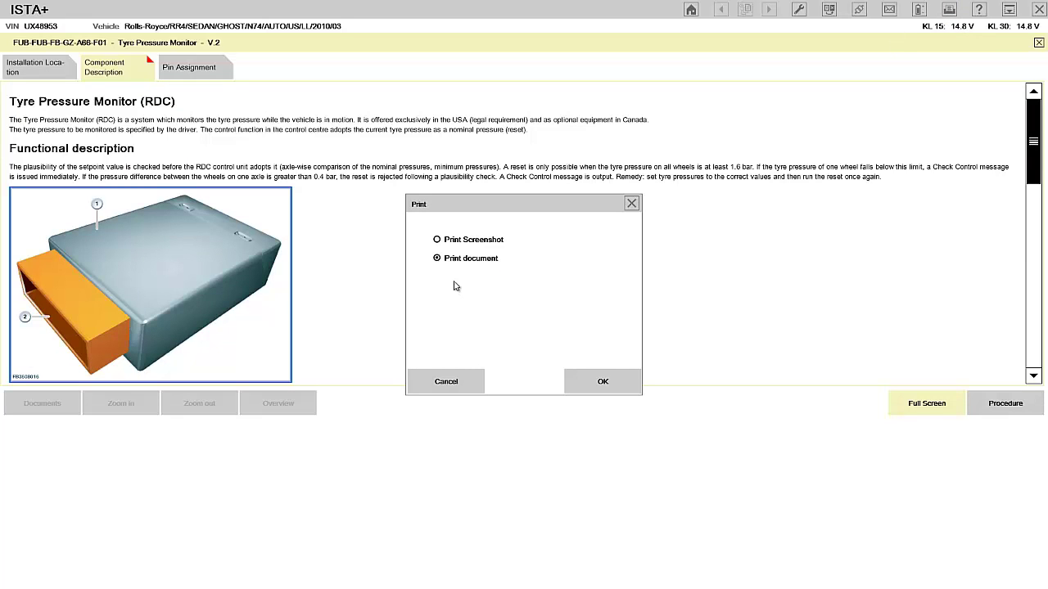
{"action": "left_click", "coordinate": [607, 382]}
{"action": "left_click", "coordinate": [575, 301]}
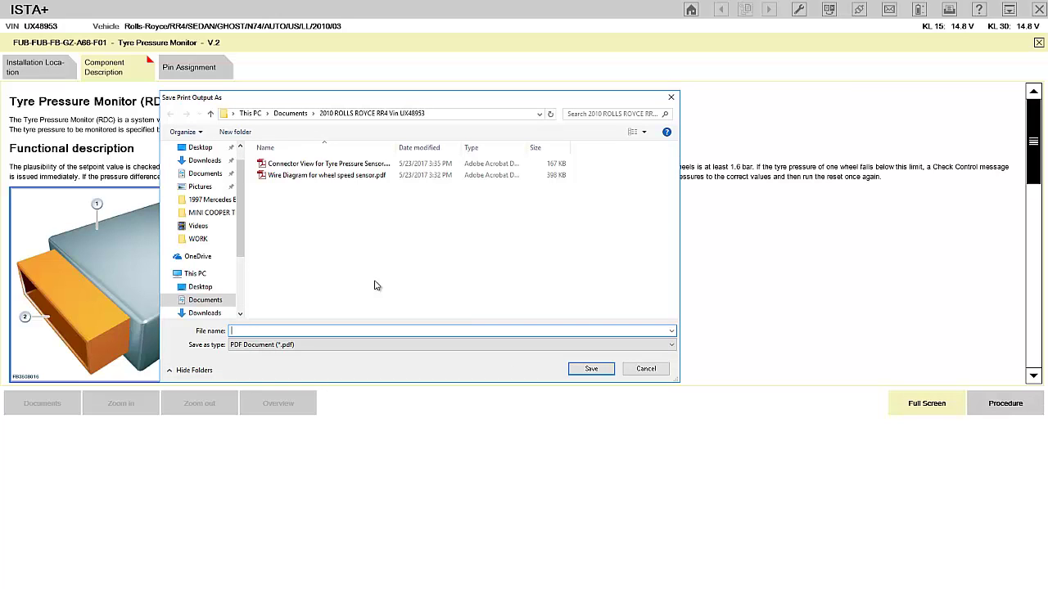
{"action": "type", "text": "Functional Description for Tyre Pressure Monitor"}
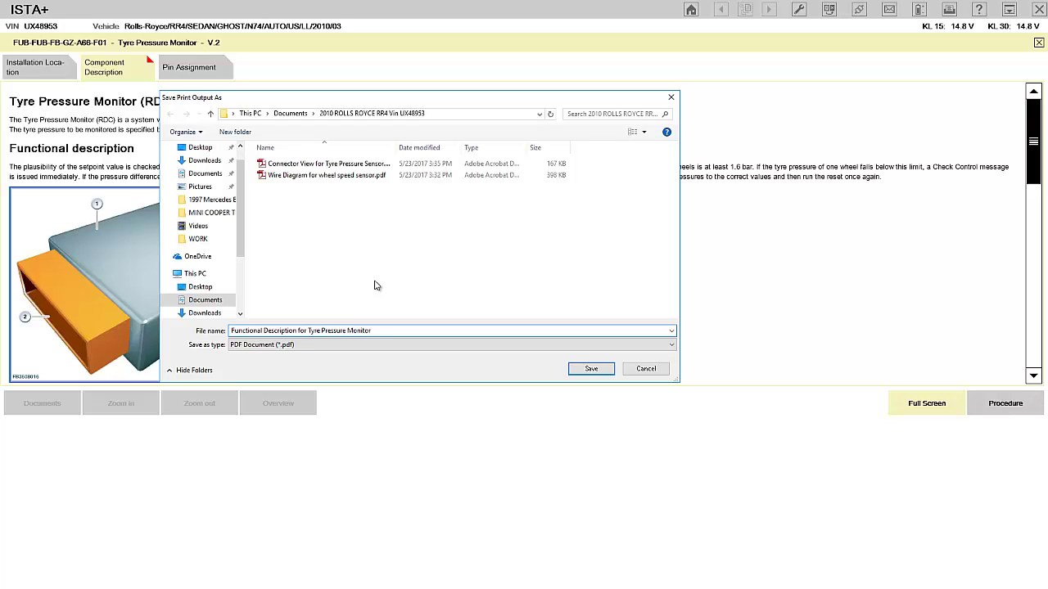
{"action": "key", "text": "Return"}
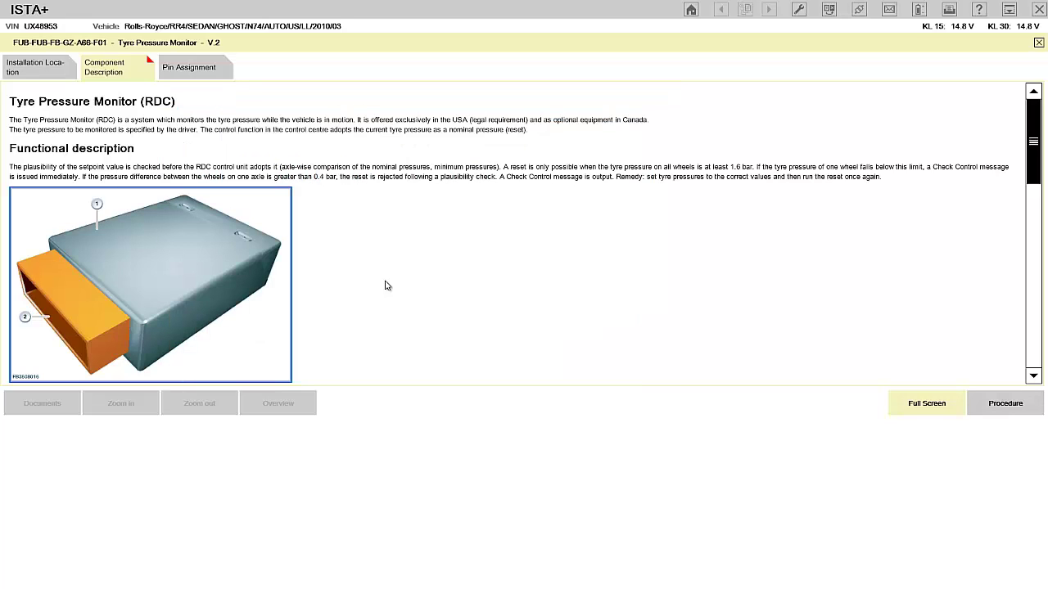
Leave the Tyre Pressure Monitor description and expand the wiring diagram to full view.
{"action": "left_click", "coordinate": [58, 71]}
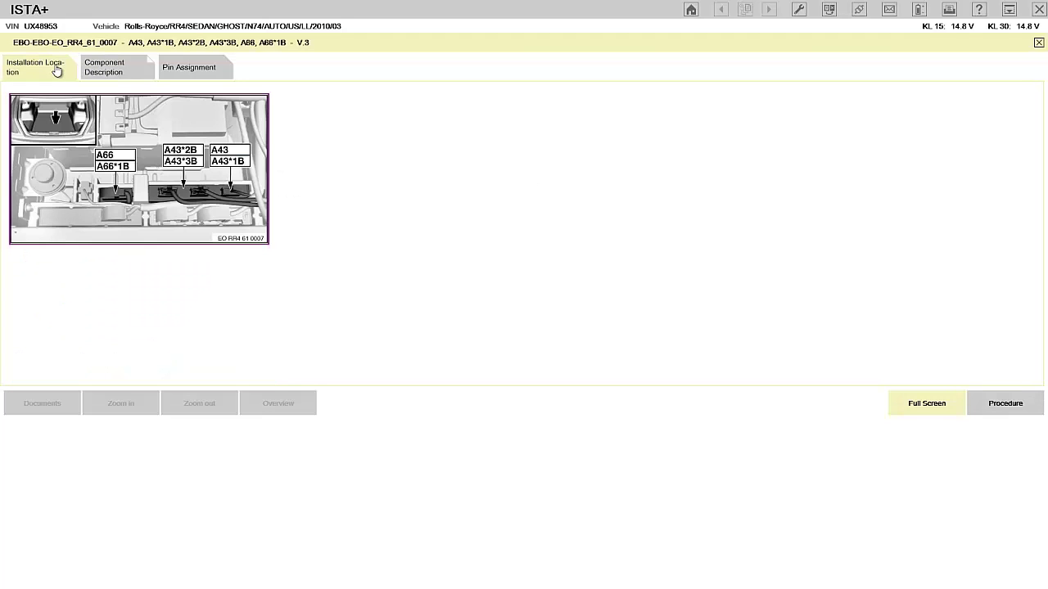
{"action": "left_click", "coordinate": [113, 67]}
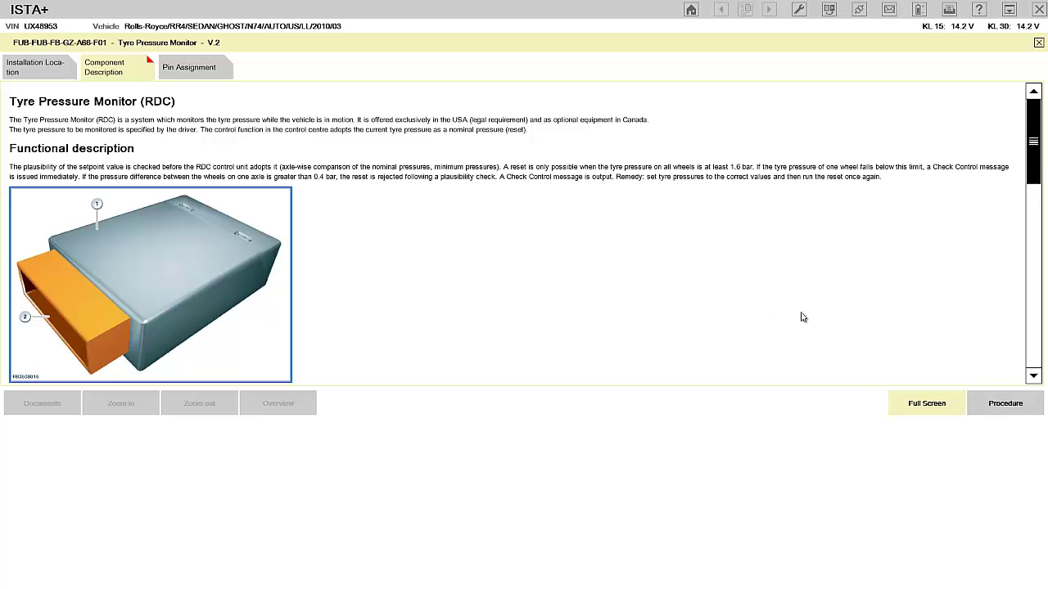
{"action": "left_click", "coordinate": [934, 409]}
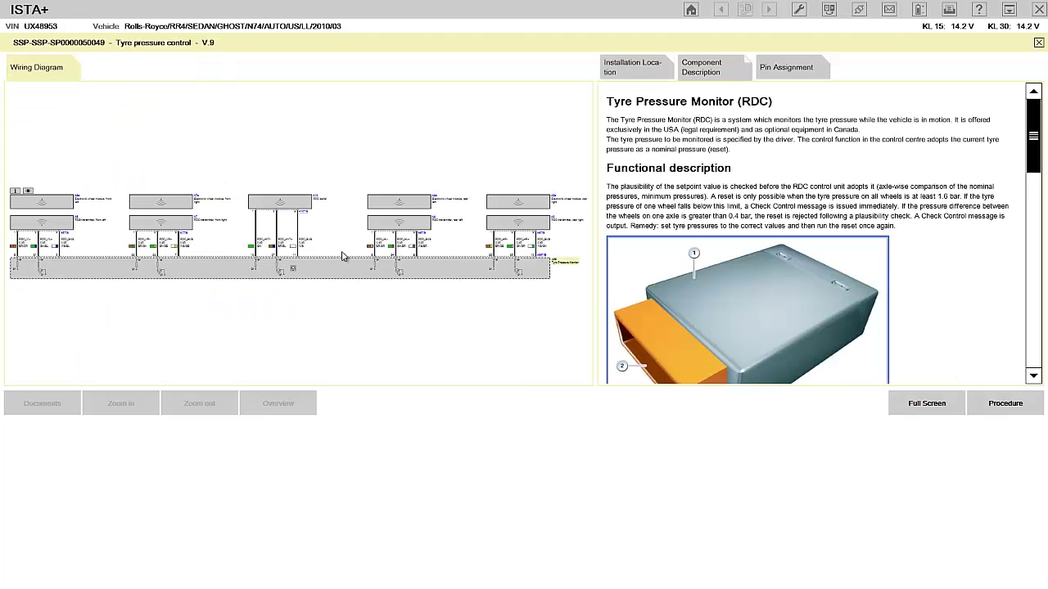
{"action": "left_click", "coordinate": [919, 402]}
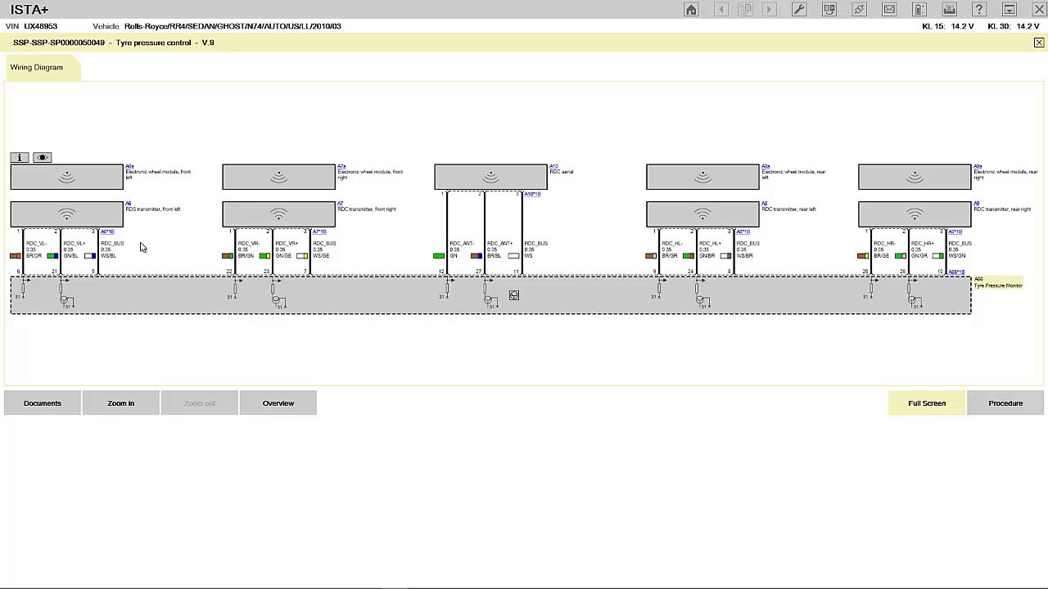
View the front-left RDC transmitter A6 installation photo, then widen the wiring diagram fully.
{"action": "left_click", "coordinate": [128, 204]}
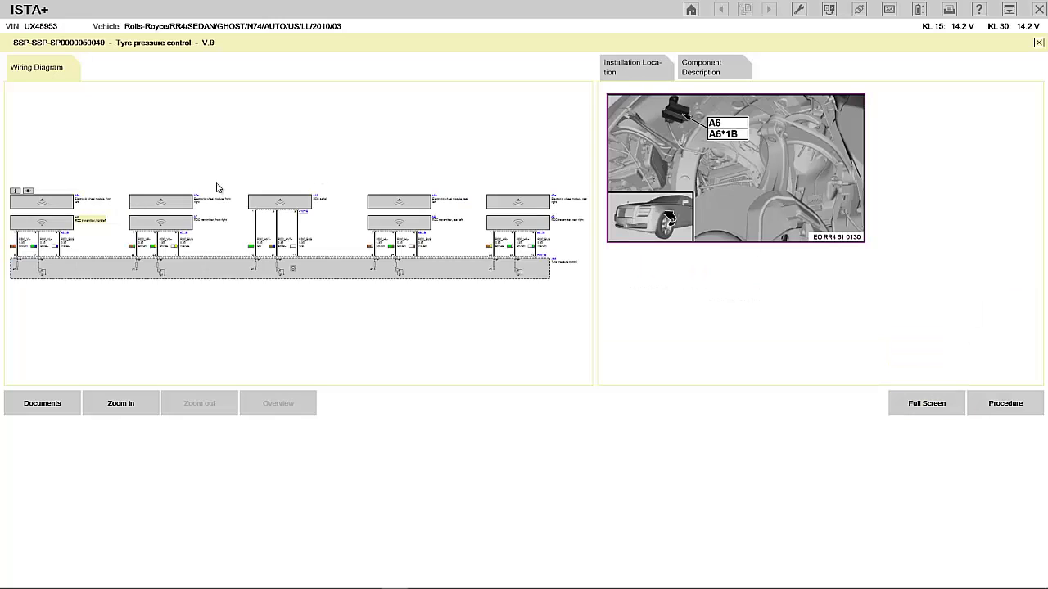
{"action": "left_click", "coordinate": [754, 180]}
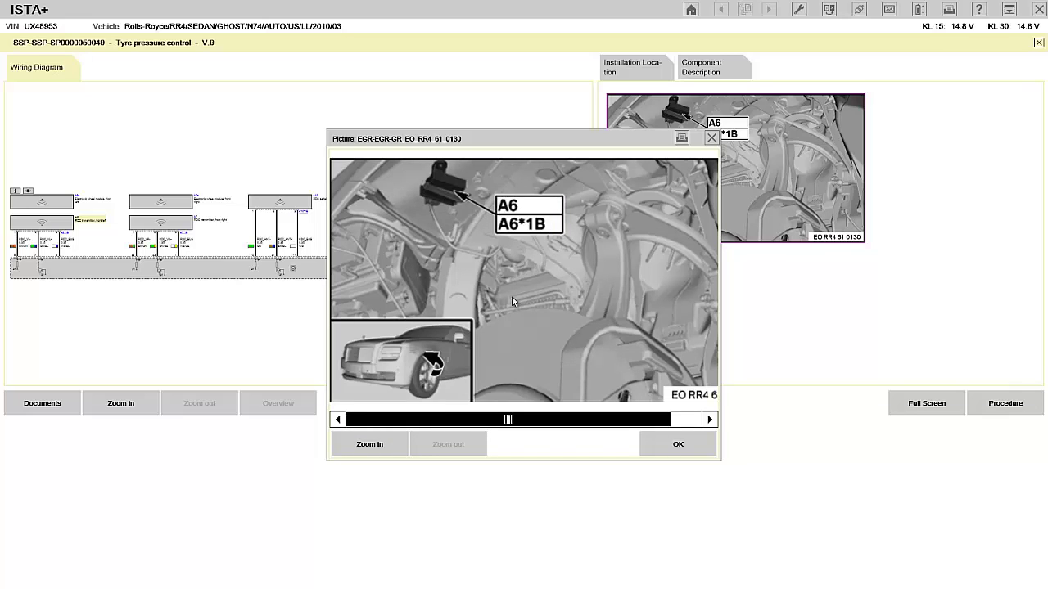
{"action": "left_click", "coordinate": [679, 447]}
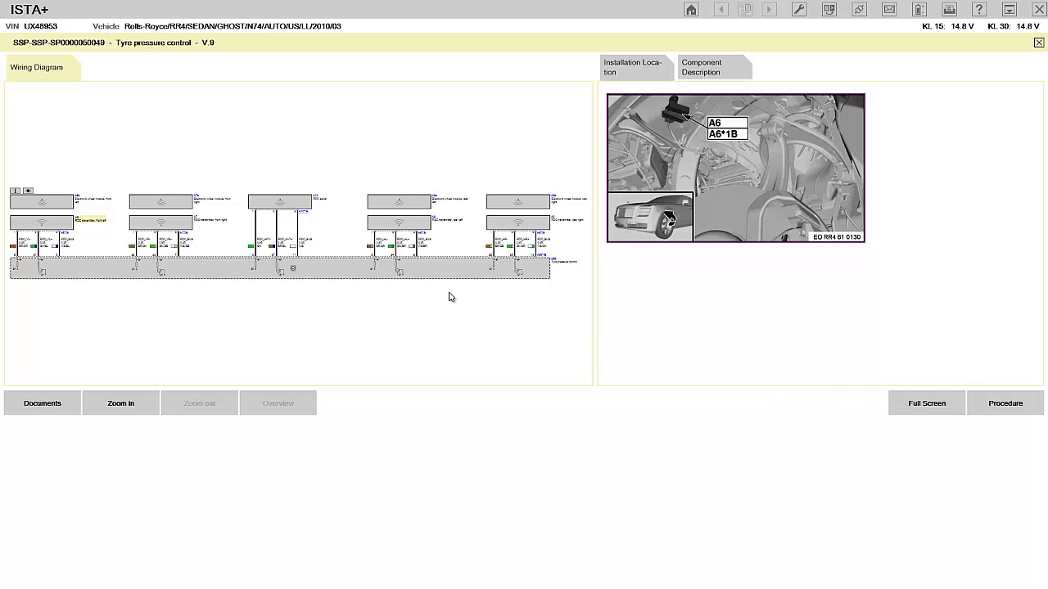
{"action": "left_click", "coordinate": [906, 405]}
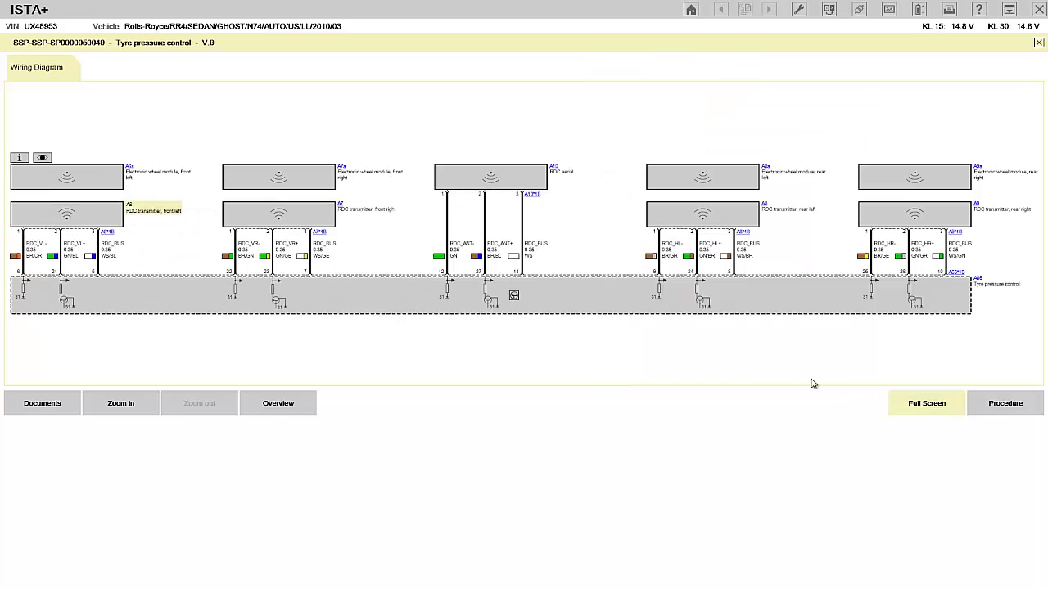
Zoom the wiring diagram in three steps, exit full screen and return to the procedure text.
{"action": "left_click", "coordinate": [123, 403]}
{"action": "left_click", "coordinate": [122, 405]}
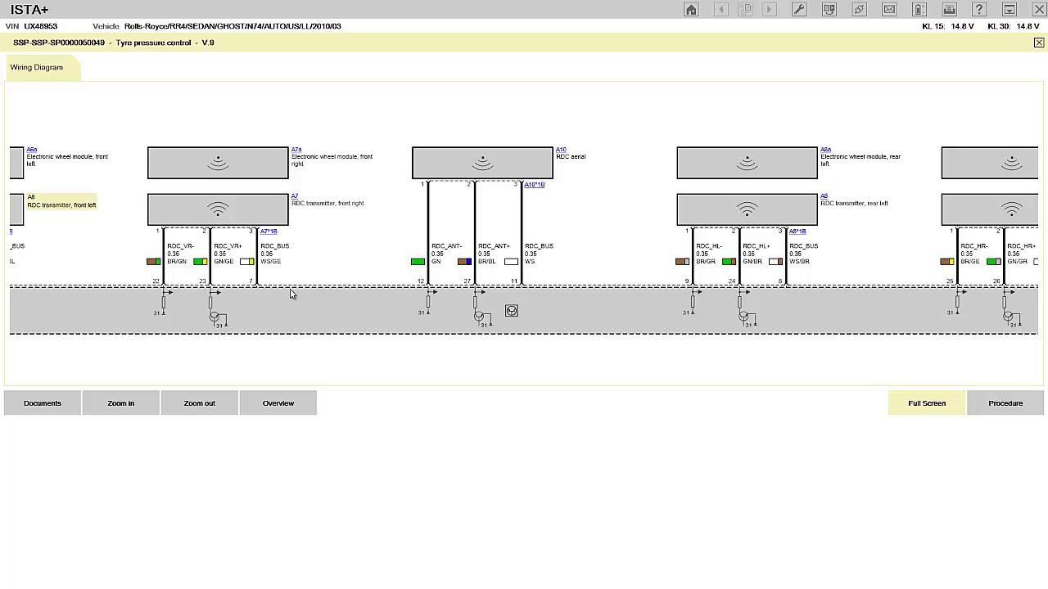
{"action": "left_click", "coordinate": [121, 405]}
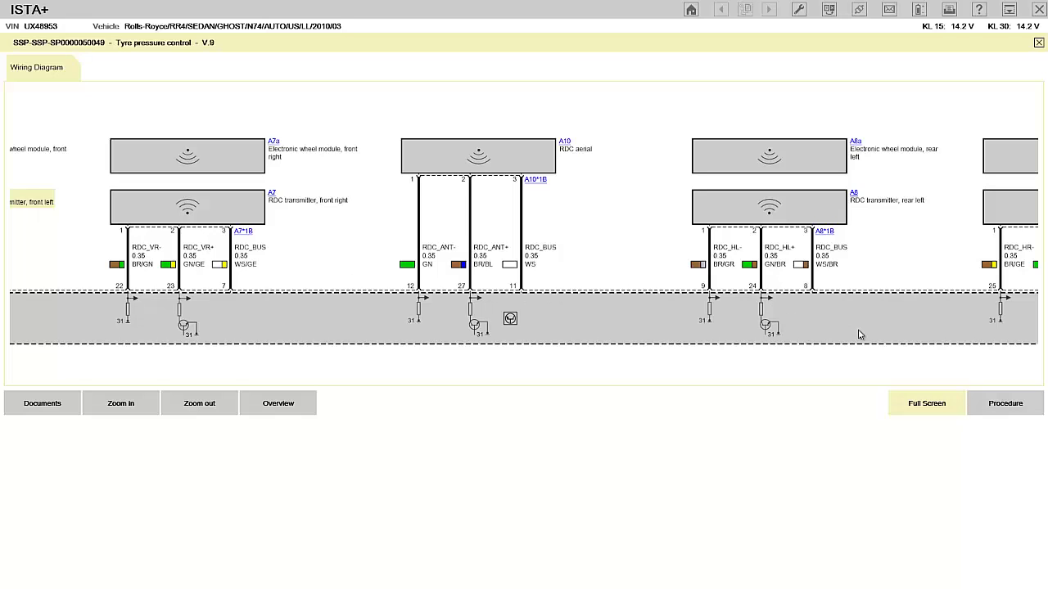
{"action": "left_click", "coordinate": [927, 404]}
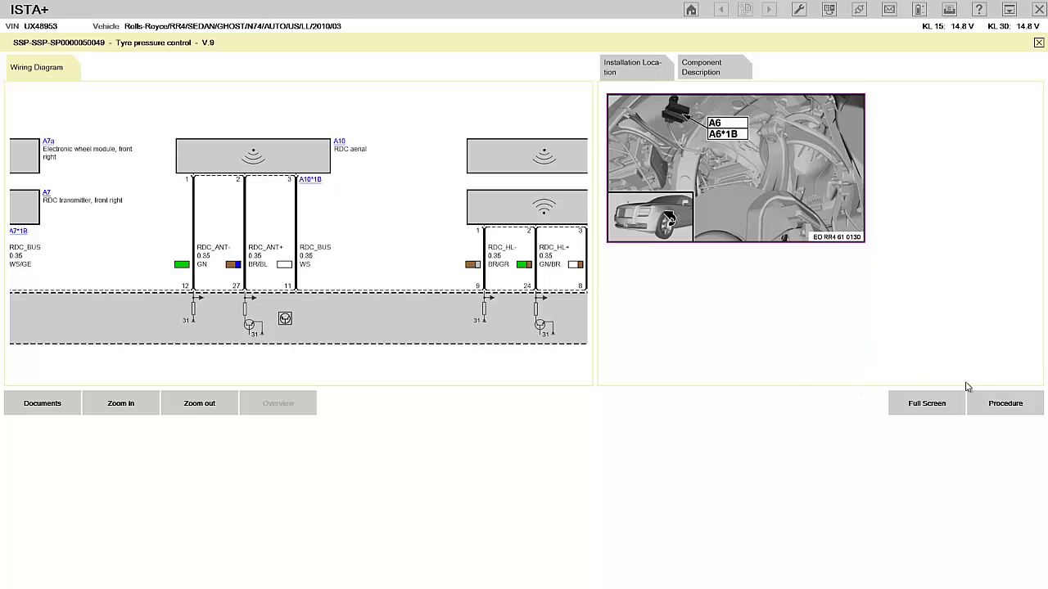
{"action": "left_click", "coordinate": [942, 401]}
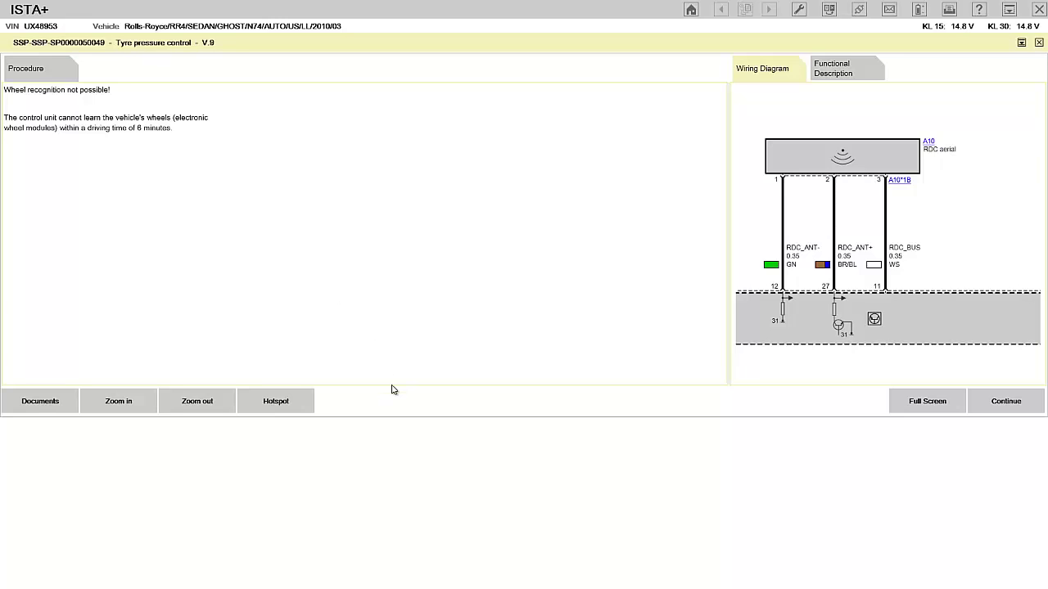
{"action": "key", "text": "super"}
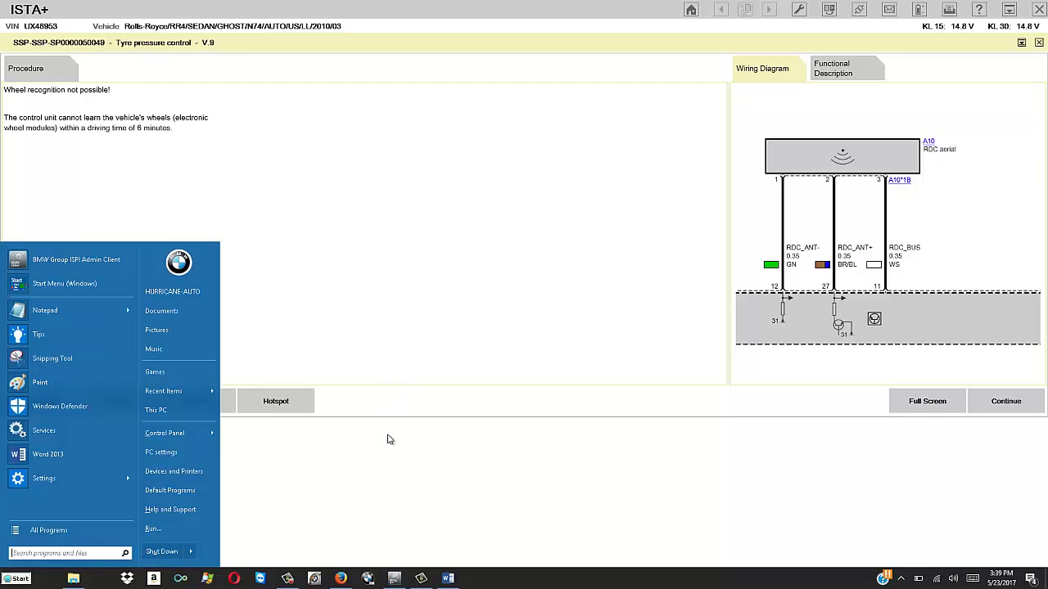
{"action": "key", "text": "super"}
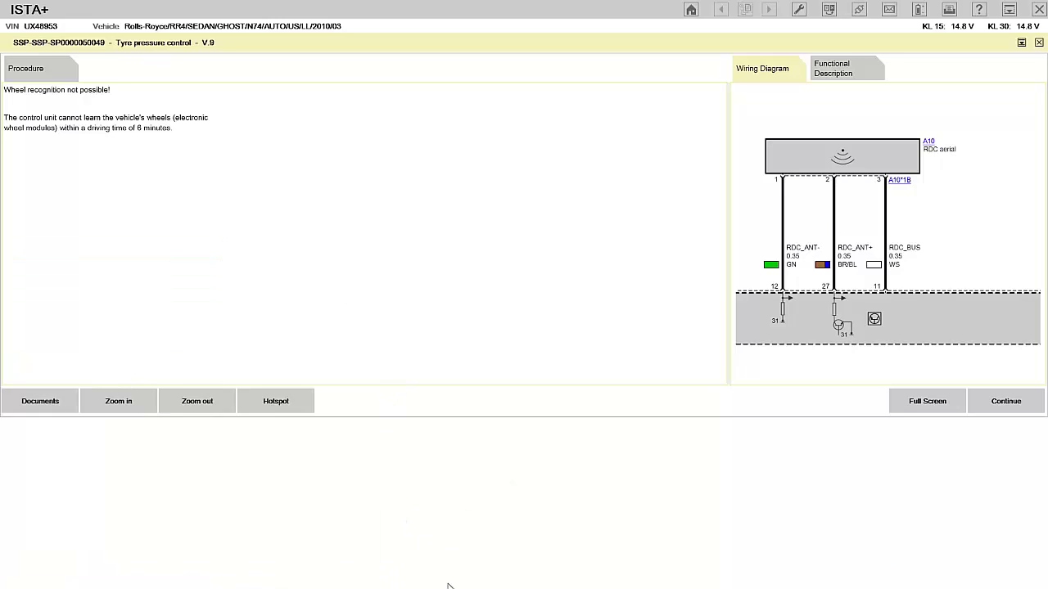
{"action": "key", "text": "super"}
{"action": "left_click", "coordinate": [448, 579]}
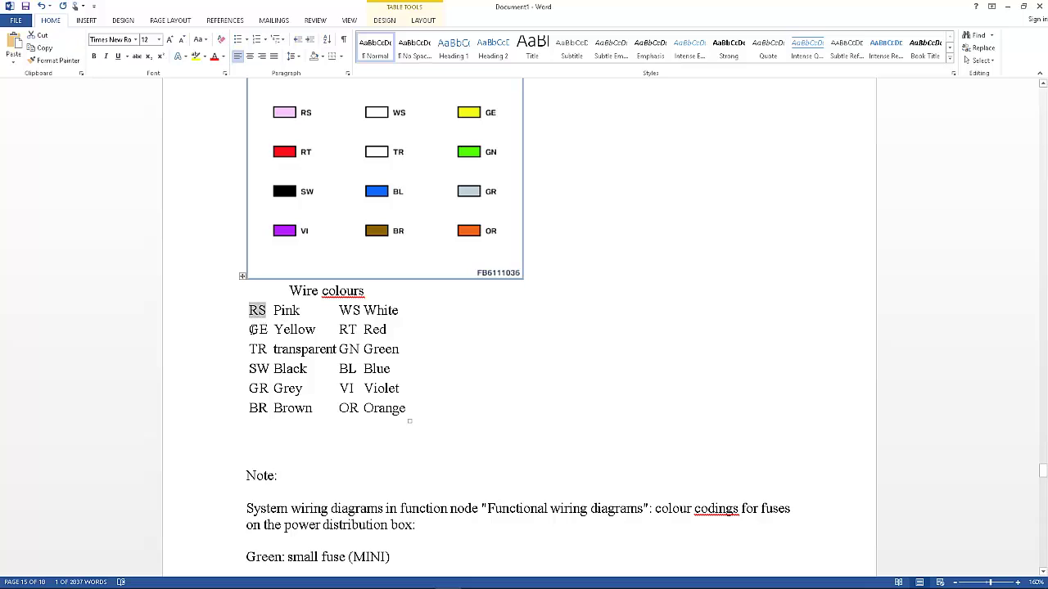
{"action": "left_click_drag", "start_coordinate": [252, 330], "coordinate": [265, 334]}
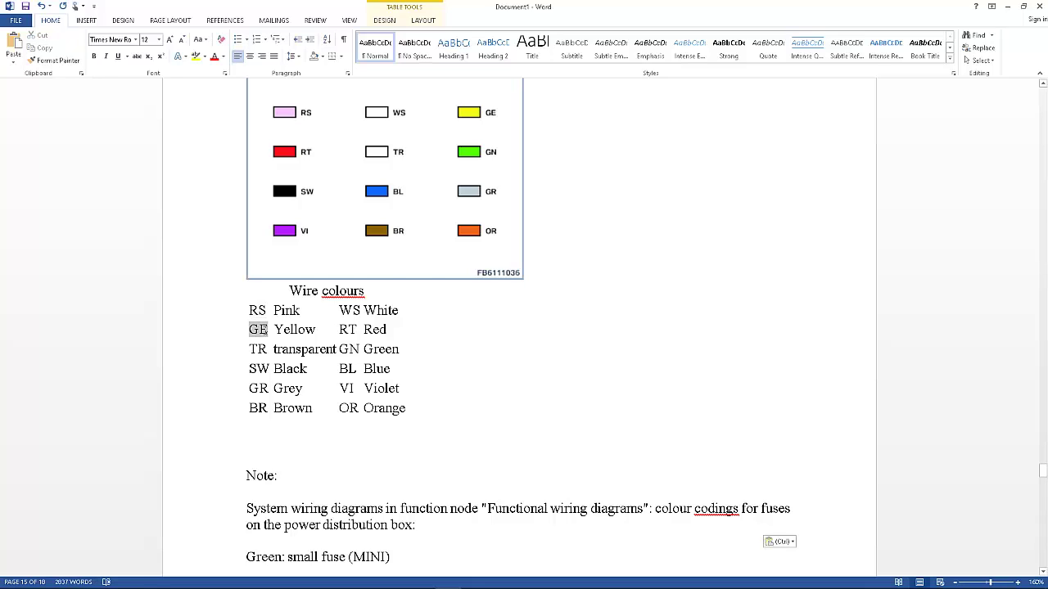
{"action": "double_click", "coordinate": [258, 351]}
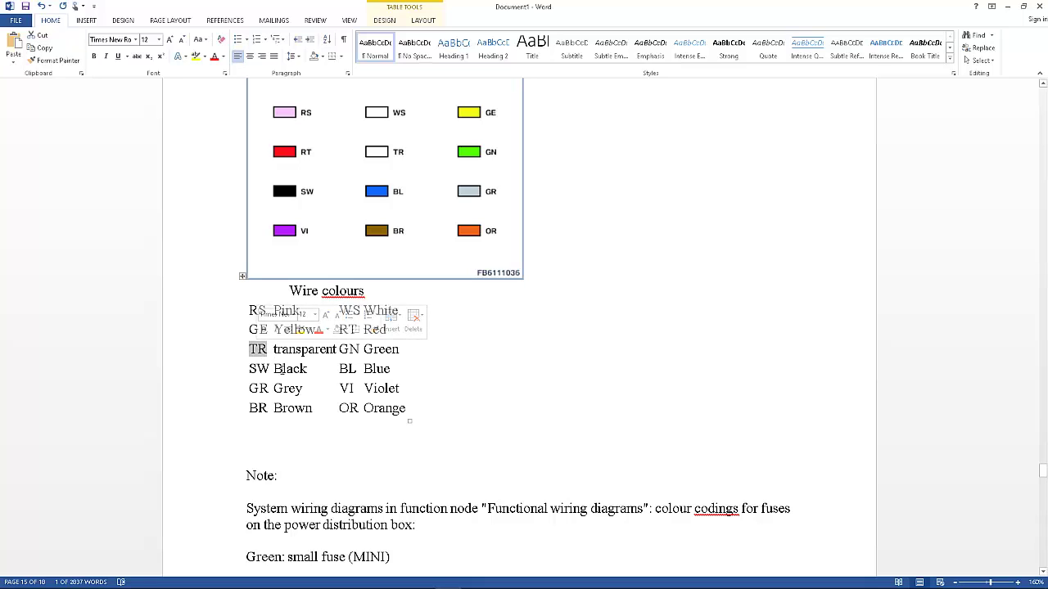
{"action": "double_click", "coordinate": [261, 370]}
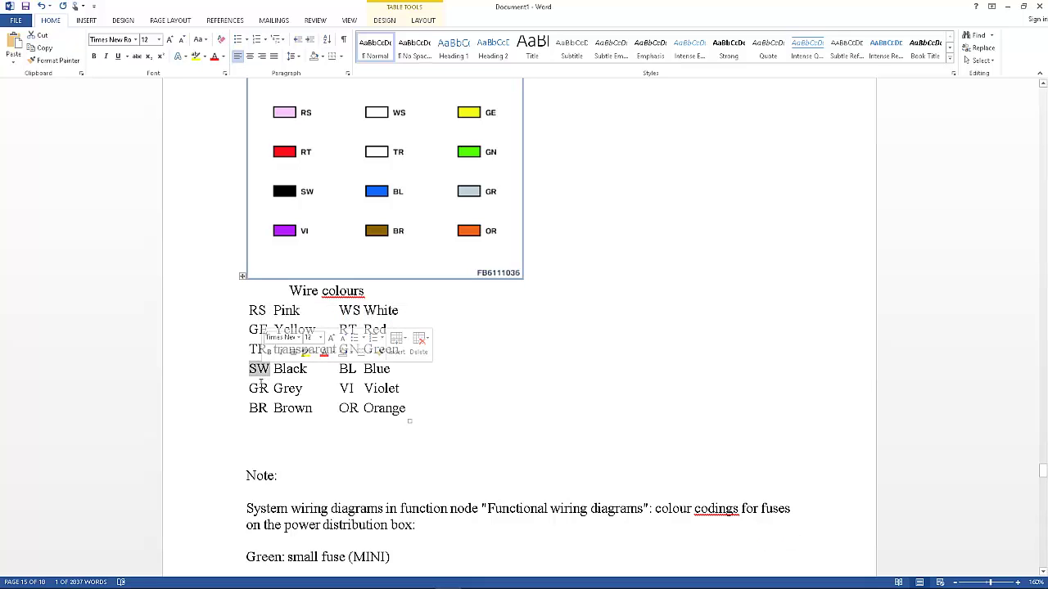
{"action": "double_click", "coordinate": [259, 390]}
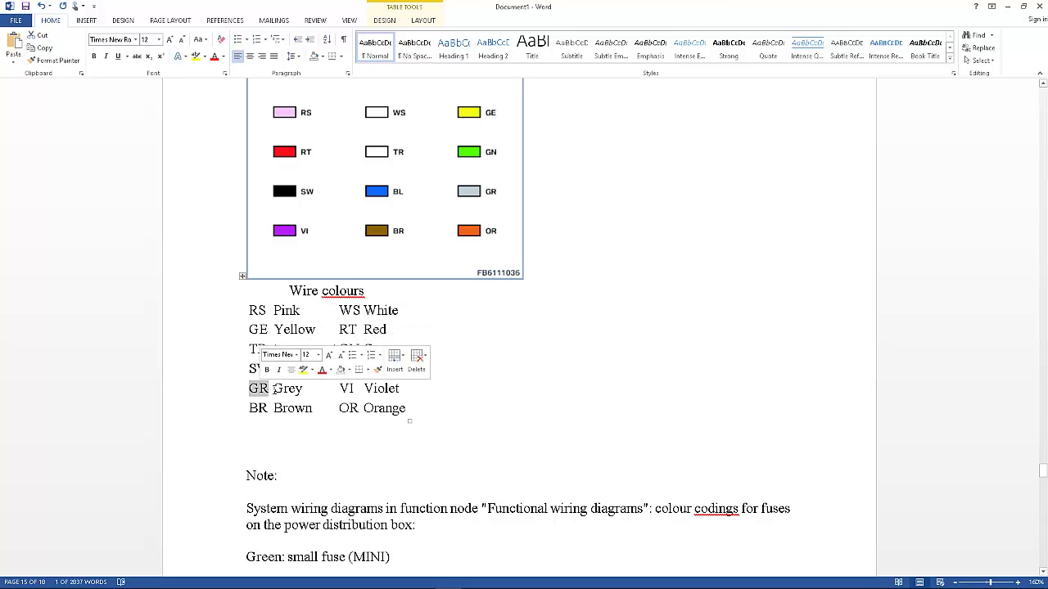
{"action": "double_click", "coordinate": [259, 409]}
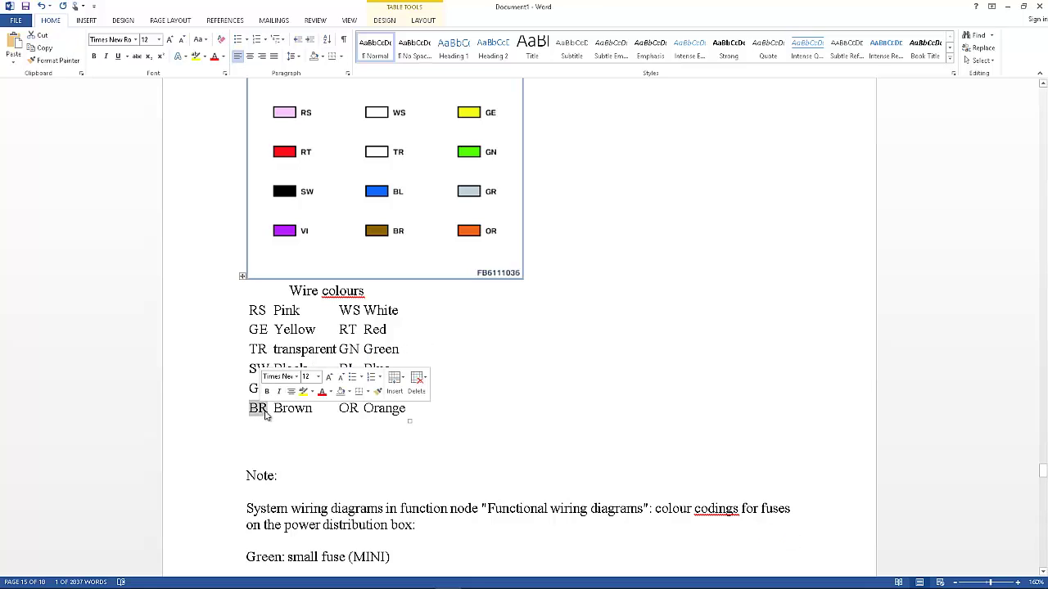
{"action": "left_click", "coordinate": [351, 321]}
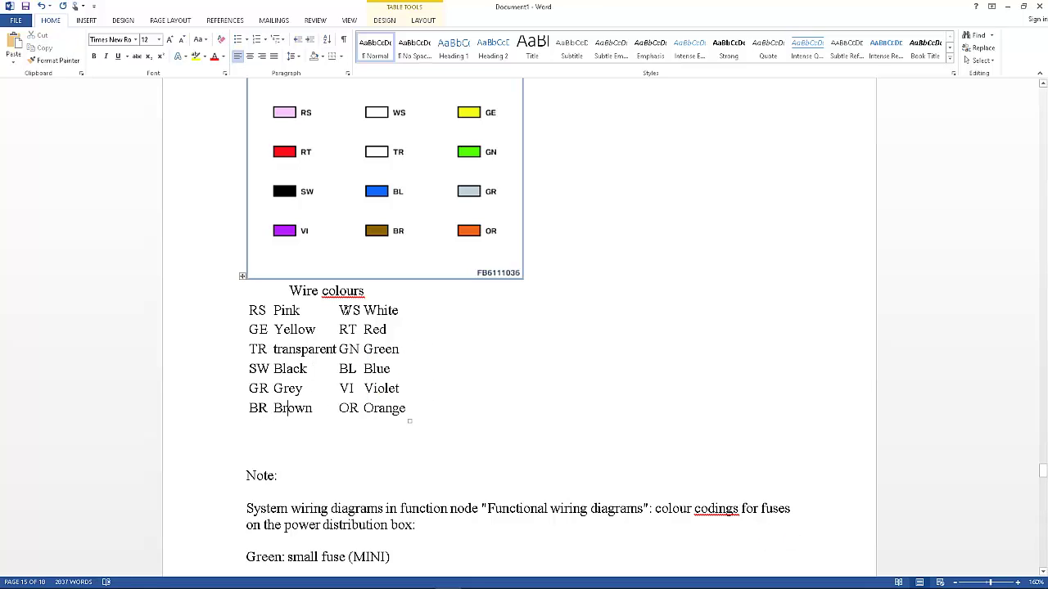
{"action": "double_click", "coordinate": [348, 312]}
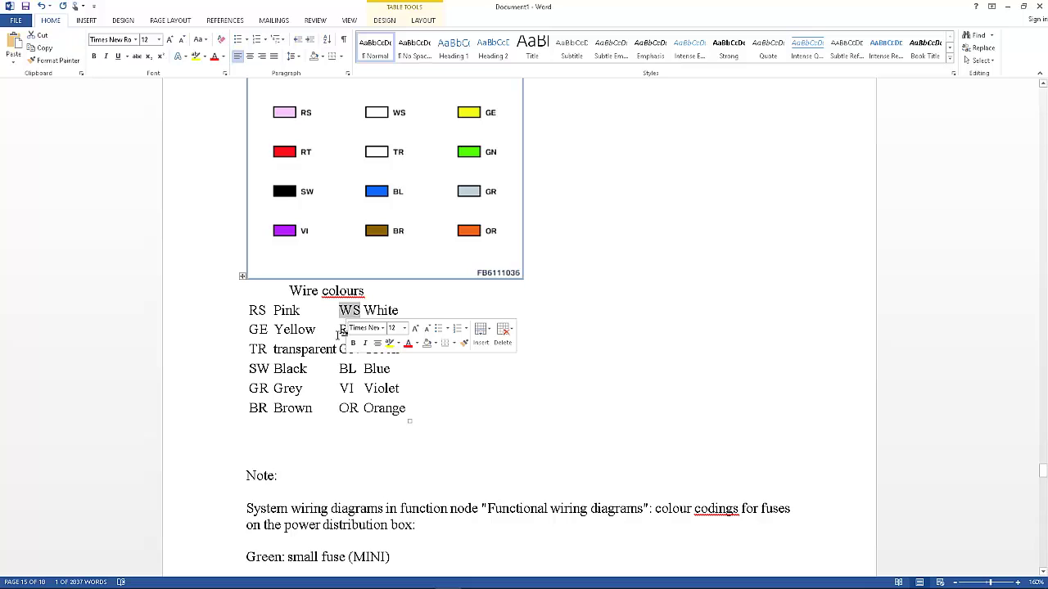
{"action": "left_click", "coordinate": [344, 330]}
{"action": "key", "text": "ctrl+v"}
{"action": "double_click", "coordinate": [347, 331]}
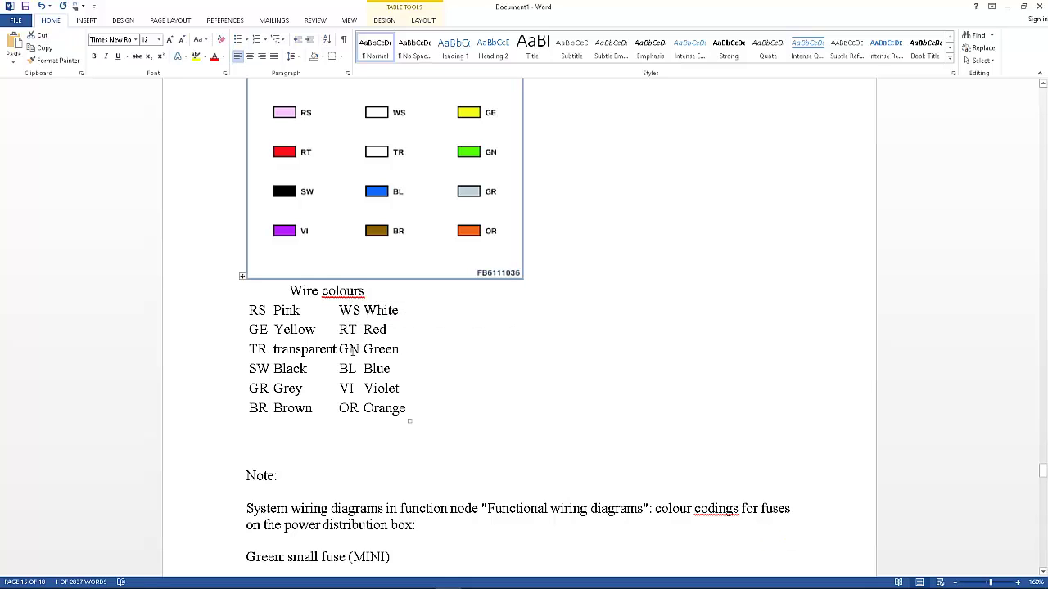
{"action": "double_click", "coordinate": [351, 350]}
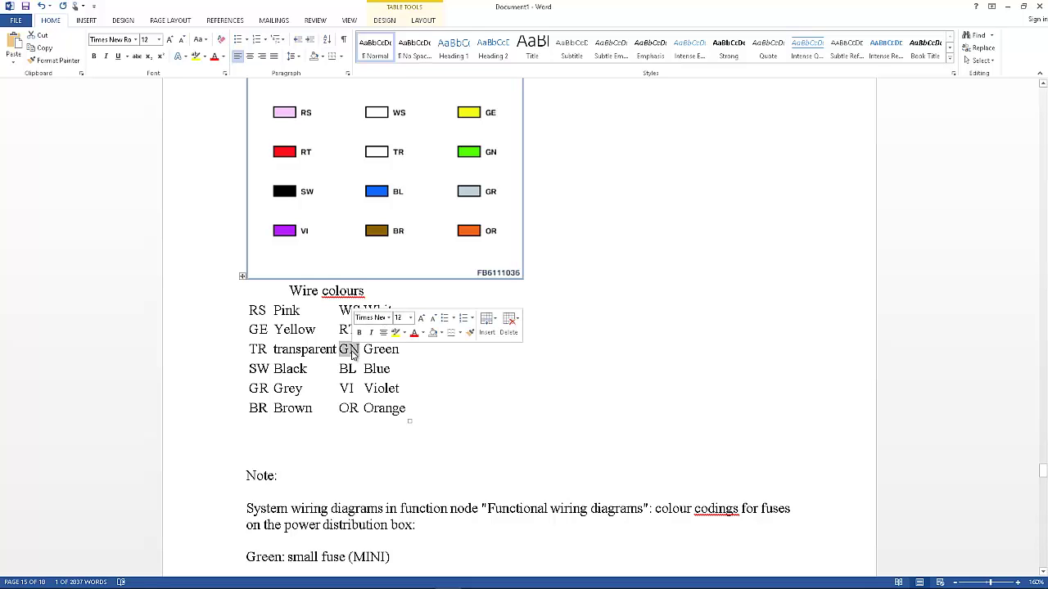
{"action": "double_click", "coordinate": [347, 373]}
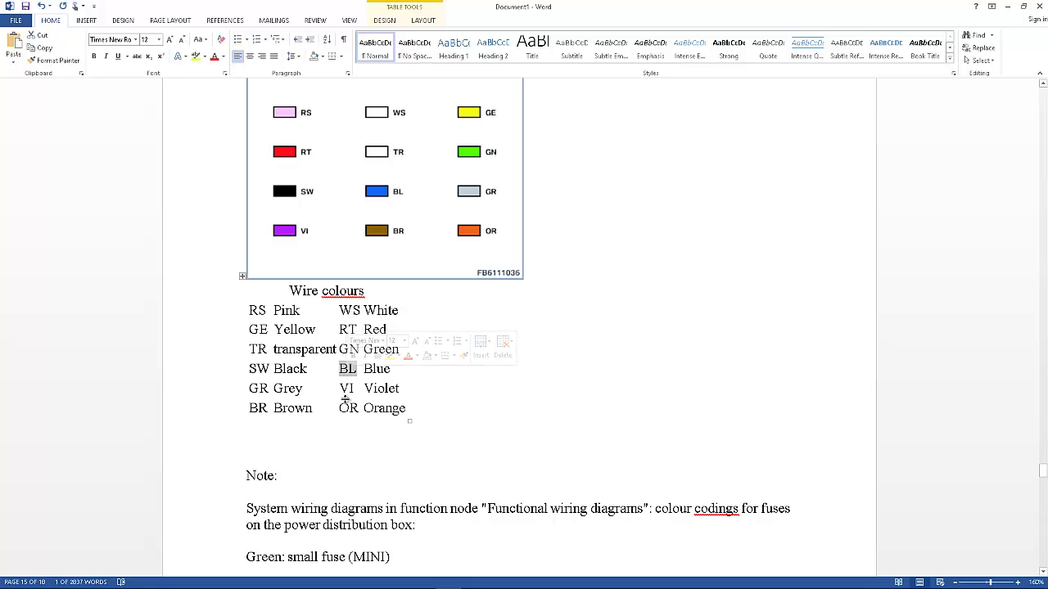
{"action": "double_click", "coordinate": [347, 390]}
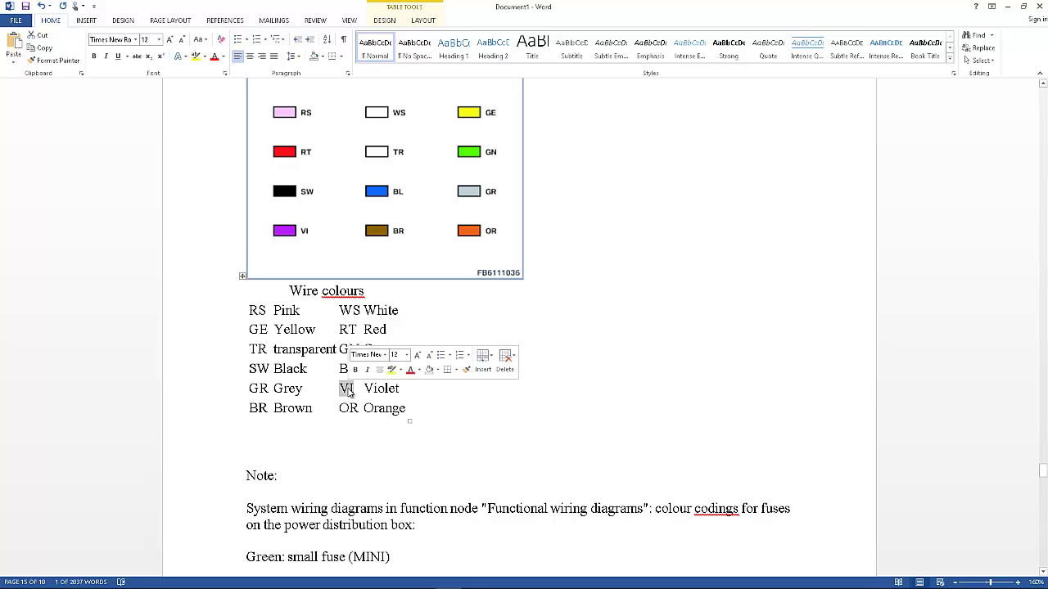
{"action": "double_click", "coordinate": [348, 409]}
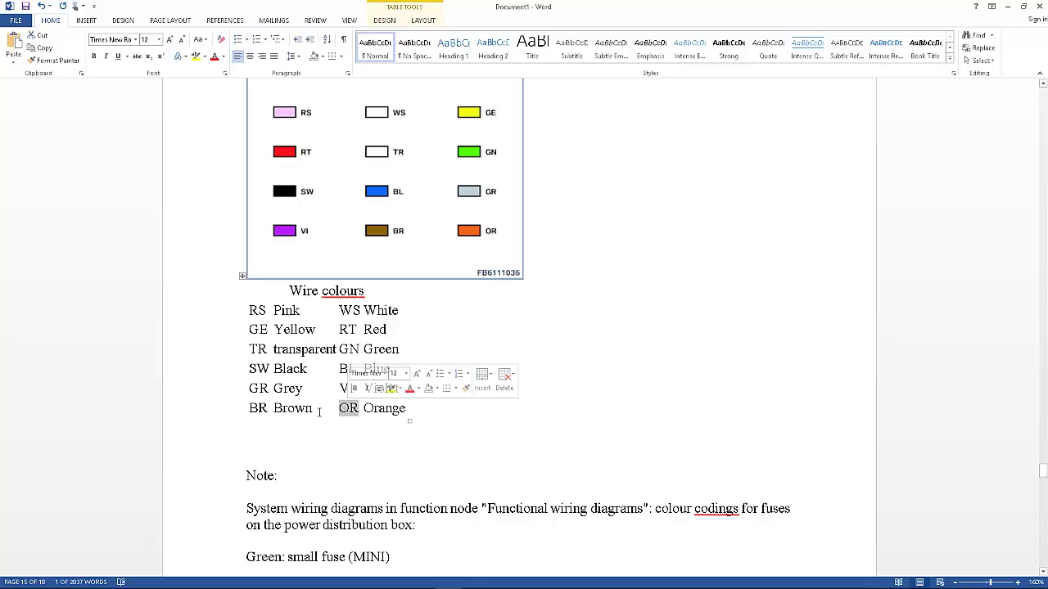
{"action": "type", "text": "OR"}
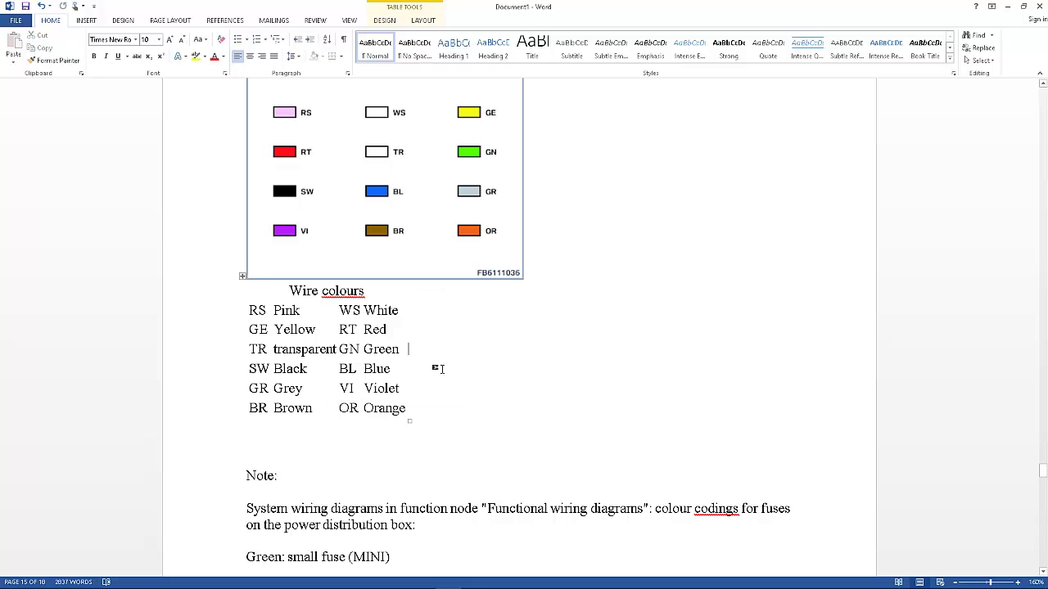
{"action": "double_click", "coordinate": [347, 389]}
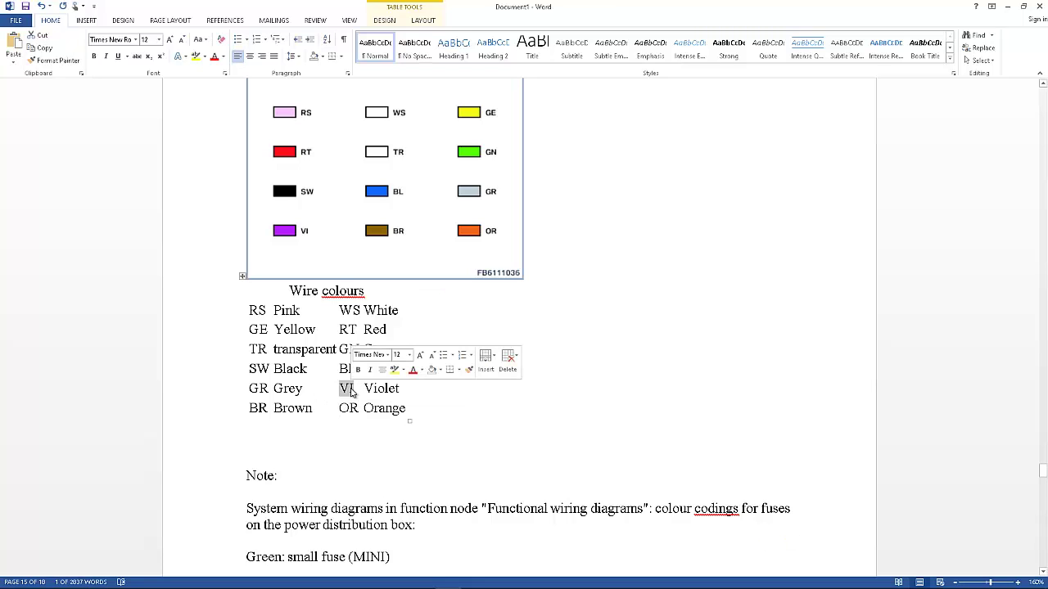
{"action": "key", "text": "super"}
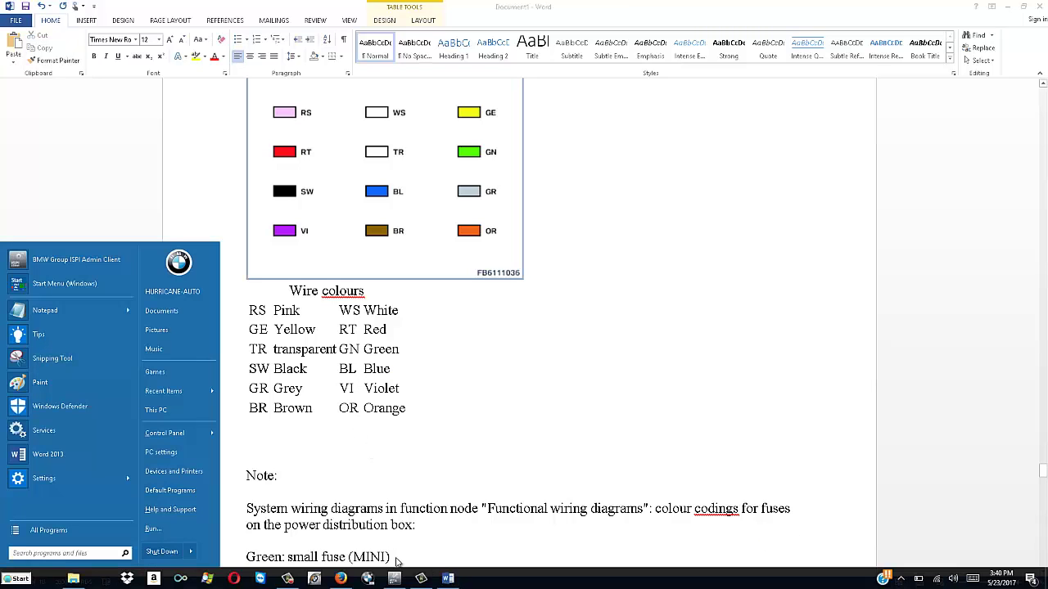
{"action": "left_click", "coordinate": [395, 580]}
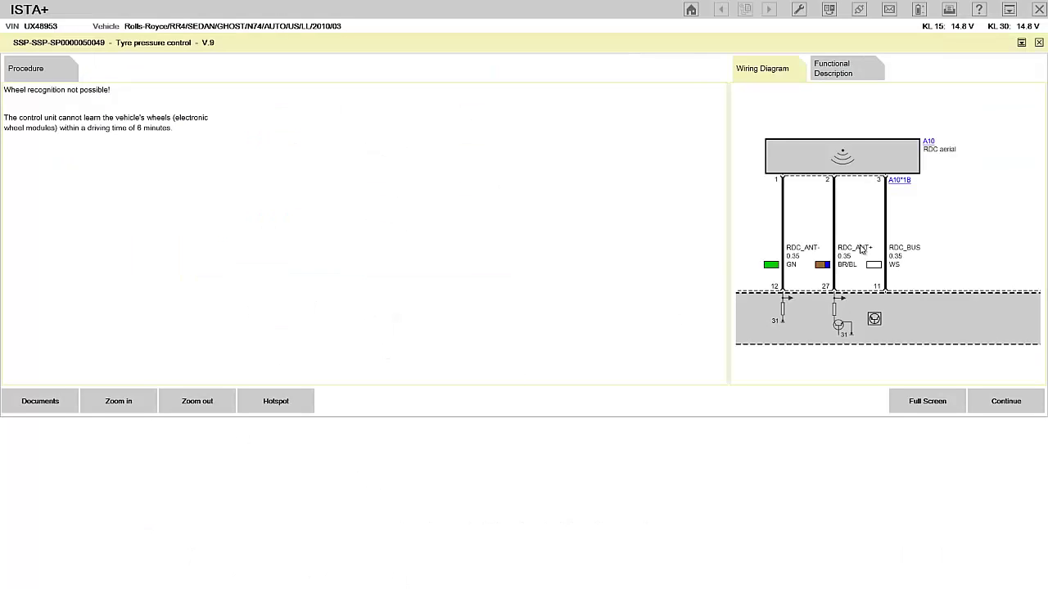
{"action": "left_click", "coordinate": [928, 404]}
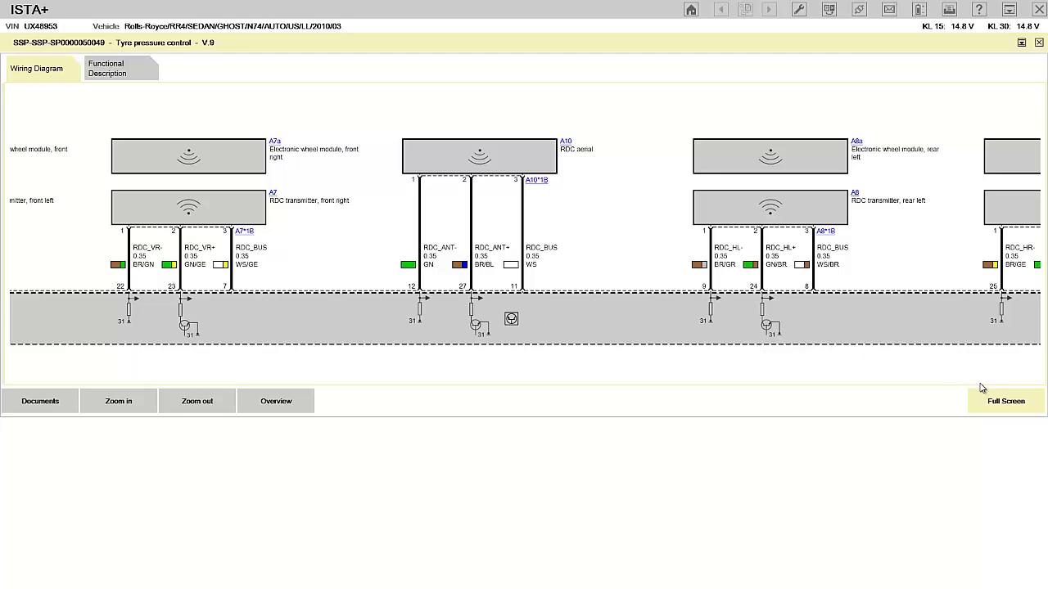
{"action": "left_click", "coordinate": [1002, 402]}
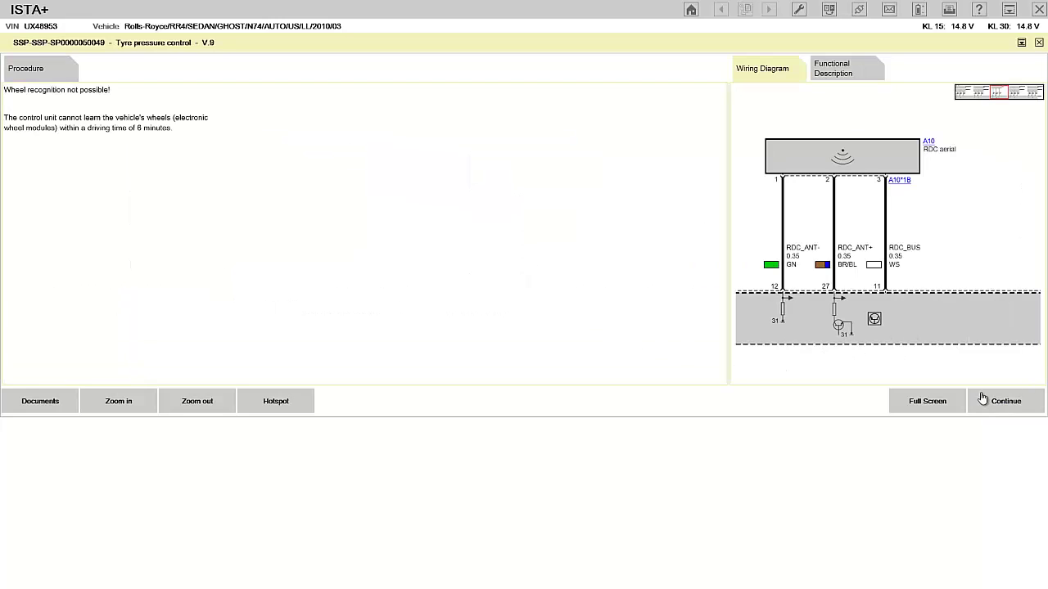
Continue to the RDC: Wheel detection test module listing the possible causes.
{"action": "left_click", "coordinate": [1006, 403]}
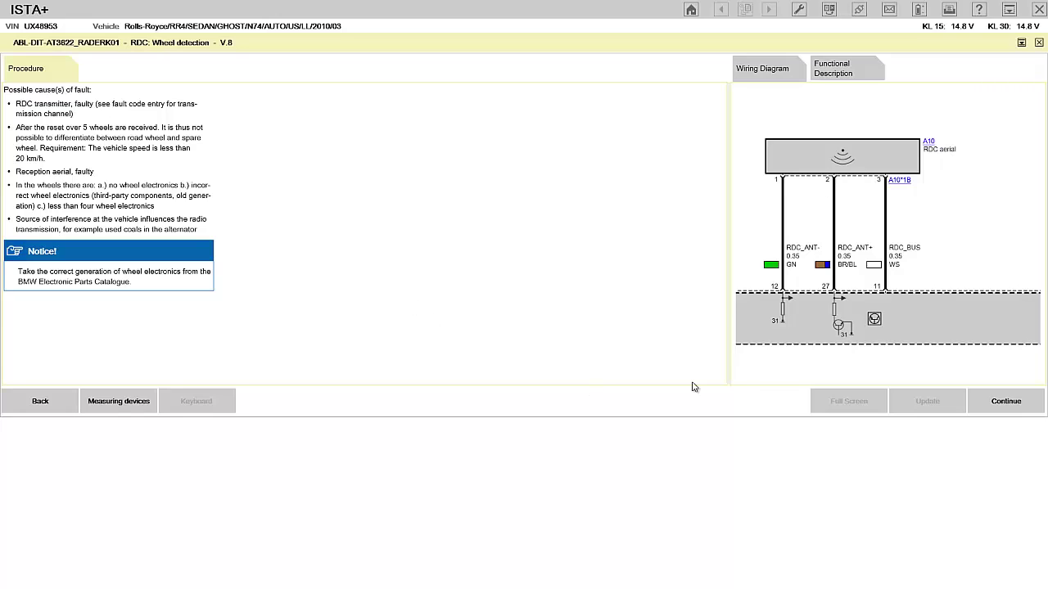
Advance one test step, cancel the wheel detection diagnosis with Yes, and open the Programming plan.
{"action": "left_click", "coordinate": [1005, 404]}
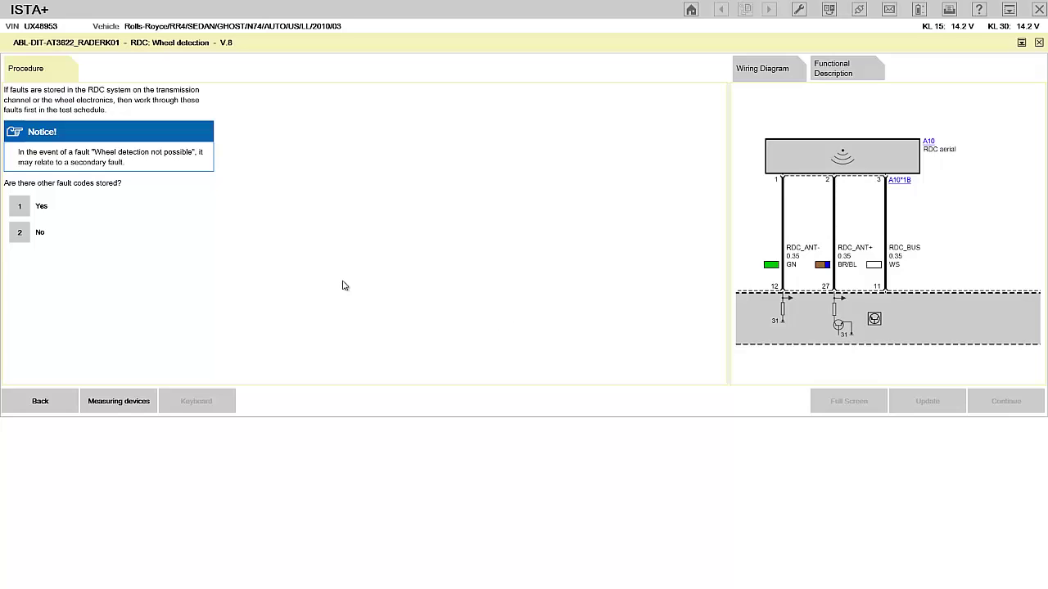
{"action": "left_click", "coordinate": [1038, 43]}
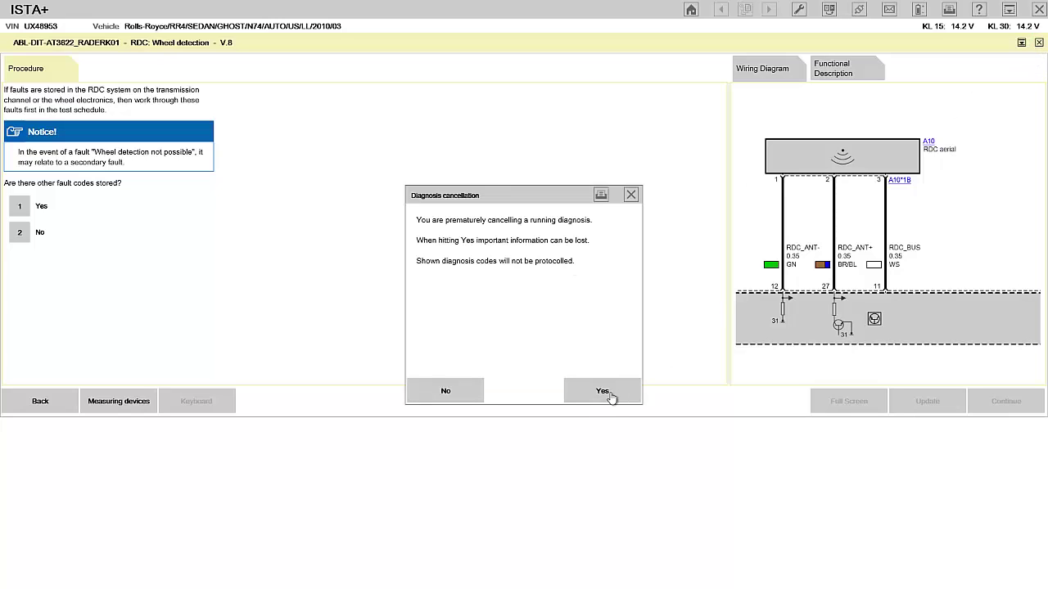
{"action": "left_click", "coordinate": [604, 392]}
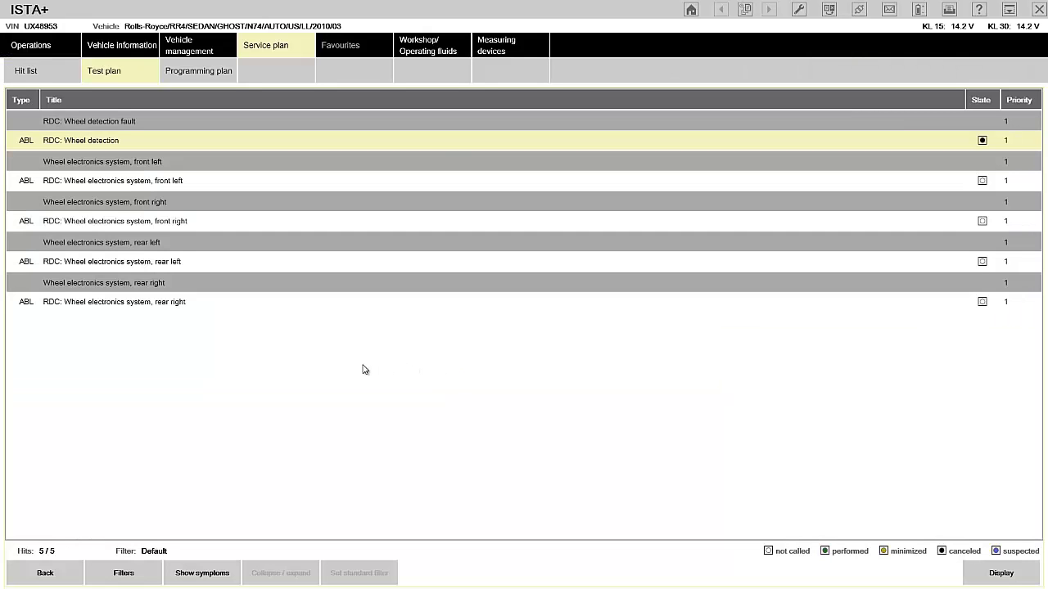
{"action": "left_click", "coordinate": [199, 70]}
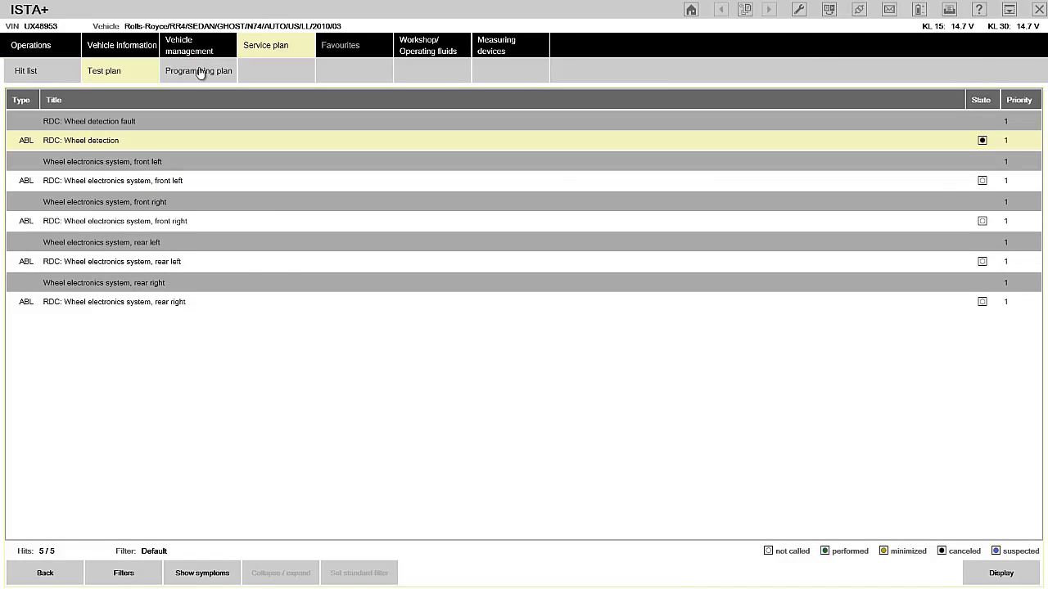
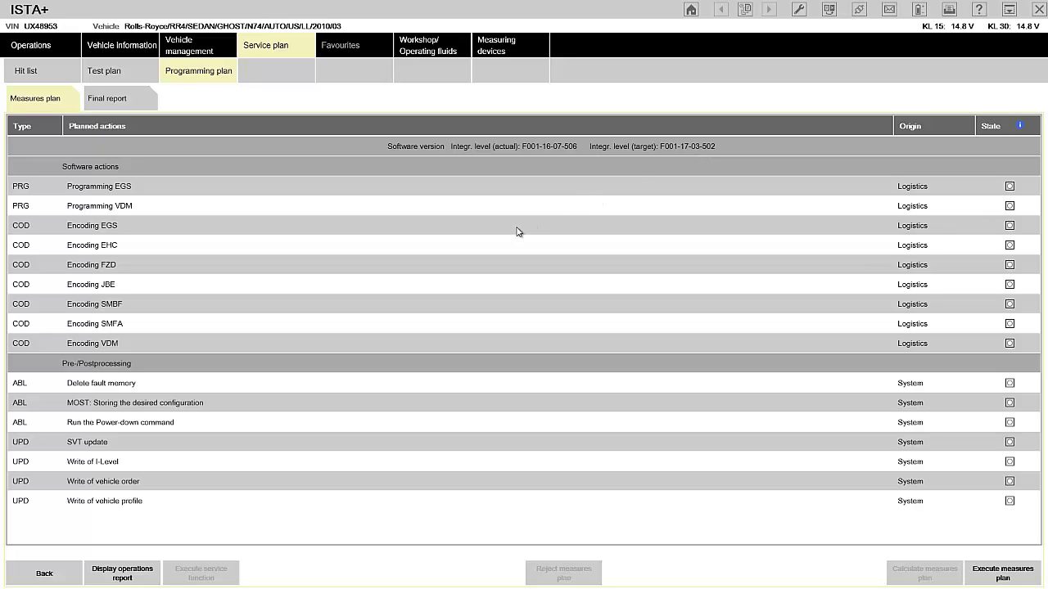
Open File Explorer and browse to C:\ProgramData\BMW\ISPI\data.
{"action": "key", "text": "super"}
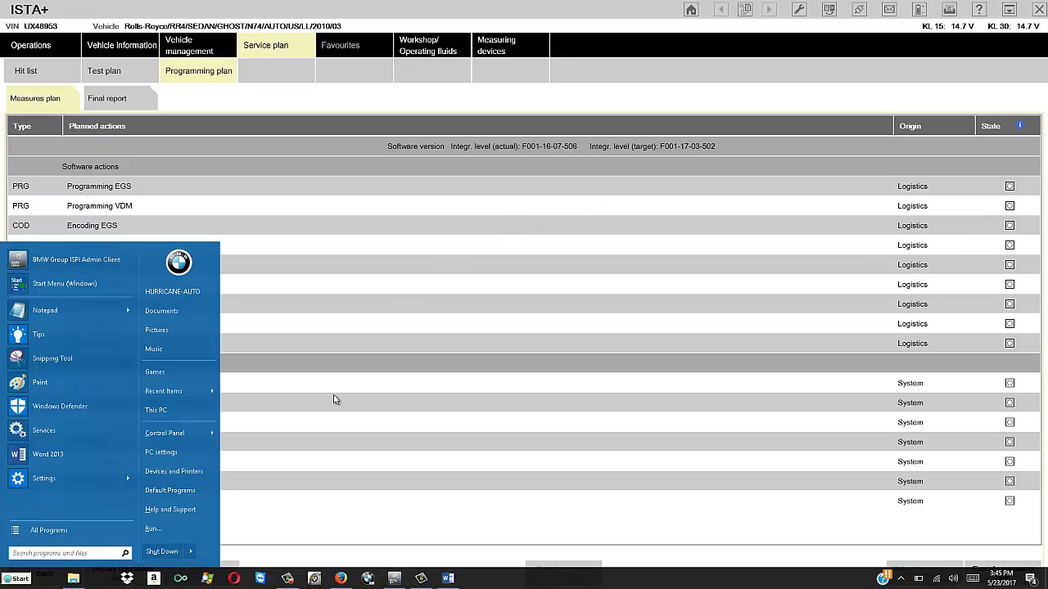
{"action": "left_click", "coordinate": [73, 578]}
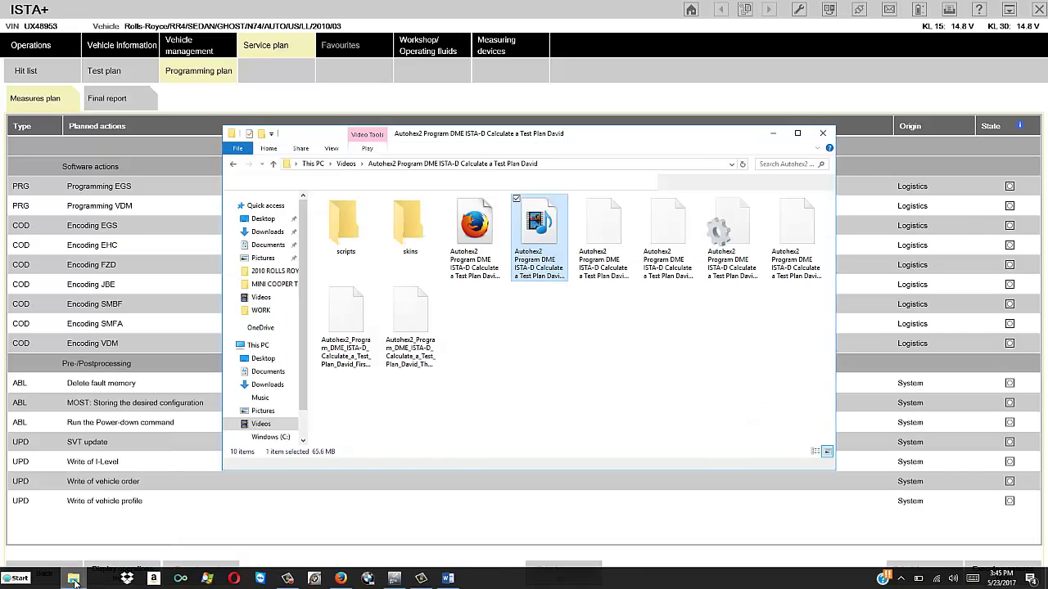
{"action": "left_click", "coordinate": [271, 436]}
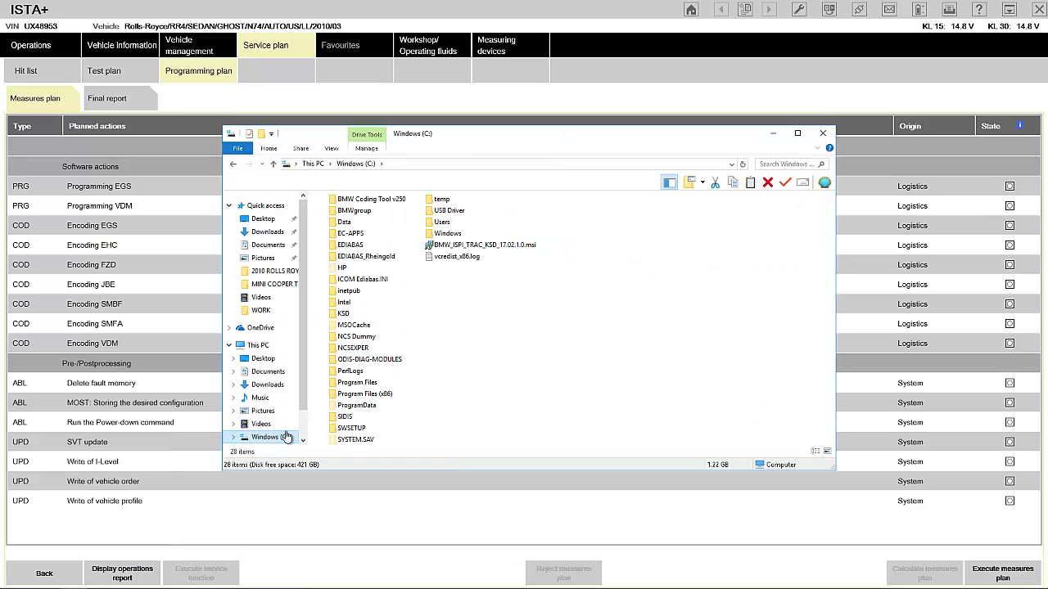
{"action": "double_click", "coordinate": [356, 406]}
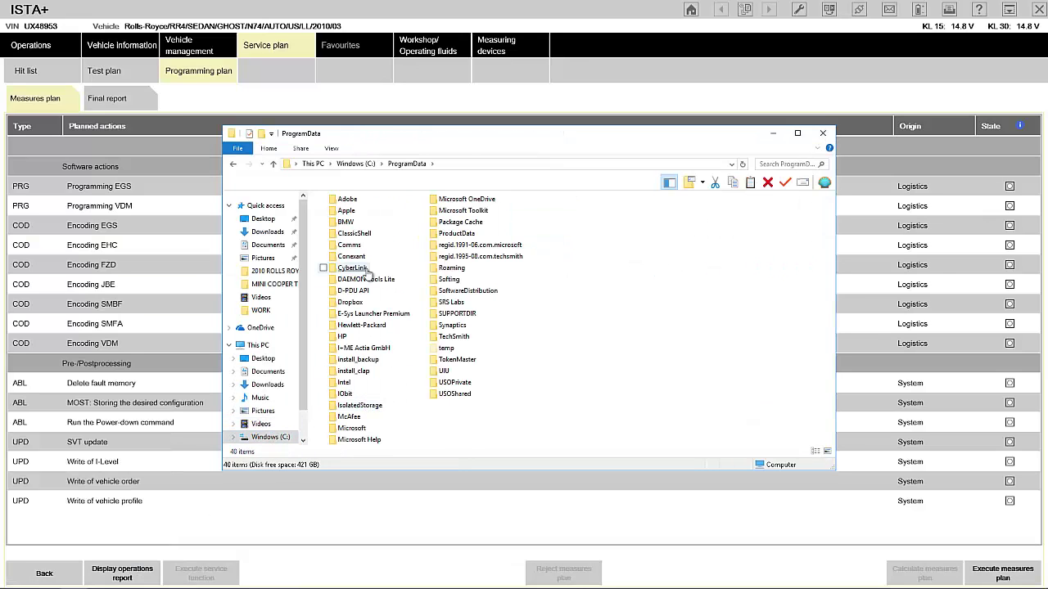
{"action": "double_click", "coordinate": [350, 222]}
{"action": "double_click", "coordinate": [344, 200]}
{"action": "double_click", "coordinate": [344, 212]}
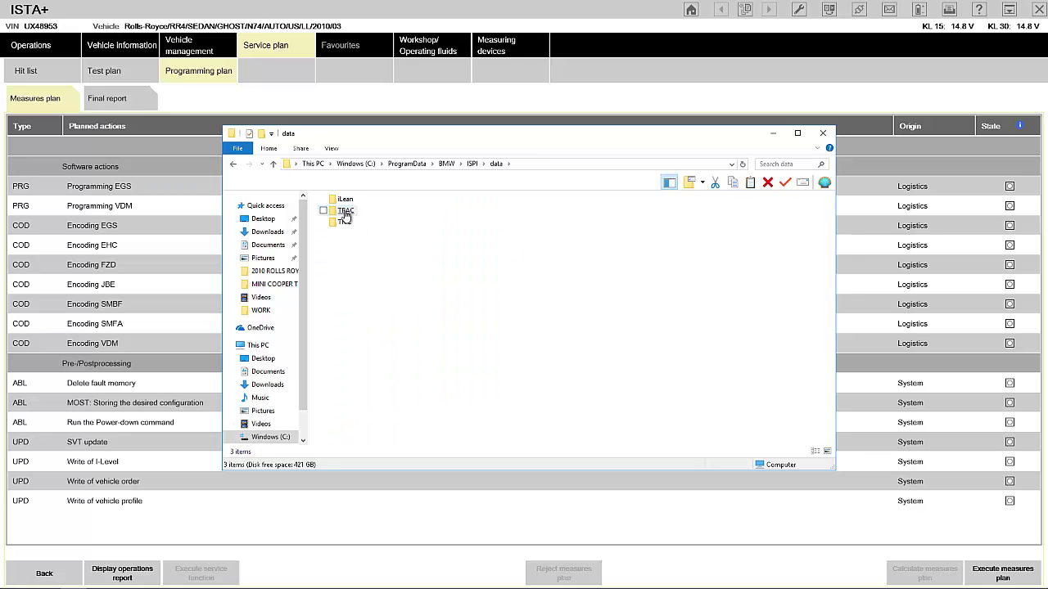
Continue into TRIC\ISTA-P\BMW\Services\data\ilevelmapping and bring up ilevelversion.csv's context menu.
{"action": "double_click", "coordinate": [347, 222]}
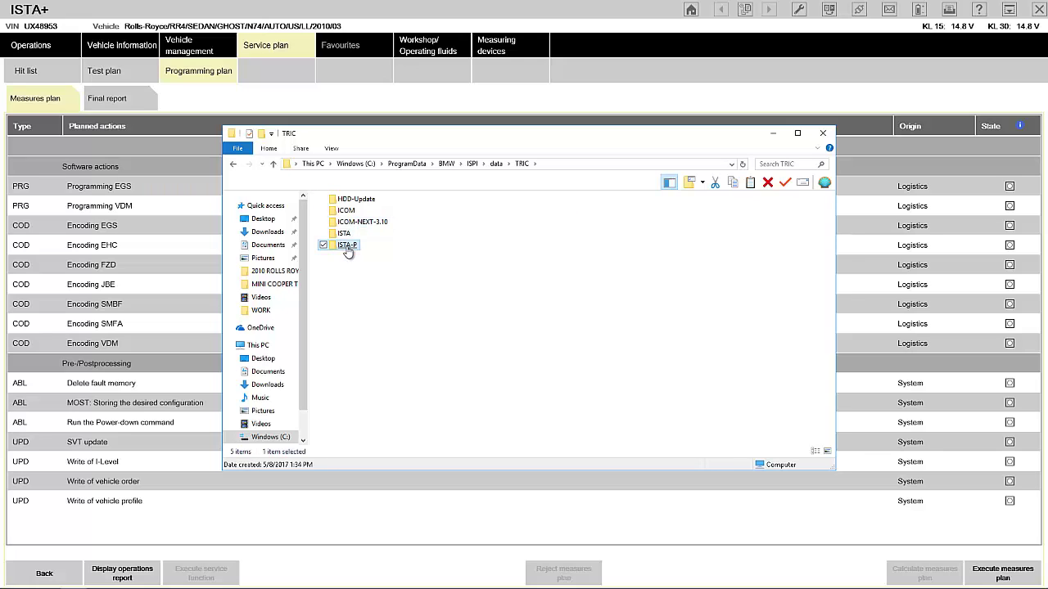
{"action": "double_click", "coordinate": [347, 245]}
{"action": "double_click", "coordinate": [344, 200]}
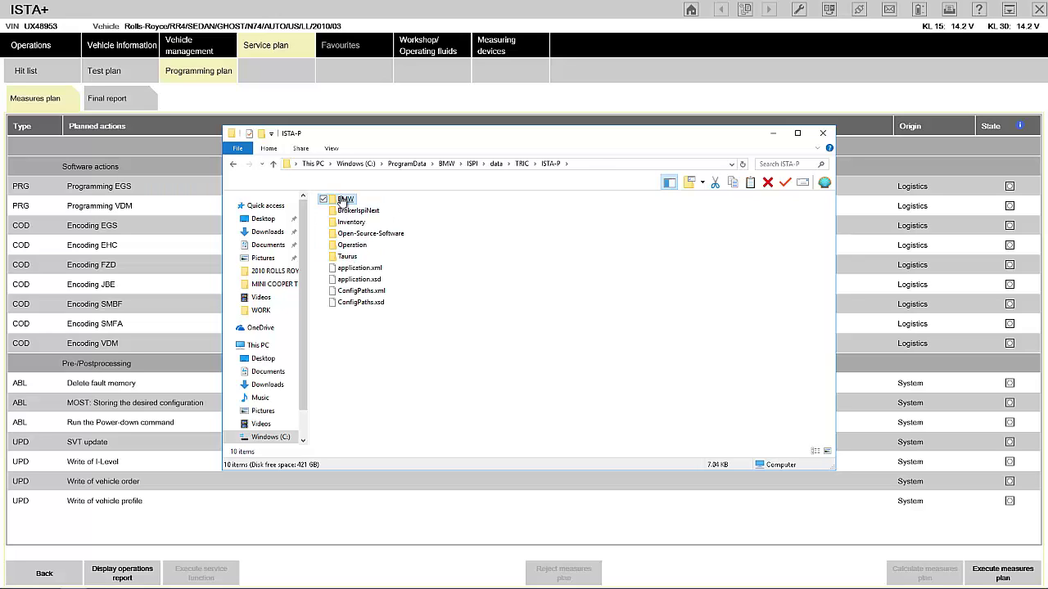
{"action": "double_click", "coordinate": [354, 303]}
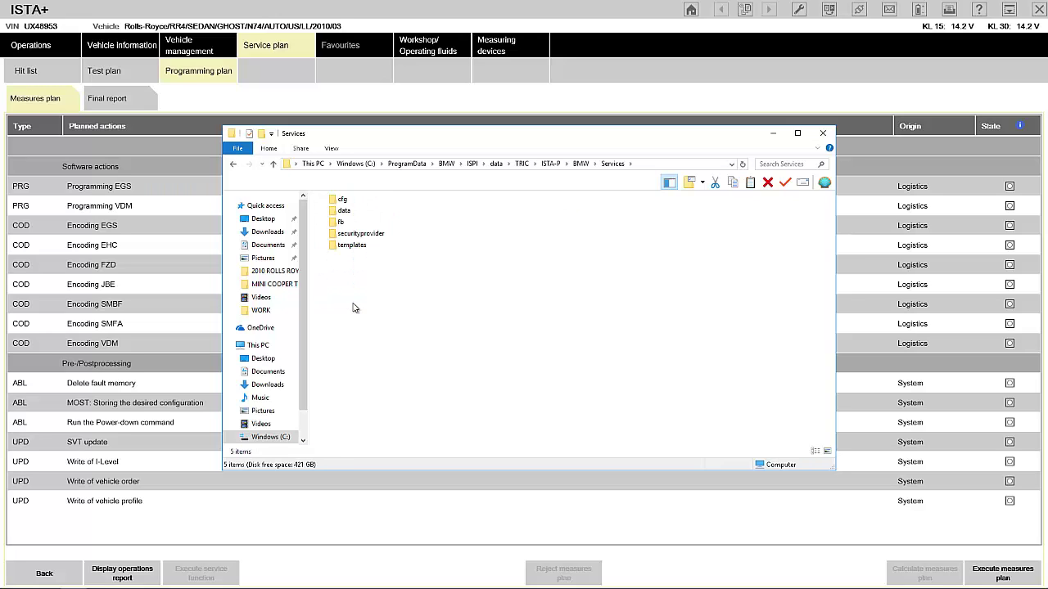
{"action": "double_click", "coordinate": [344, 212]}
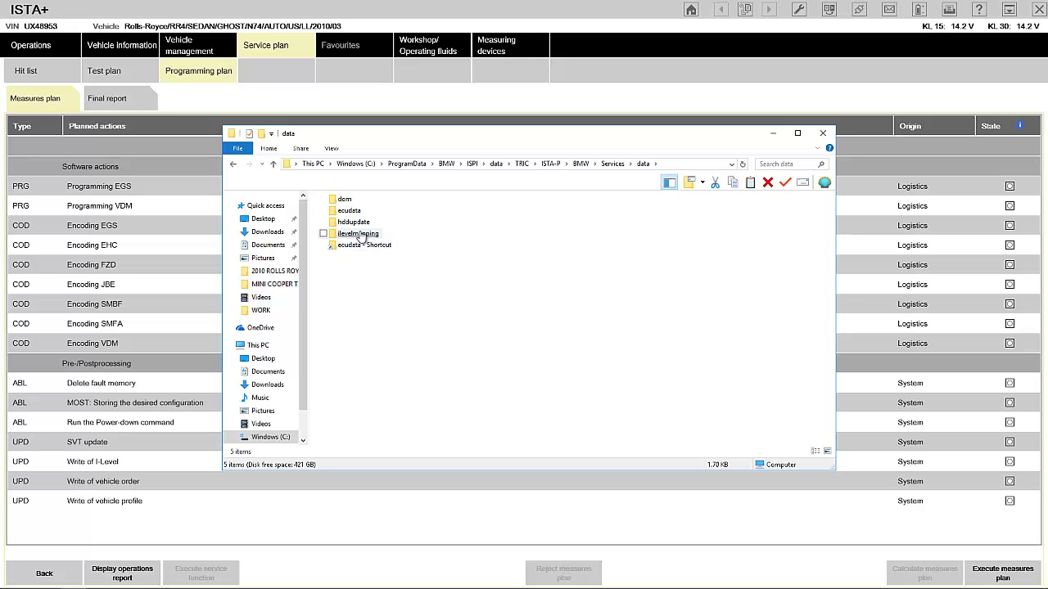
{"action": "double_click", "coordinate": [360, 235]}
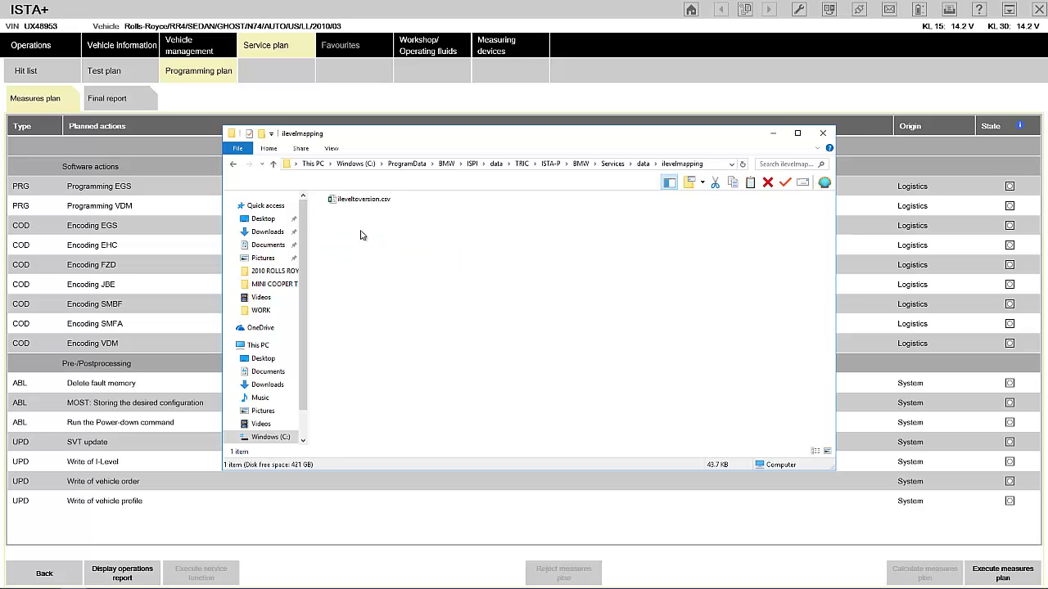
{"action": "right_click", "coordinate": [370, 200]}
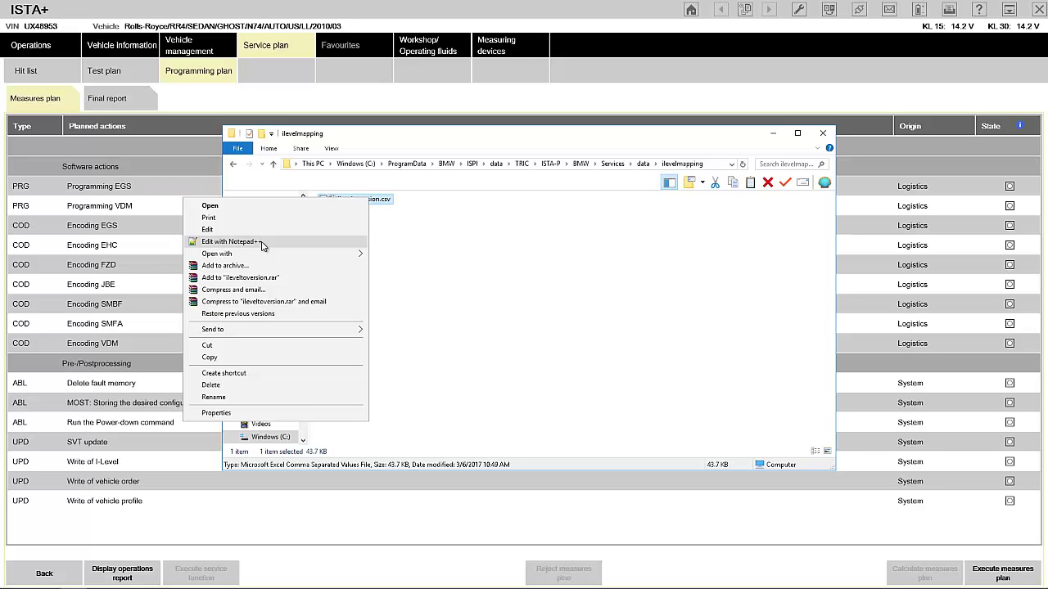
Open ilevelversion.csv in Notepad++ and read down to ISTA/P;3.61.0 on line 259.
{"action": "left_click", "coordinate": [262, 242]}
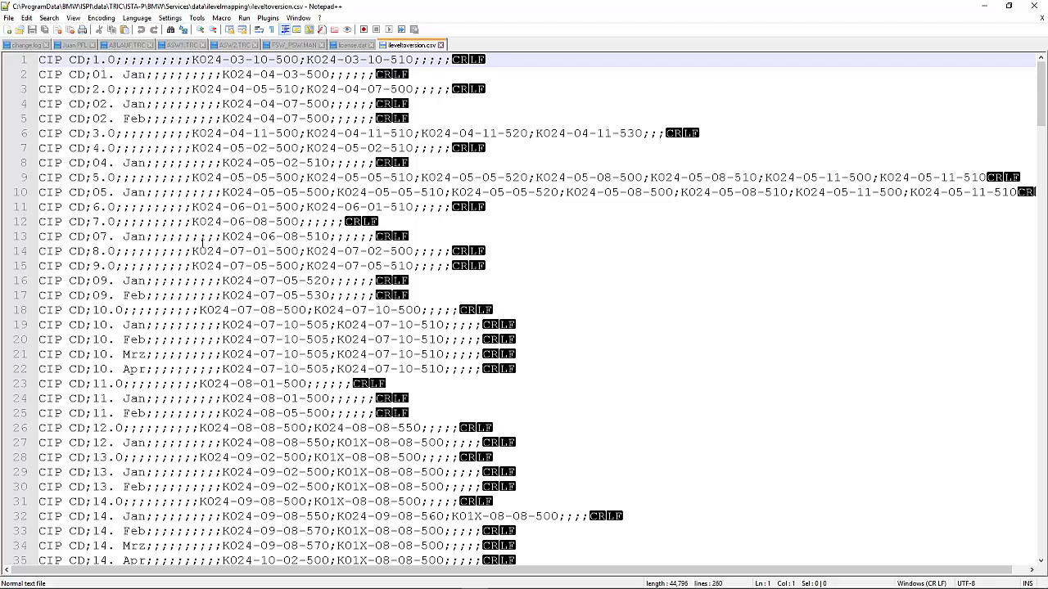
{"action": "scroll", "coordinate": [202, 242], "scroll_direction": "down", "scroll_amount": 5}
{"action": "scroll", "coordinate": [203, 242], "scroll_direction": "down", "scroll_amount": 4}
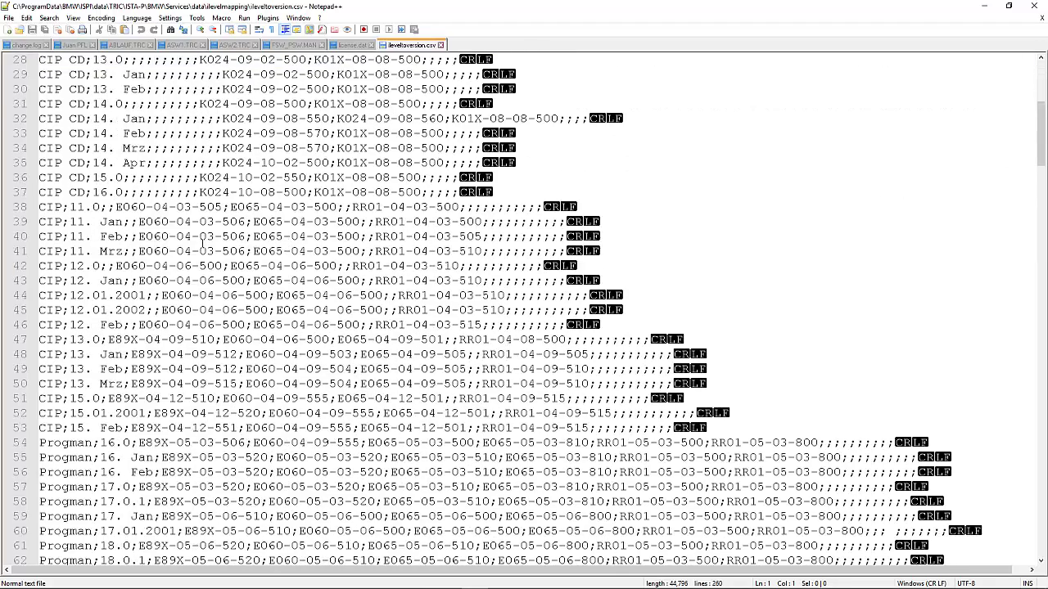
{"action": "scroll", "coordinate": [203, 243], "scroll_direction": "up", "scroll_amount": 9}
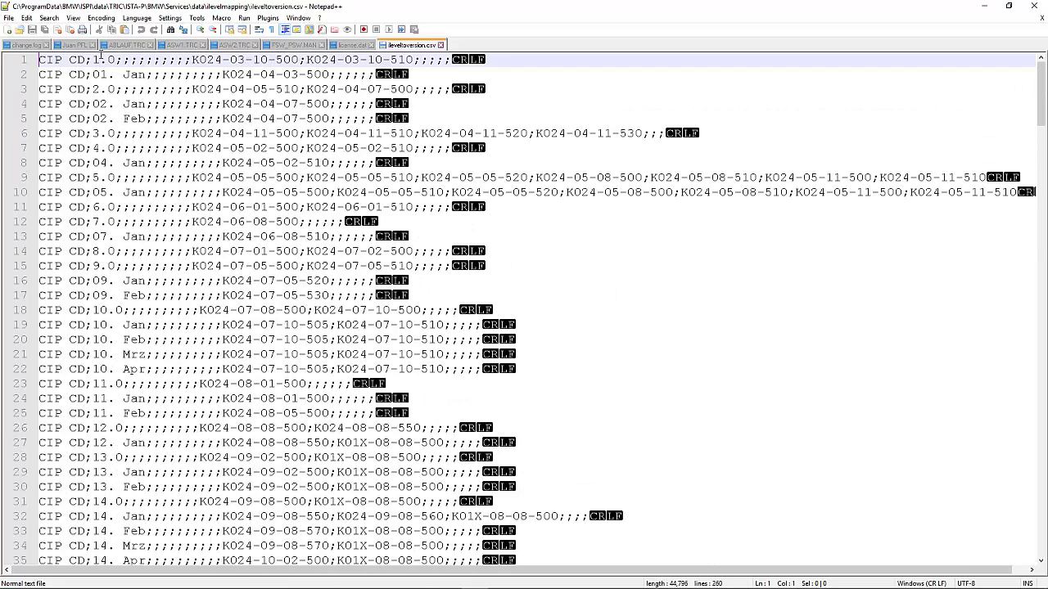
{"action": "triple_click", "coordinate": [48, 60]}
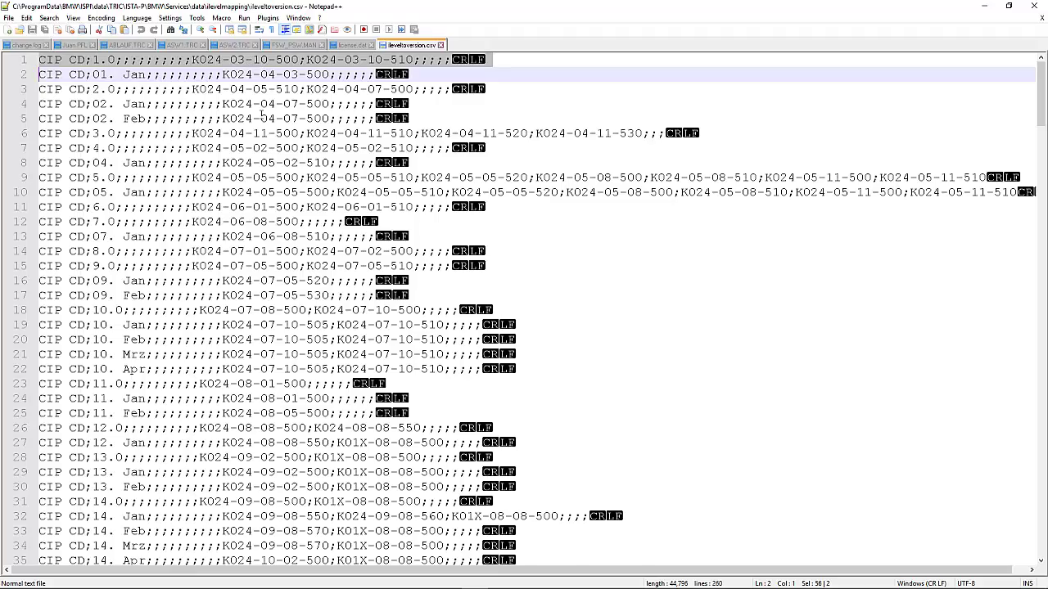
{"action": "scroll", "coordinate": [262, 115], "scroll_direction": "down", "scroll_amount": 20}
{"action": "scroll", "coordinate": [262, 117], "scroll_direction": "down", "scroll_amount": 5}
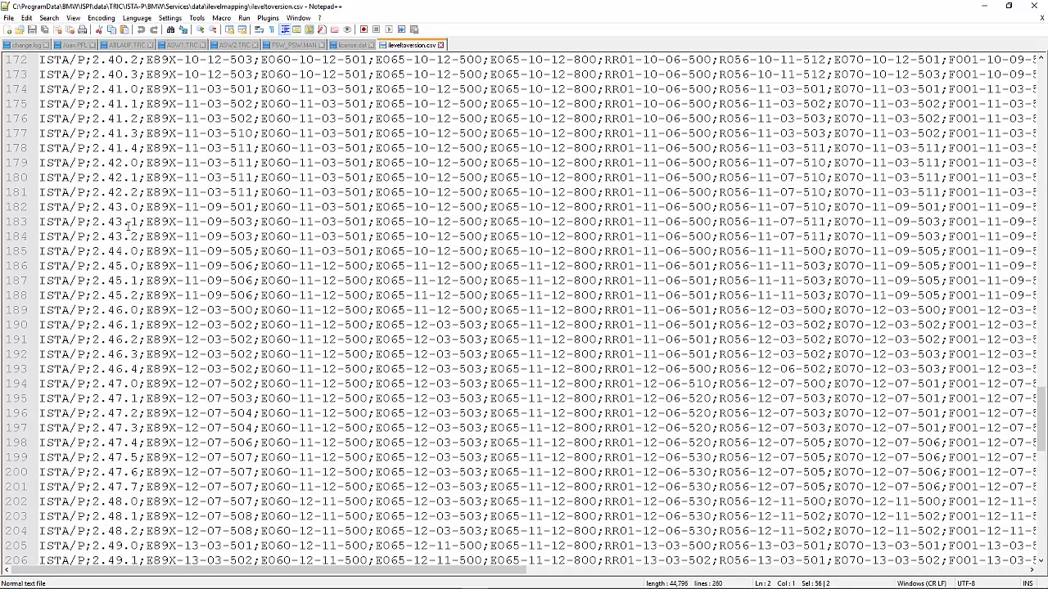
{"action": "scroll", "coordinate": [127, 225], "scroll_direction": "down", "scroll_amount": 18}
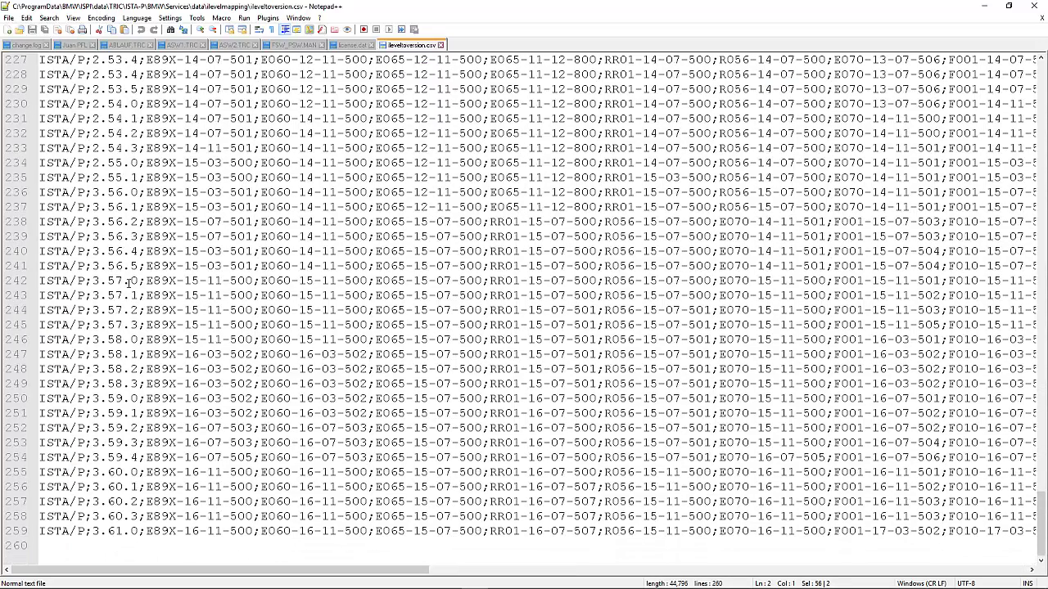
{"action": "double_click", "coordinate": [115, 532]}
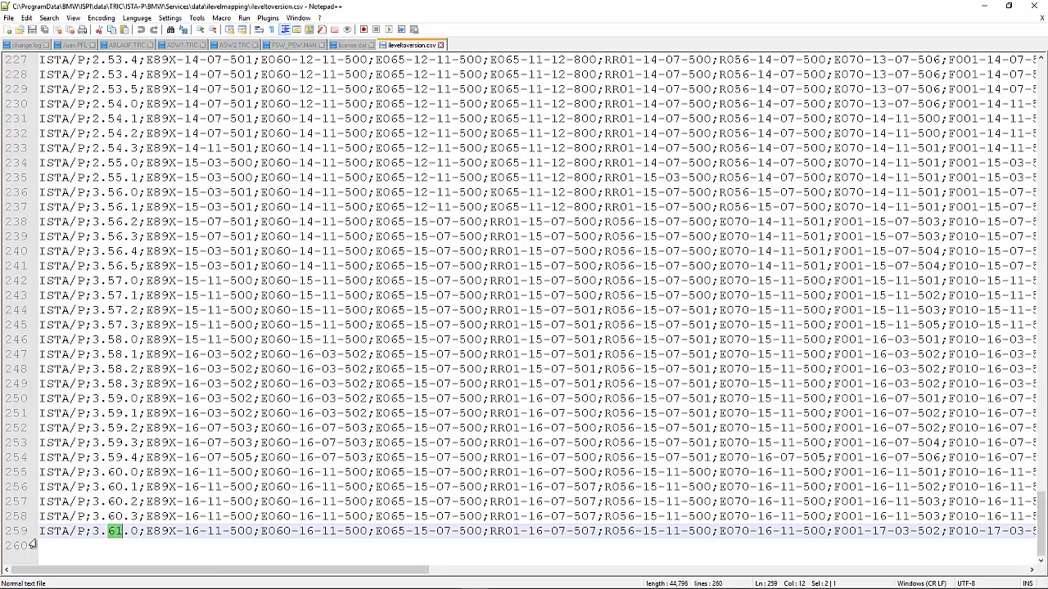
{"action": "left_click", "coordinate": [40, 532]}
{"action": "left_click_drag", "start_coordinate": [40, 532], "coordinate": [137, 537]}
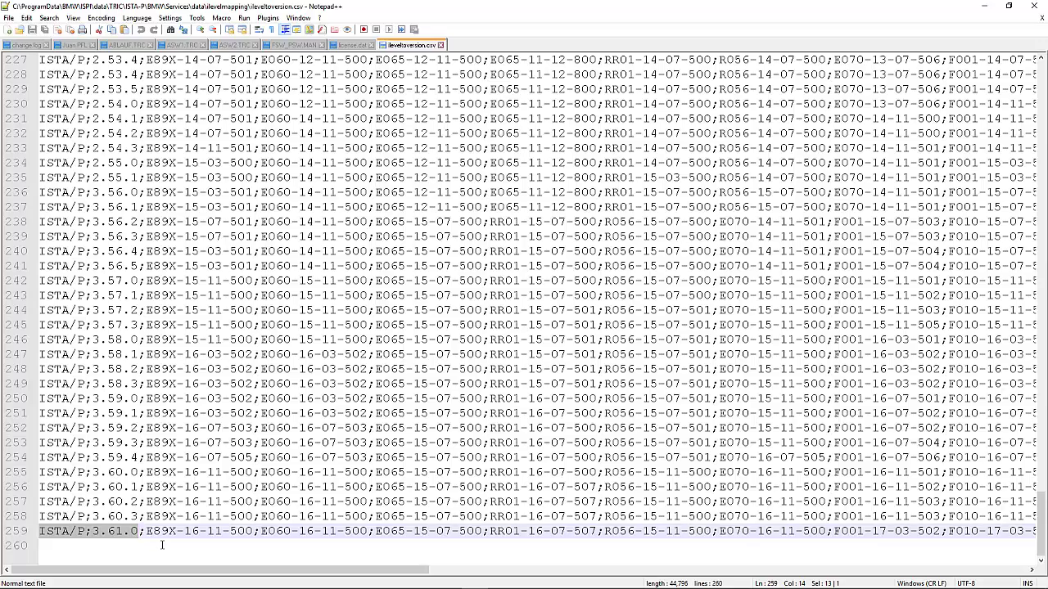
{"action": "left_click_drag", "start_coordinate": [391, 571], "coordinate": [533, 575]}
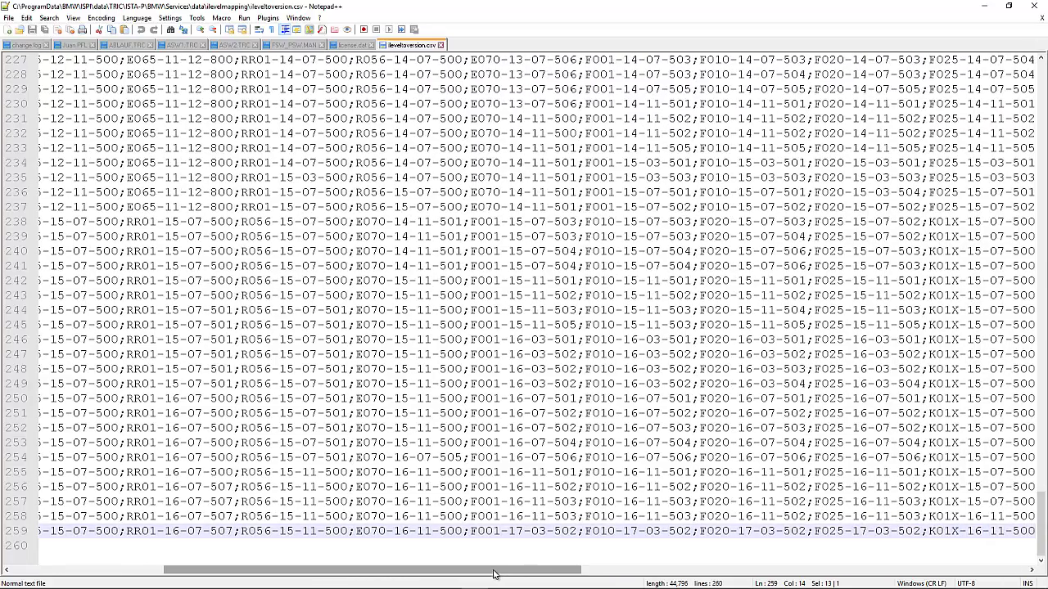
{"action": "left_click_drag", "start_coordinate": [470, 532], "coordinate": [501, 531]}
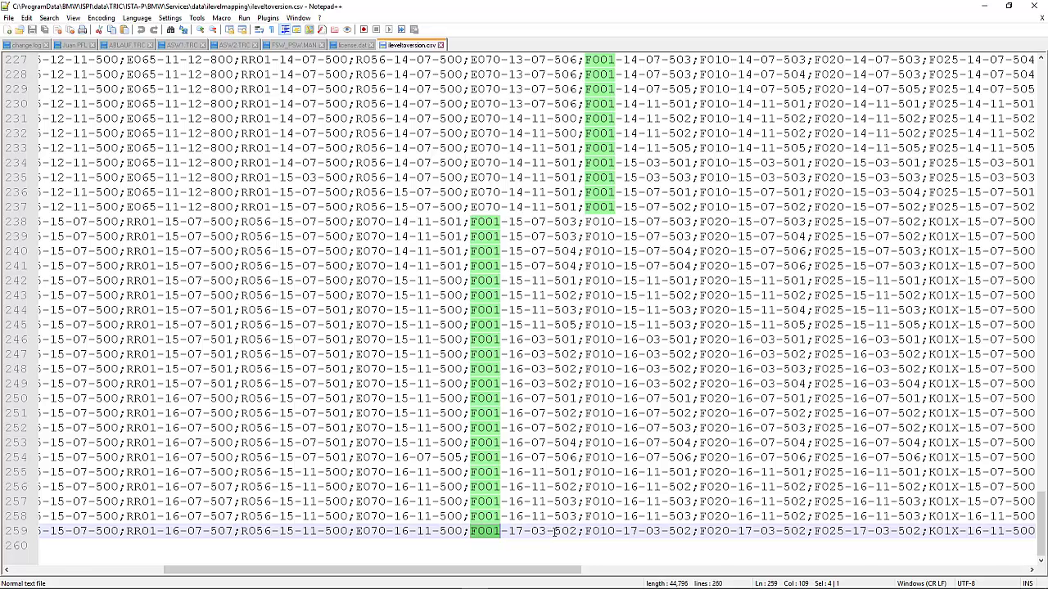
{"action": "scroll", "coordinate": [555, 532], "scroll_direction": "up", "scroll_amount": 5}
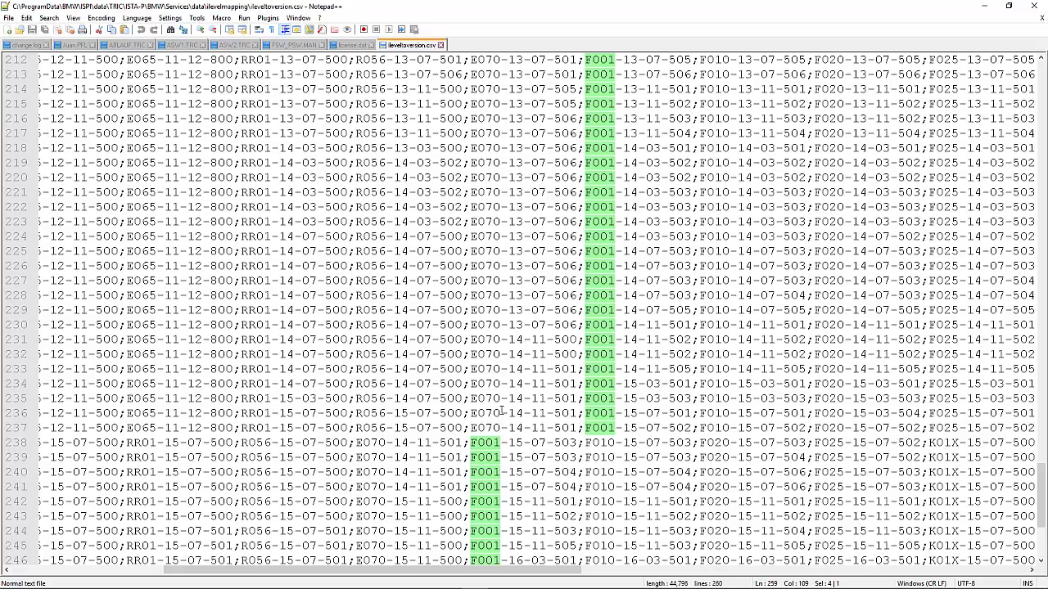
{"action": "scroll", "coordinate": [616, 390], "scroll_direction": "up", "scroll_amount": 18}
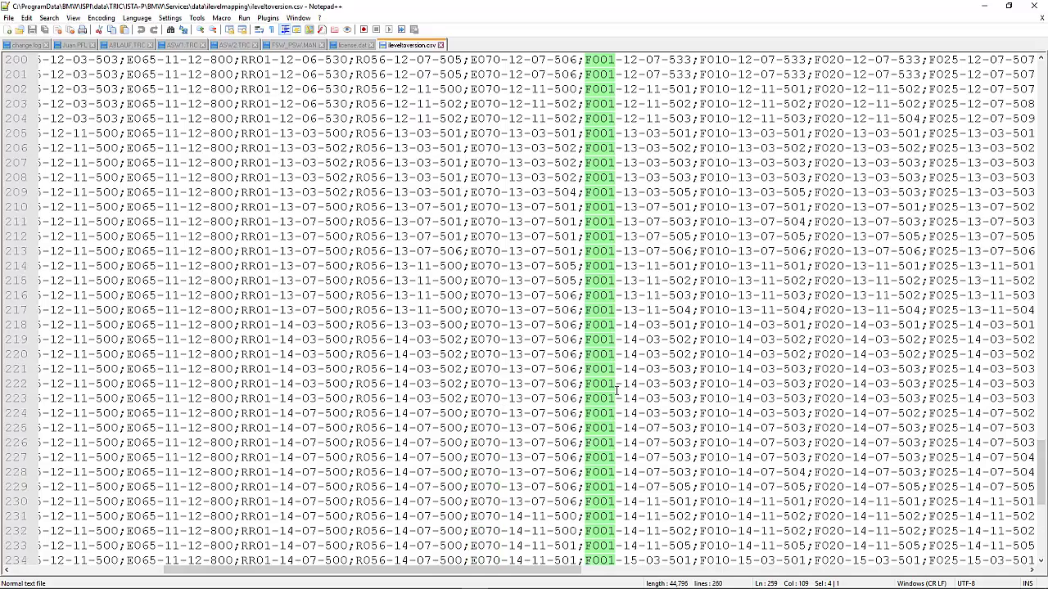
{"action": "scroll", "coordinate": [616, 391], "scroll_direction": "up", "scroll_amount": 19}
{"action": "scroll", "coordinate": [617, 391], "scroll_direction": "down", "scroll_amount": 8}
{"action": "scroll", "coordinate": [616, 390], "scroll_direction": "down", "scroll_amount": 3}
{"action": "scroll", "coordinate": [617, 390], "scroll_direction": "up", "scroll_amount": 3}
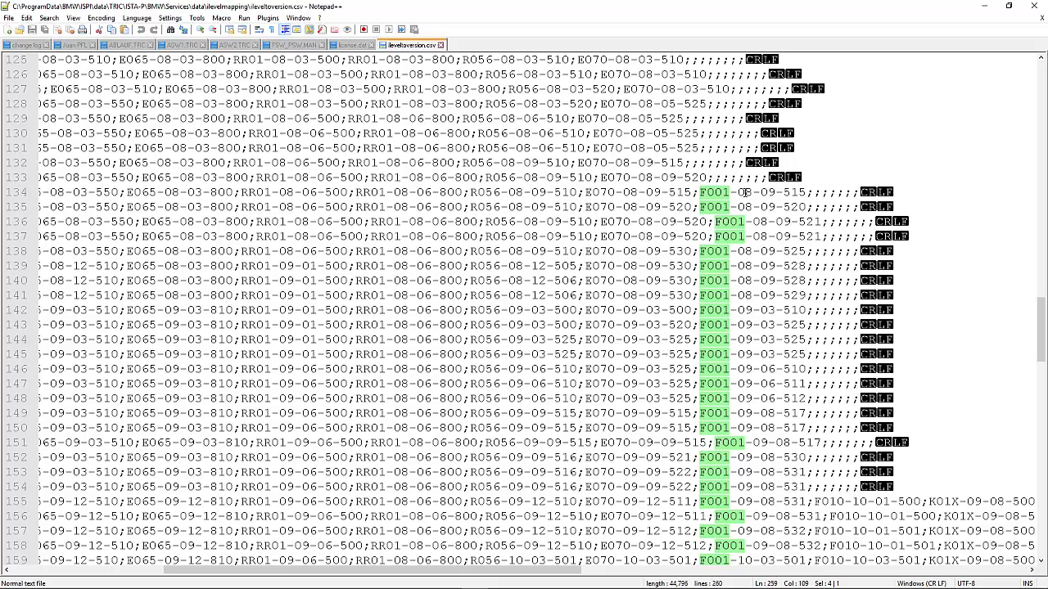
{"action": "scroll", "coordinate": [746, 192], "scroll_direction": "down", "scroll_amount": 20}
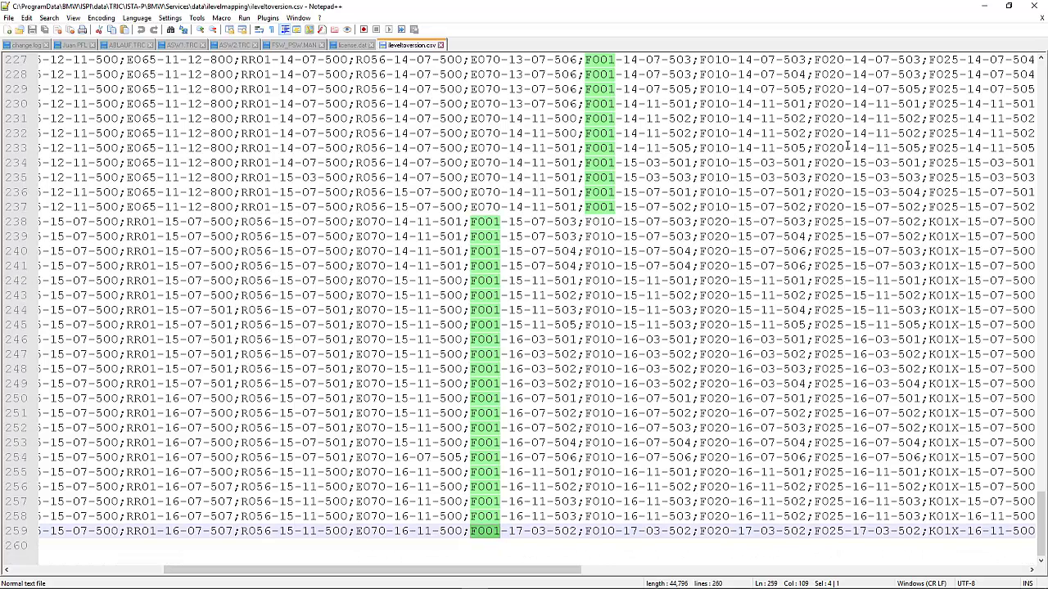
{"action": "left_click", "coordinate": [985, 8]}
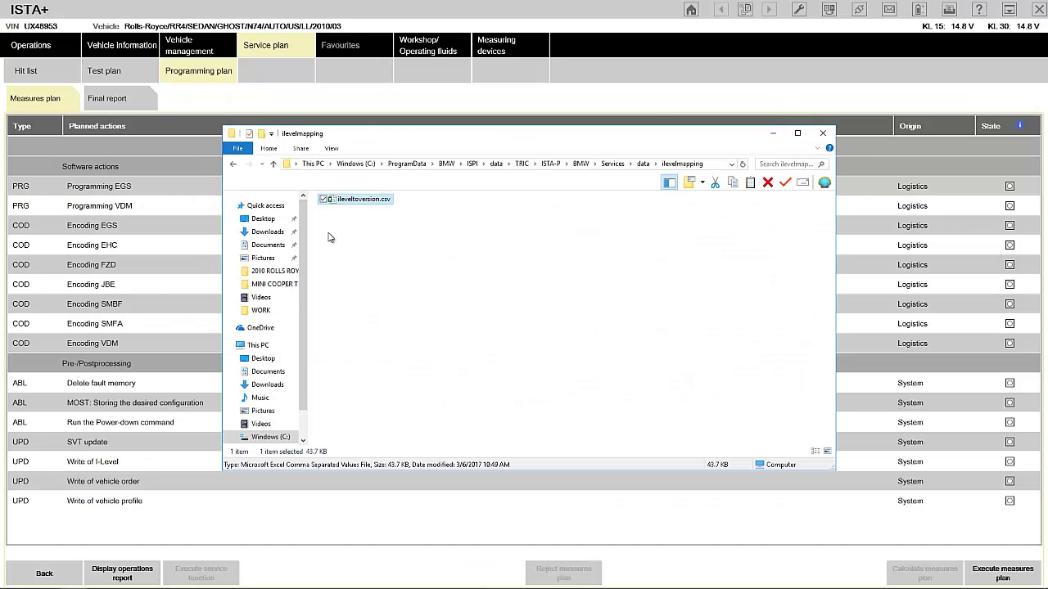
Open kmm_ZK.txt from data\ecudata\E89\kmmData in Notepad++.
{"action": "left_click", "coordinate": [233, 164]}
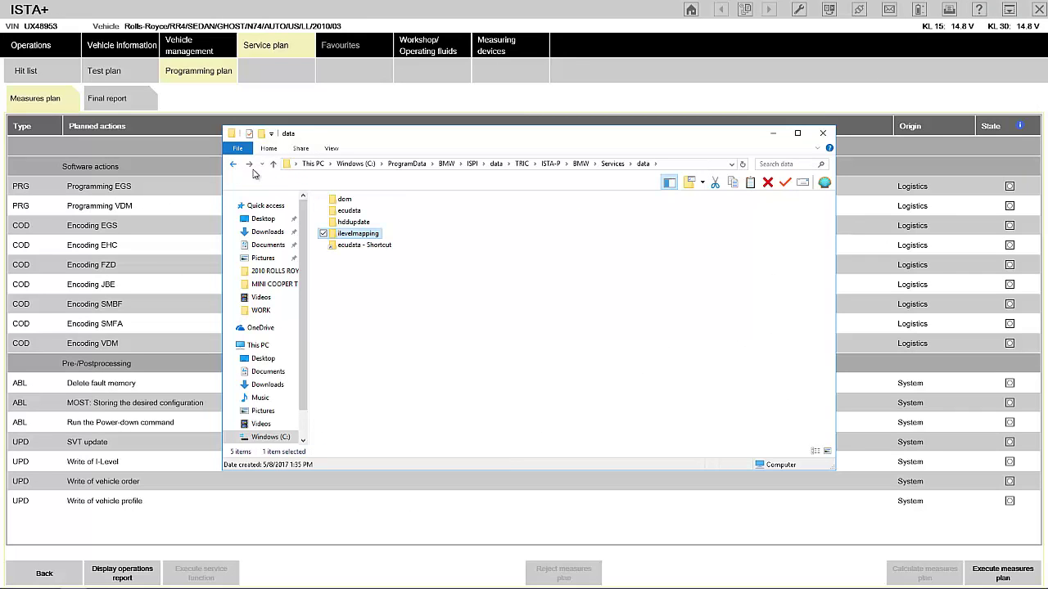
{"action": "double_click", "coordinate": [347, 211]}
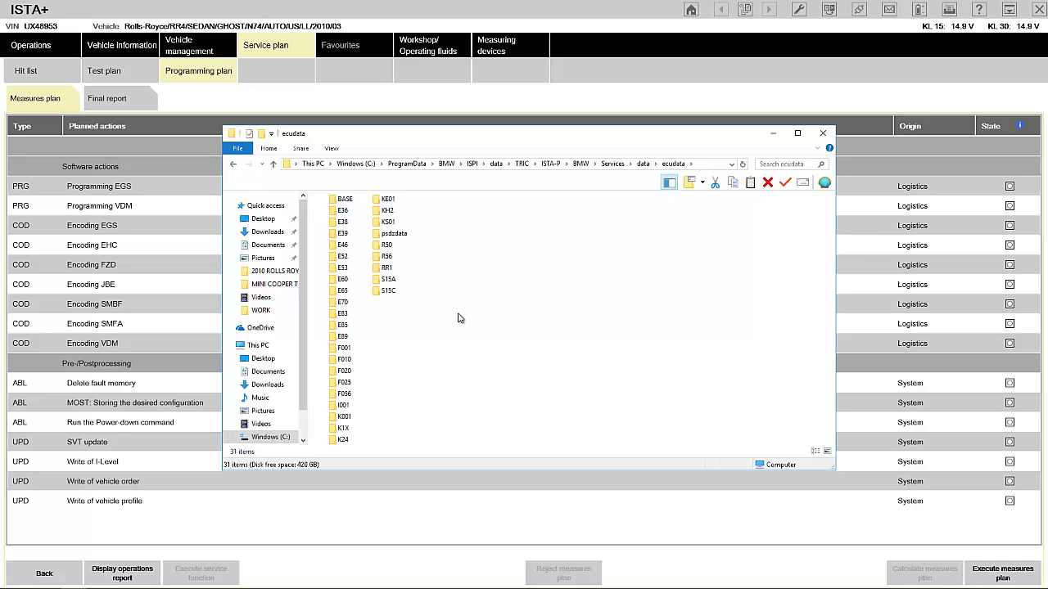
{"action": "double_click", "coordinate": [343, 336]}
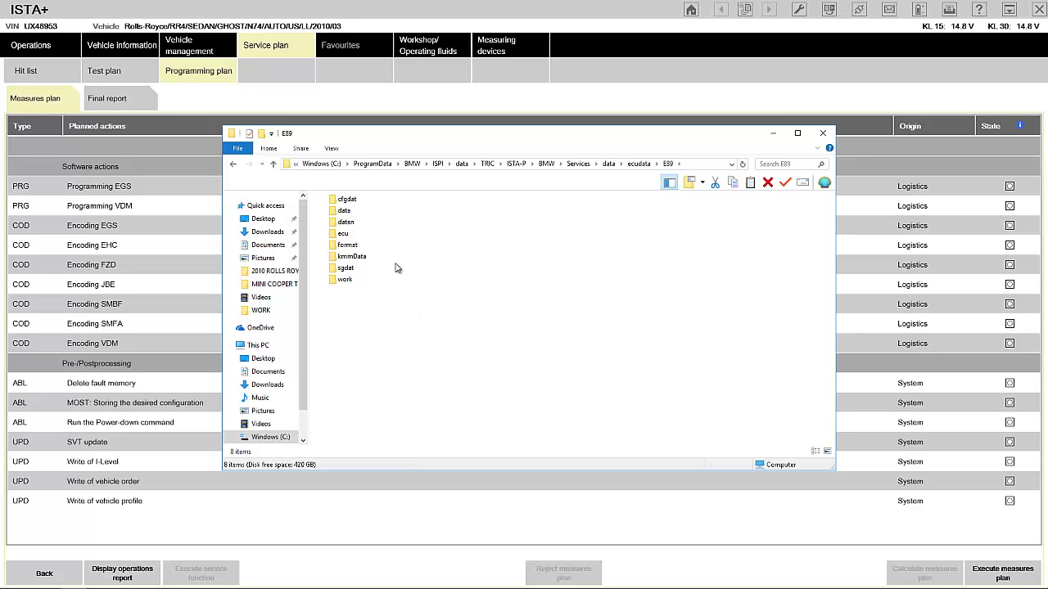
{"action": "double_click", "coordinate": [352, 257]}
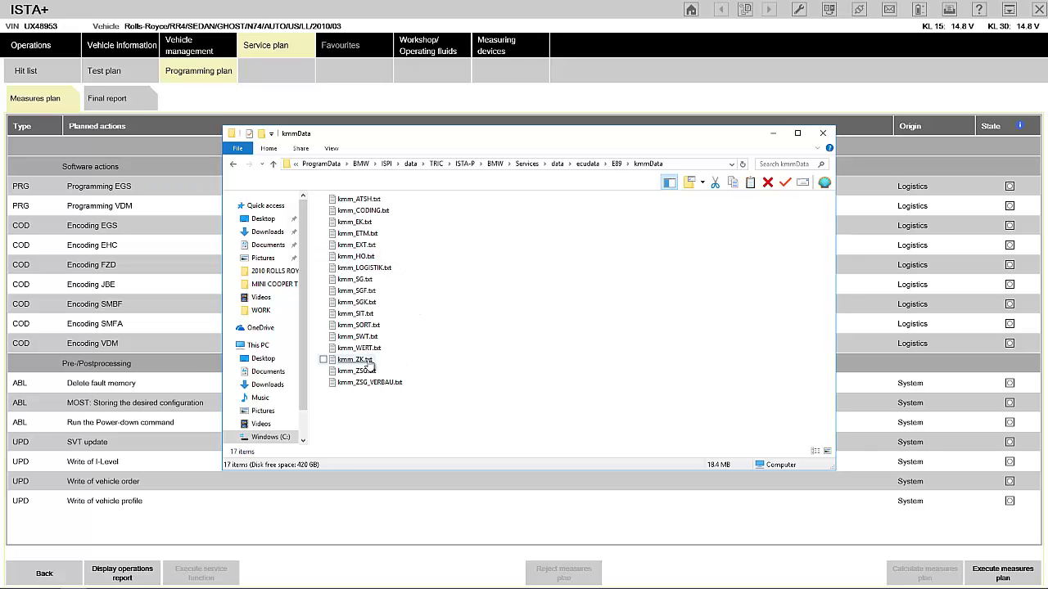
{"action": "right_click", "coordinate": [369, 363]}
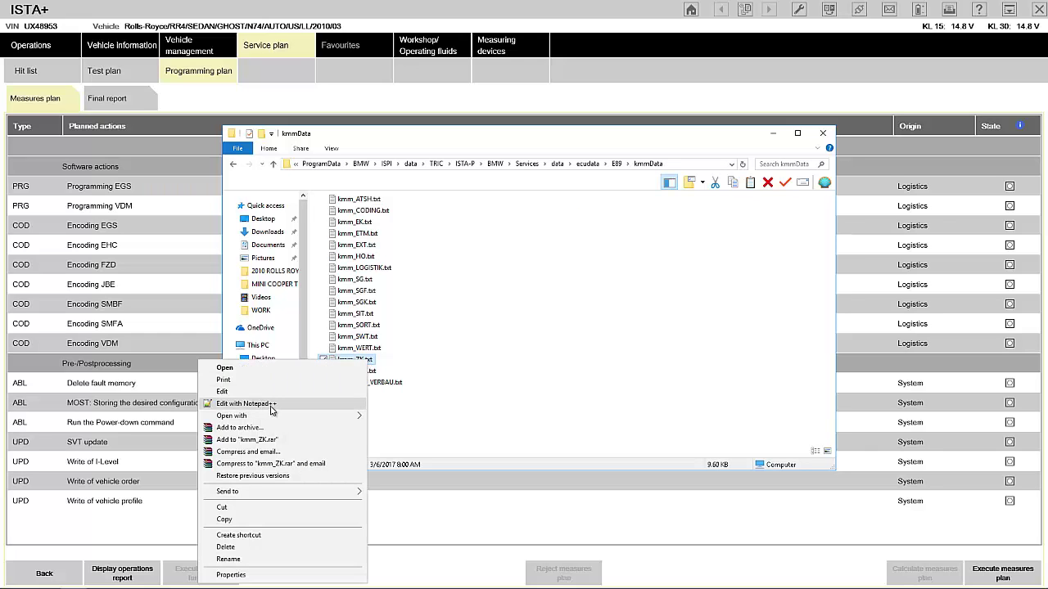
{"action": "left_click", "coordinate": [270, 404]}
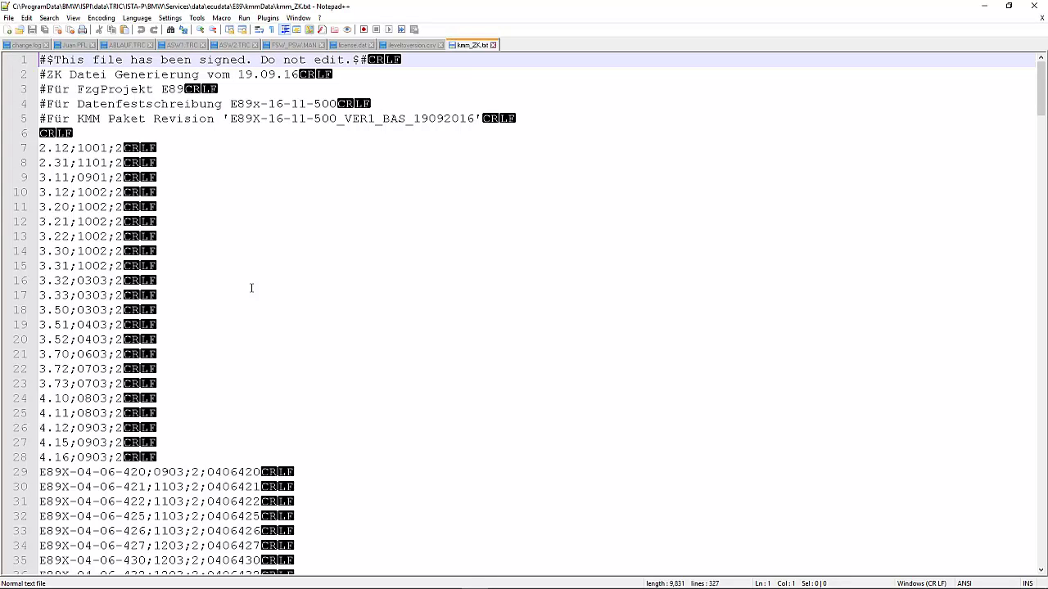
Scroll to the end of kmm_ZK.txt and select revision 16-11-500 on line 325.
{"action": "scroll", "coordinate": [252, 287], "scroll_direction": "down", "scroll_amount": 6}
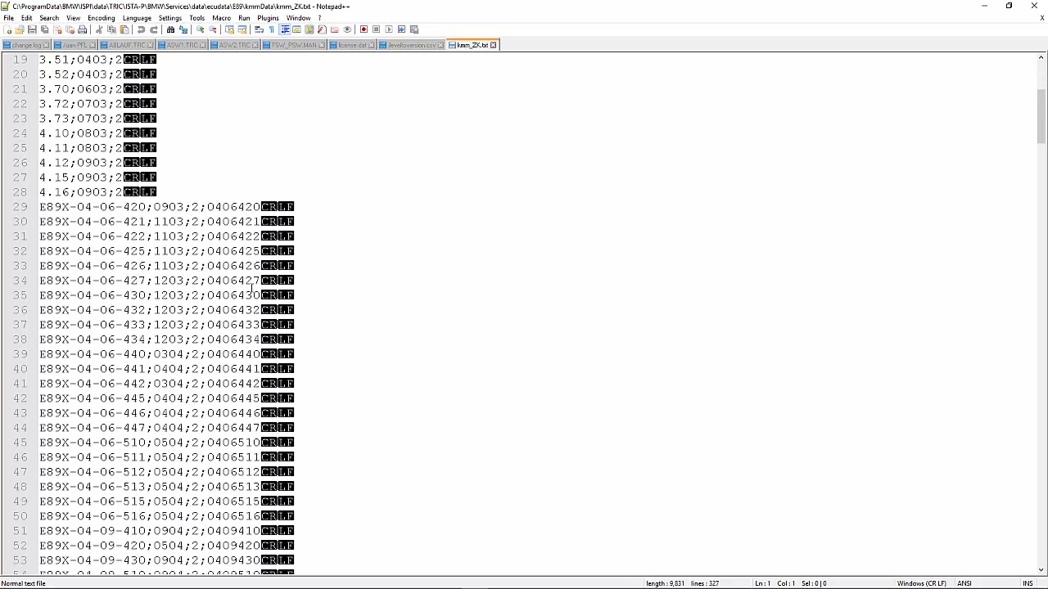
{"action": "scroll", "coordinate": [252, 288], "scroll_direction": "down", "scroll_amount": 20}
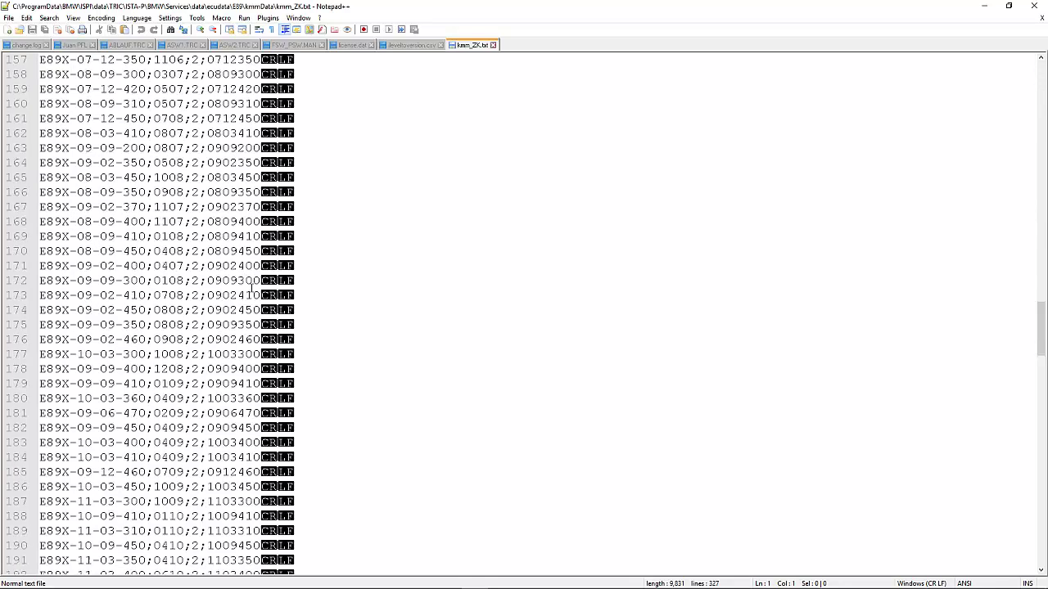
{"action": "scroll", "coordinate": [252, 287], "scroll_direction": "down", "scroll_amount": 1}
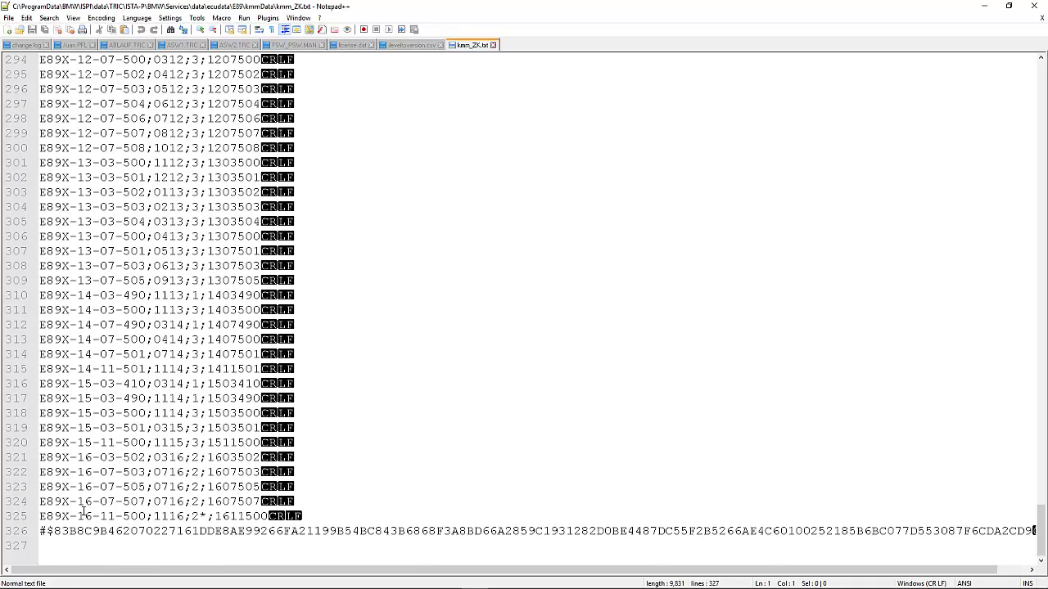
{"action": "left_click_drag", "start_coordinate": [78, 516], "coordinate": [141, 516]}
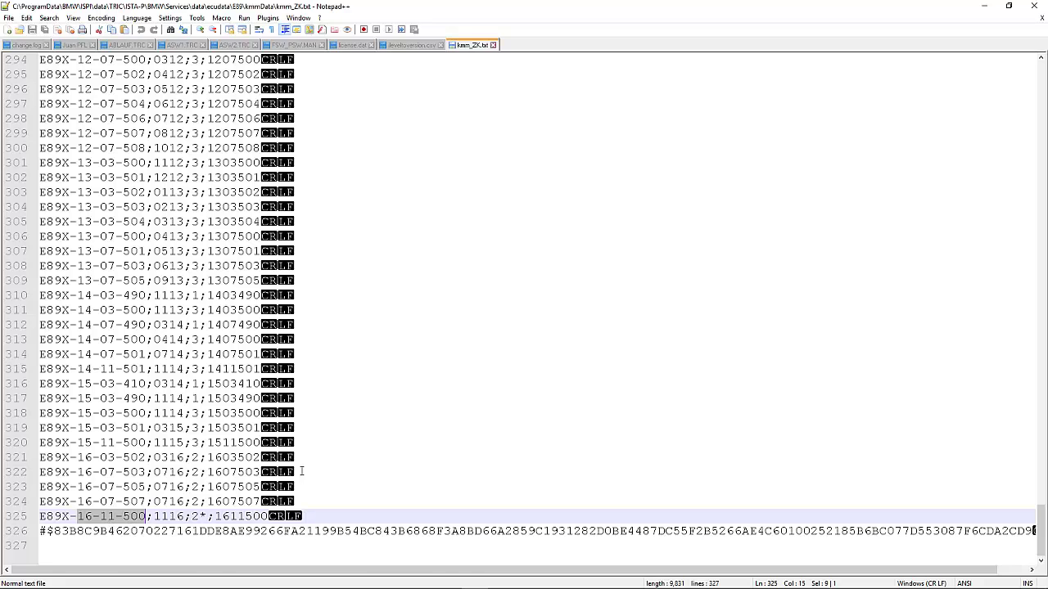
Minimize Notepad++, back out to the data folder, and open ecudata's psdzdata folder.
{"action": "left_click", "coordinate": [984, 7]}
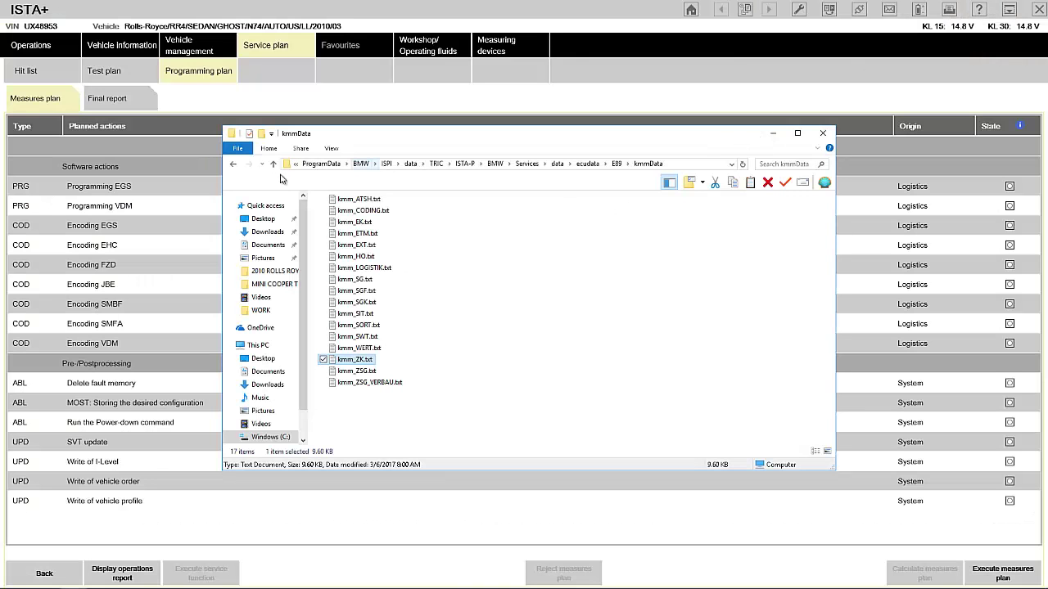
{"action": "left_click", "coordinate": [233, 167]}
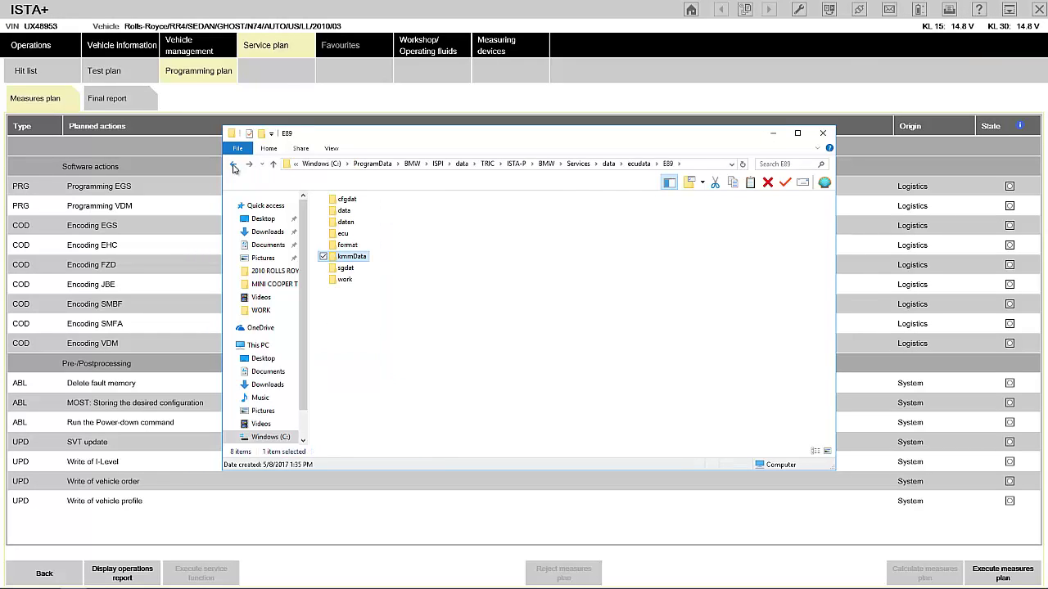
{"action": "left_click", "coordinate": [234, 165]}
{"action": "left_click", "coordinate": [233, 165]}
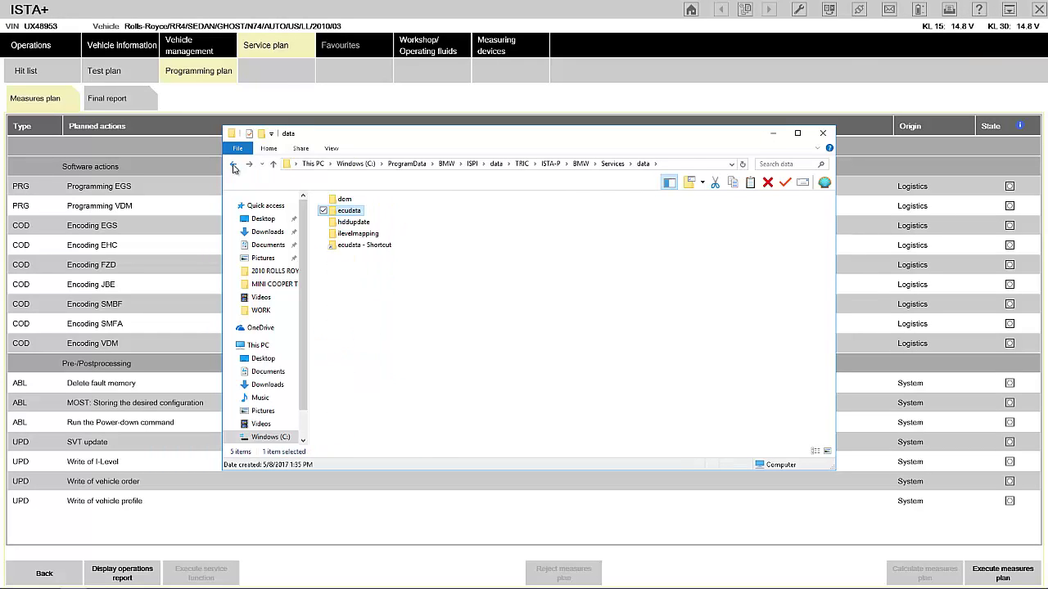
{"action": "left_click", "coordinate": [252, 165]}
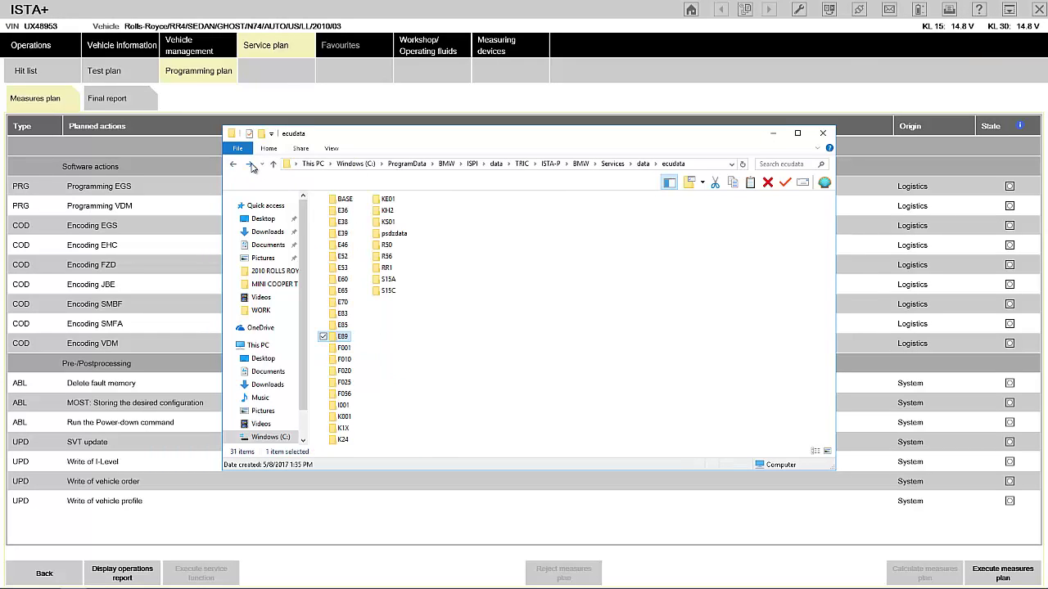
{"action": "double_click", "coordinate": [388, 236]}
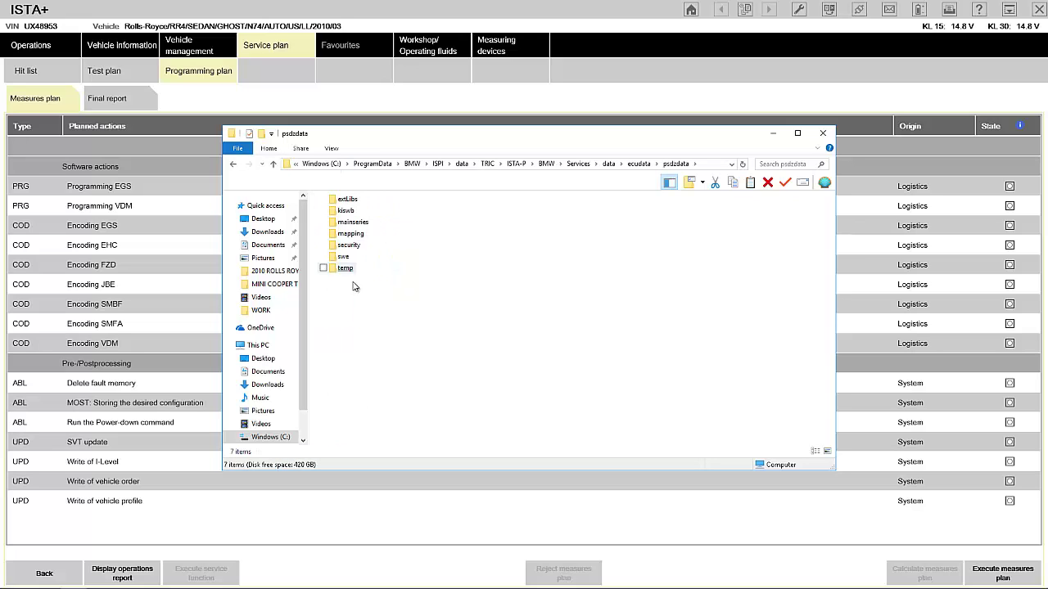
Browse to C:\Program Files (x86)\Rheingold\PSdZ\data_swi\psdzdata.
{"action": "left_click", "coordinate": [271, 438]}
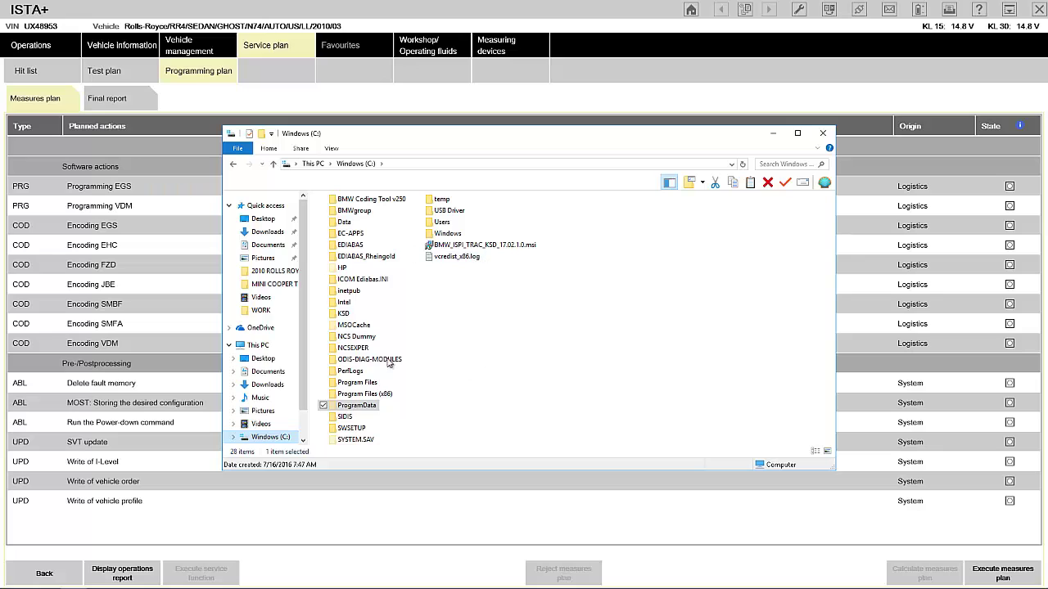
{"action": "left_click", "coordinate": [365, 395]}
{"action": "double_click", "coordinate": [390, 399]}
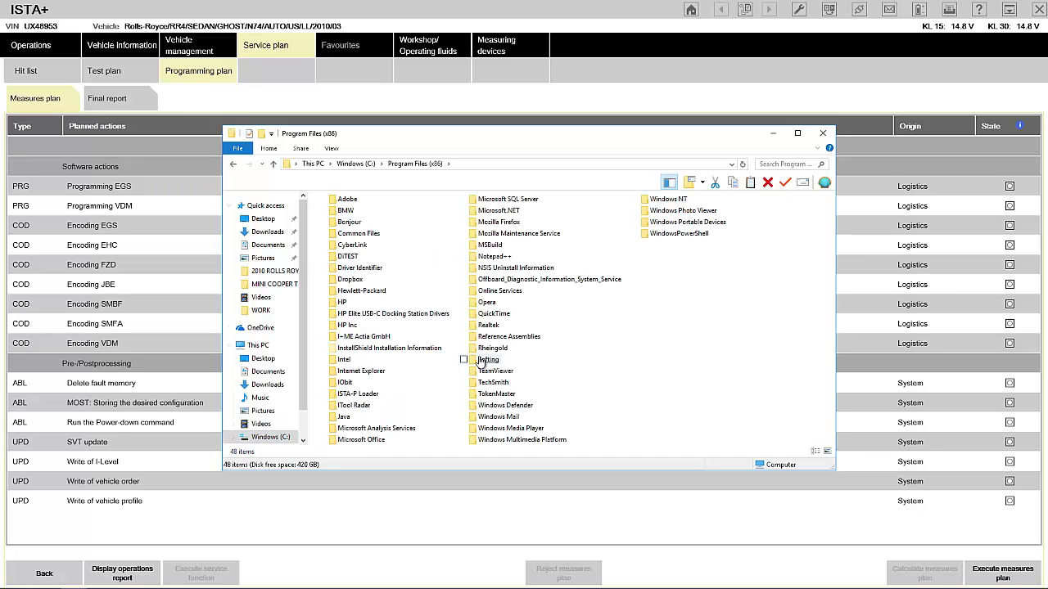
{"action": "left_click", "coordinate": [493, 349]}
{"action": "double_click", "coordinate": [493, 348]}
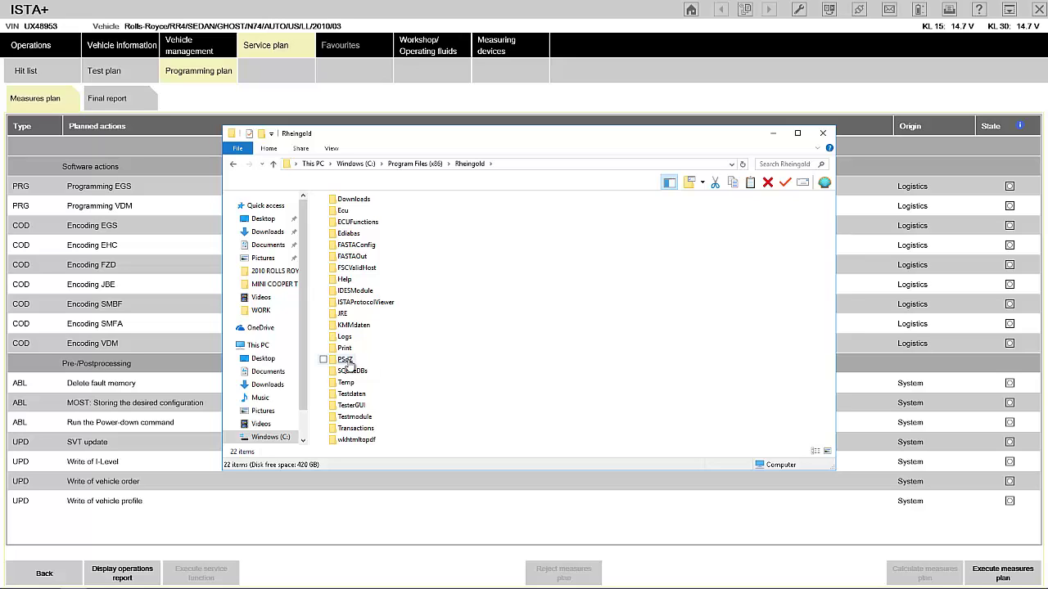
{"action": "mouse_move", "coordinate": [347, 363]}
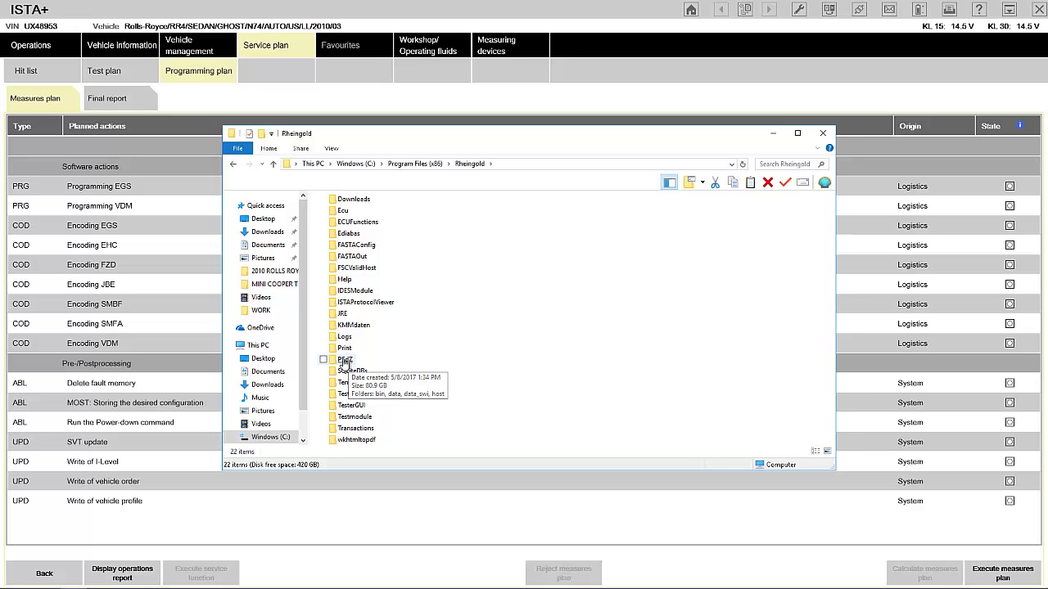
{"action": "double_click", "coordinate": [344, 363]}
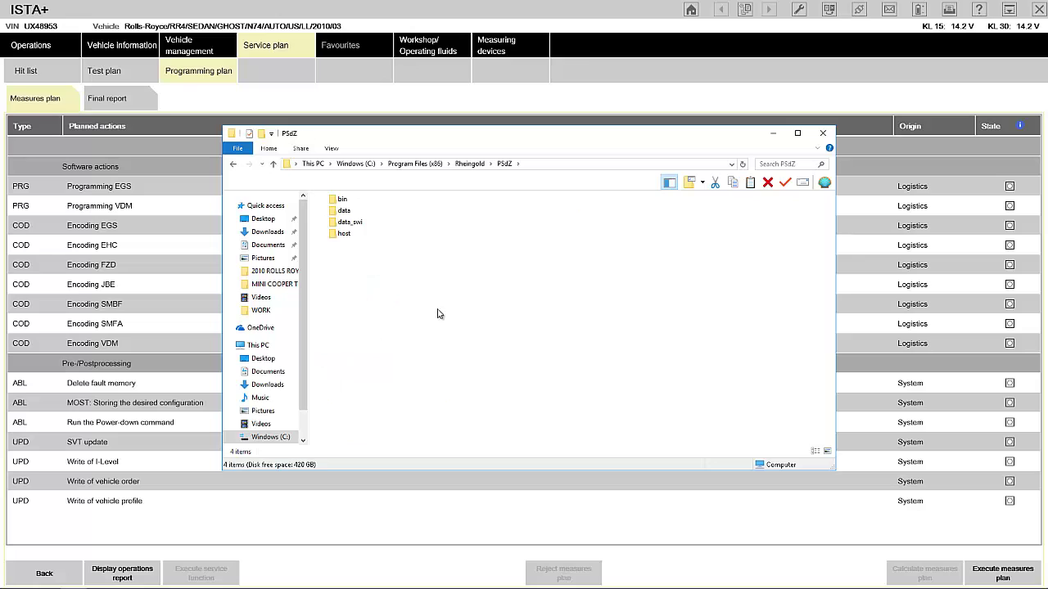
{"action": "double_click", "coordinate": [352, 224]}
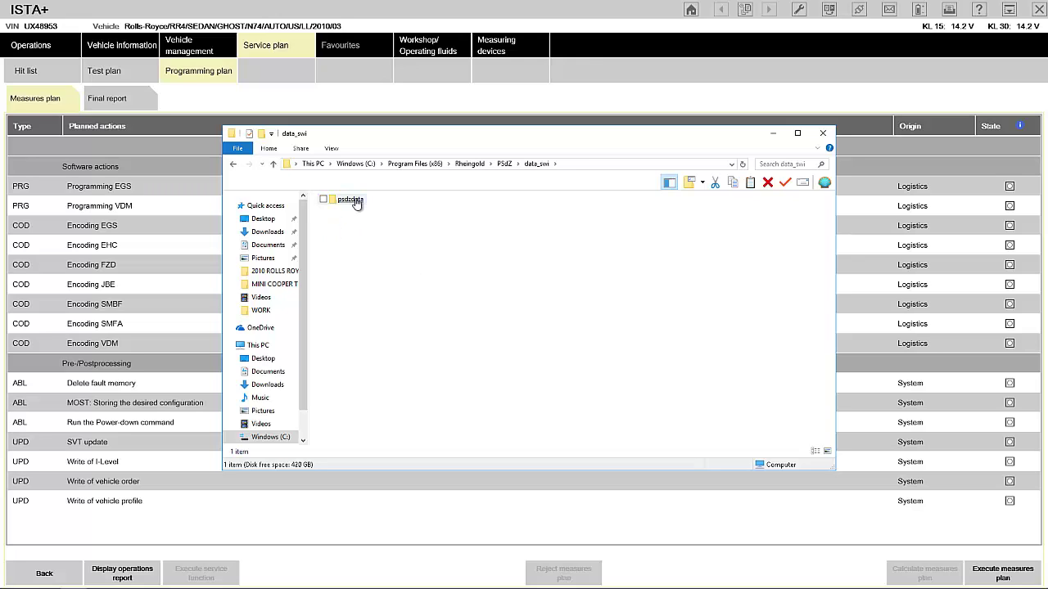
{"action": "double_click", "coordinate": [352, 201]}
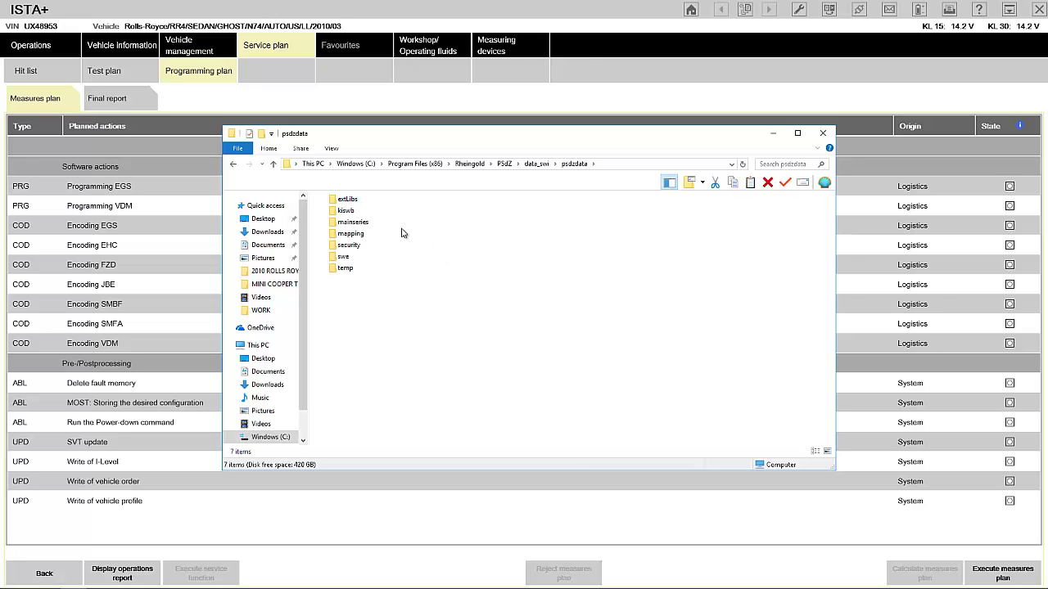
In ISTA+, view the Final report, then show the Vehicle information control unit tree.
{"action": "left_click", "coordinate": [206, 109]}
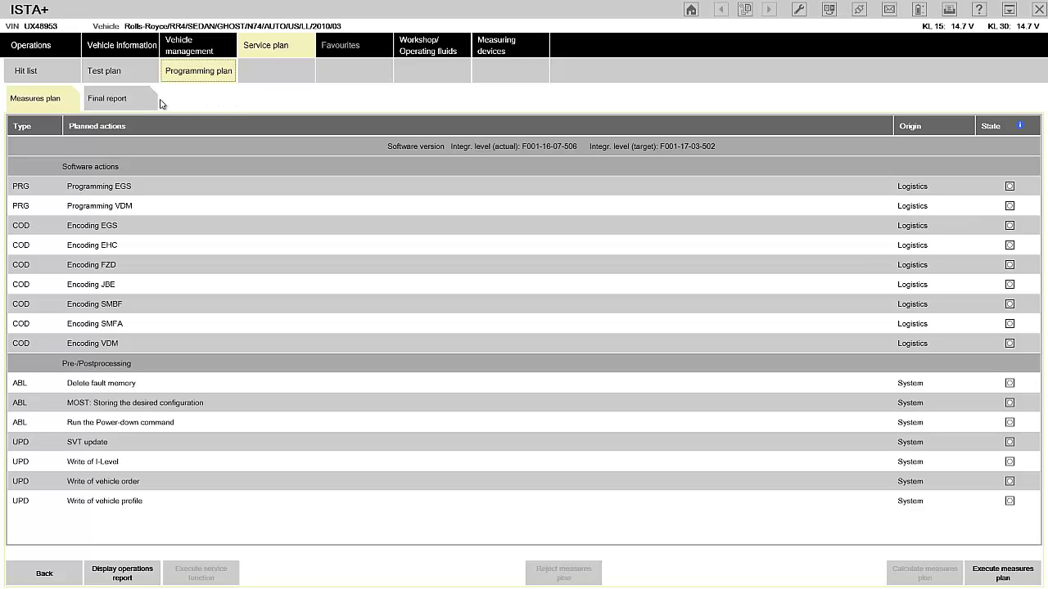
{"action": "left_click", "coordinate": [125, 99]}
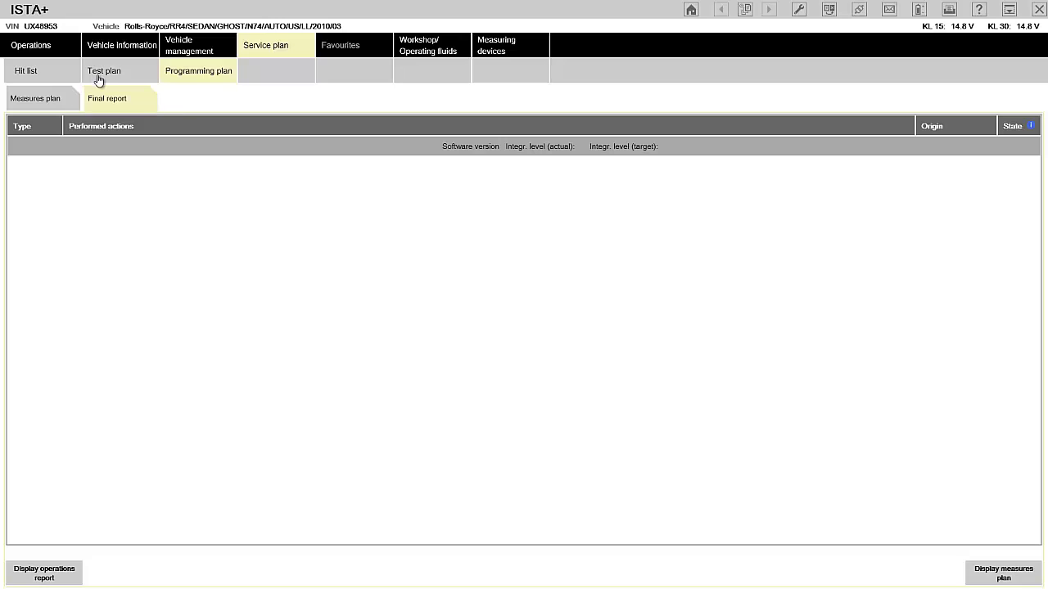
{"action": "left_click", "coordinate": [116, 47]}
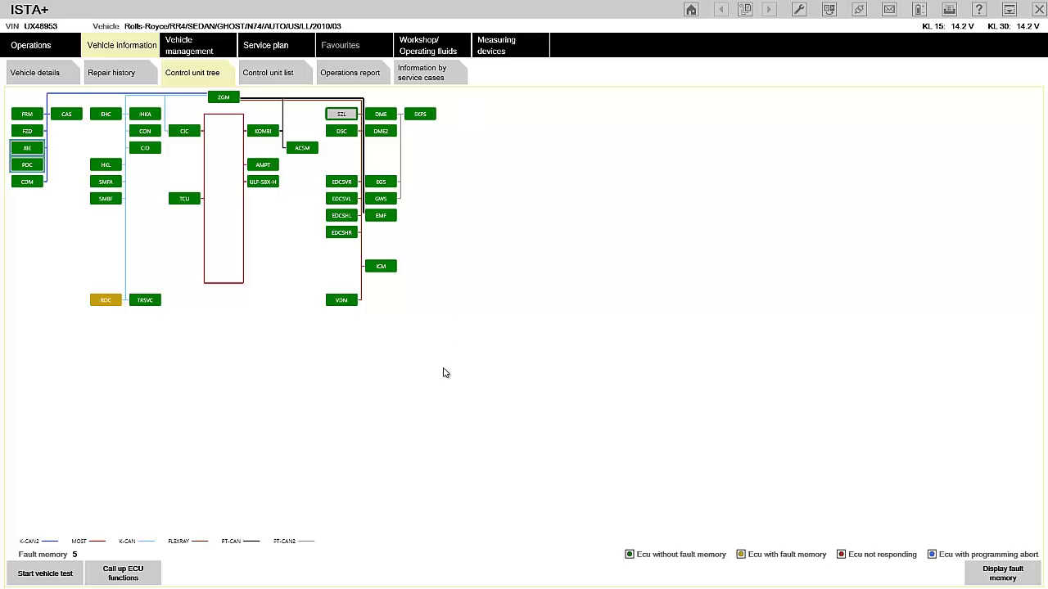
Close the psdzdata window, finish Camtasia's production results, and minimize ISTA+, Word, Firefox and Camtasia.
{"action": "key", "text": "super"}
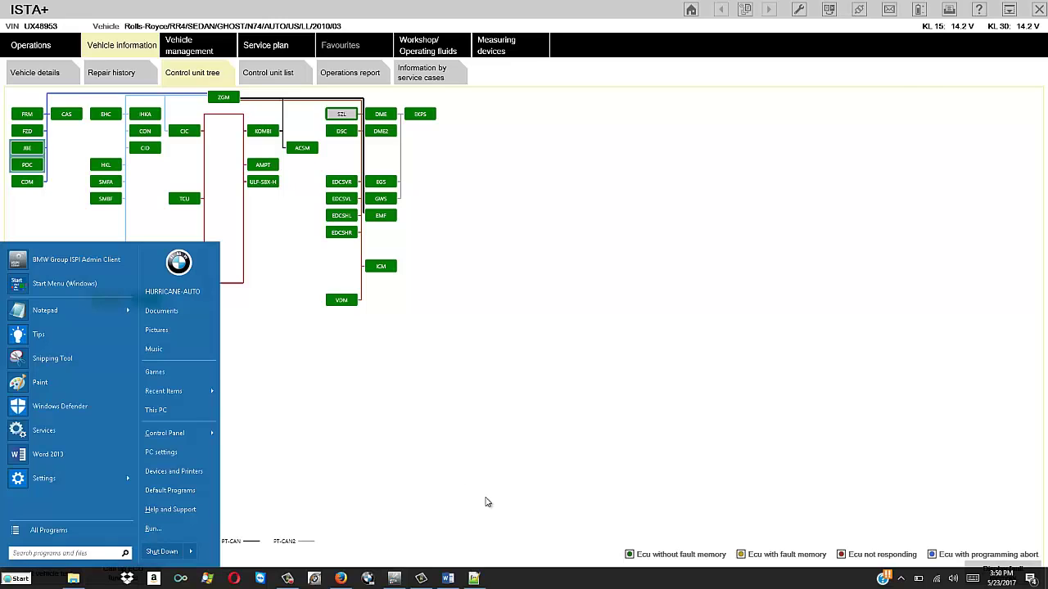
{"action": "left_click", "coordinate": [926, 86]}
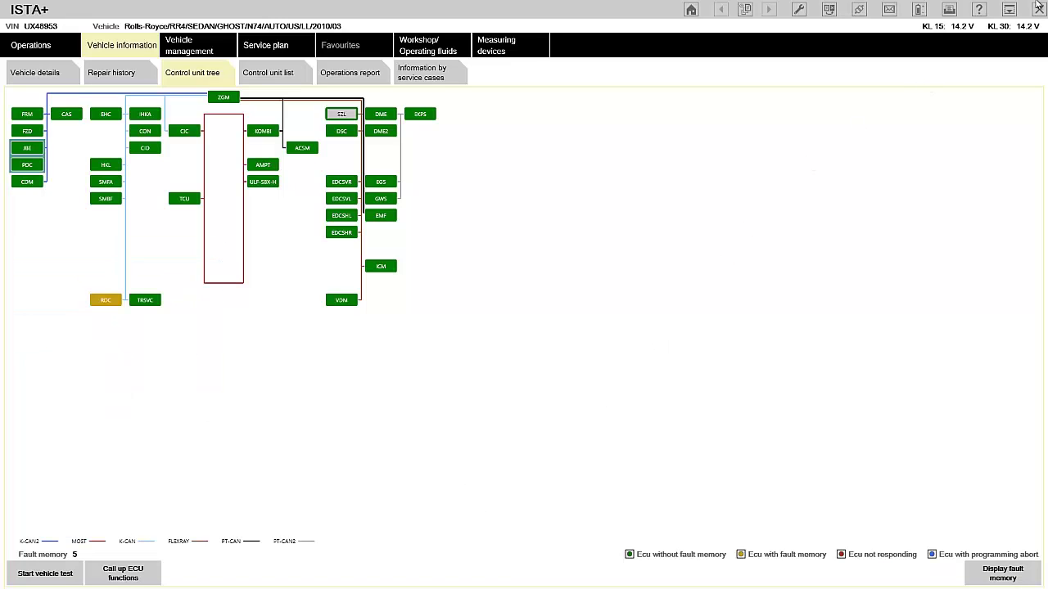
{"action": "left_click", "coordinate": [1010, 10]}
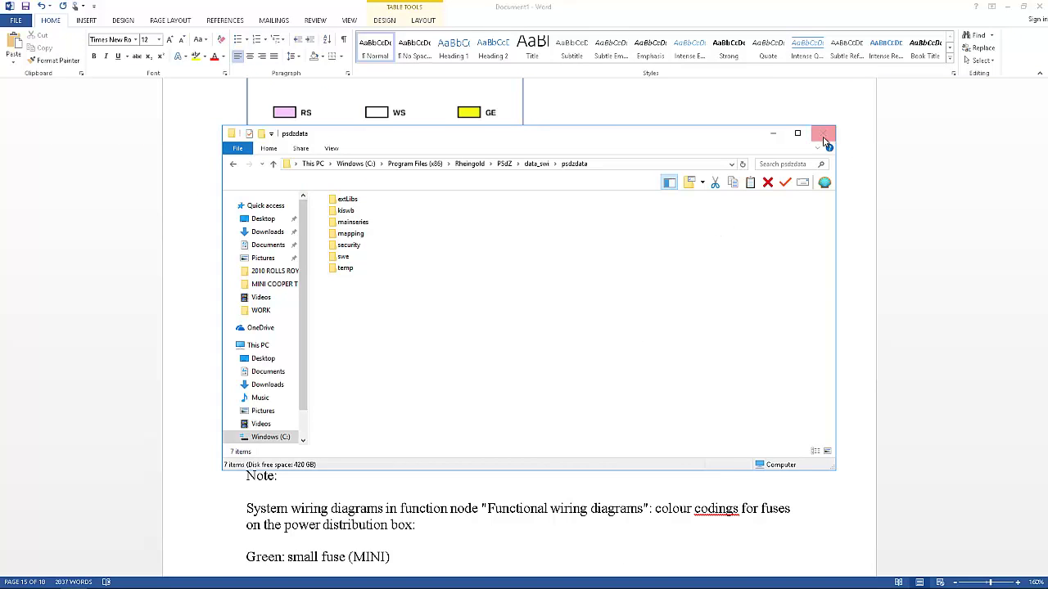
{"action": "left_click", "coordinate": [773, 133]}
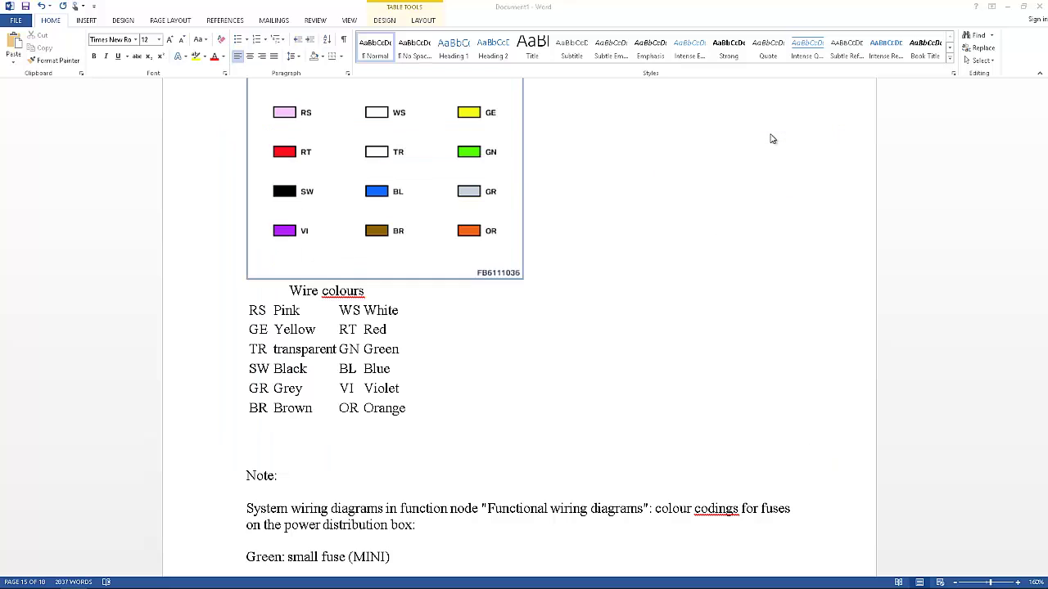
{"action": "left_click", "coordinate": [1008, 6]}
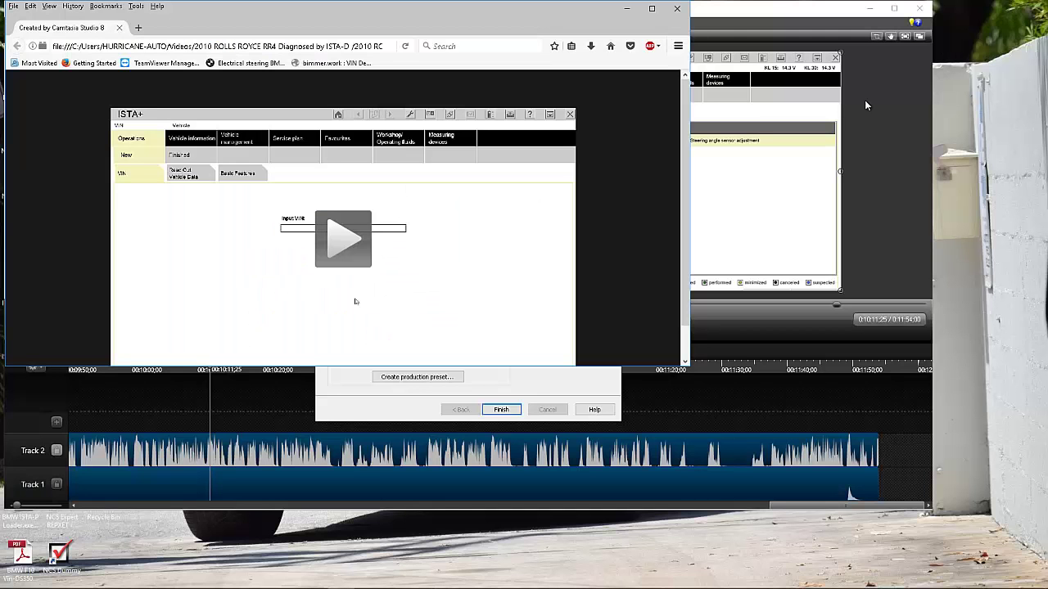
{"action": "left_click", "coordinate": [626, 8]}
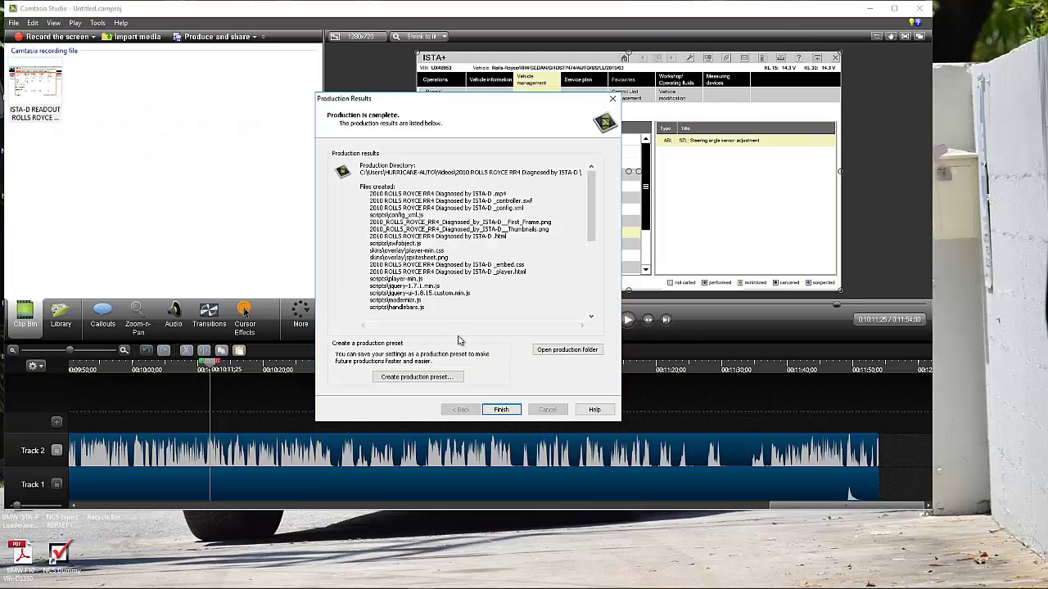
{"action": "left_click", "coordinate": [502, 410]}
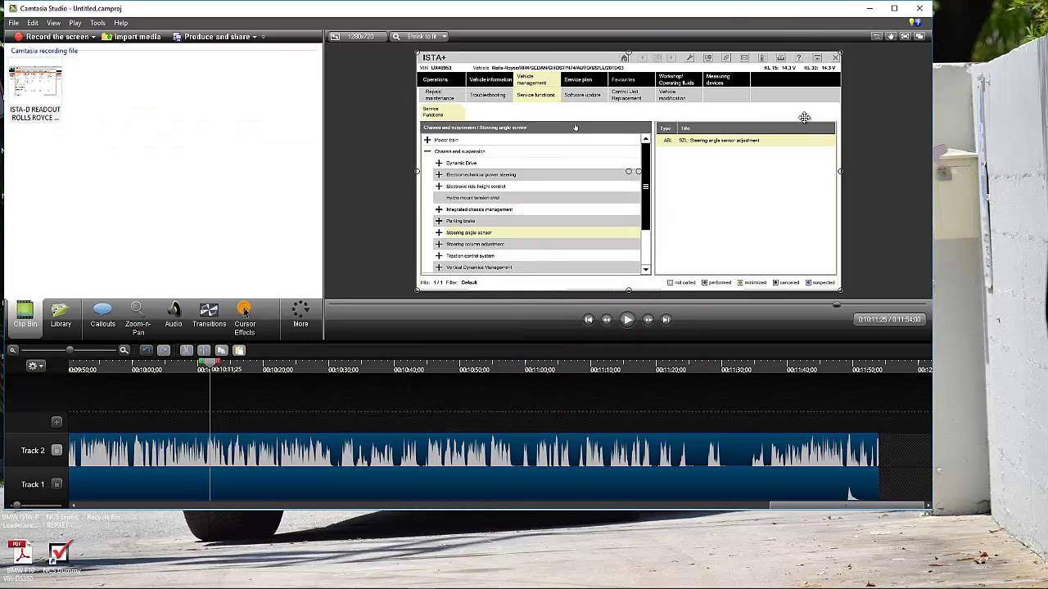
{"action": "left_click", "coordinate": [870, 8]}
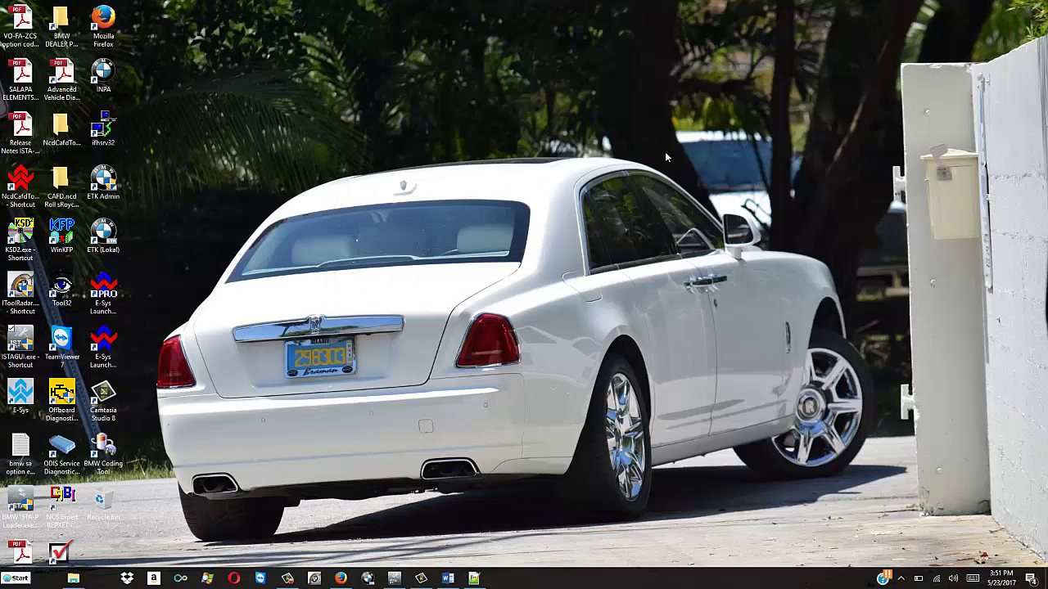
{"action": "right_click", "coordinate": [443, 327]}
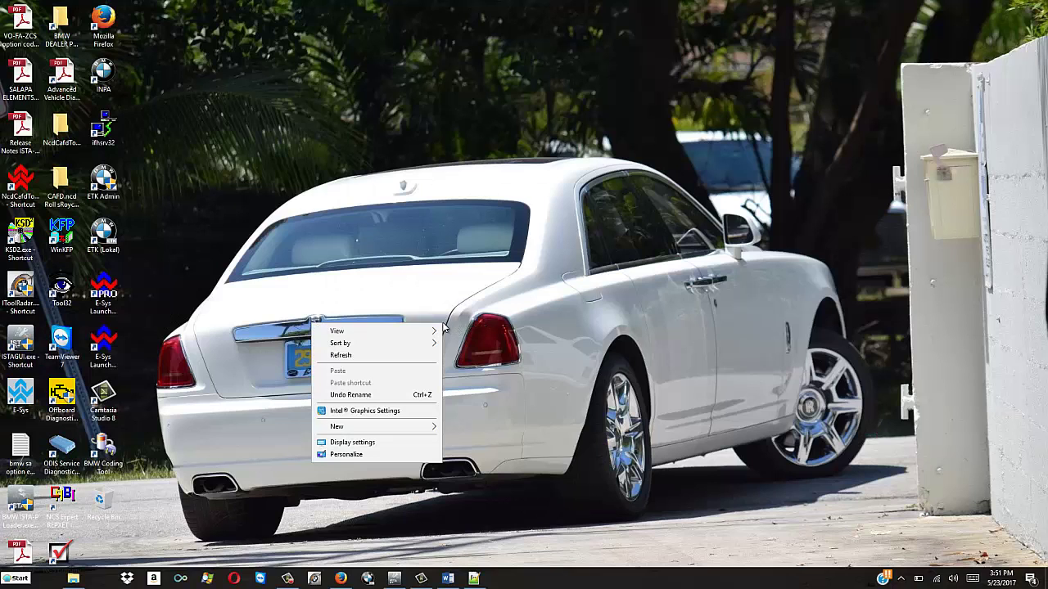
{"action": "left_click", "coordinate": [369, 442]}
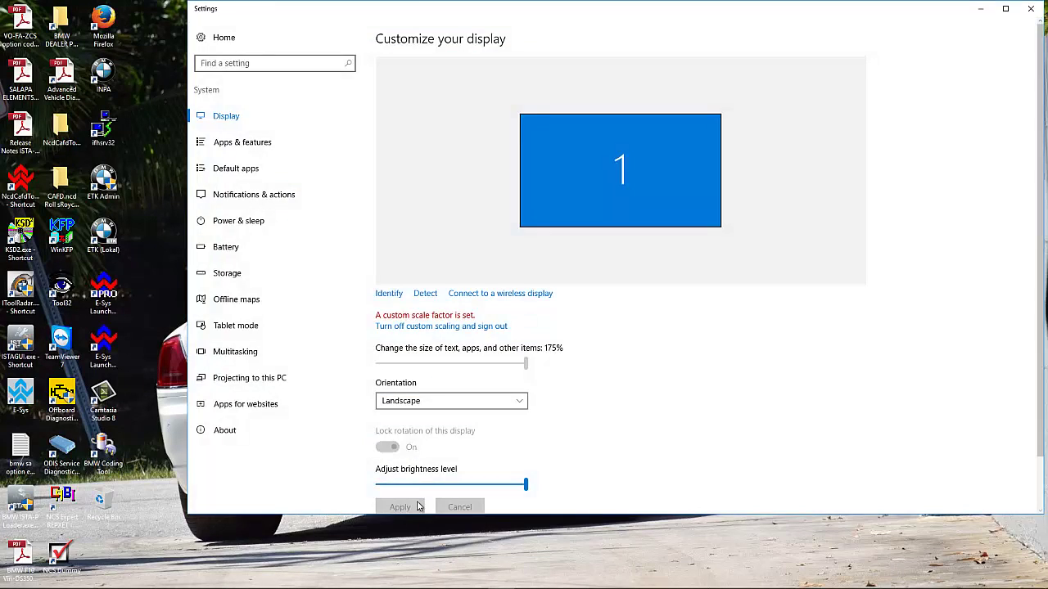
{"action": "left_click_drag", "start_coordinate": [511, 514], "coordinate": [512, 567]}
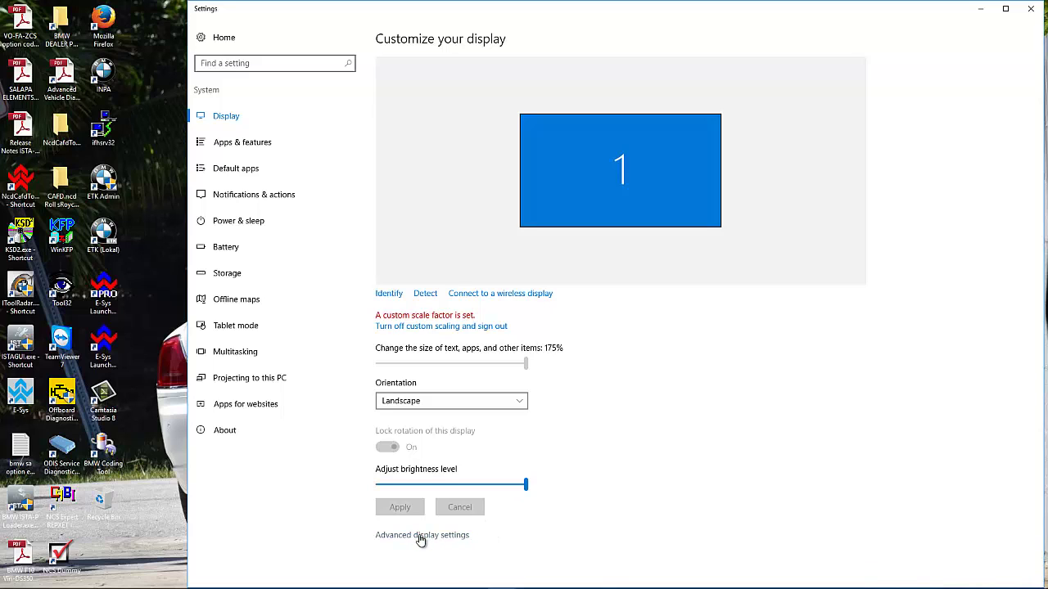
{"action": "left_click", "coordinate": [422, 536]}
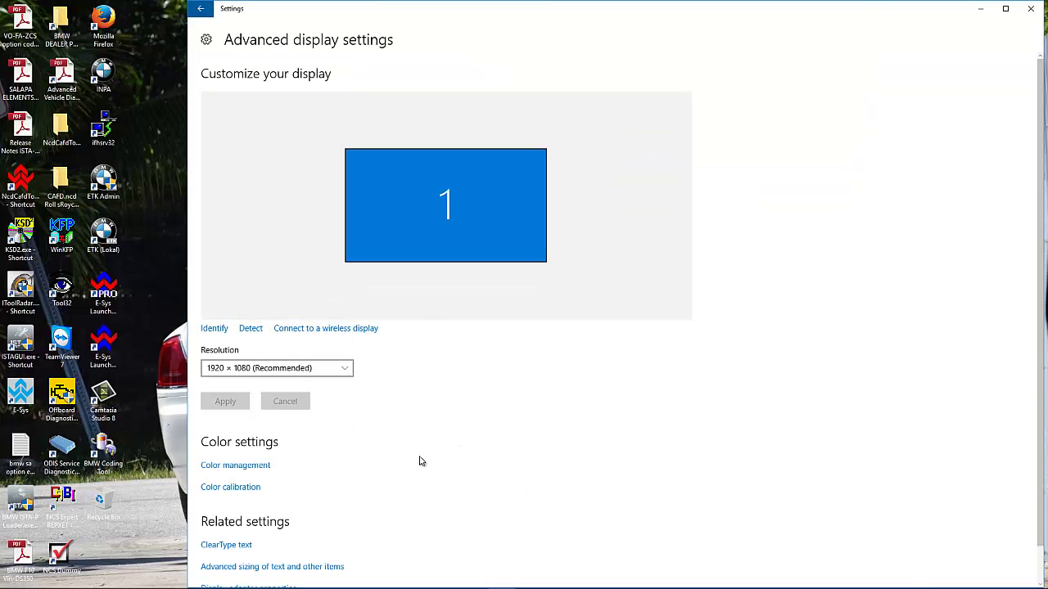
{"action": "scroll", "coordinate": [419, 462], "scroll_direction": "down", "scroll_amount": 1}
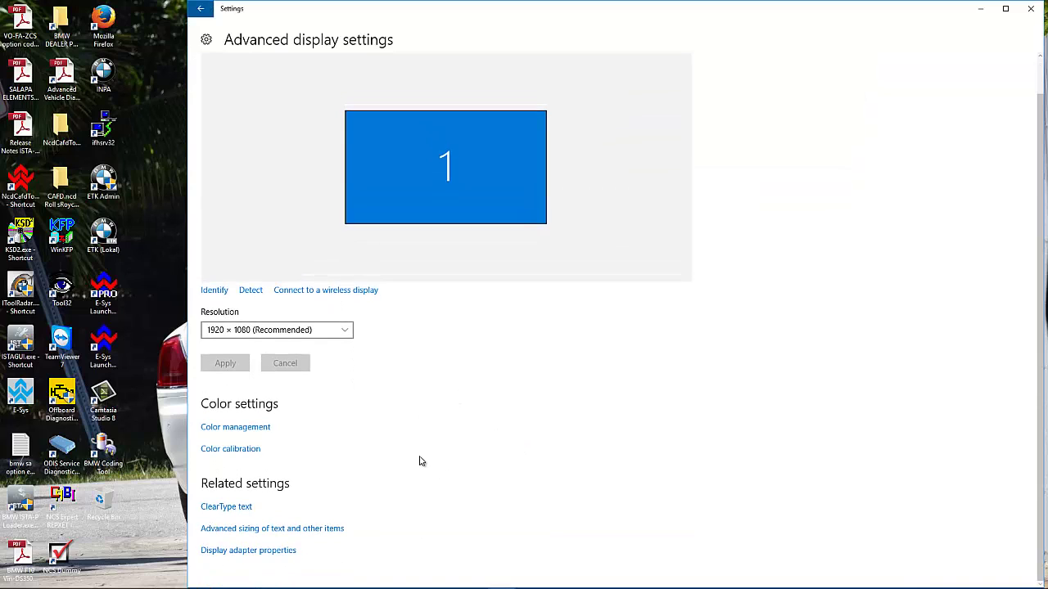
{"action": "left_click", "coordinate": [266, 530]}
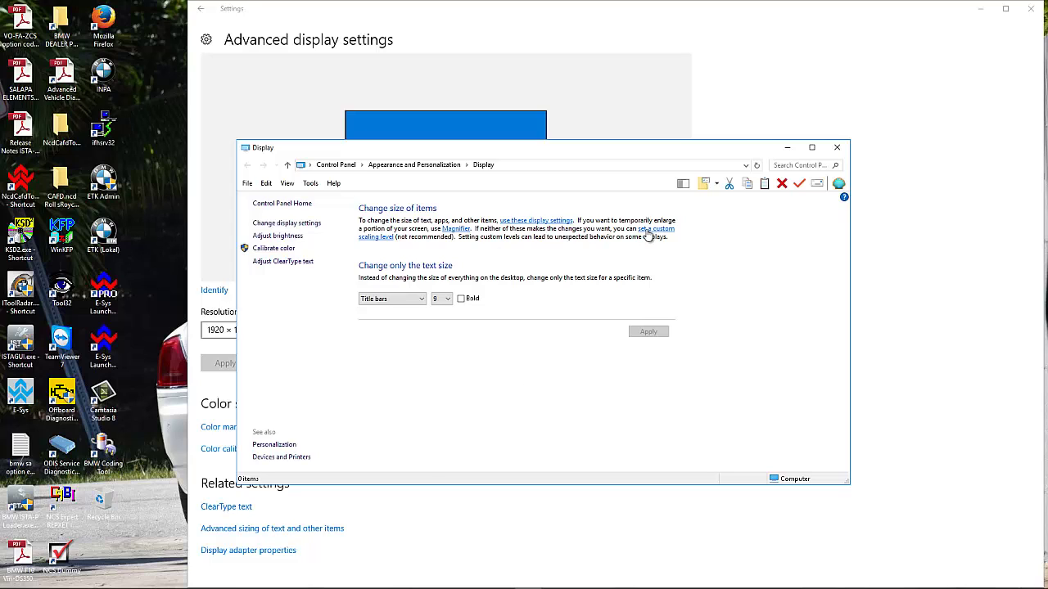
{"action": "left_click", "coordinate": [647, 235]}
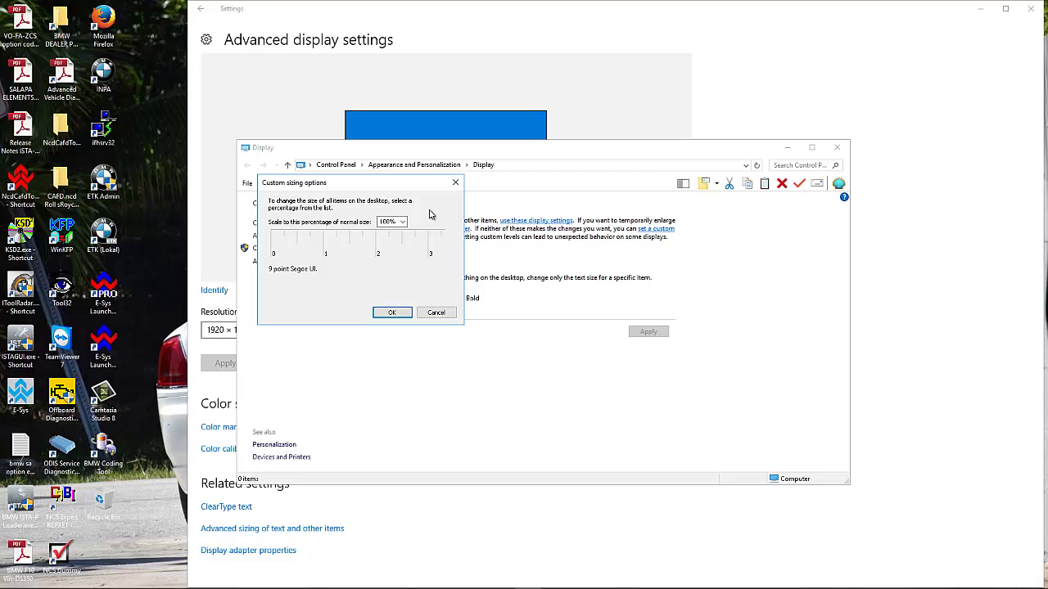
{"action": "left_click", "coordinate": [402, 222]}
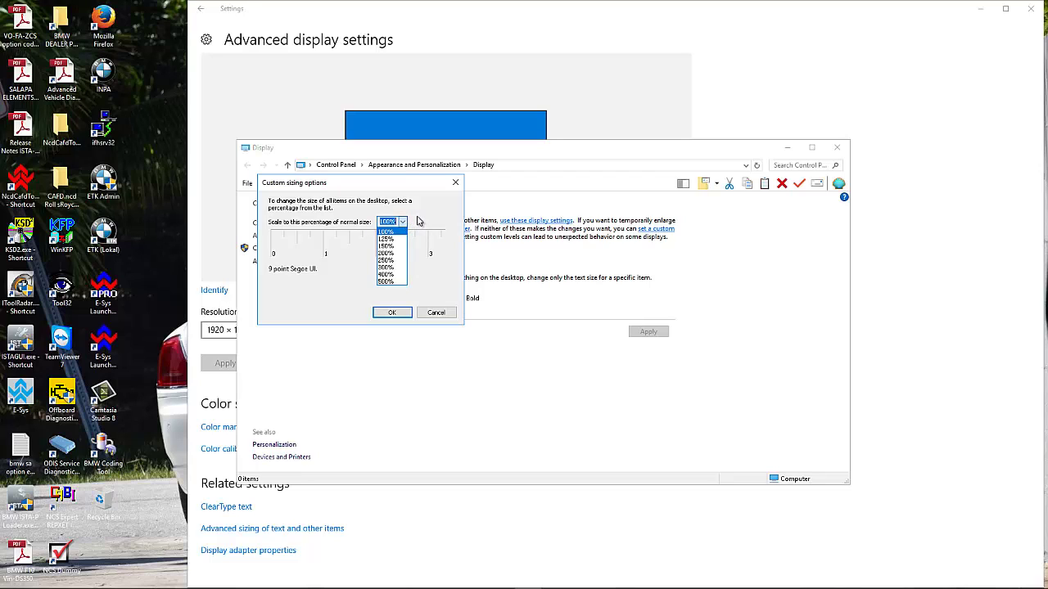
{"action": "left_click", "coordinate": [417, 221]}
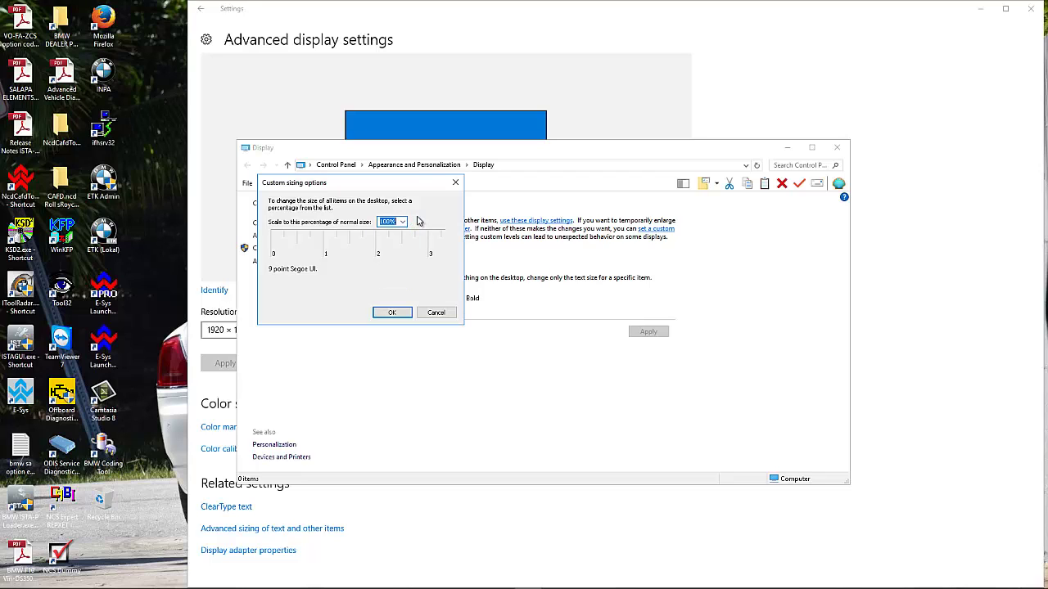
{"action": "left_click", "coordinate": [403, 223]}
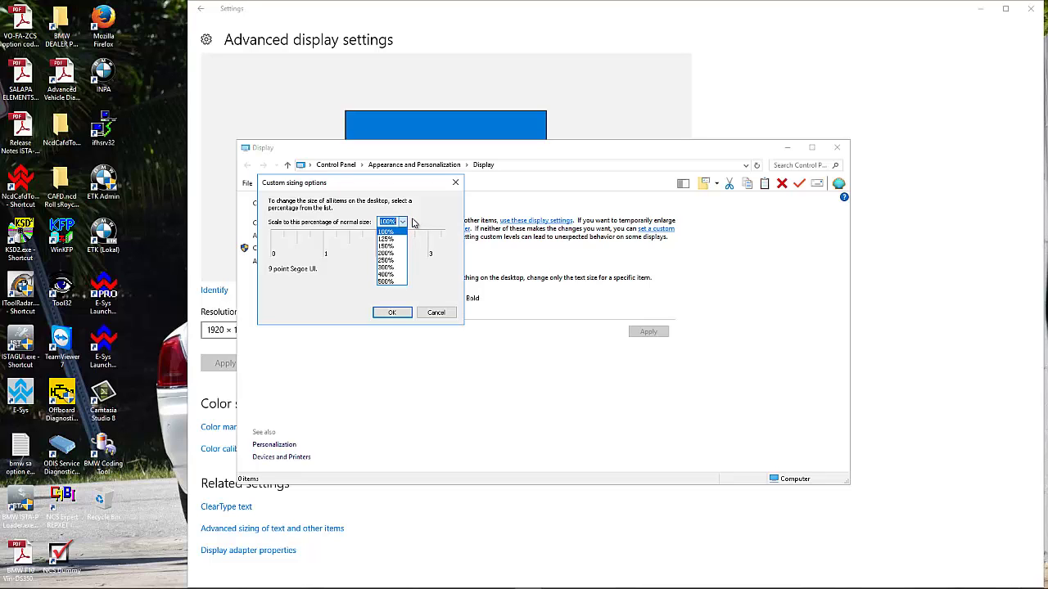
{"action": "left_click", "coordinate": [399, 314]}
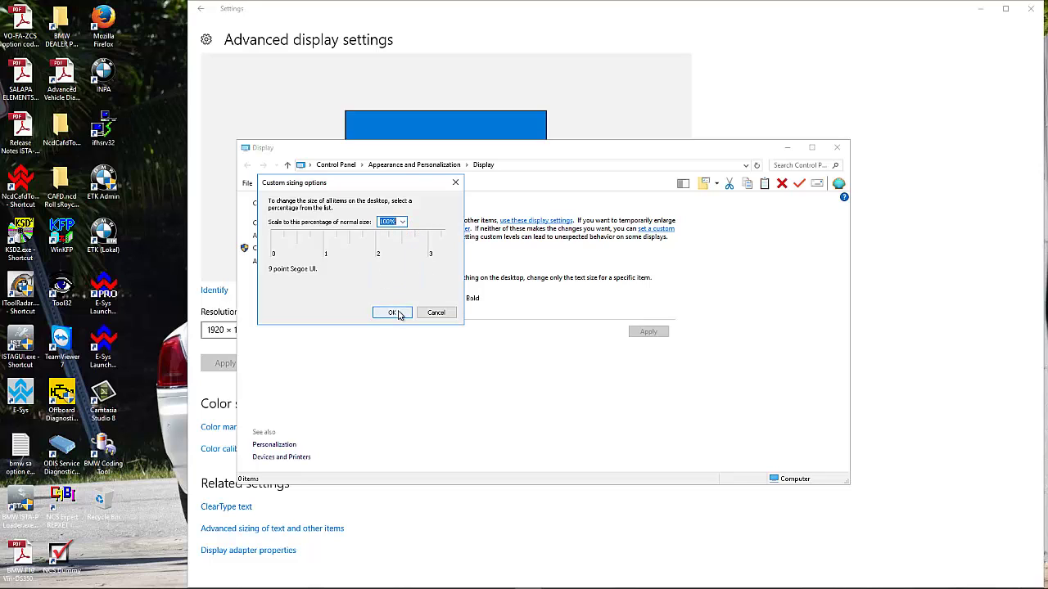
{"action": "left_click", "coordinate": [450, 317]}
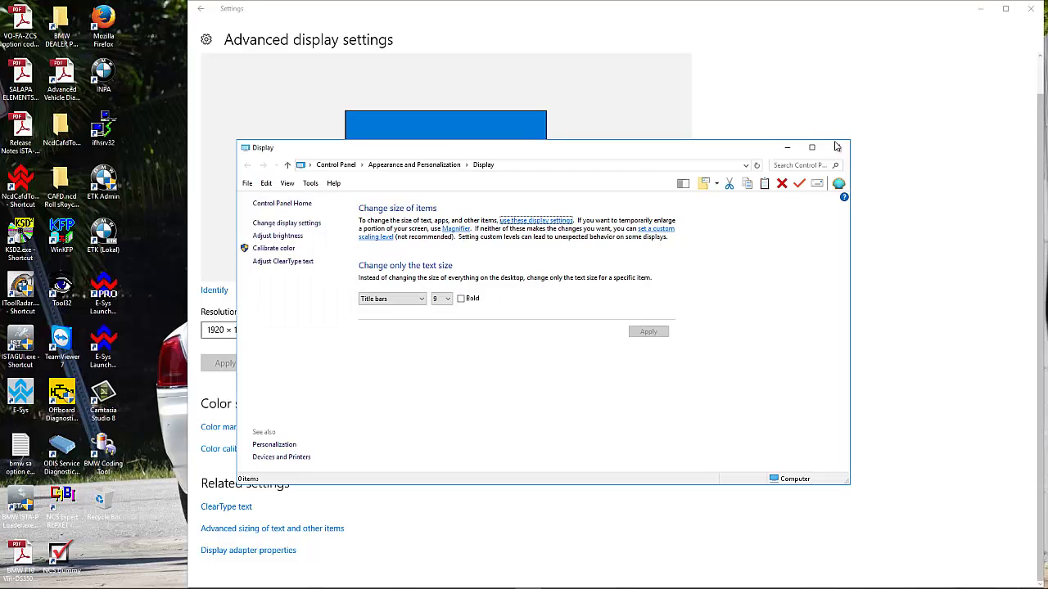
{"action": "left_click", "coordinate": [836, 149]}
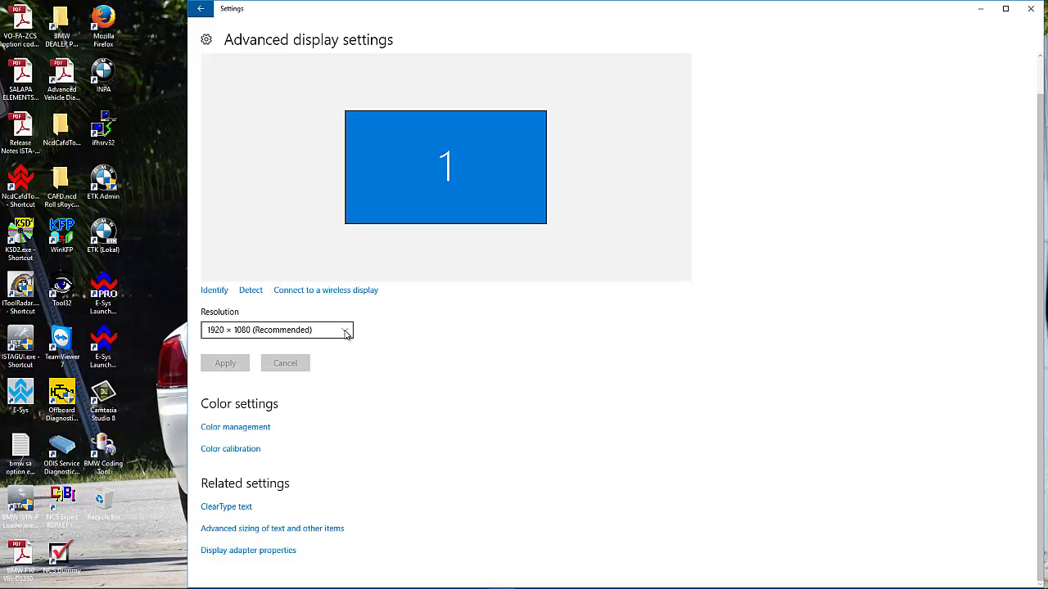
{"action": "left_click", "coordinate": [1031, 9]}
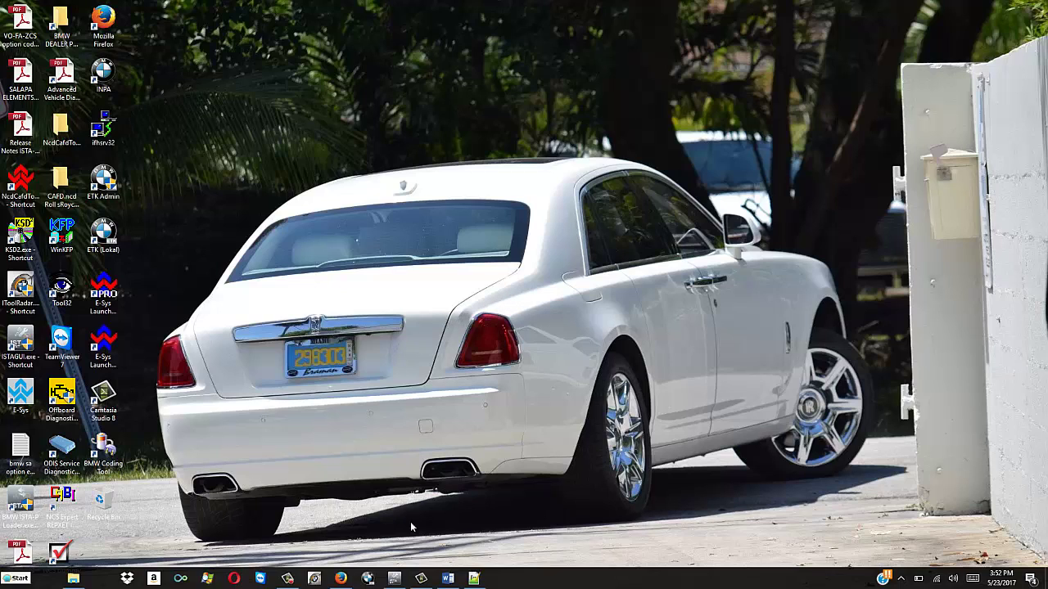
Scroll the Word manual back to the line colours section on page 14, then return to ISTA+.
{"action": "left_click", "coordinate": [448, 578]}
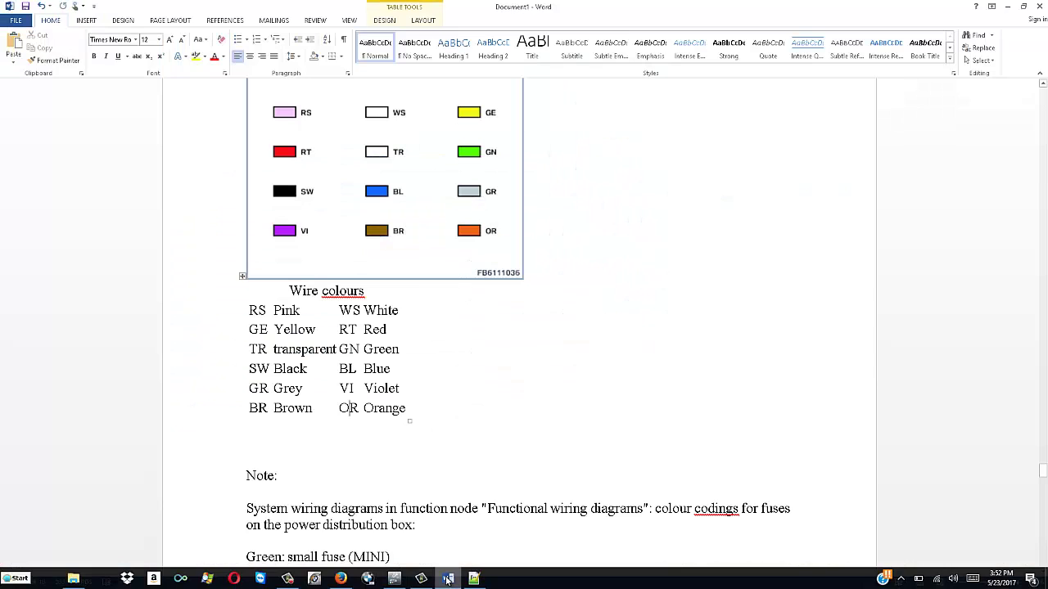
{"action": "scroll", "coordinate": [442, 381], "scroll_direction": "up", "scroll_amount": 3}
{"action": "scroll", "coordinate": [444, 383], "scroll_direction": "up", "scroll_amount": 10}
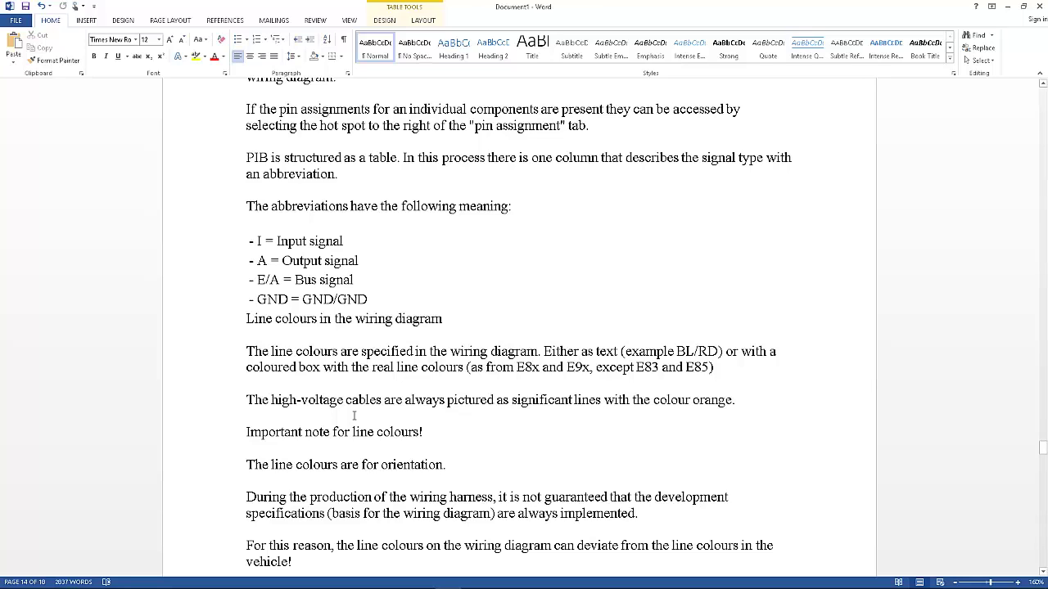
{"action": "key", "text": "super"}
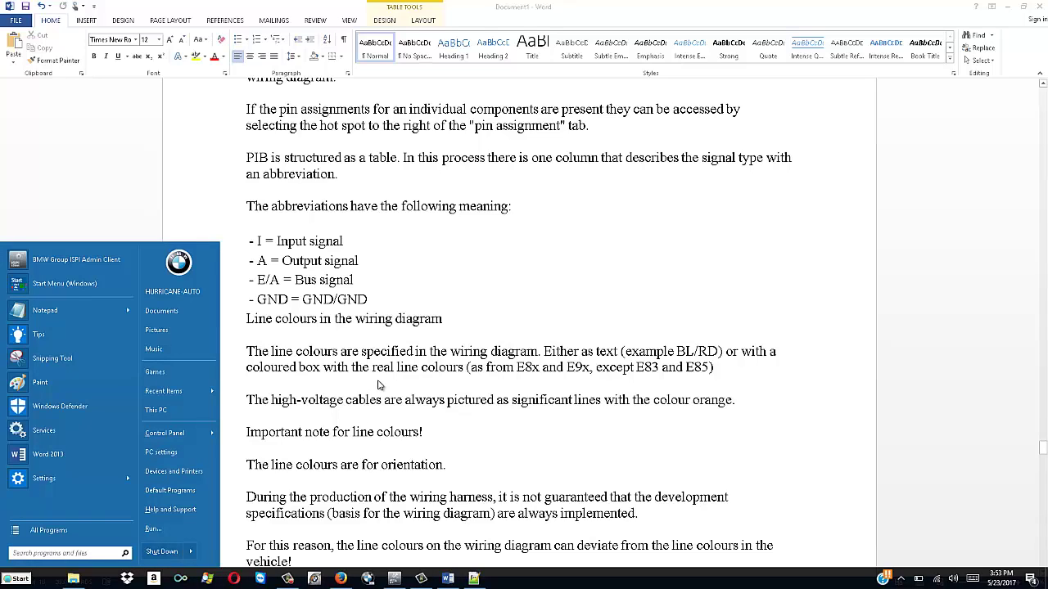
{"action": "left_click", "coordinate": [395, 580]}
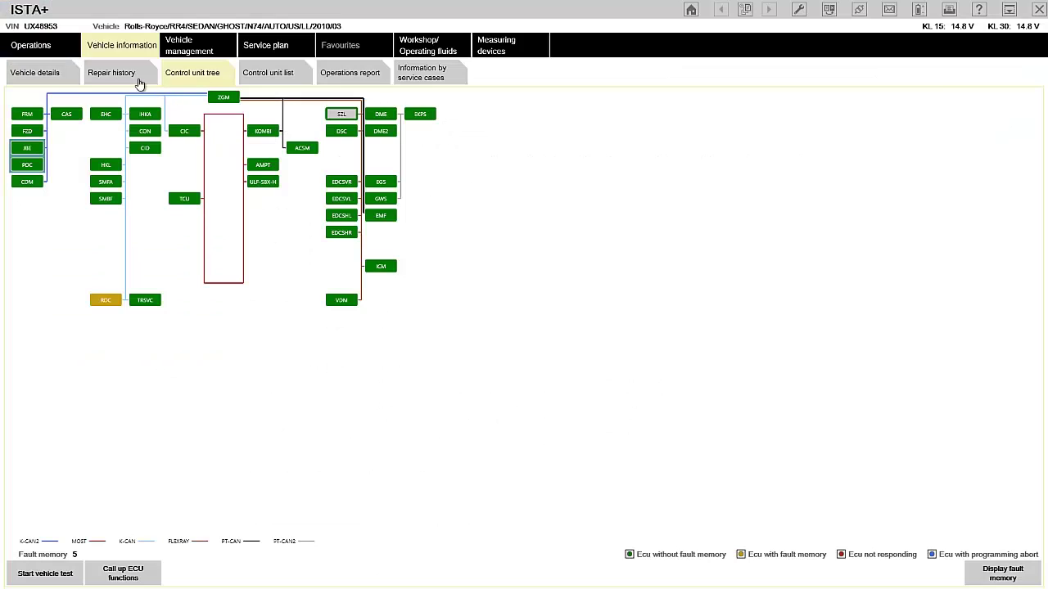
Calculate a test plan from the fault memory and select the front wheel electronics modules.
{"action": "left_click", "coordinate": [182, 51]}
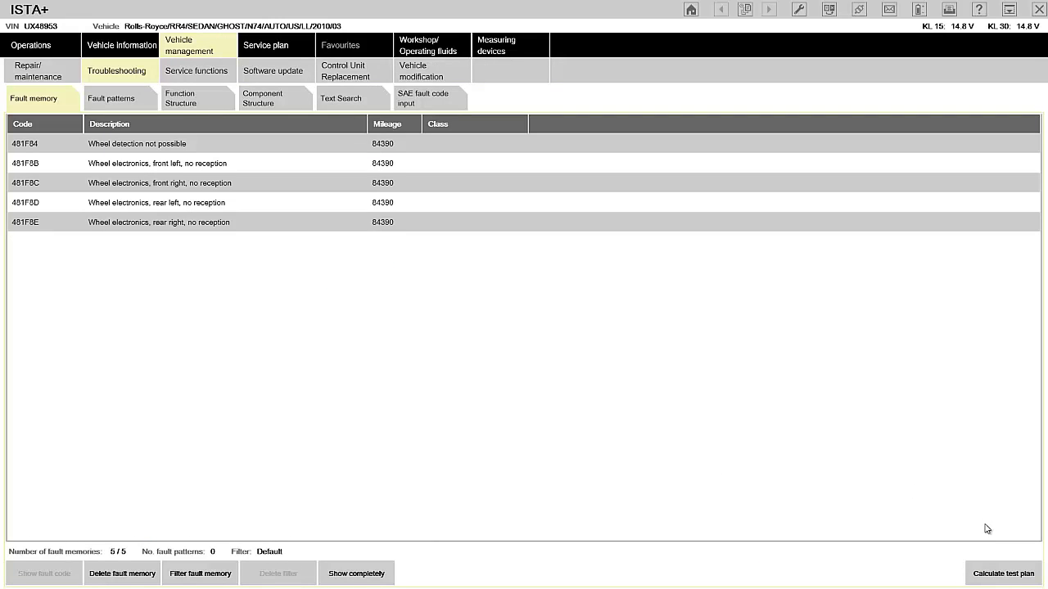
{"action": "left_click", "coordinate": [989, 577]}
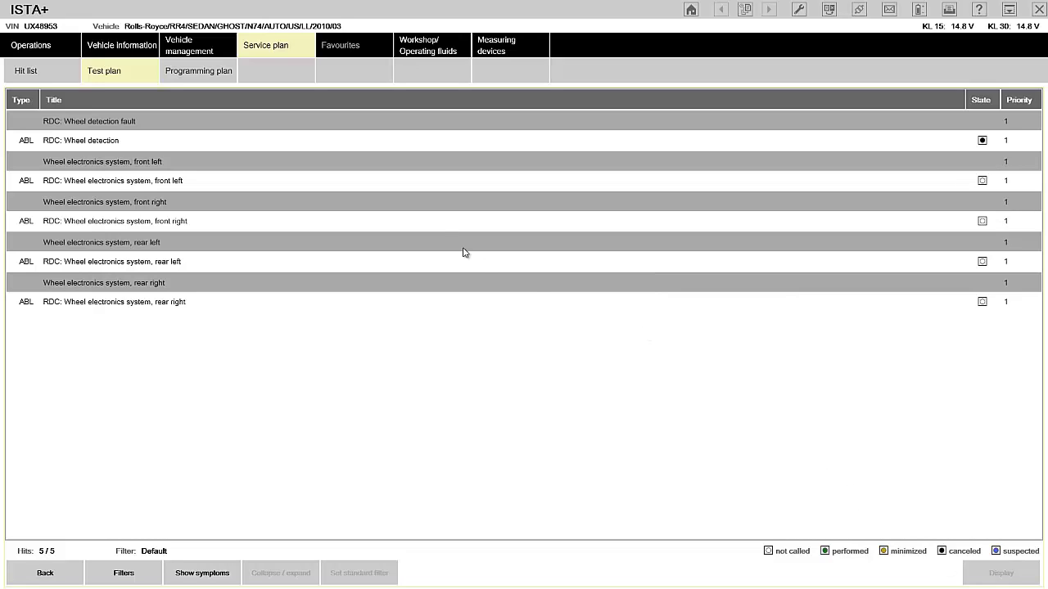
{"action": "left_click", "coordinate": [390, 203]}
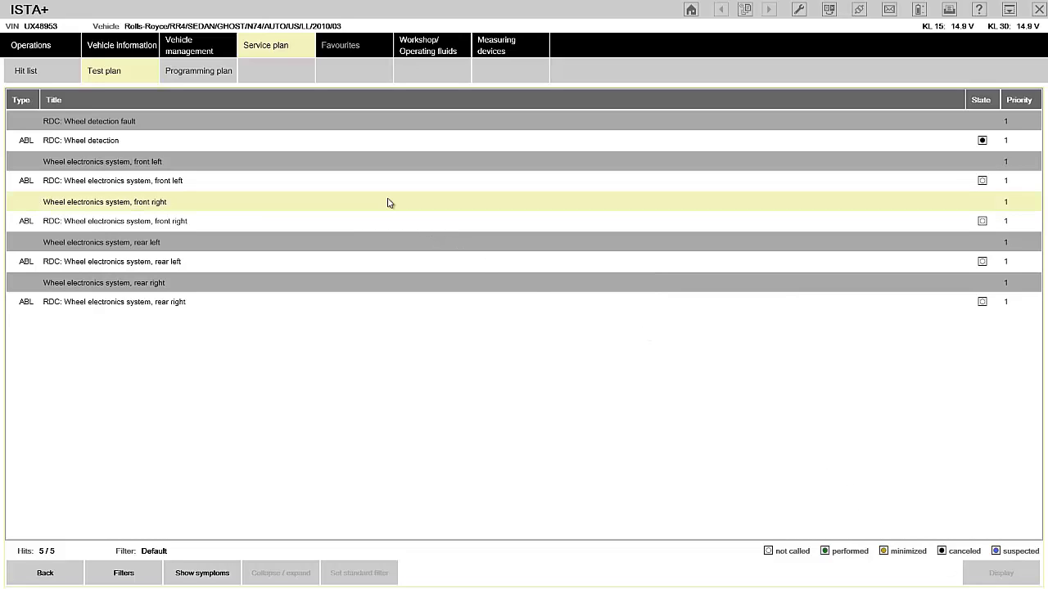
{"action": "left_click", "coordinate": [312, 178]}
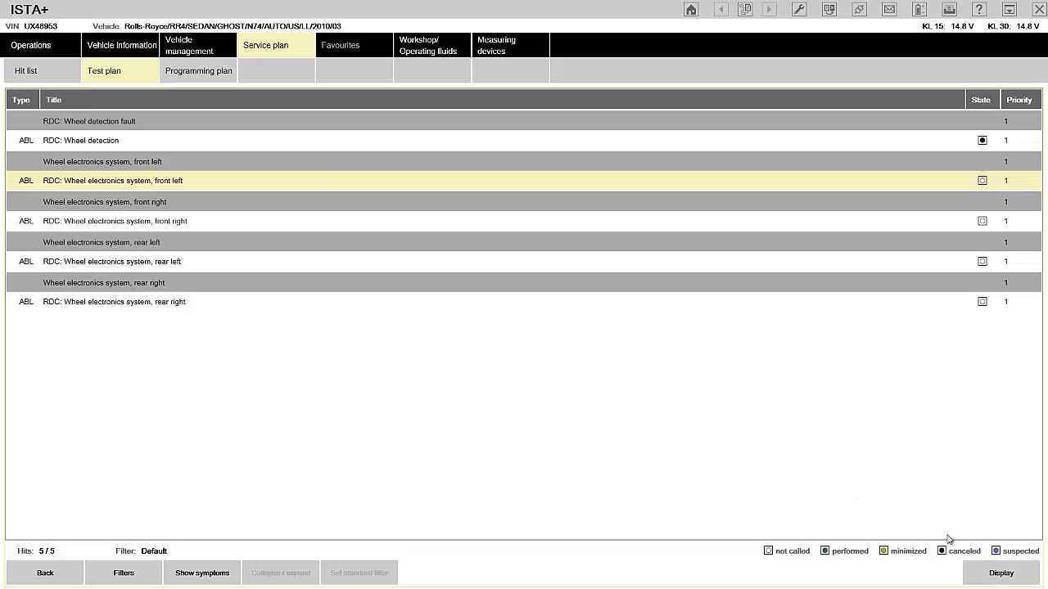
Open the front-left wheel electronics test and advance two pages past the fault data.
{"action": "left_click", "coordinate": [1001, 574]}
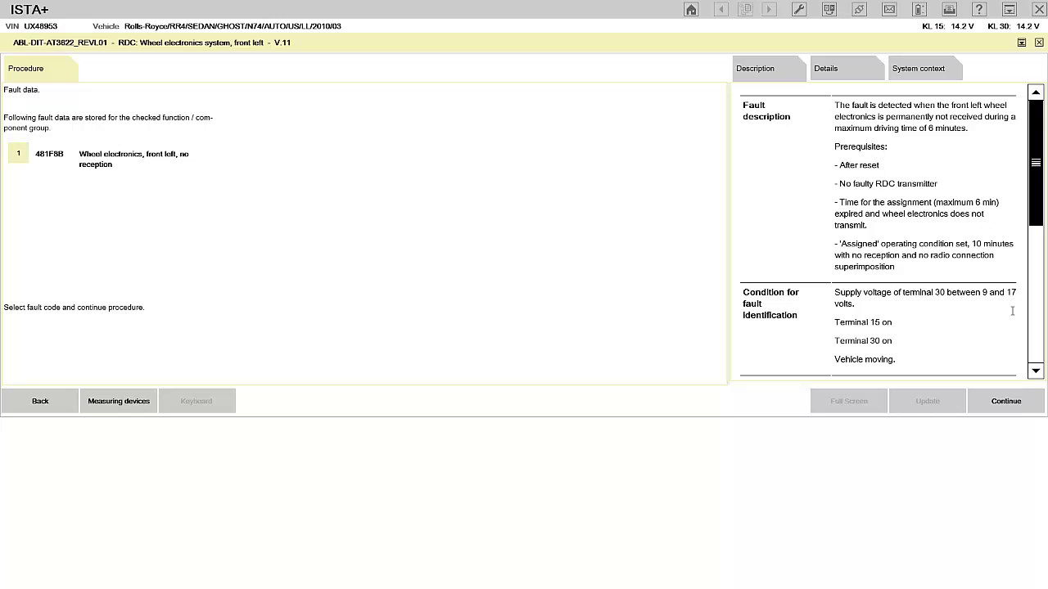
{"action": "left_click", "coordinate": [1009, 402]}
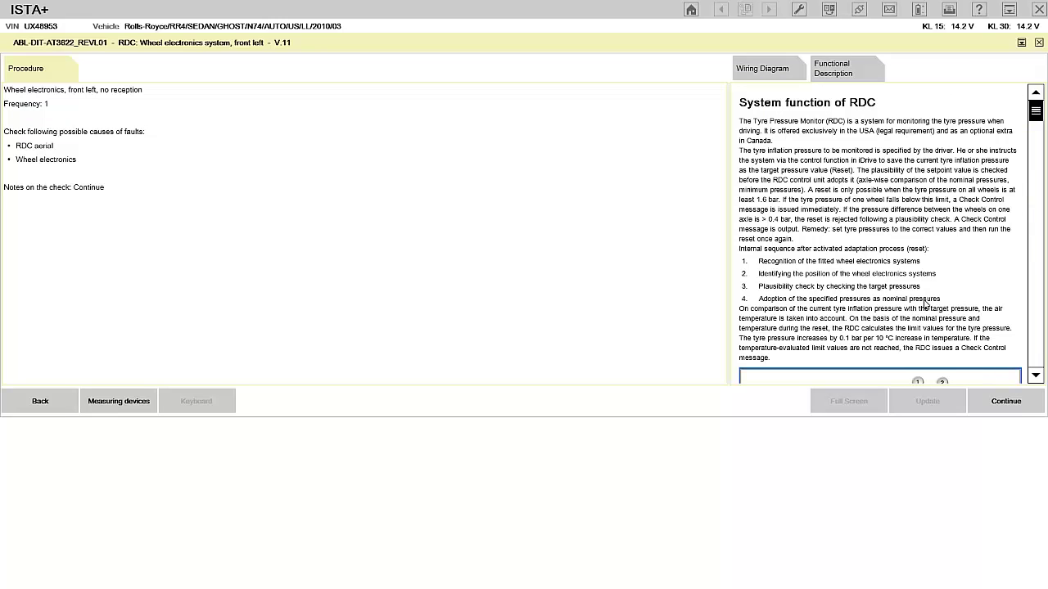
{"action": "left_click", "coordinate": [1006, 402]}
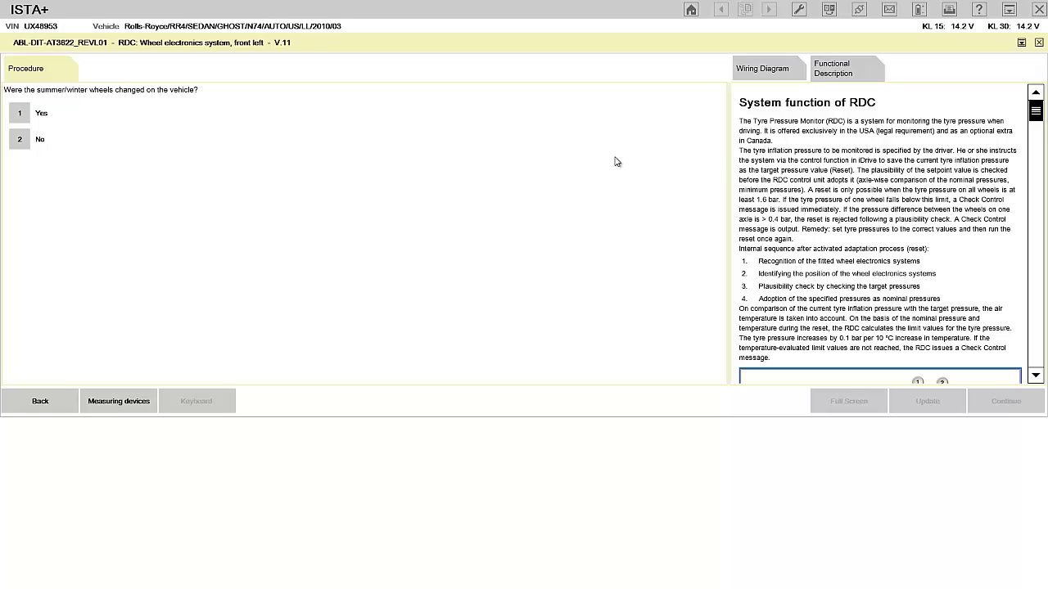
Step back out of the test, close it and confirm Yes to cancel the diagnosis.
{"action": "left_click", "coordinate": [41, 402]}
{"action": "left_click", "coordinate": [41, 402]}
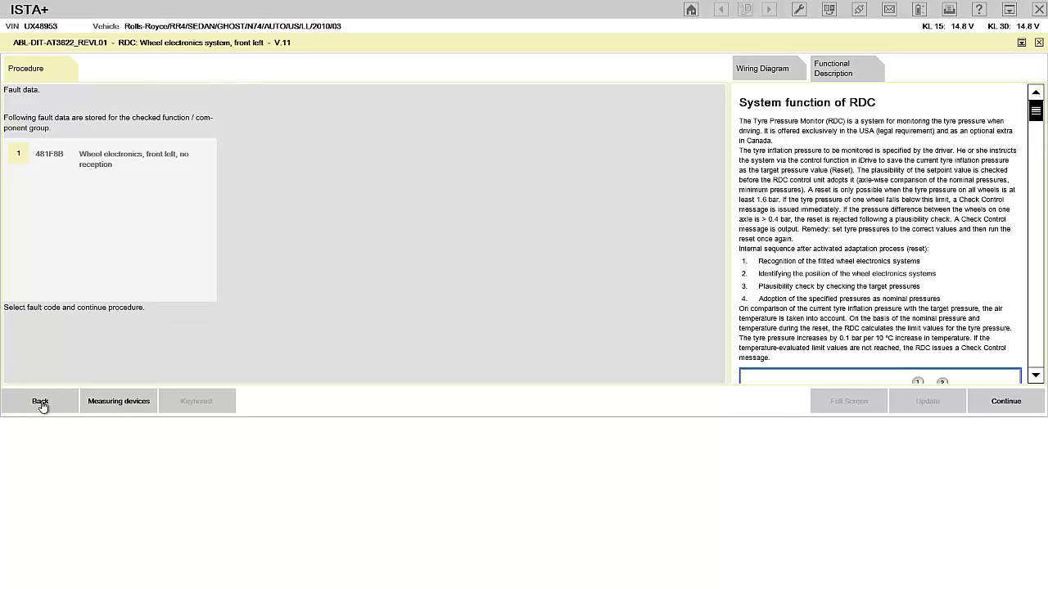
{"action": "left_click", "coordinate": [42, 403]}
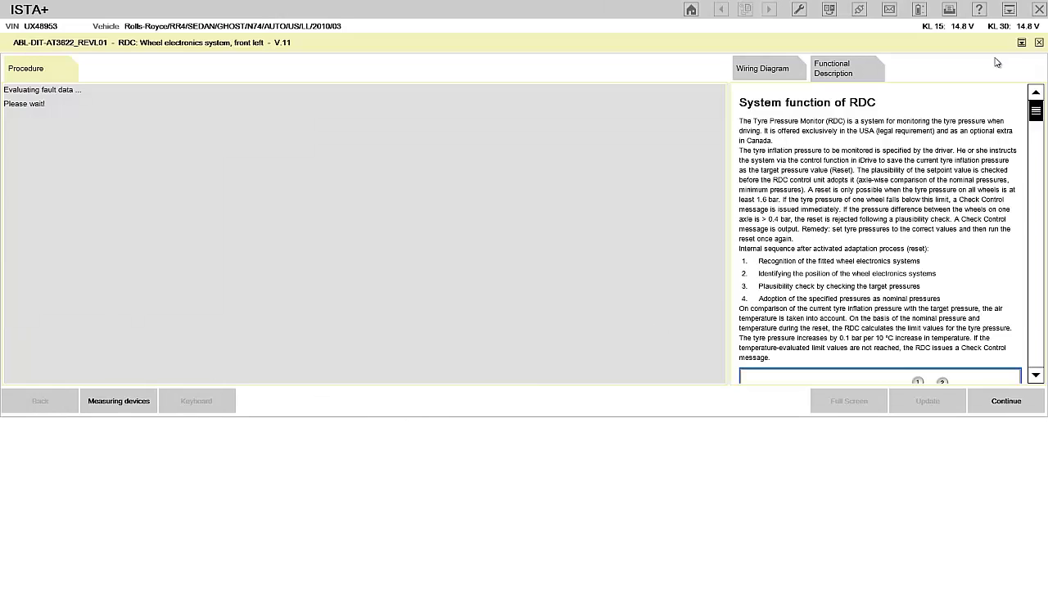
{"action": "left_click", "coordinate": [1038, 44]}
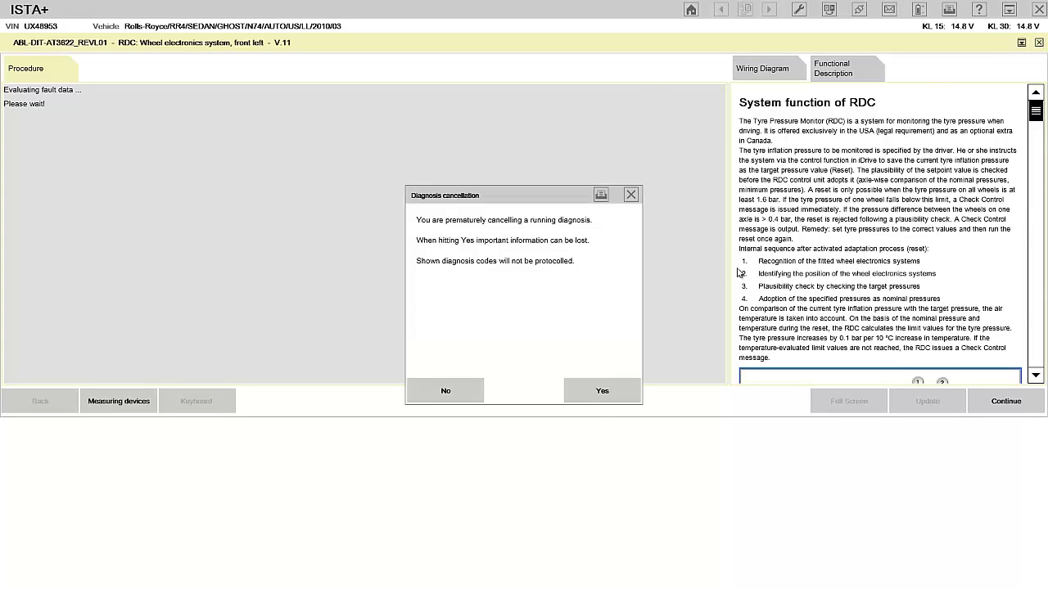
{"action": "left_click", "coordinate": [618, 382]}
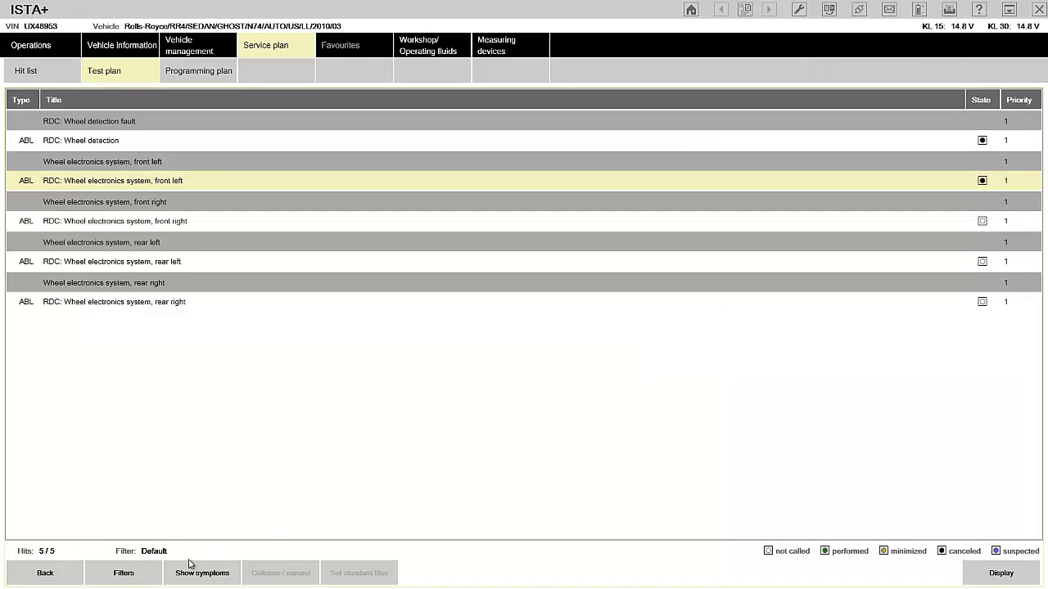
Filter the test plan to all information types except Special Tool (SWZ), then reopen the front-left test.
{"action": "left_click", "coordinate": [136, 574]}
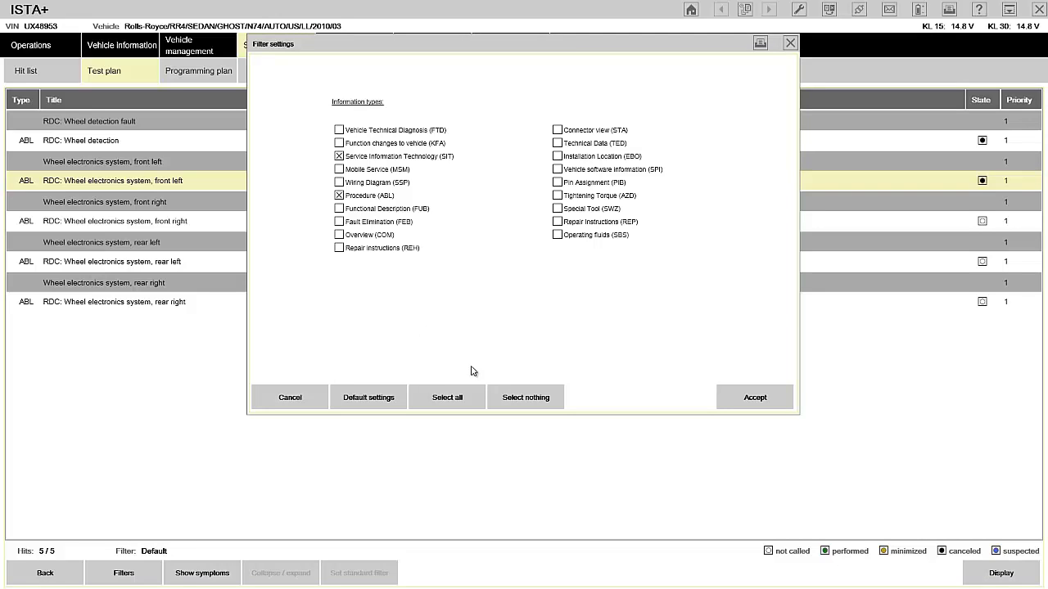
{"action": "left_click", "coordinate": [458, 397]}
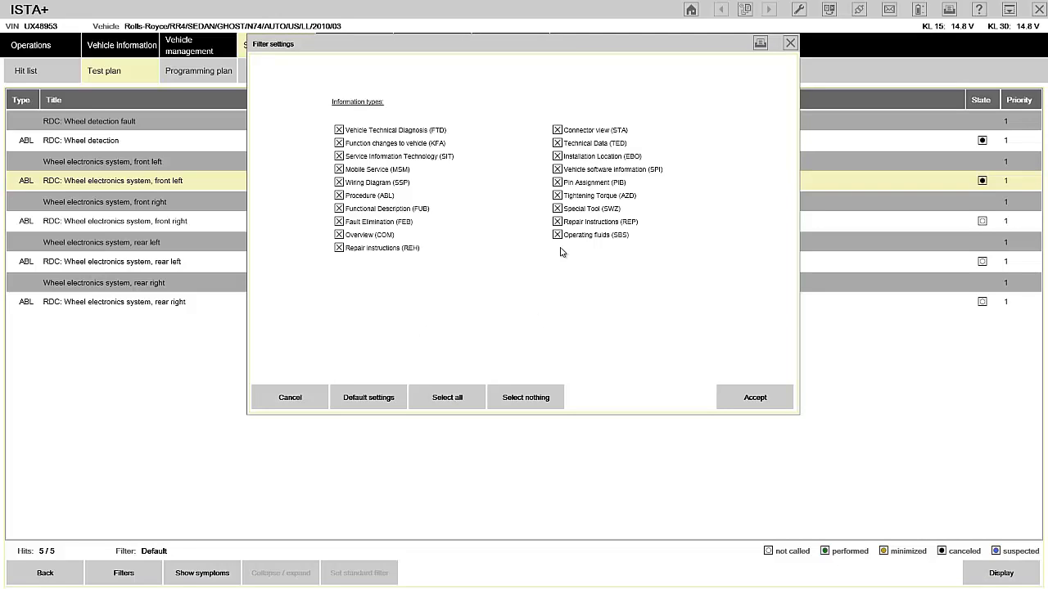
{"action": "left_click", "coordinate": [558, 210]}
{"action": "left_click", "coordinate": [745, 401]}
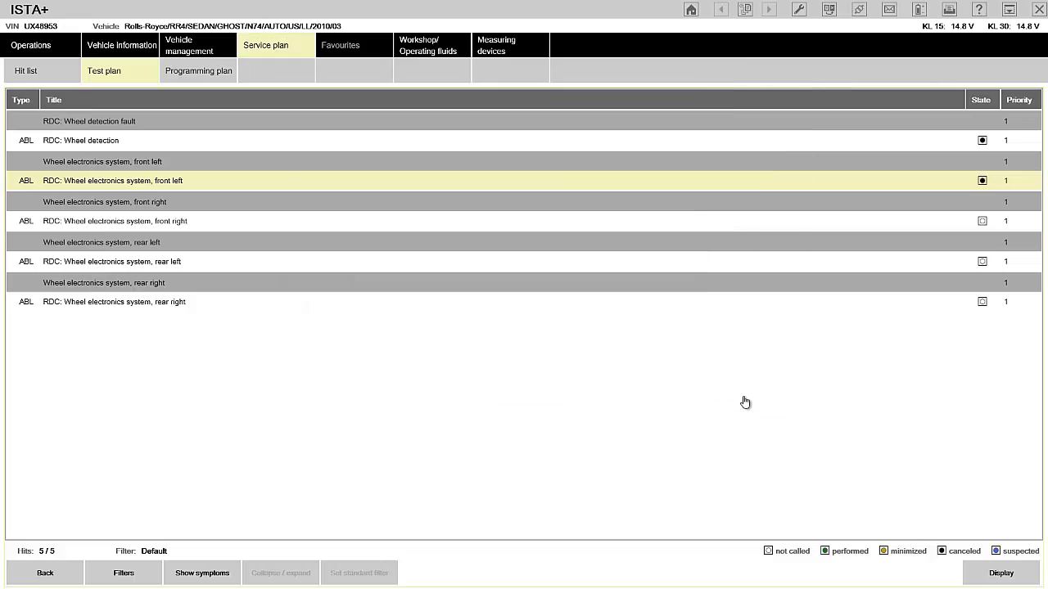
{"action": "left_click", "coordinate": [976, 564]}
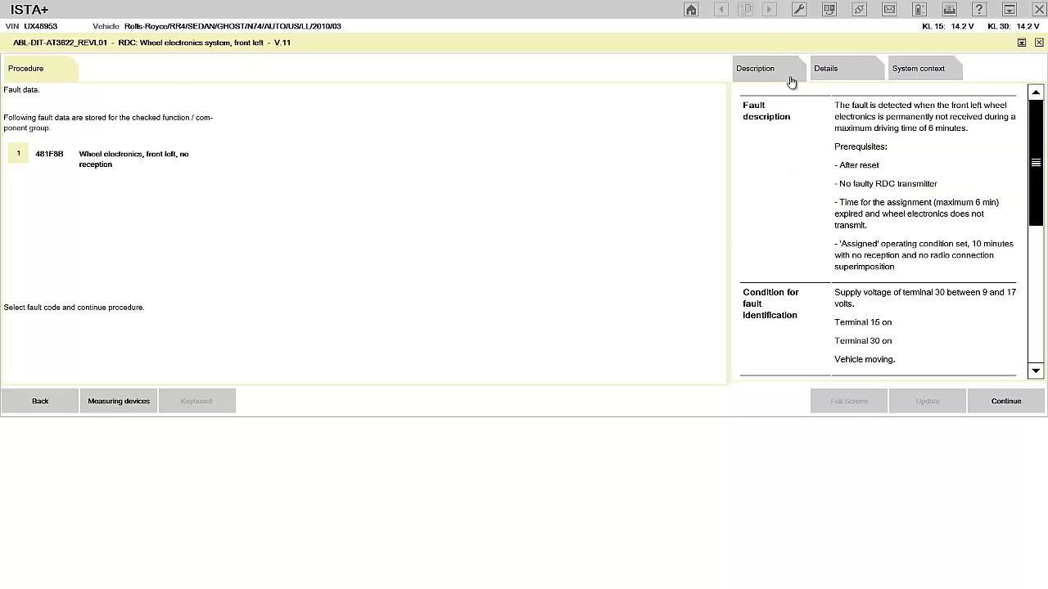
Review the fault's Details and System context, then continue into the procedure.
{"action": "left_click", "coordinate": [820, 71]}
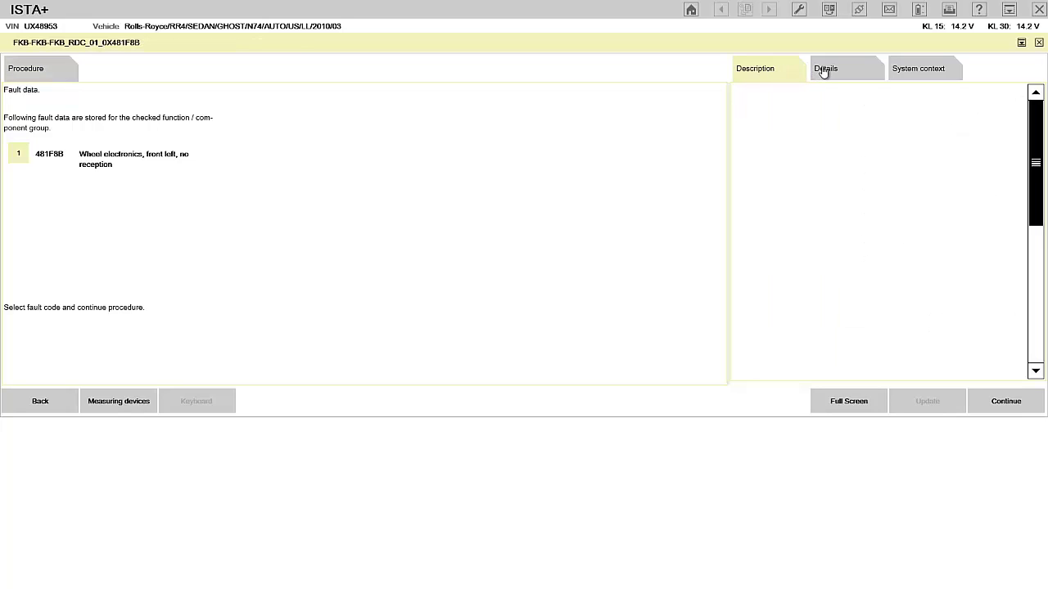
{"action": "left_click", "coordinate": [925, 76]}
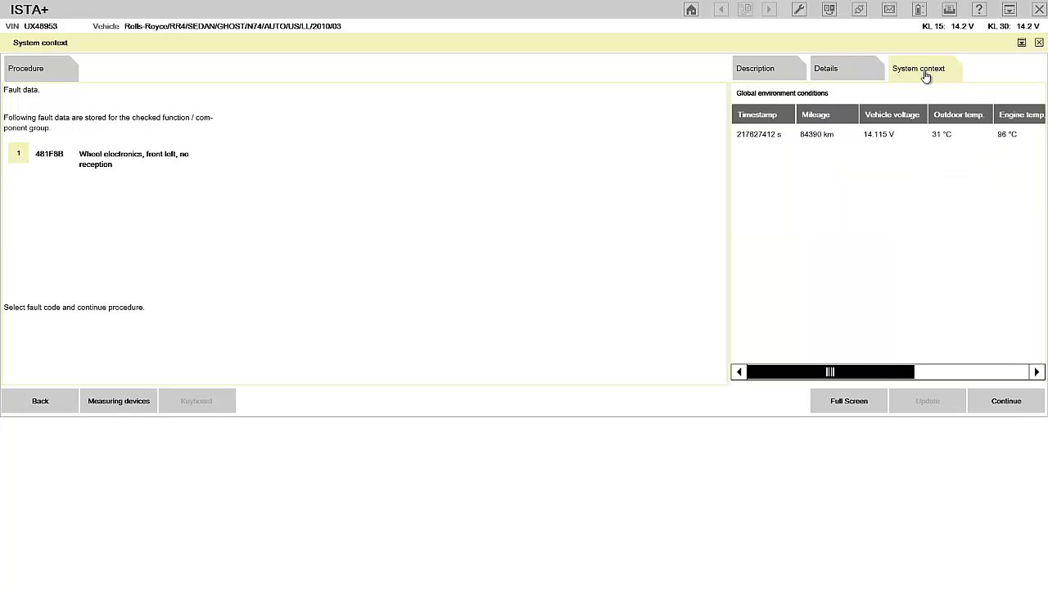
{"action": "left_click", "coordinate": [1000, 401]}
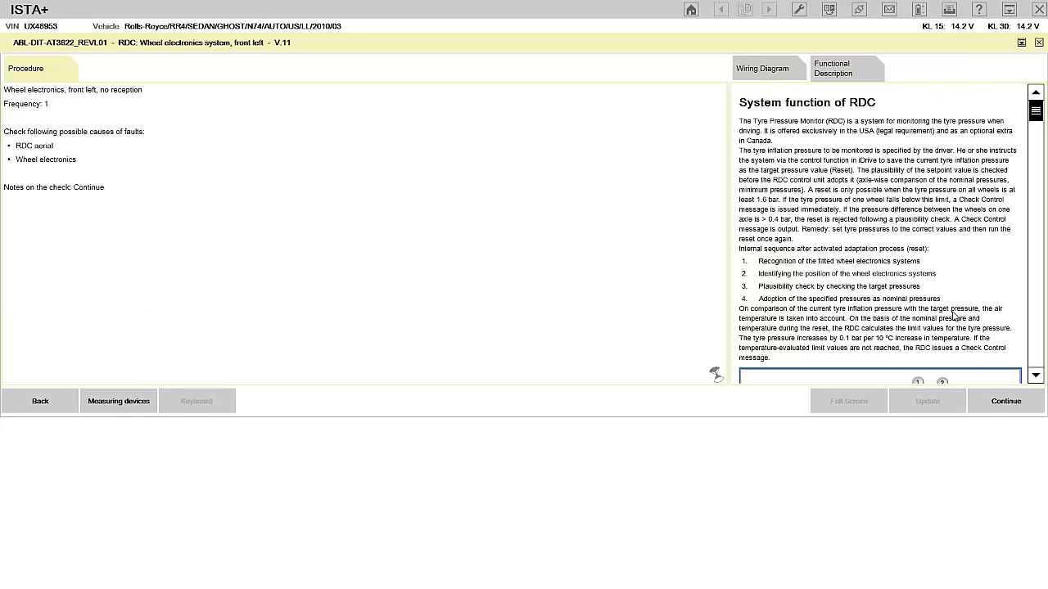
{"action": "left_click", "coordinate": [1009, 400]}
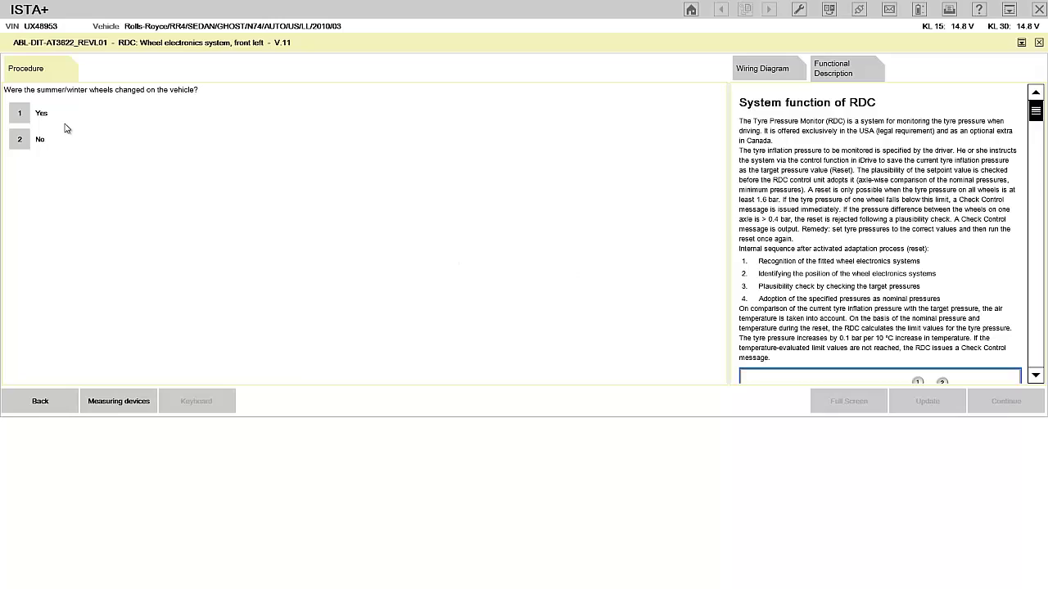
Answer Yes to wheels changed and metal valves fitted, and acknowledge the RDC aerial step.
{"action": "left_click", "coordinate": [23, 113]}
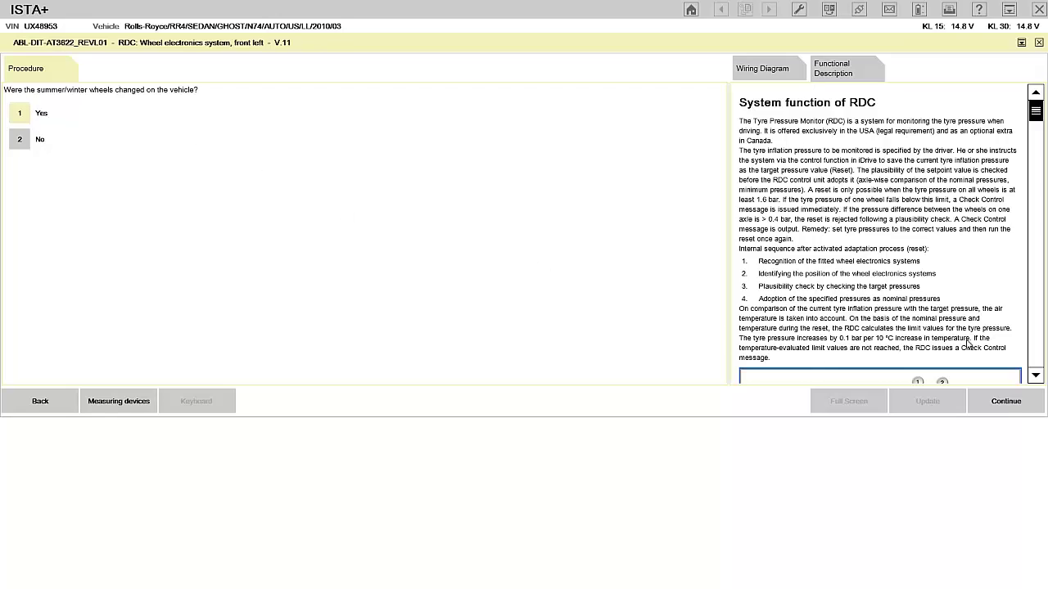
{"action": "left_click", "coordinate": [1006, 400]}
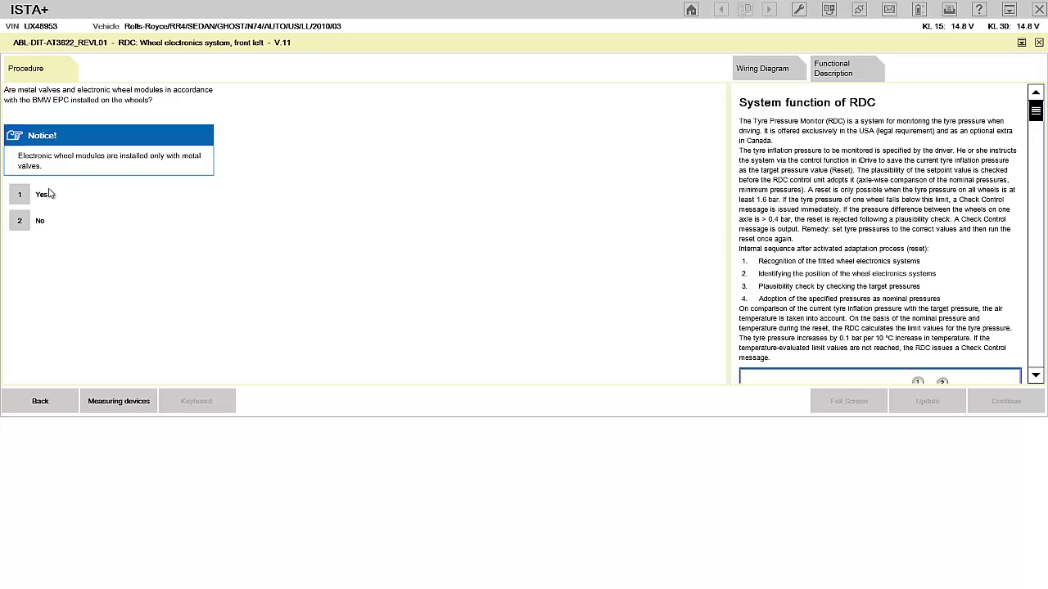
{"action": "left_click", "coordinate": [20, 196]}
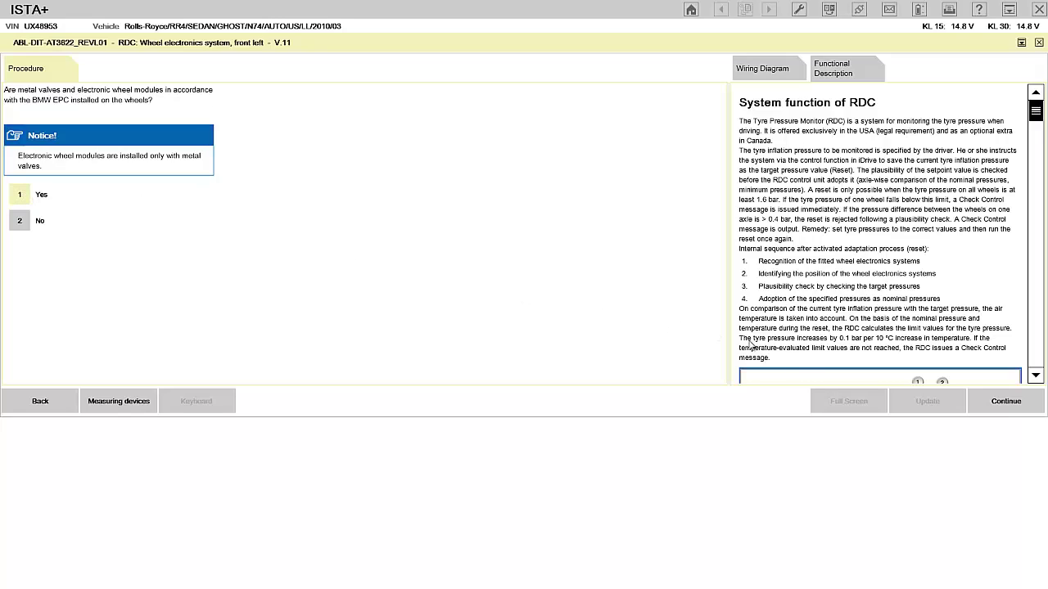
{"action": "left_click", "coordinate": [1006, 402]}
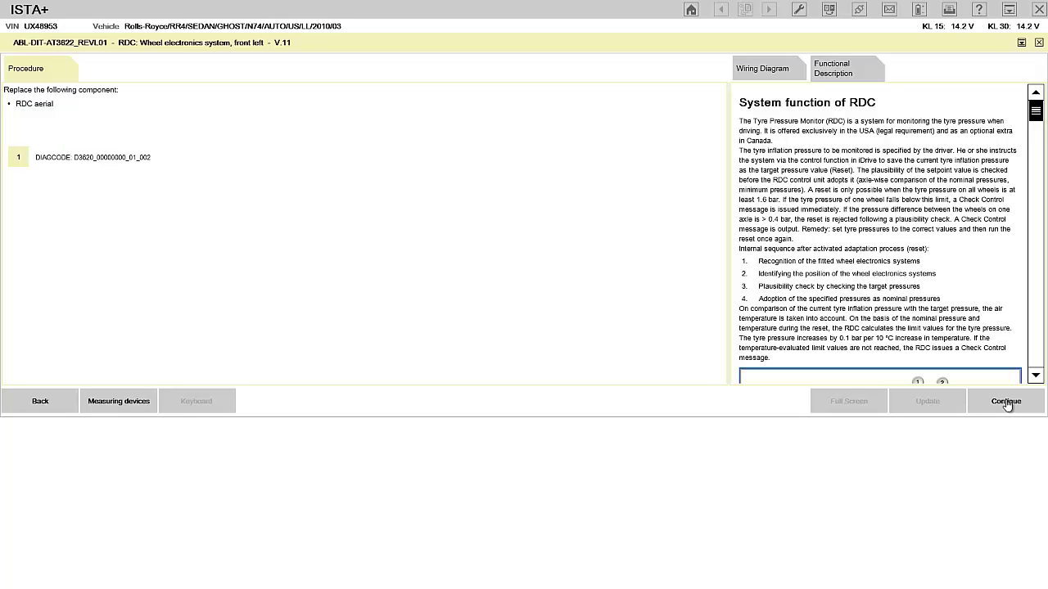
{"action": "left_click", "coordinate": [1006, 401]}
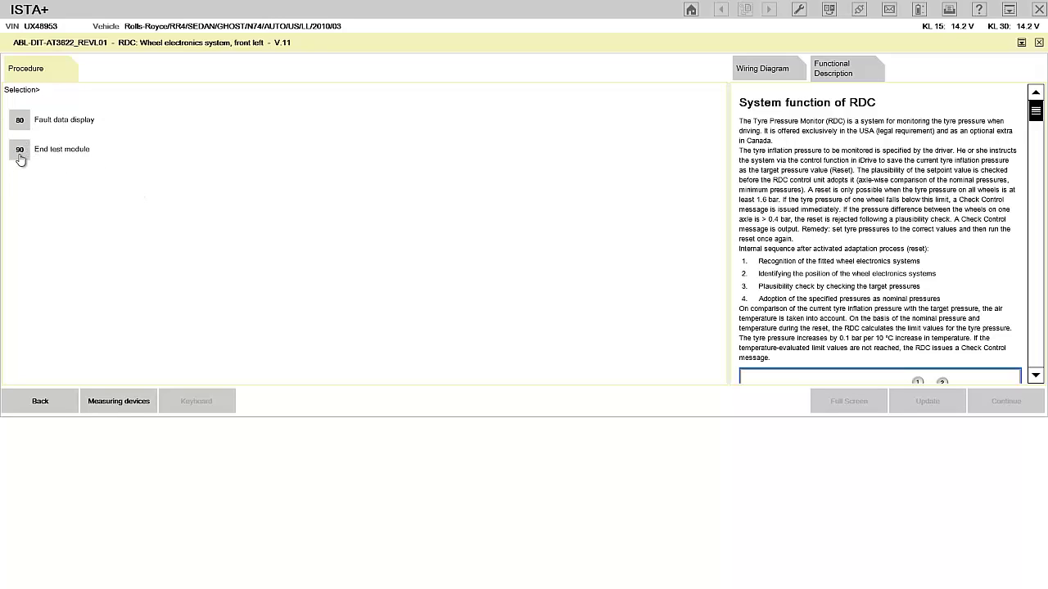
Choose 90 End test module and finish it, returning to the test plan.
{"action": "left_click", "coordinate": [20, 156]}
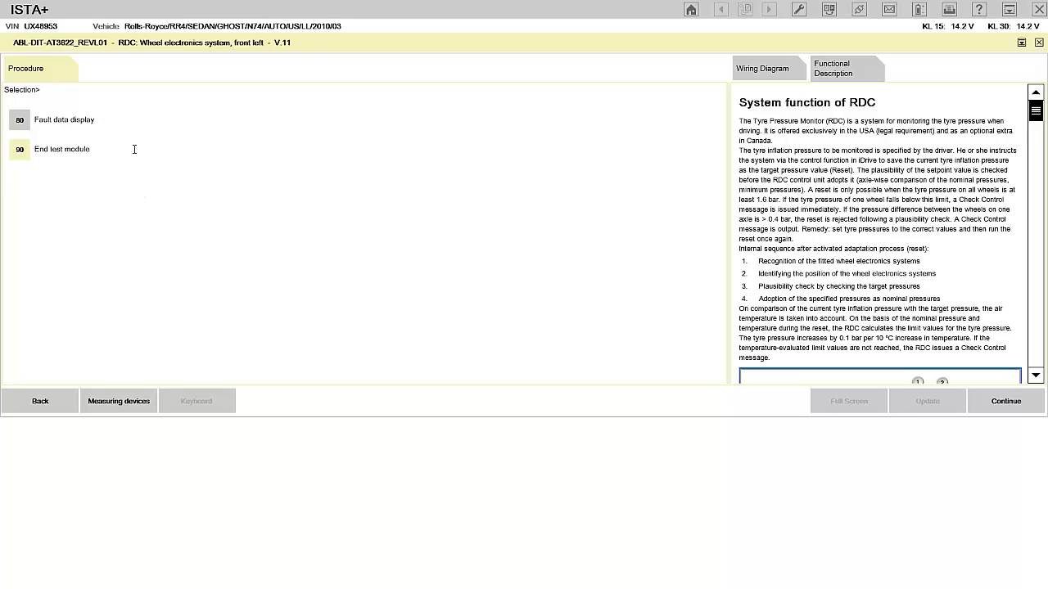
{"action": "left_click", "coordinate": [1012, 402]}
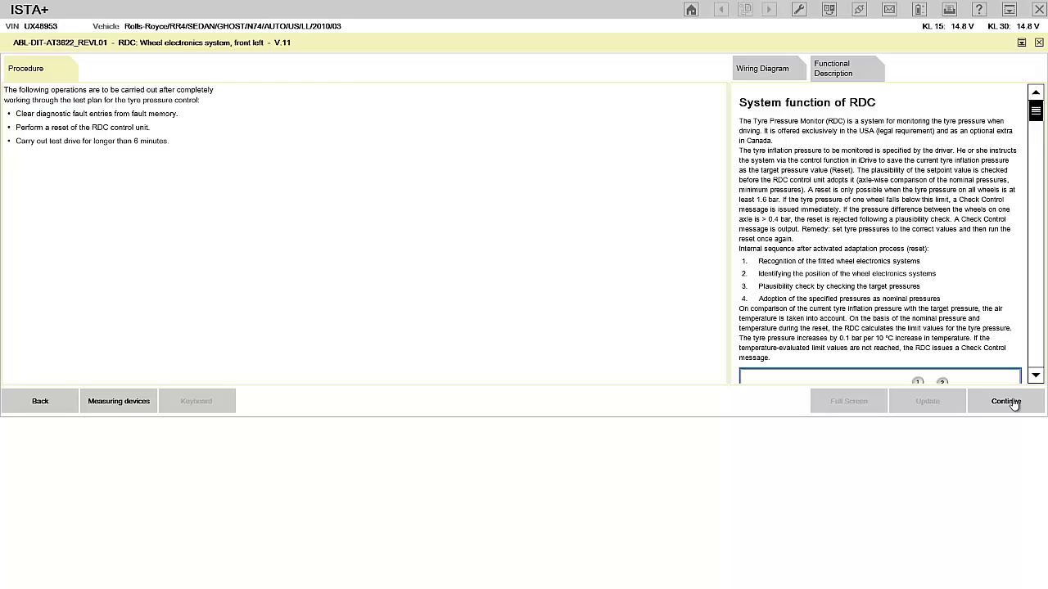
{"action": "left_click", "coordinate": [1014, 404]}
{"action": "left_click", "coordinate": [1014, 405]}
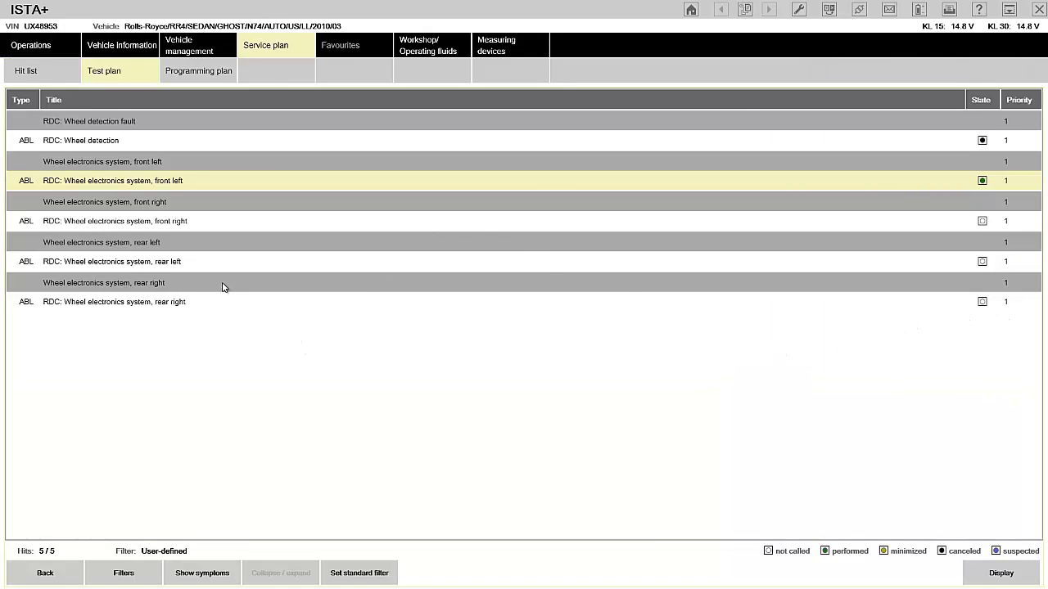
Run the RDC: Wheel detection test past fault 481F84 and show the tyre pressure wiring diagram.
{"action": "left_click", "coordinate": [123, 145]}
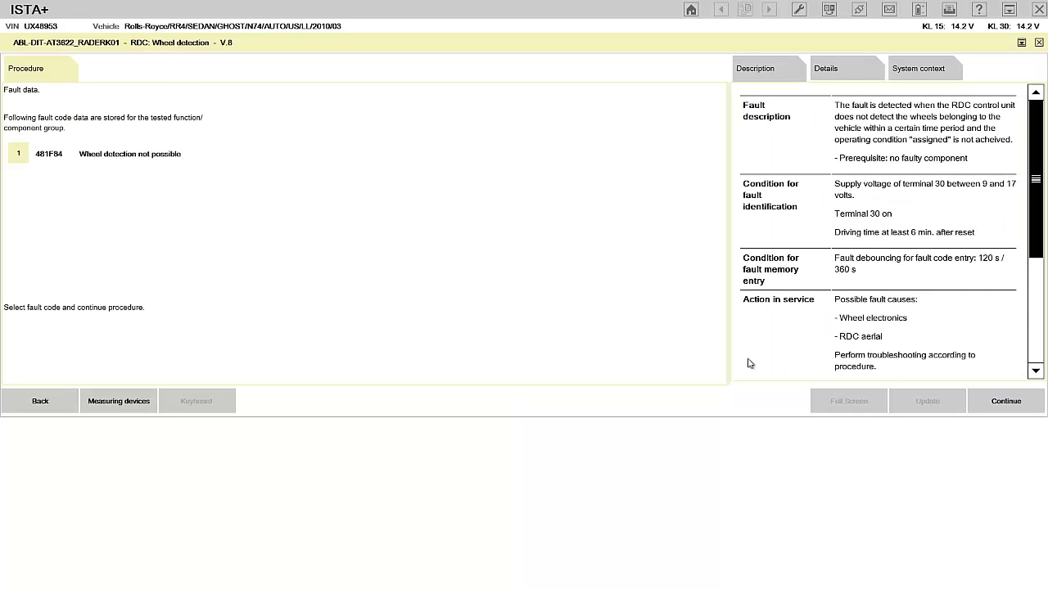
{"action": "left_click", "coordinate": [1004, 406]}
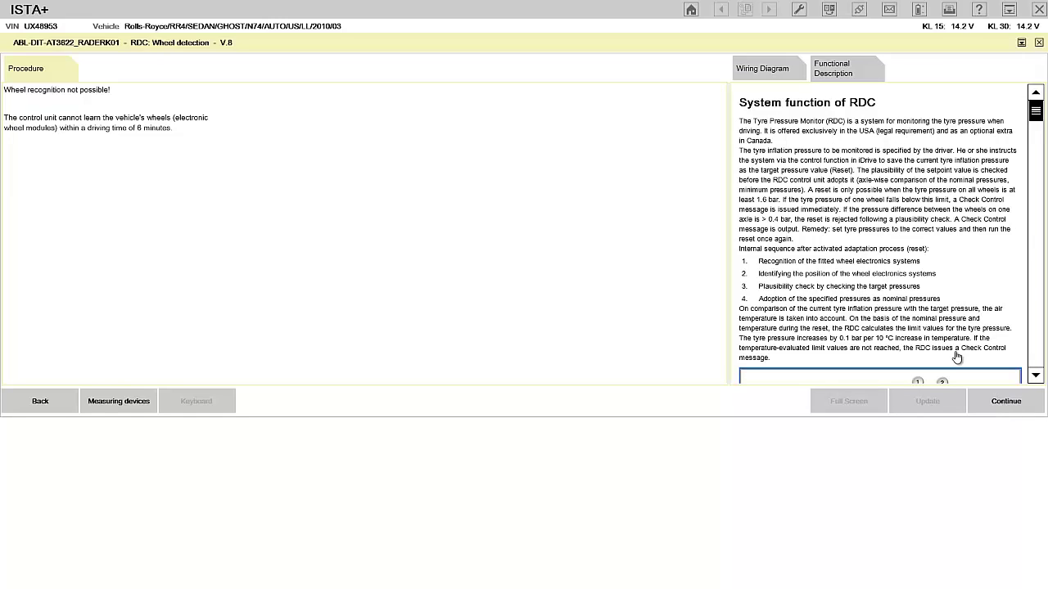
{"action": "left_click", "coordinate": [765, 70]}
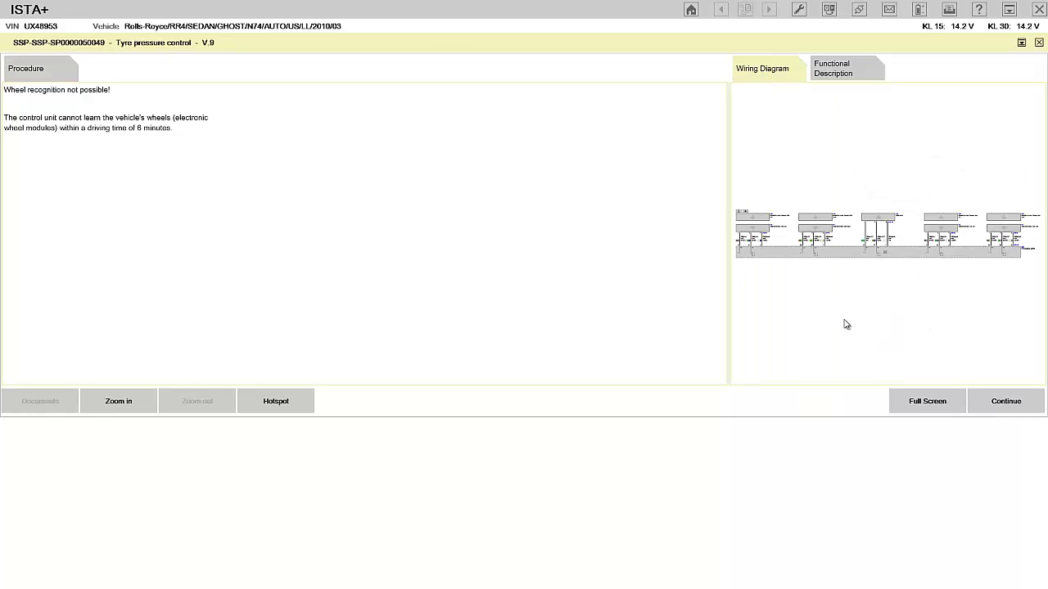
Enlarge the wiring diagram and show pin assignments for the 32-pin connector A66*1B.
{"action": "left_click", "coordinate": [925, 402]}
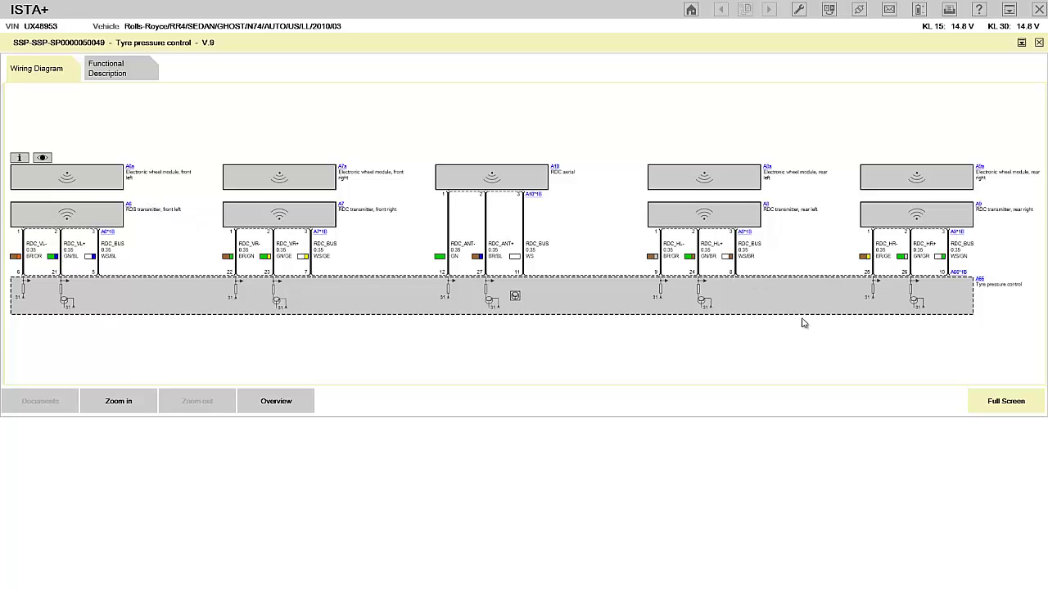
{"action": "left_click", "coordinate": [981, 282]}
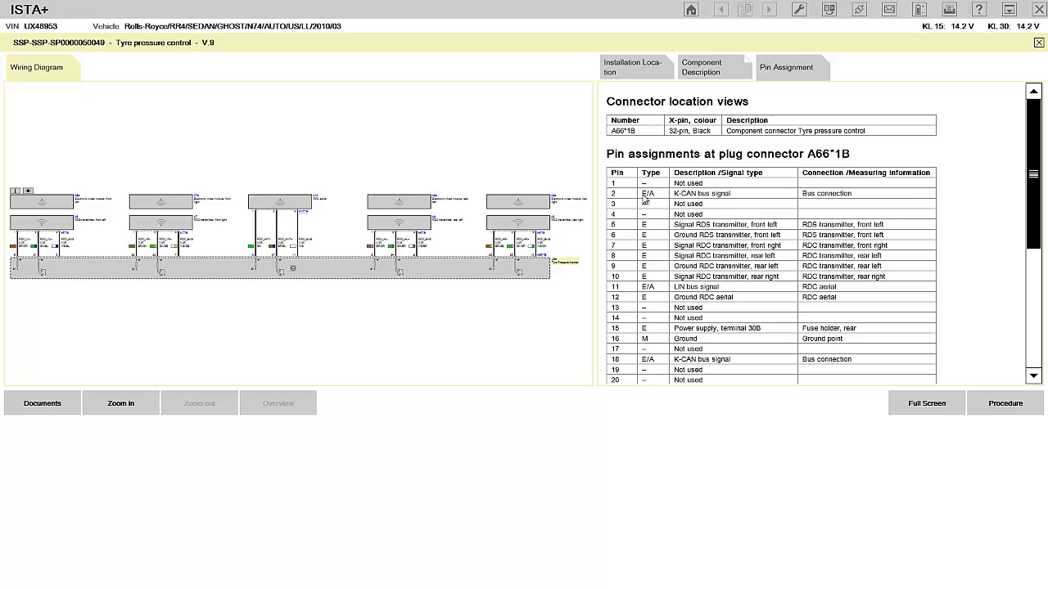
{"action": "key", "text": "super"}
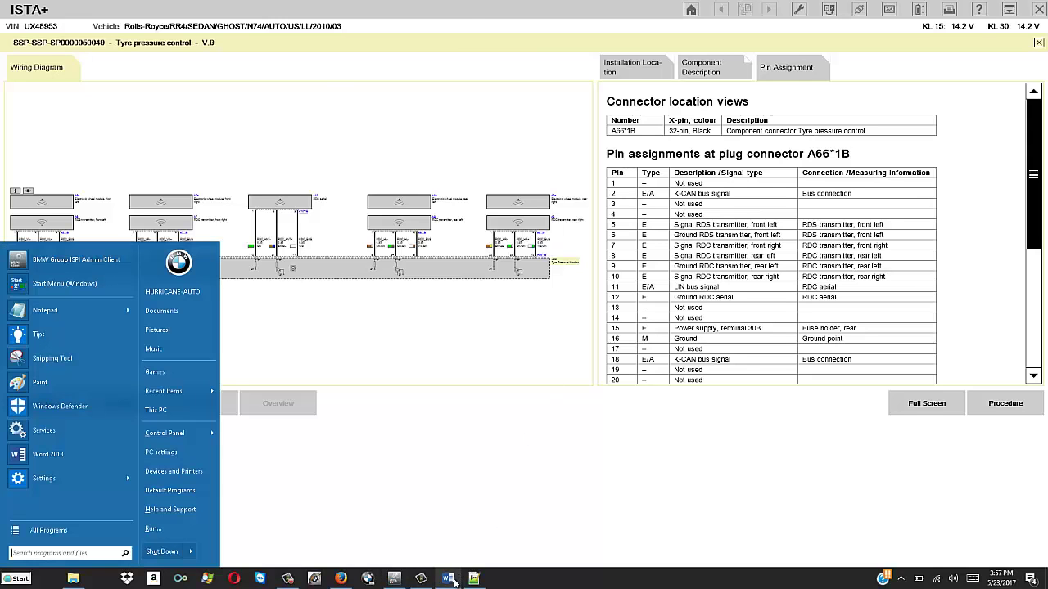
{"action": "left_click", "coordinate": [455, 582]}
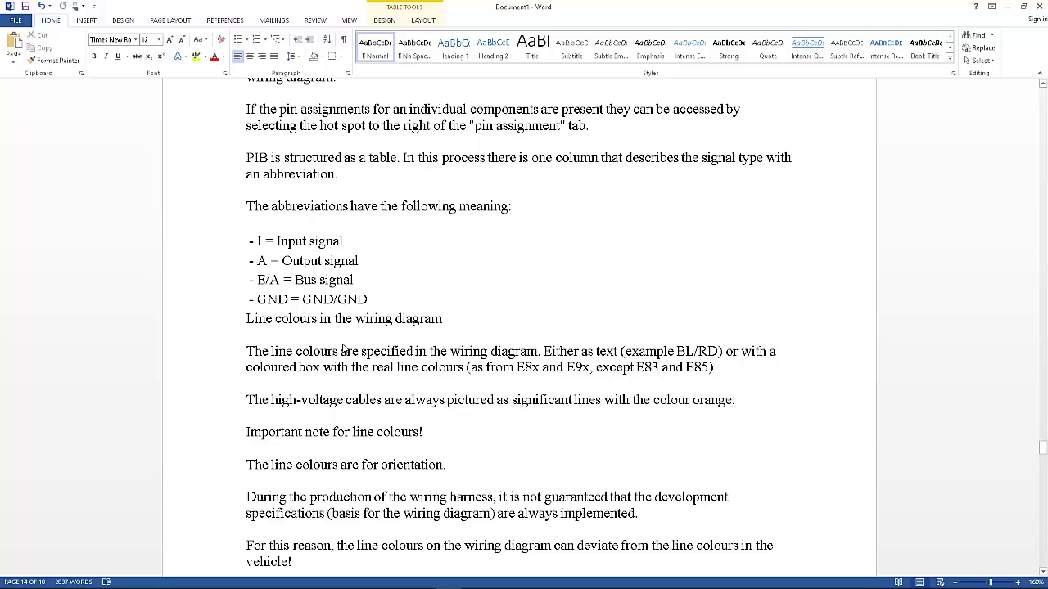
{"action": "key", "text": "super"}
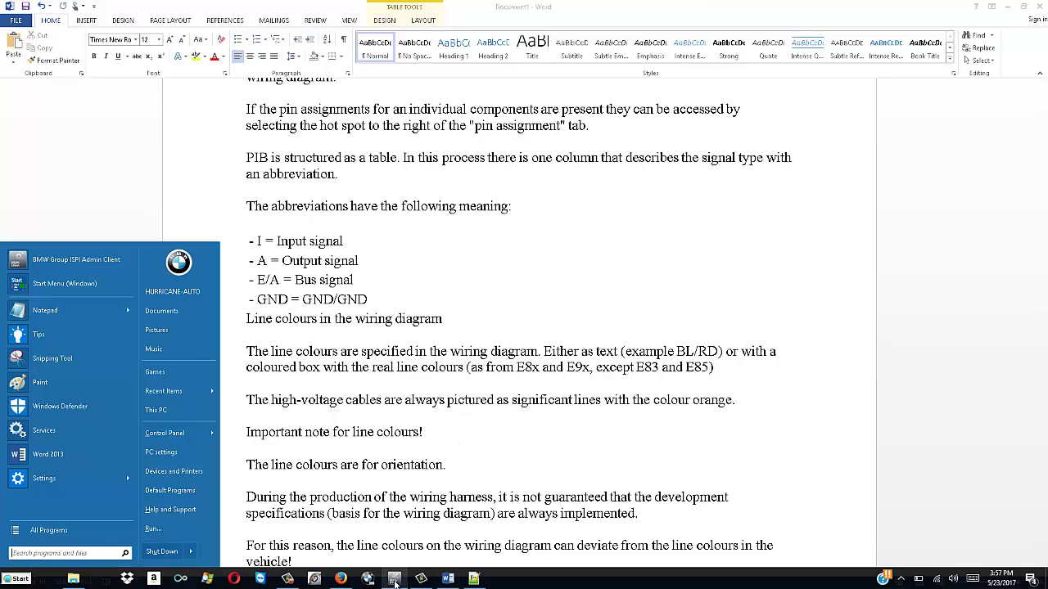
{"action": "left_click", "coordinate": [398, 584]}
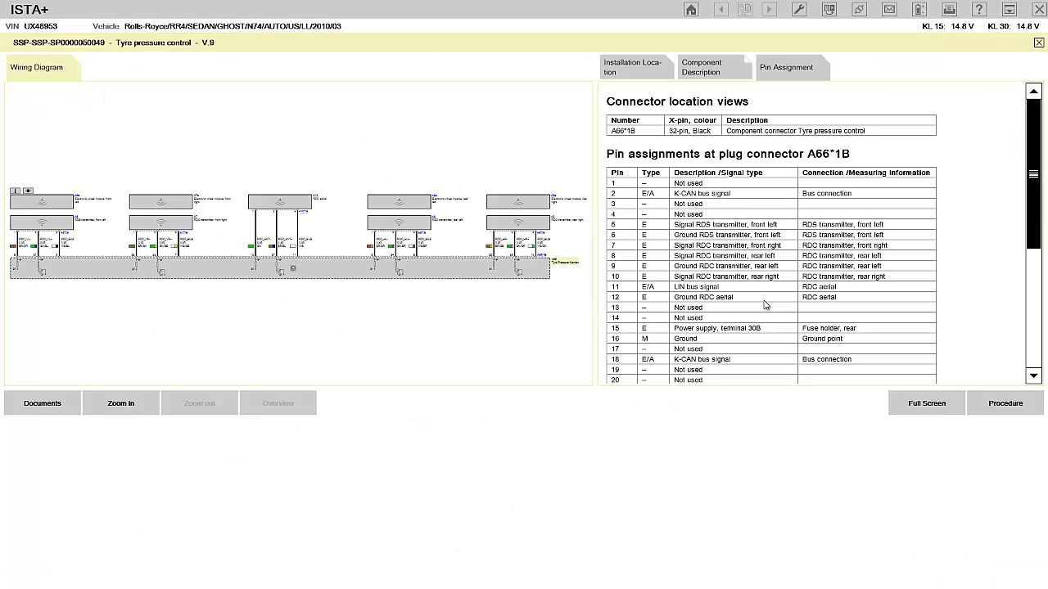
{"action": "double_click", "coordinate": [689, 340]}
{"action": "left_click", "coordinate": [1034, 275]}
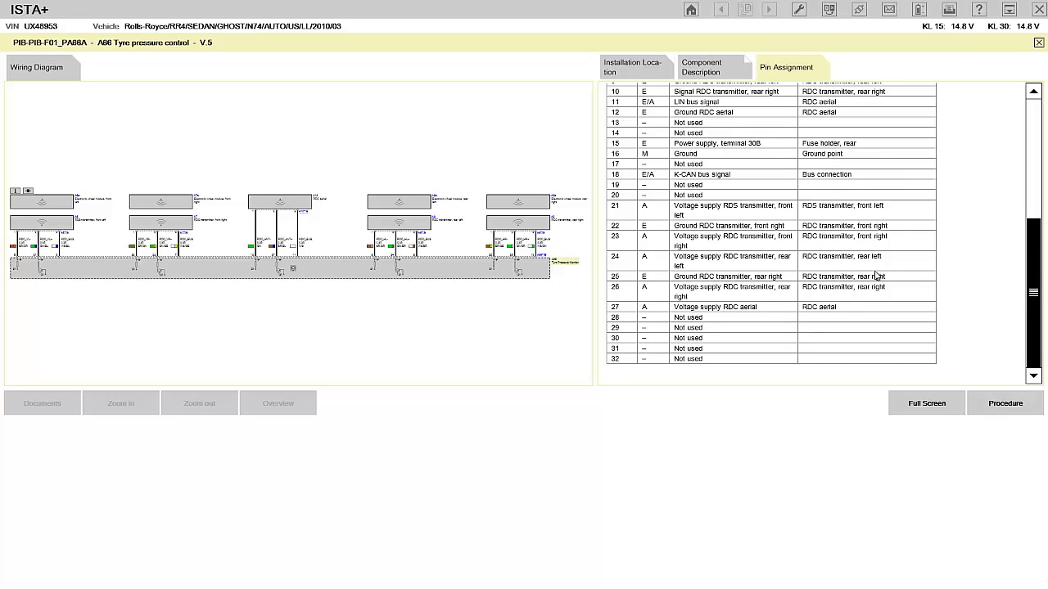
{"action": "double_click", "coordinate": [717, 310]}
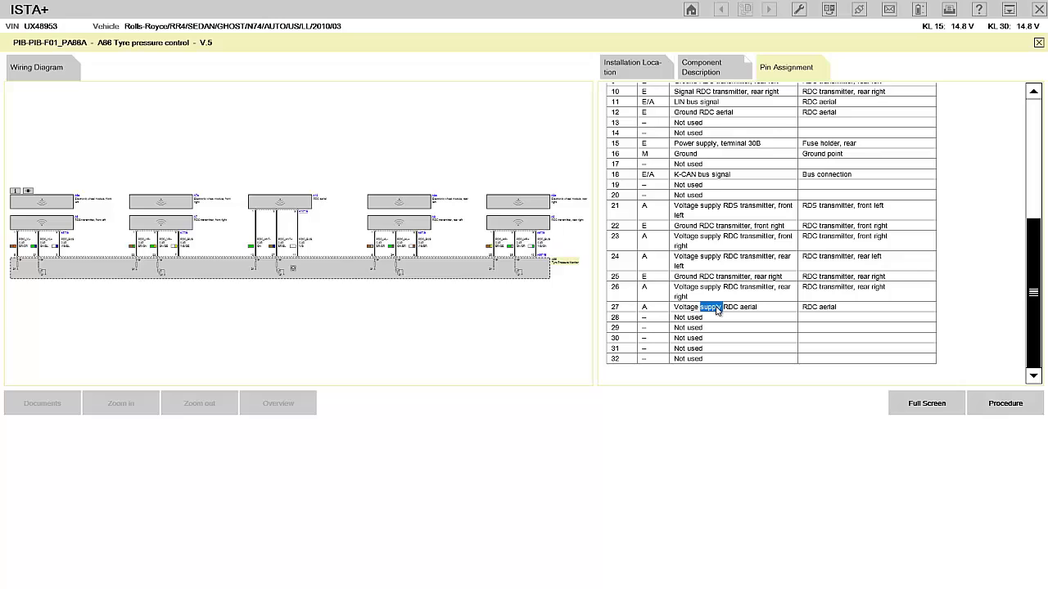
{"action": "double_click", "coordinate": [615, 309]}
{"action": "left_click", "coordinate": [578, 305]}
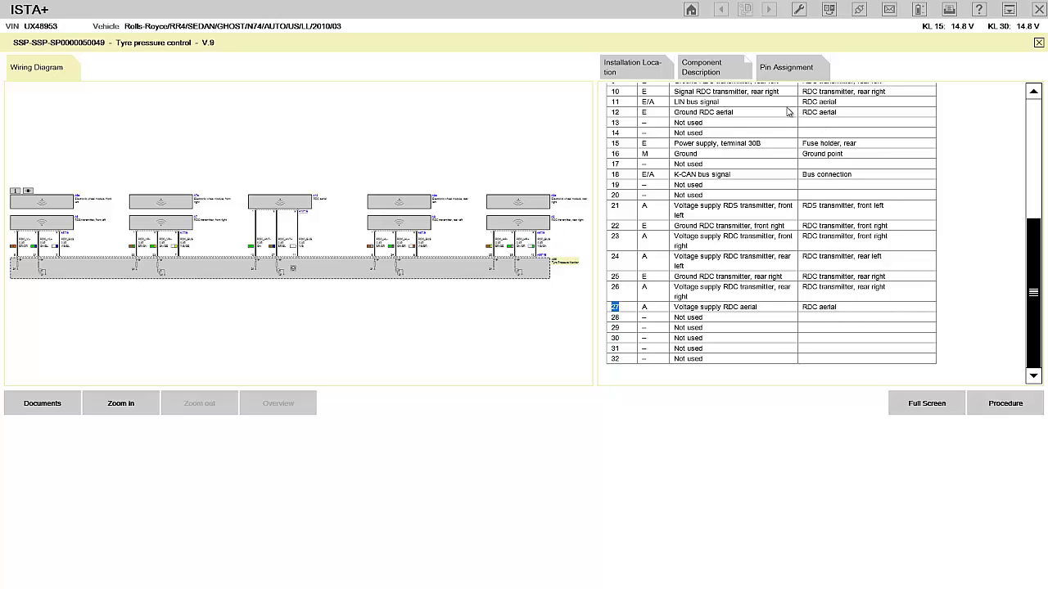
{"action": "double_click", "coordinate": [723, 113]}
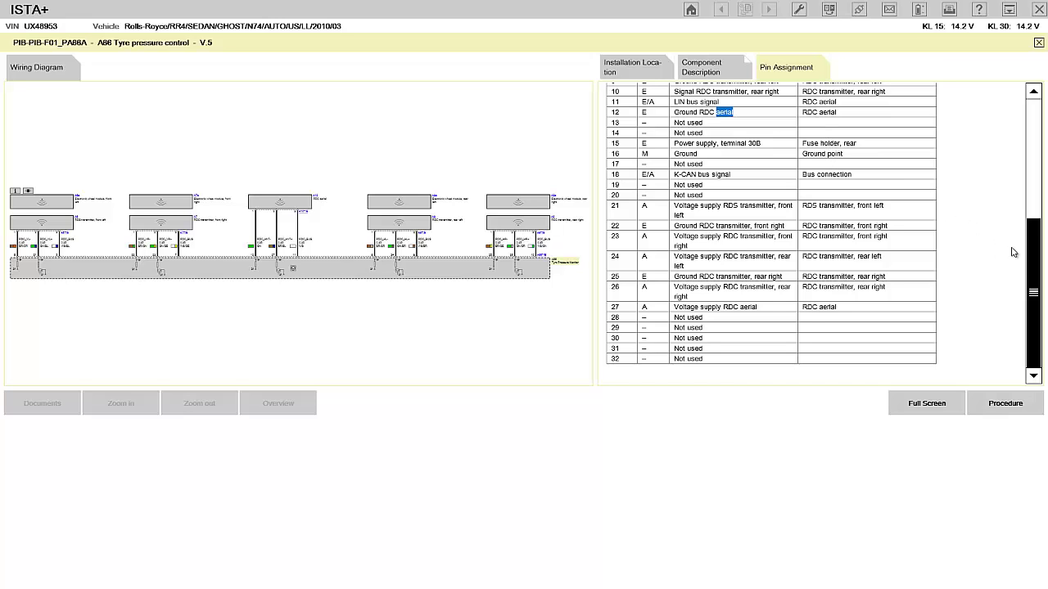
{"action": "left_click_drag", "start_coordinate": [1037, 256], "coordinate": [1032, 192]}
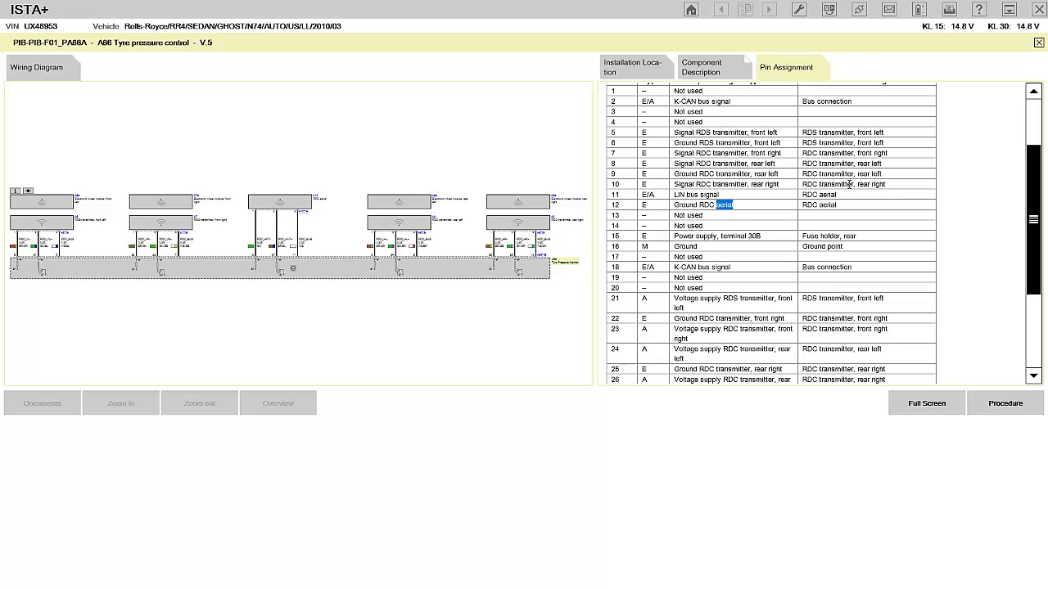
{"action": "left_click", "coordinate": [1035, 133]}
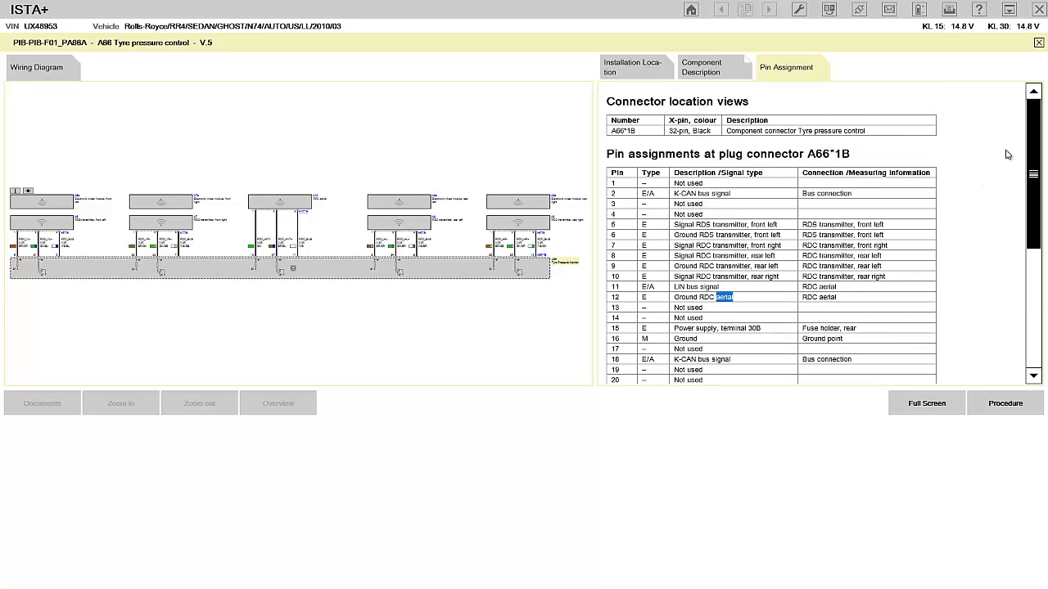
{"action": "left_click", "coordinate": [915, 403]}
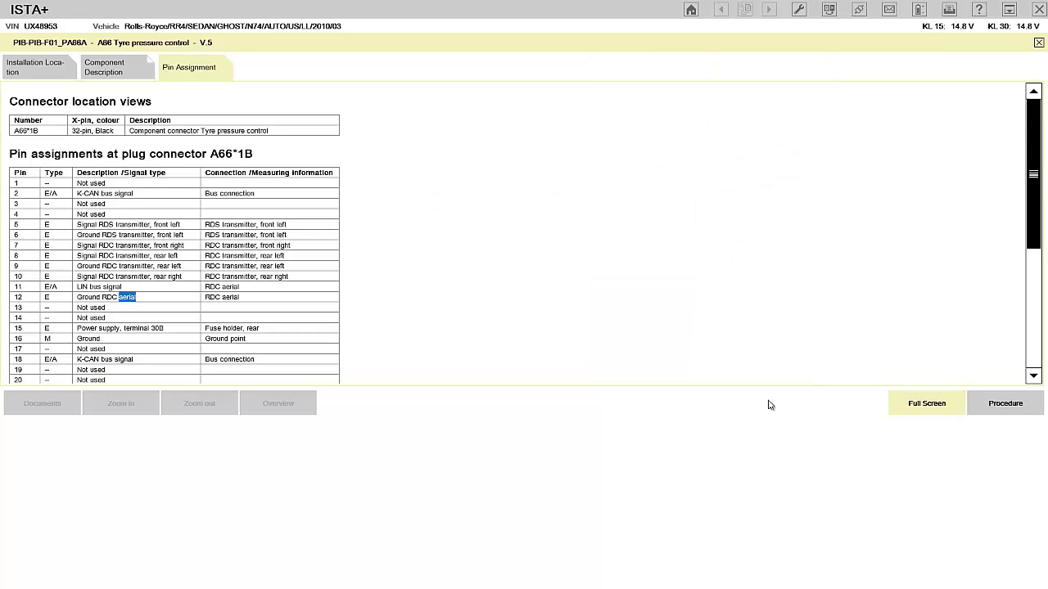
{"action": "left_click", "coordinate": [928, 403]}
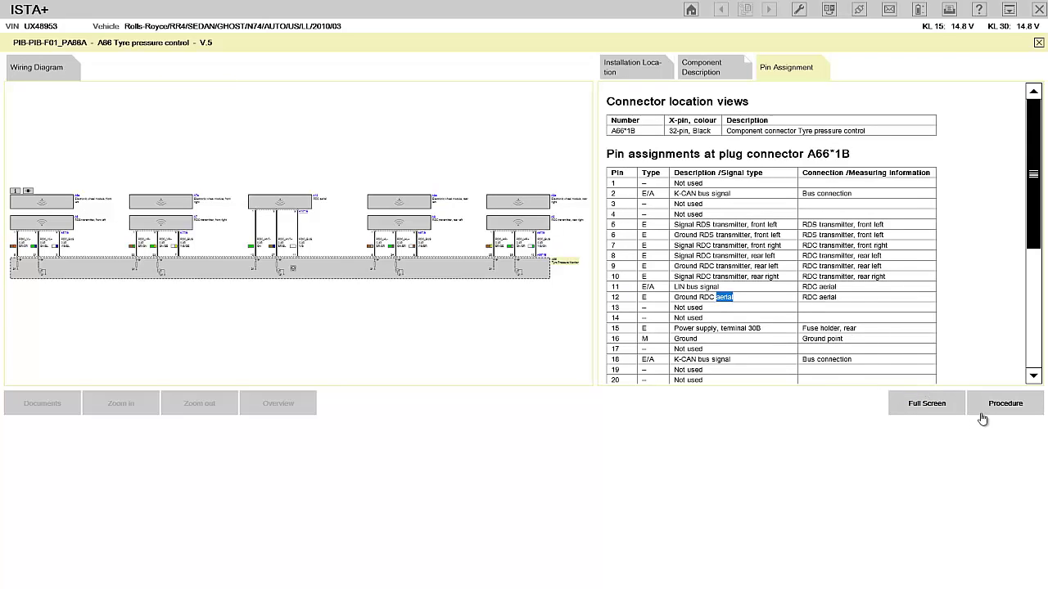
{"action": "left_click", "coordinate": [1005, 405]}
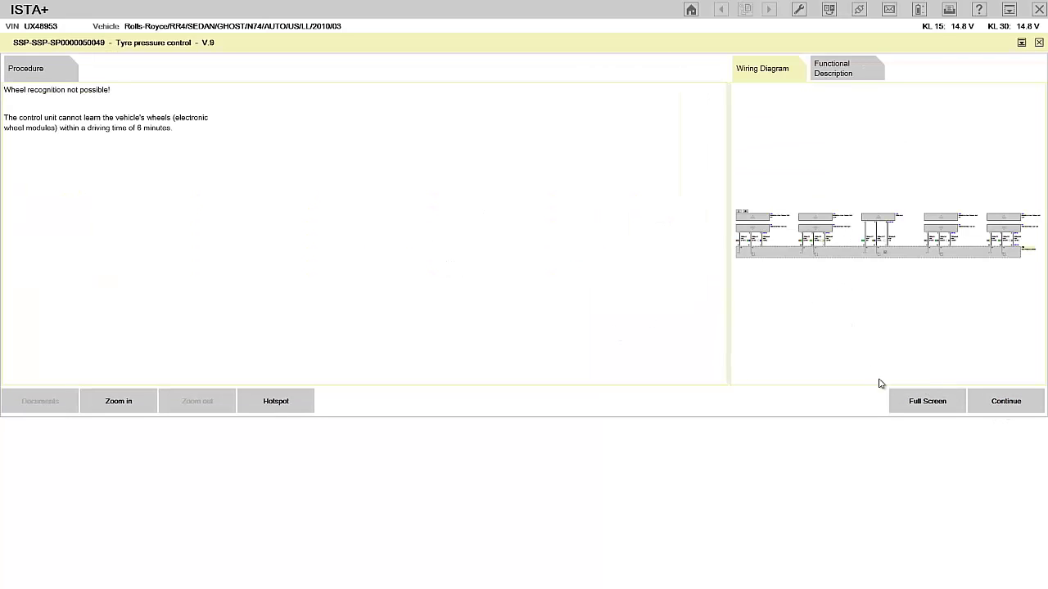
Show the installation location photo of front-right wheel electronics A7a from the full-screen diagram.
{"action": "left_click", "coordinate": [927, 401]}
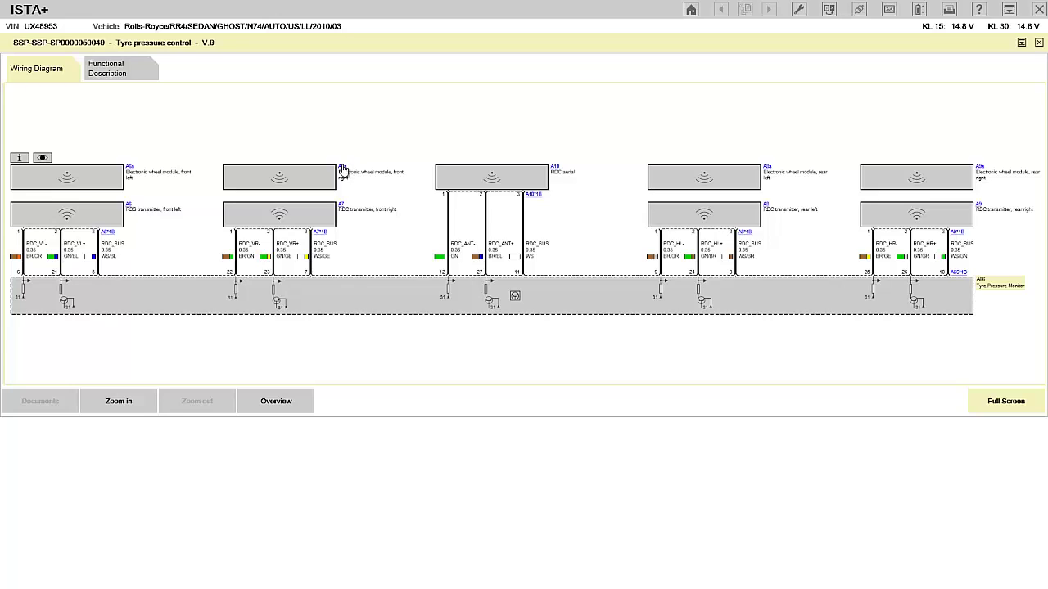
{"action": "left_click", "coordinate": [342, 165]}
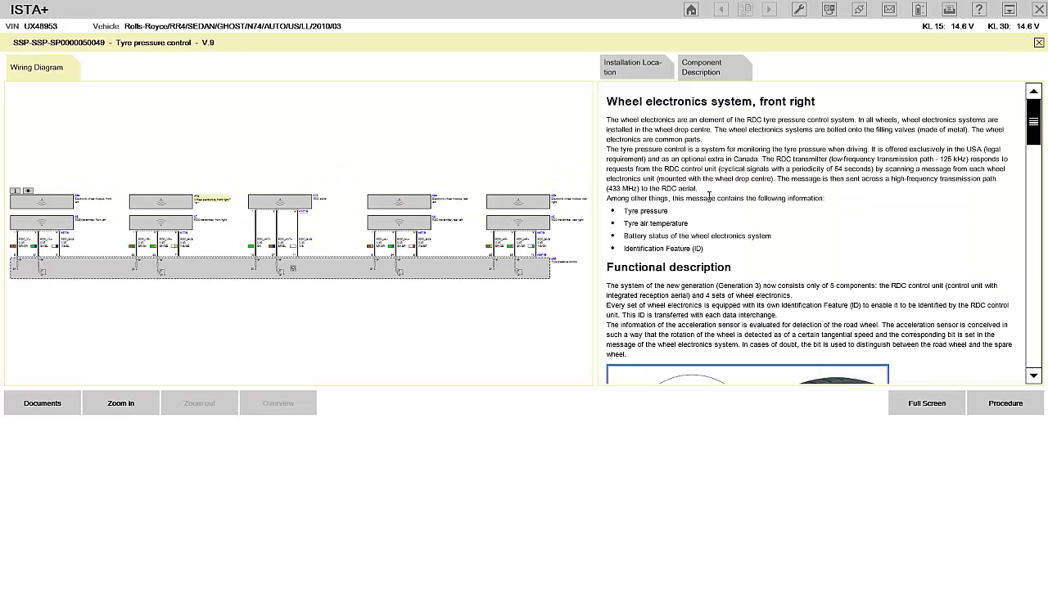
{"action": "left_click", "coordinate": [630, 67]}
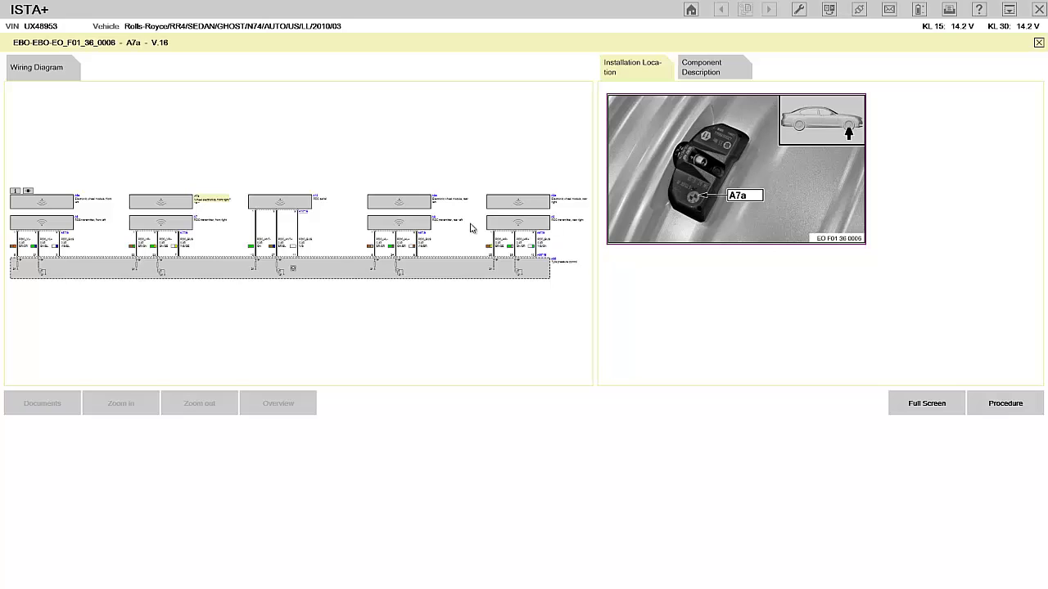
Zoom into the tyre pressure control wiring diagram and open the A7a component description.
{"action": "left_click", "coordinate": [247, 217]}
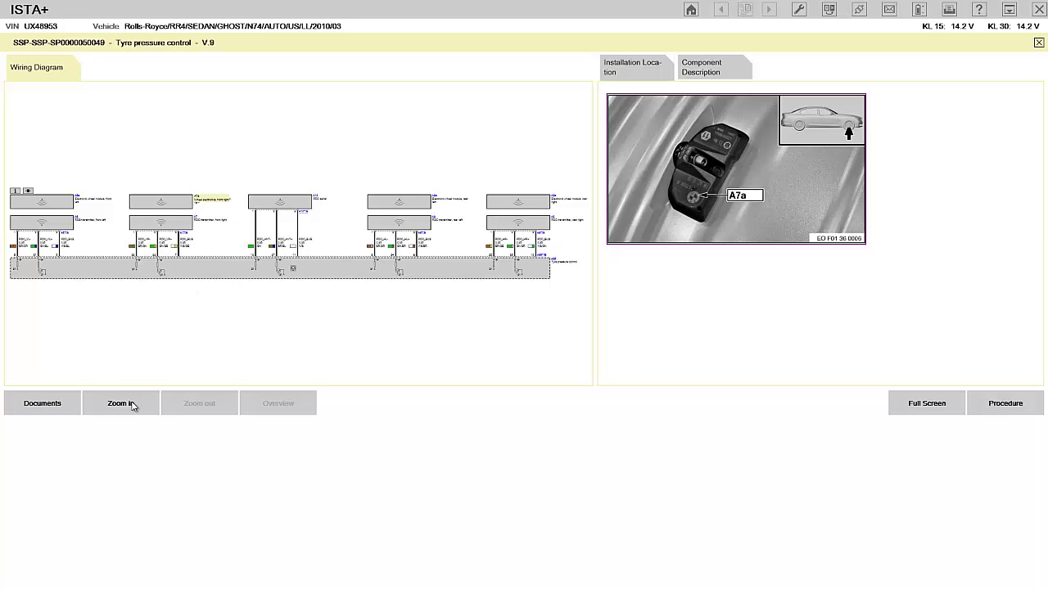
{"action": "left_click", "coordinate": [129, 405]}
{"action": "left_click", "coordinate": [129, 405]}
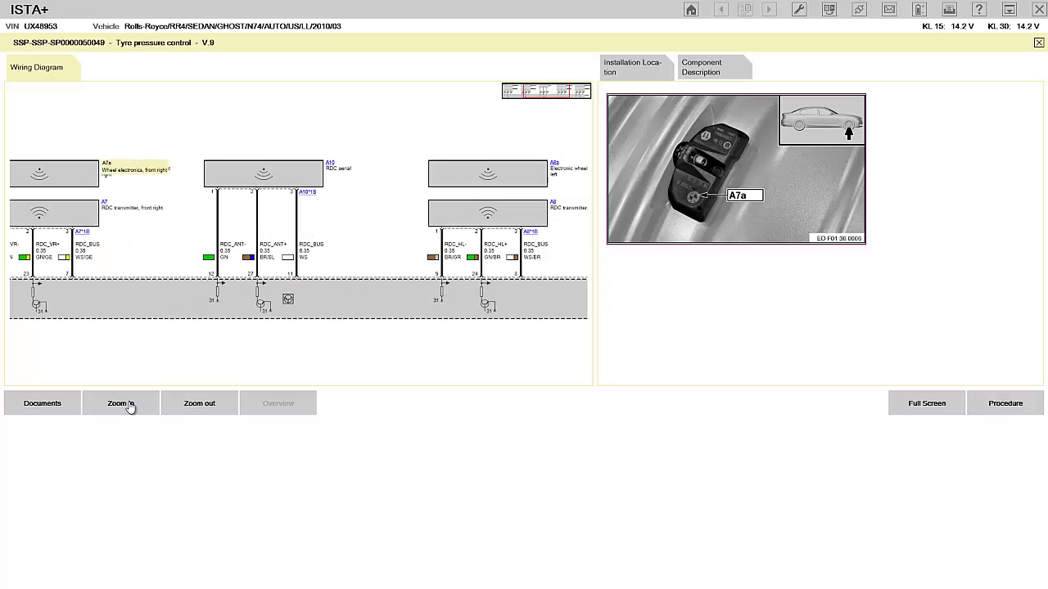
{"action": "left_click", "coordinate": [129, 404]}
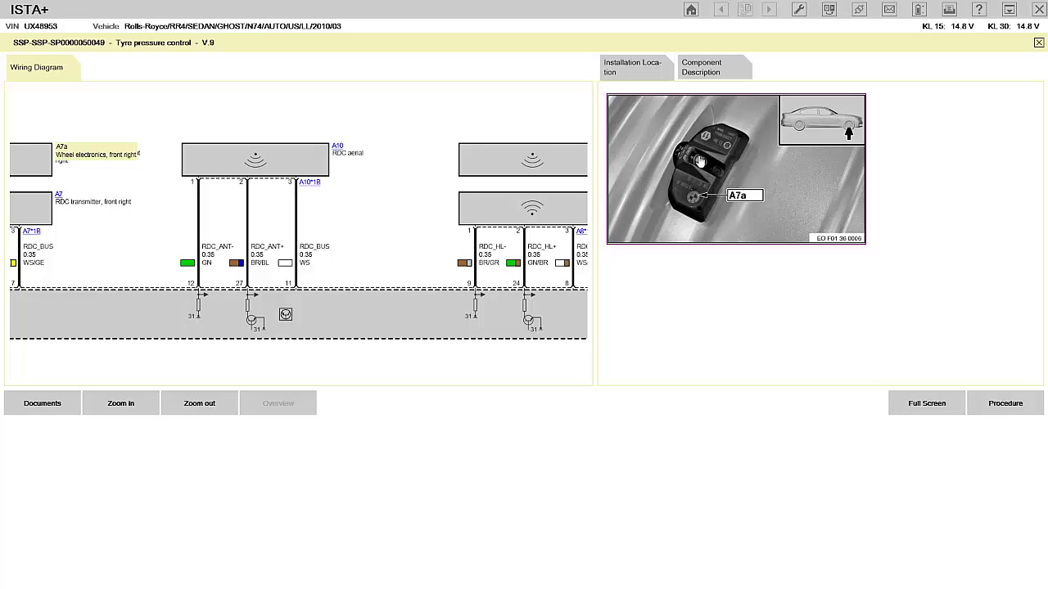
{"action": "left_click", "coordinate": [706, 72]}
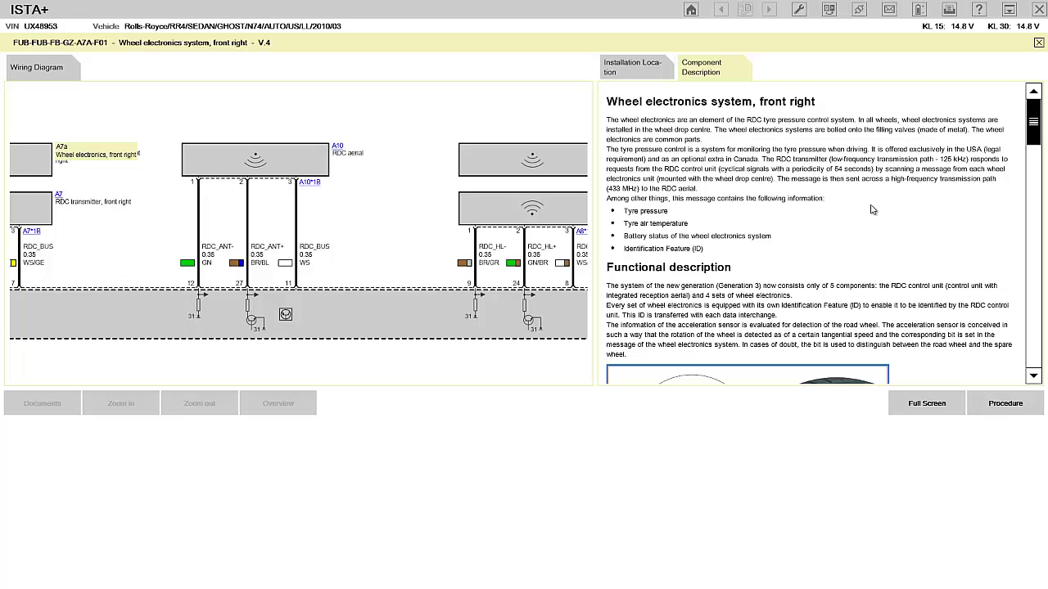
Highlight the tyre pressure monitoring and 125 kHz transmitter request passages in the description.
{"action": "triple_click", "coordinate": [777, 158]}
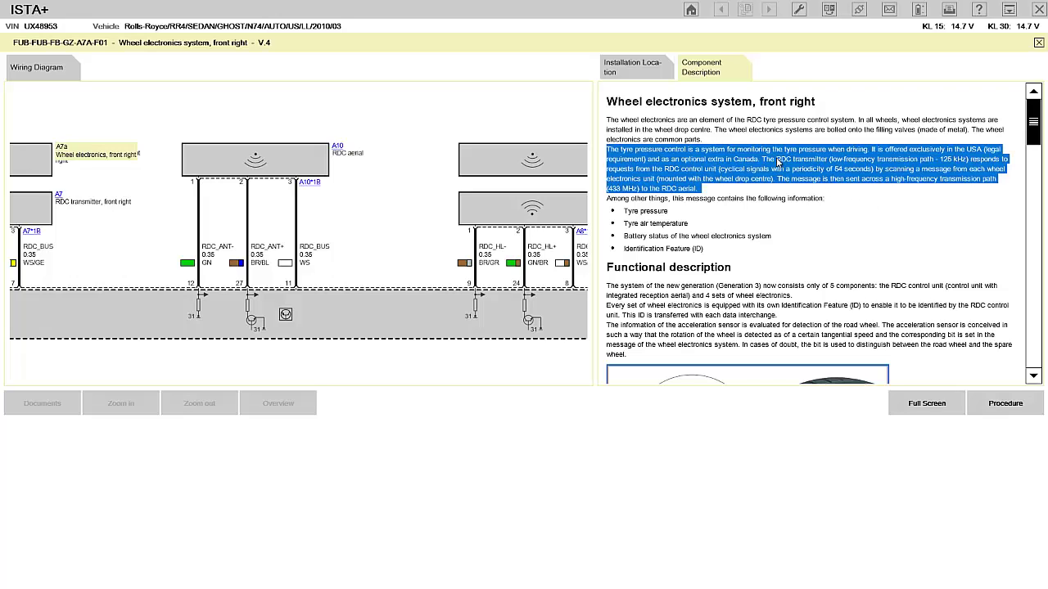
{"action": "left_click", "coordinate": [906, 163]}
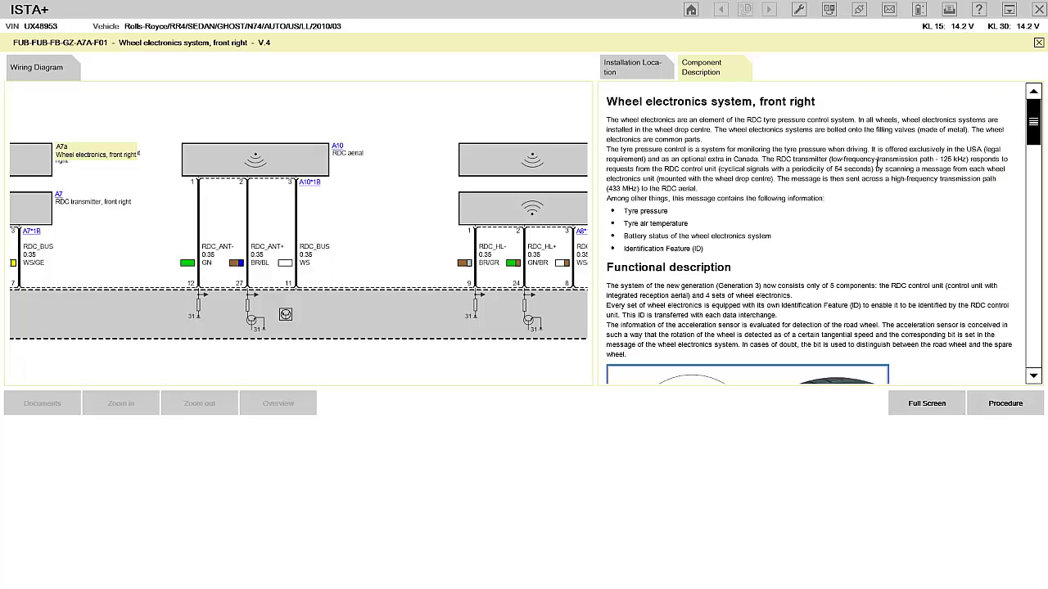
{"action": "left_click_drag", "start_coordinate": [835, 169], "coordinate": [938, 159]}
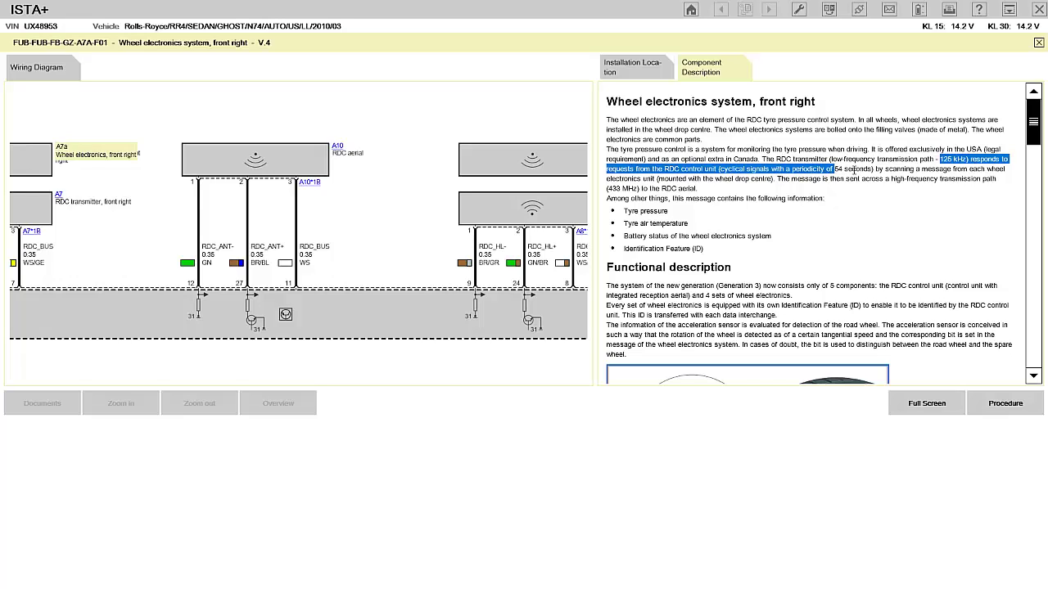
{"action": "left_click", "coordinate": [940, 169]}
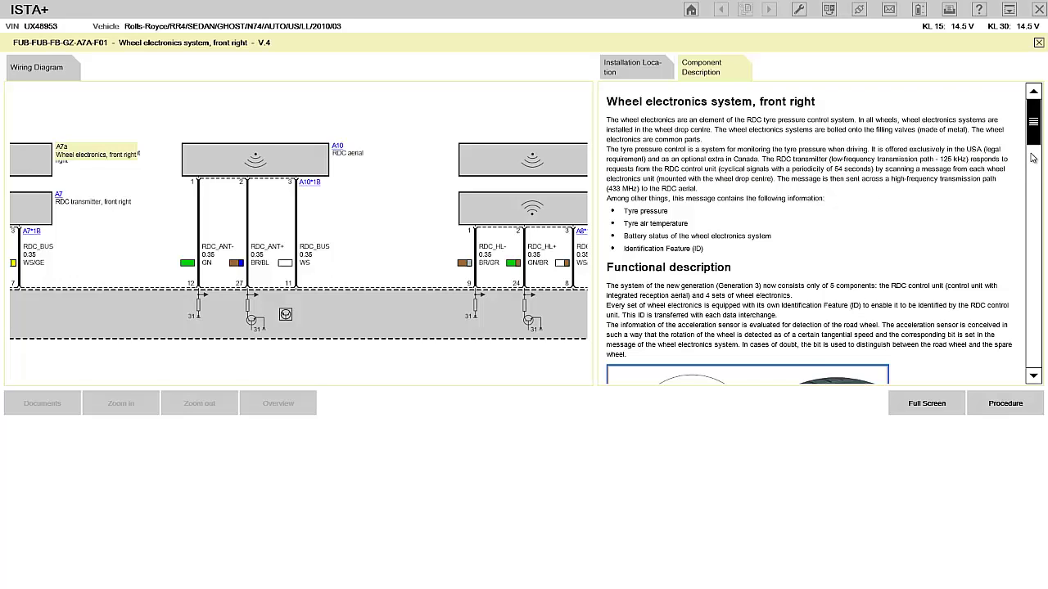
Scroll the A7a description down to the diagnosis instructions, then return to the procedure.
{"action": "scroll", "coordinate": [1033, 158], "scroll_direction": "down", "scroll_amount": 3}
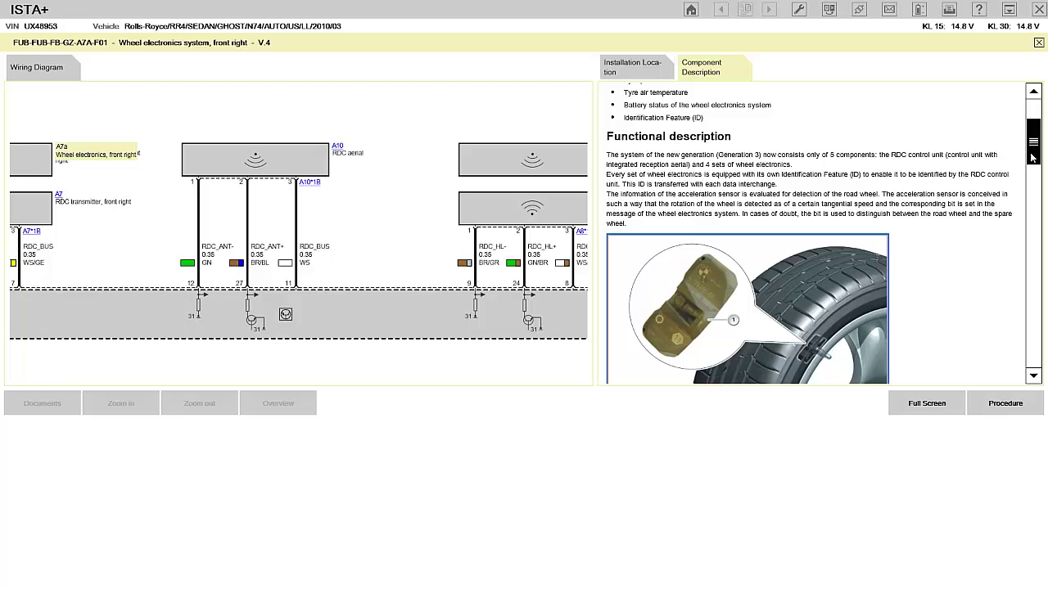
{"action": "scroll", "coordinate": [1034, 158], "scroll_direction": "down", "scroll_amount": 5}
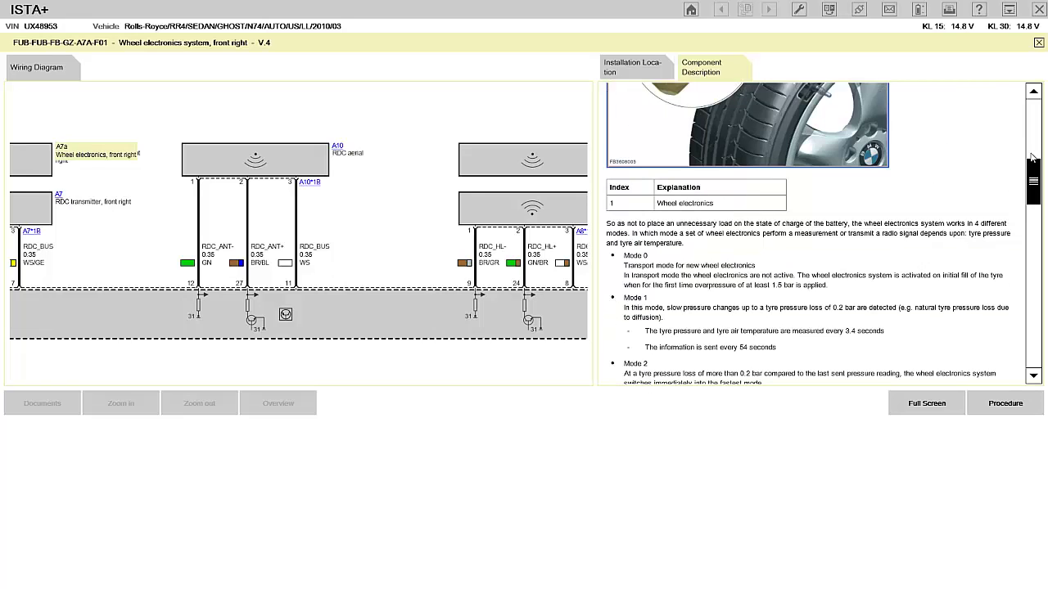
{"action": "scroll", "coordinate": [1033, 158], "scroll_direction": "down", "scroll_amount": 2}
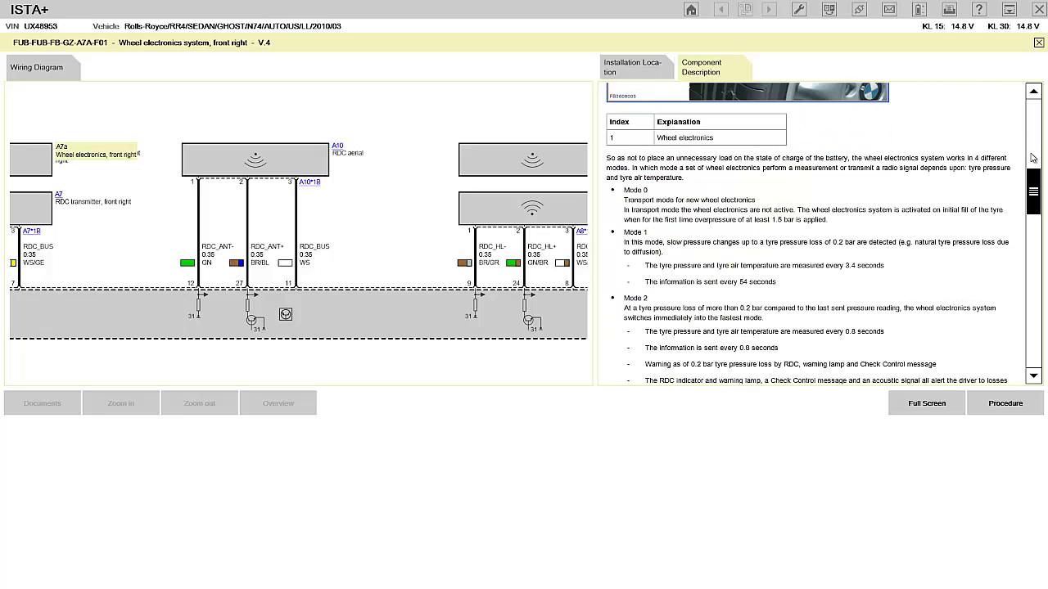
{"action": "scroll", "coordinate": [1033, 158], "scroll_direction": "down", "scroll_amount": 6}
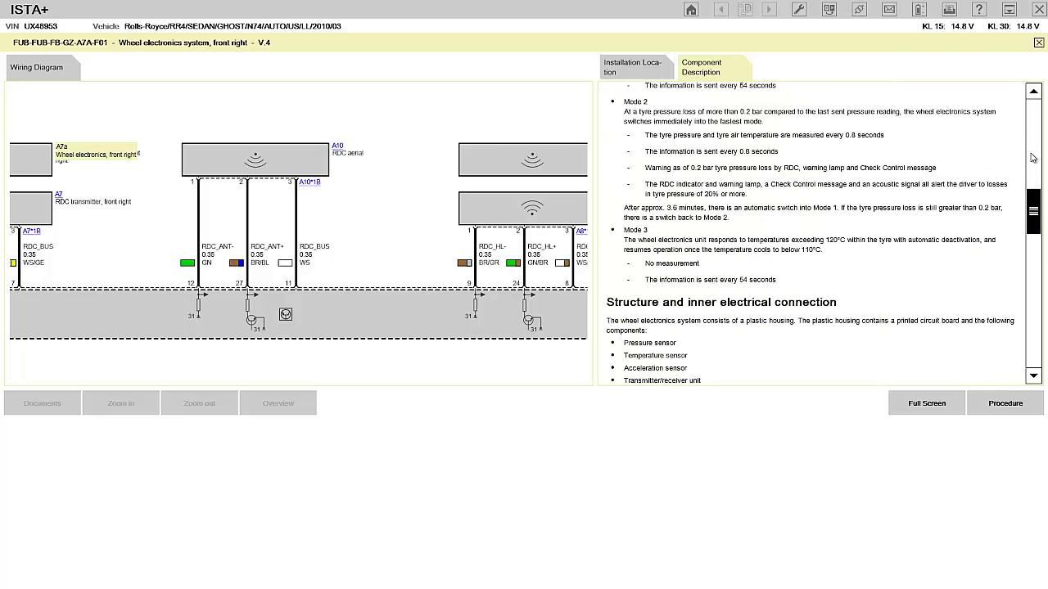
{"action": "scroll", "coordinate": [1034, 158], "scroll_direction": "down", "scroll_amount": 10}
{"action": "scroll", "coordinate": [1034, 158], "scroll_direction": "down", "scroll_amount": 12}
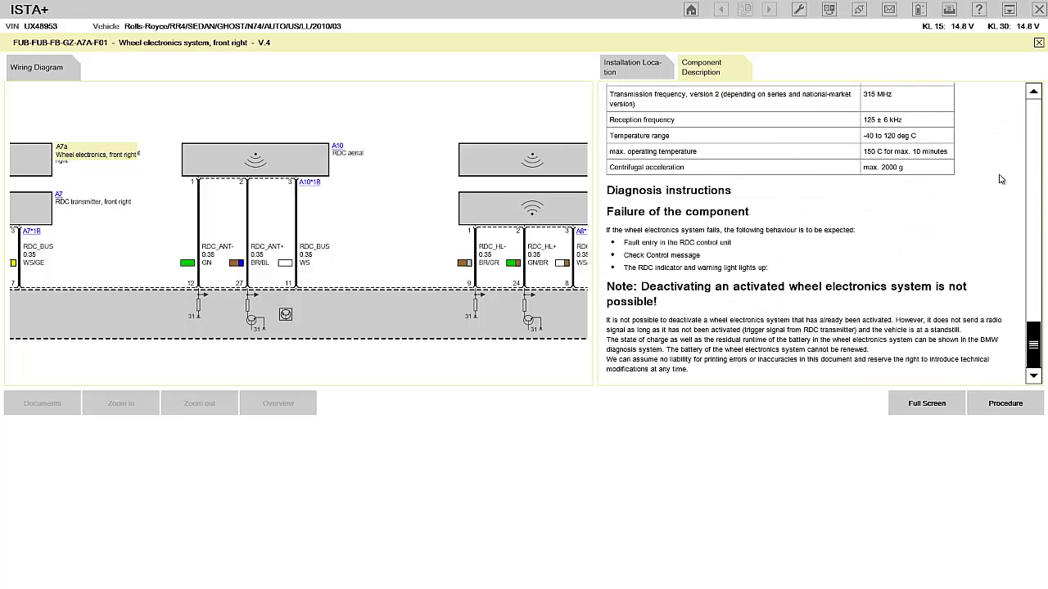
{"action": "left_click", "coordinate": [1005, 405]}
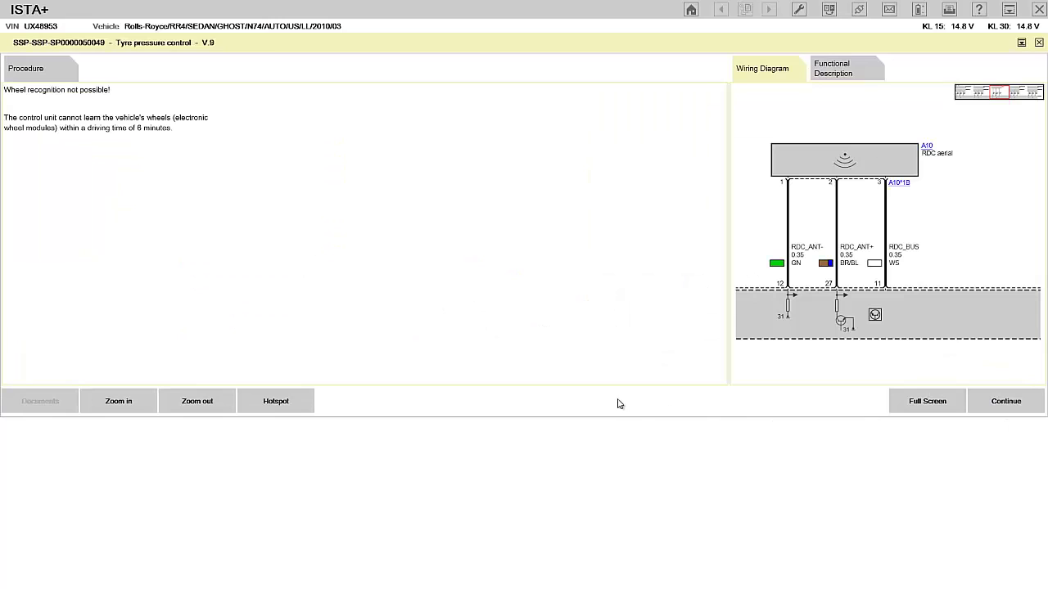
Advance the wheel detection procedure, answering 1 Yes that other fault codes are stored.
{"action": "left_click", "coordinate": [1009, 402]}
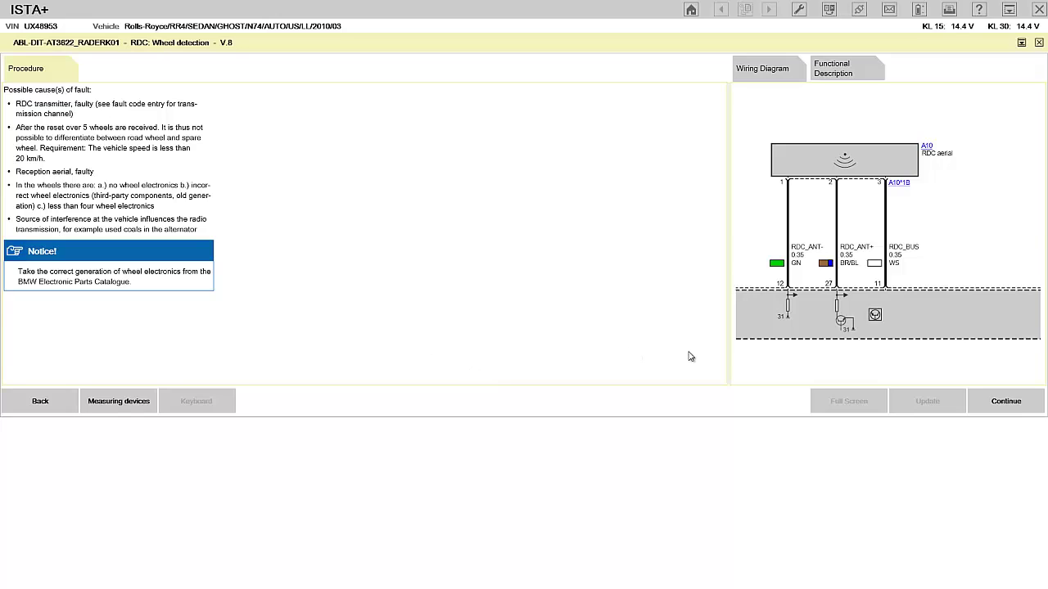
{"action": "left_click", "coordinate": [1002, 406]}
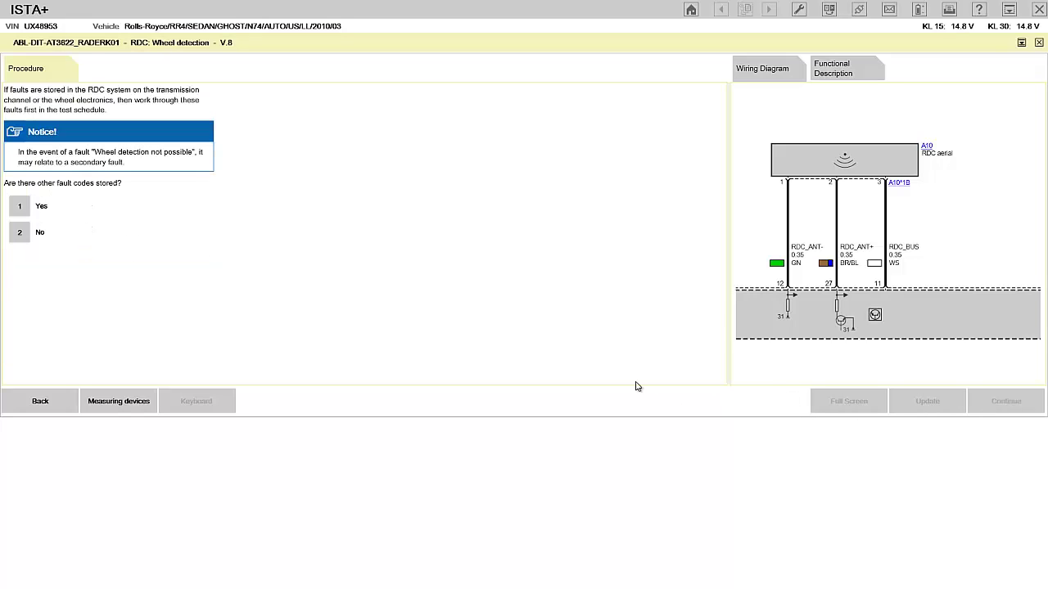
{"action": "left_click", "coordinate": [22, 210]}
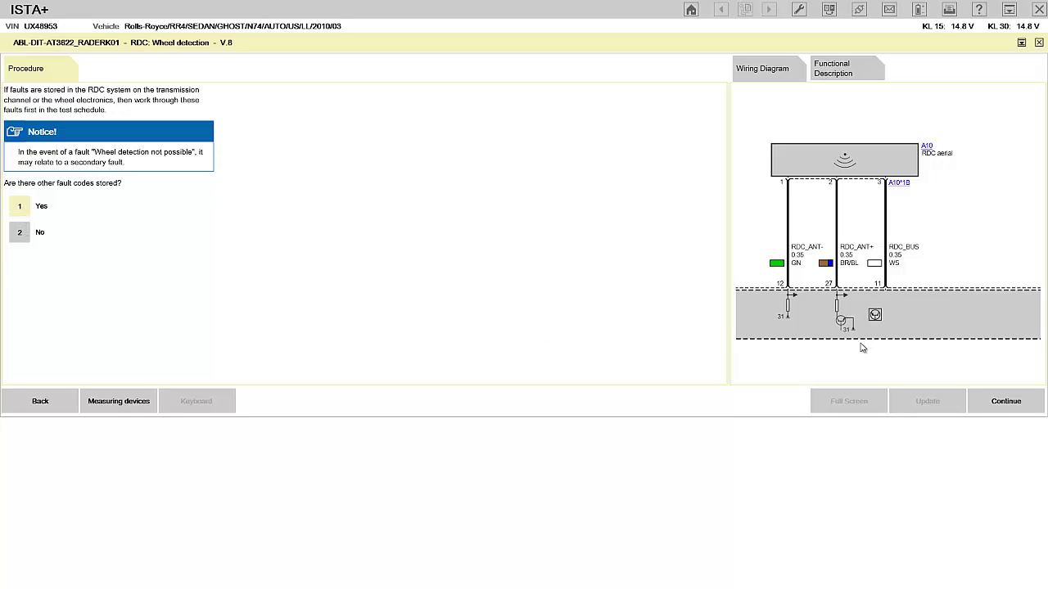
{"action": "left_click", "coordinate": [1006, 401]}
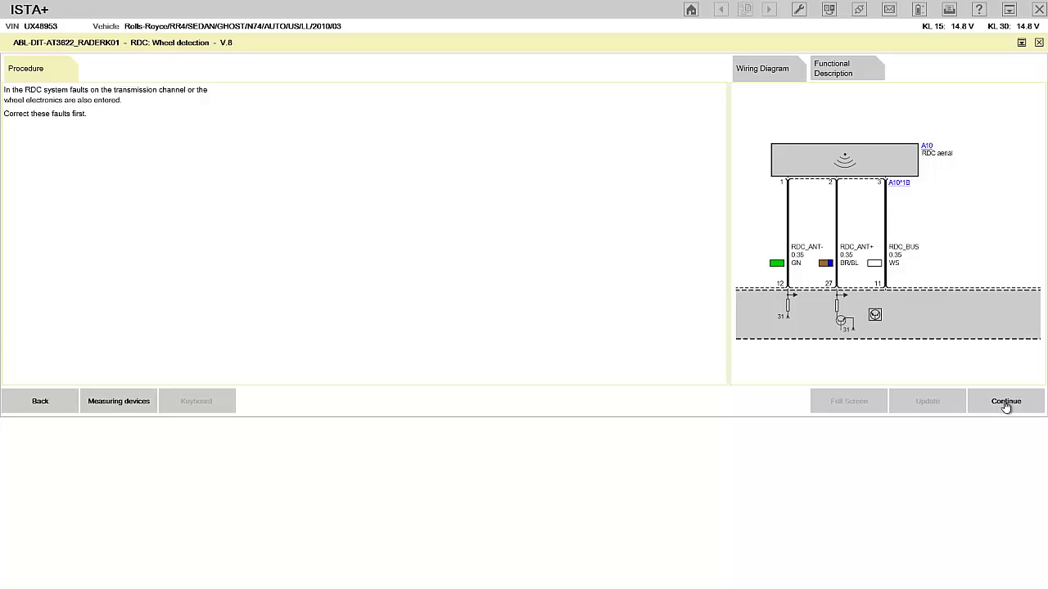
{"action": "left_click", "coordinate": [1006, 403]}
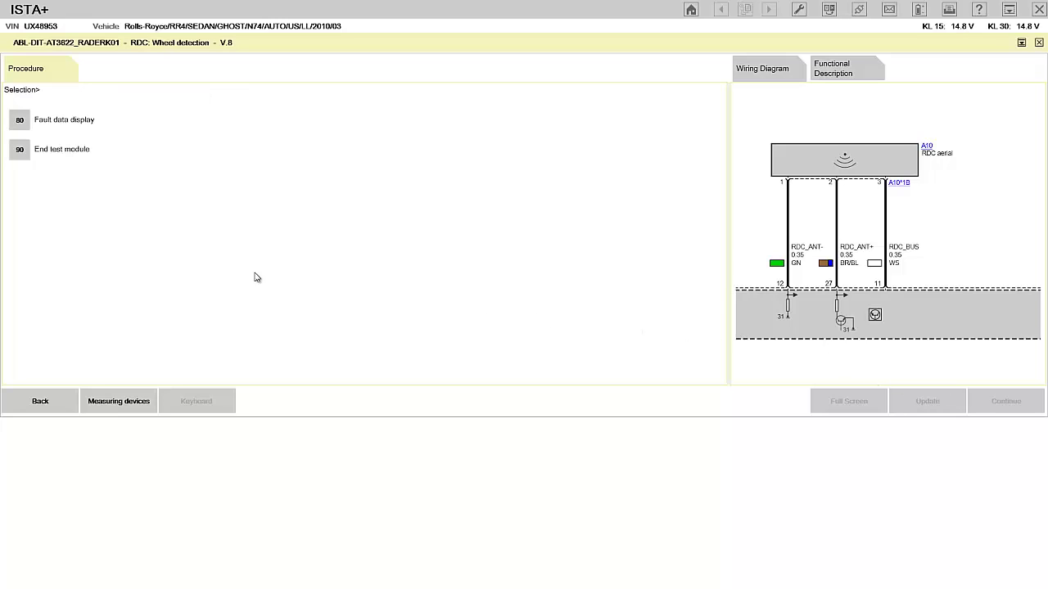
Choose 90 End test module and continue until the module finishes.
{"action": "left_click", "coordinate": [19, 151]}
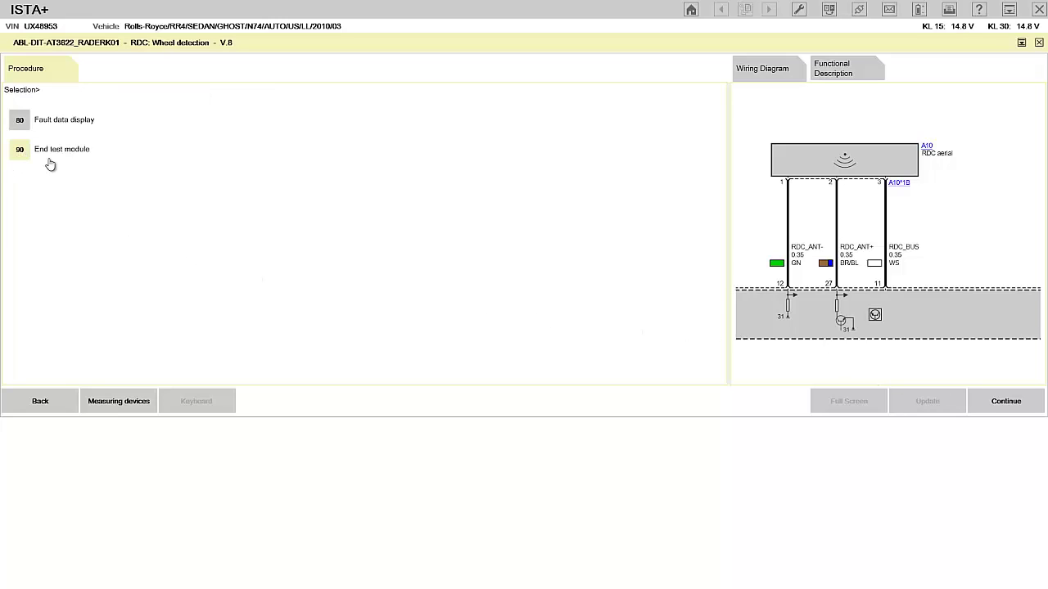
{"action": "left_click", "coordinate": [1001, 405]}
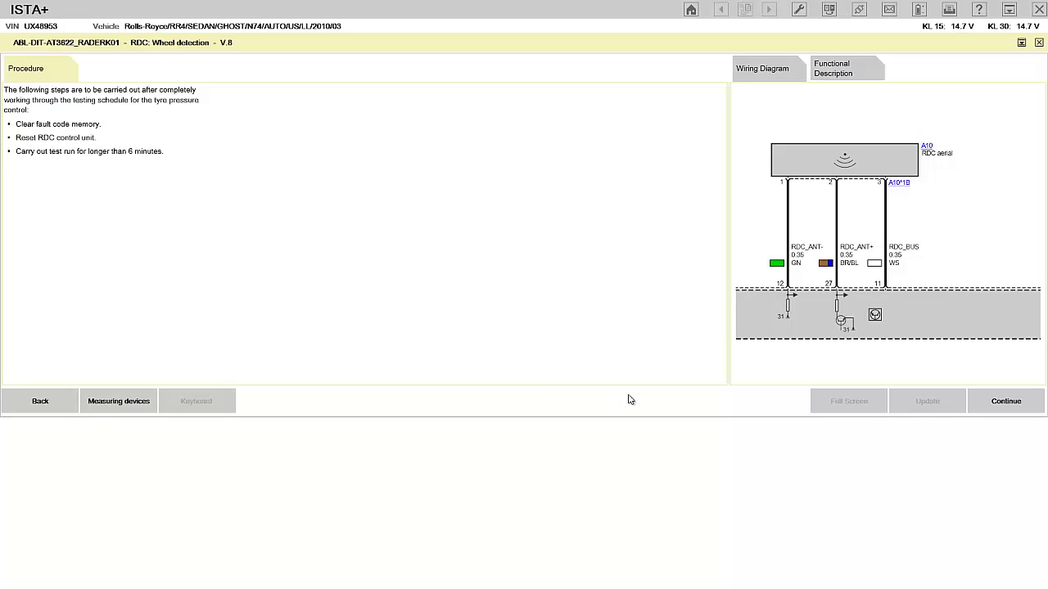
{"action": "left_click", "coordinate": [998, 404]}
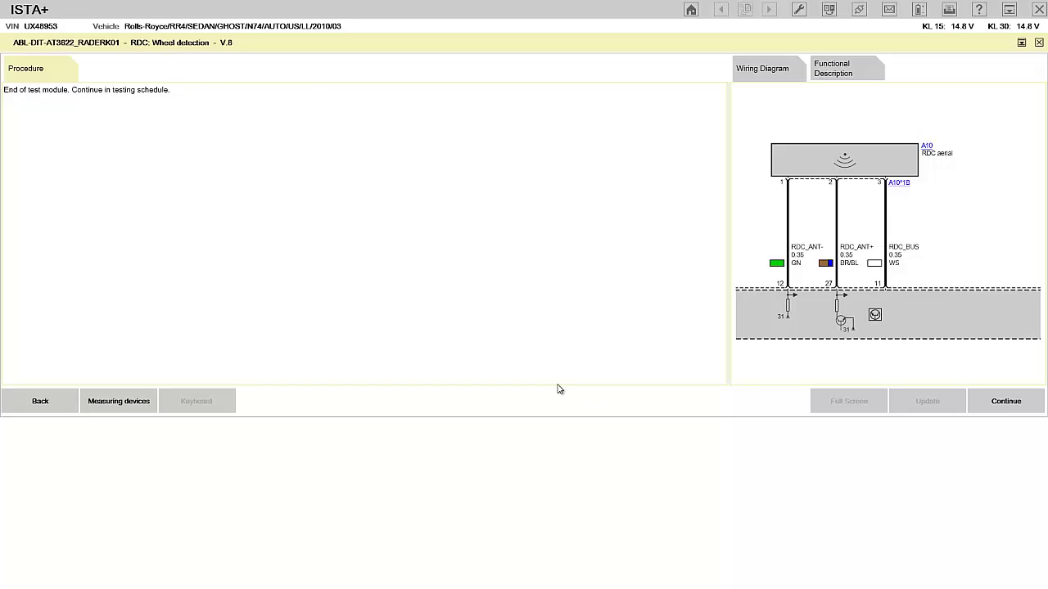
{"action": "left_click", "coordinate": [1004, 403]}
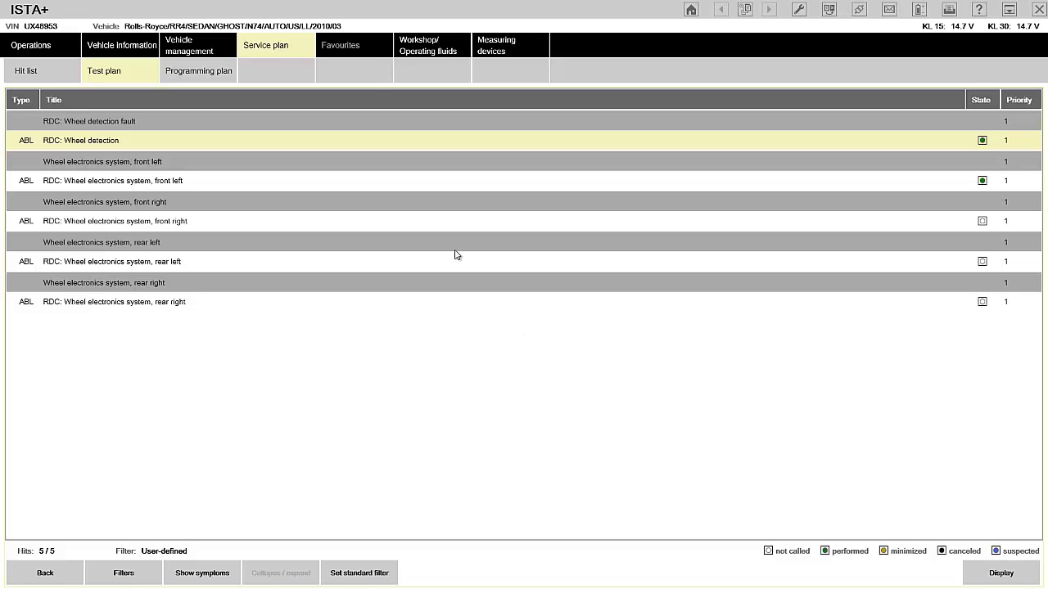
Open Vehicle management to show the fault memory with the five RDC faults.
{"action": "left_click", "coordinate": [189, 50]}
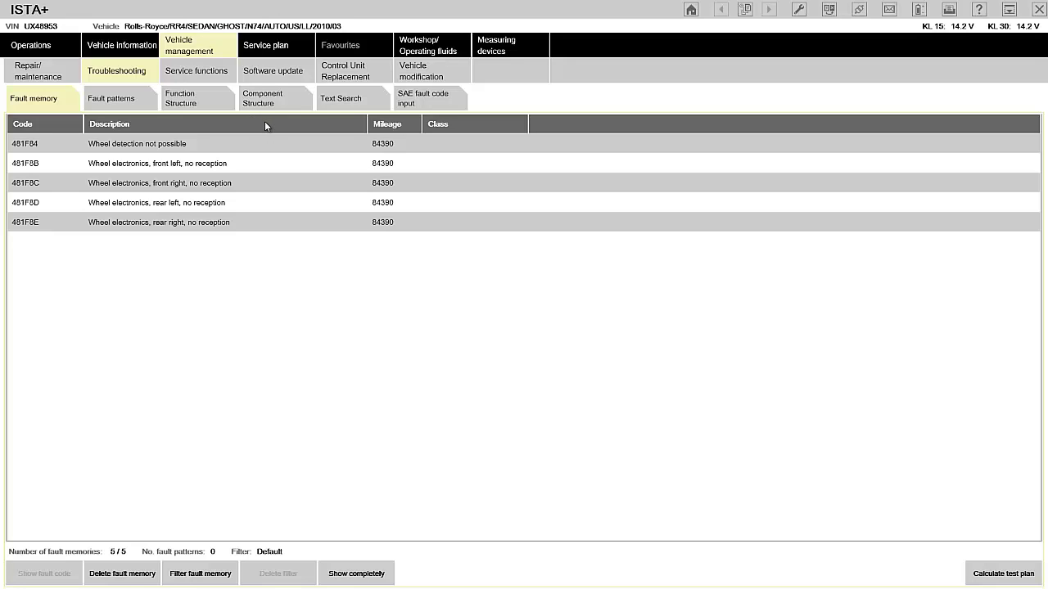
Switch to Text Search and also enable searching document contents and document numbers.
{"action": "left_click", "coordinate": [347, 99]}
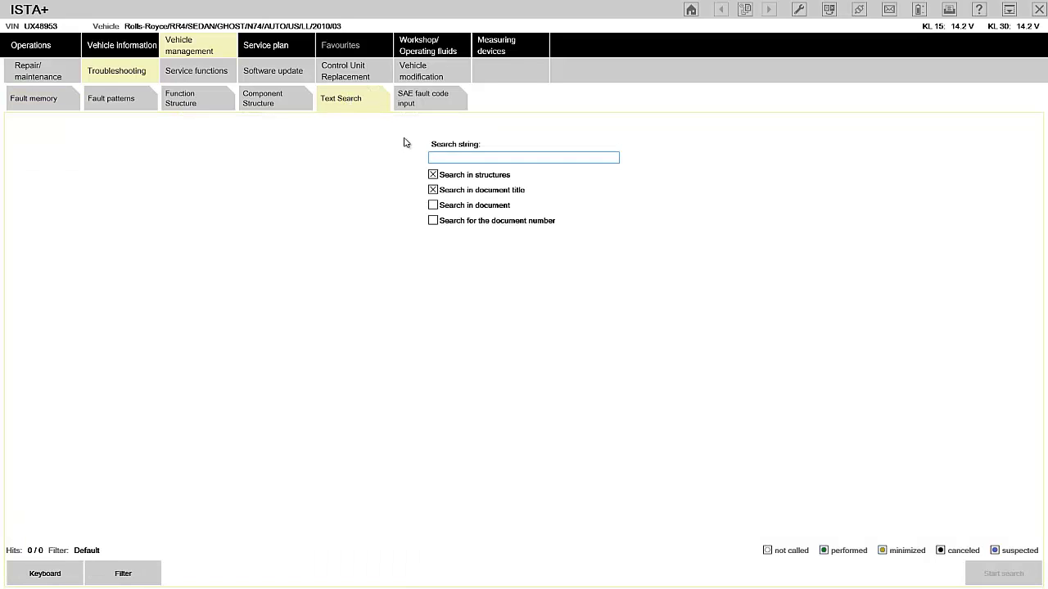
{"action": "left_click", "coordinate": [433, 209]}
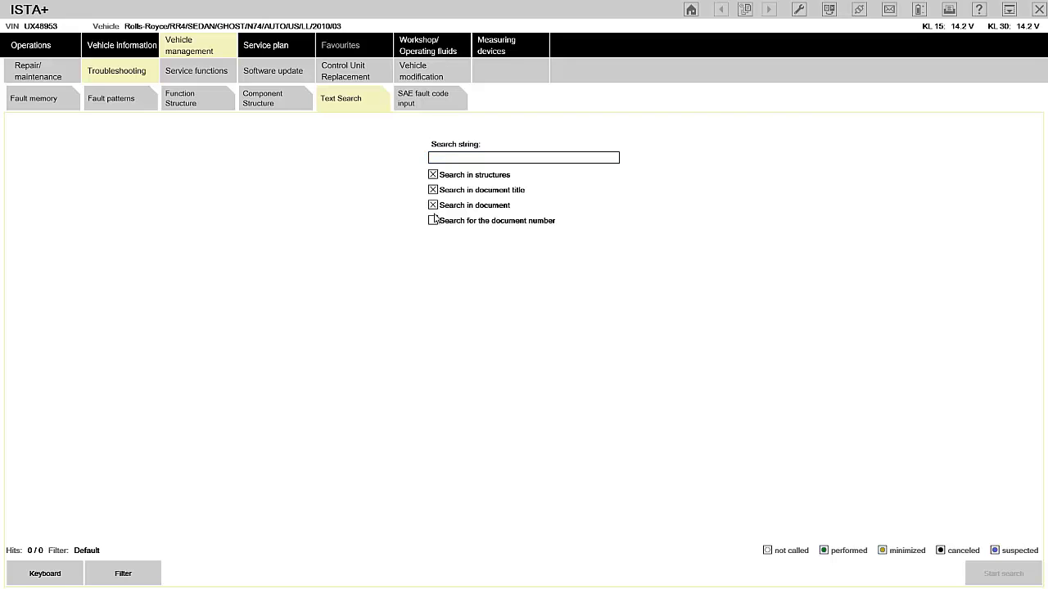
{"action": "left_click", "coordinate": [434, 222]}
{"action": "left_click", "coordinate": [509, 157]}
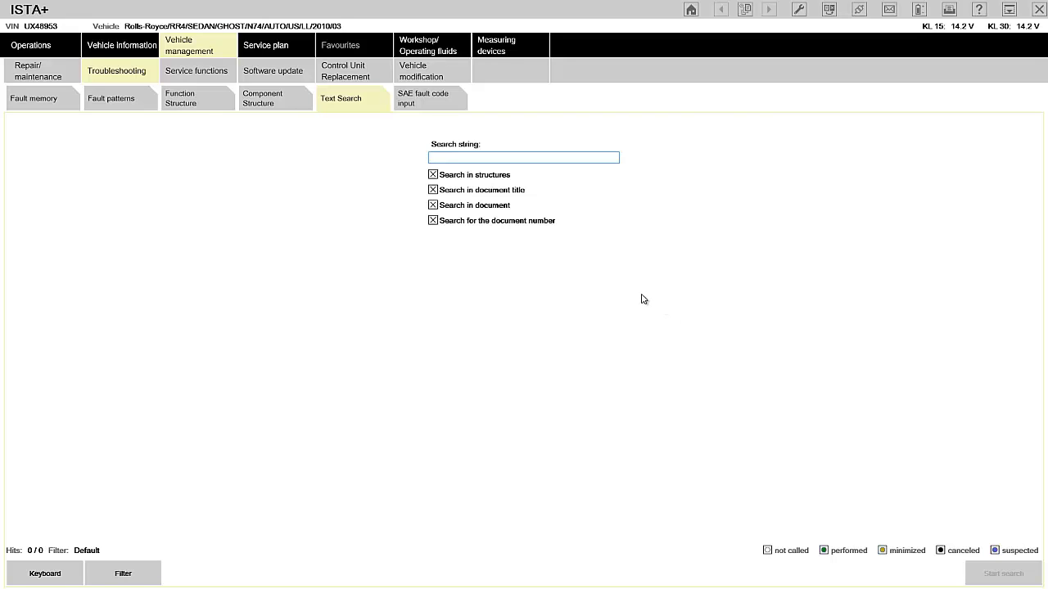
Run a text search for 'RDC' and scroll through the 55-hit list of documents.
{"action": "type", "text": "RDC"}
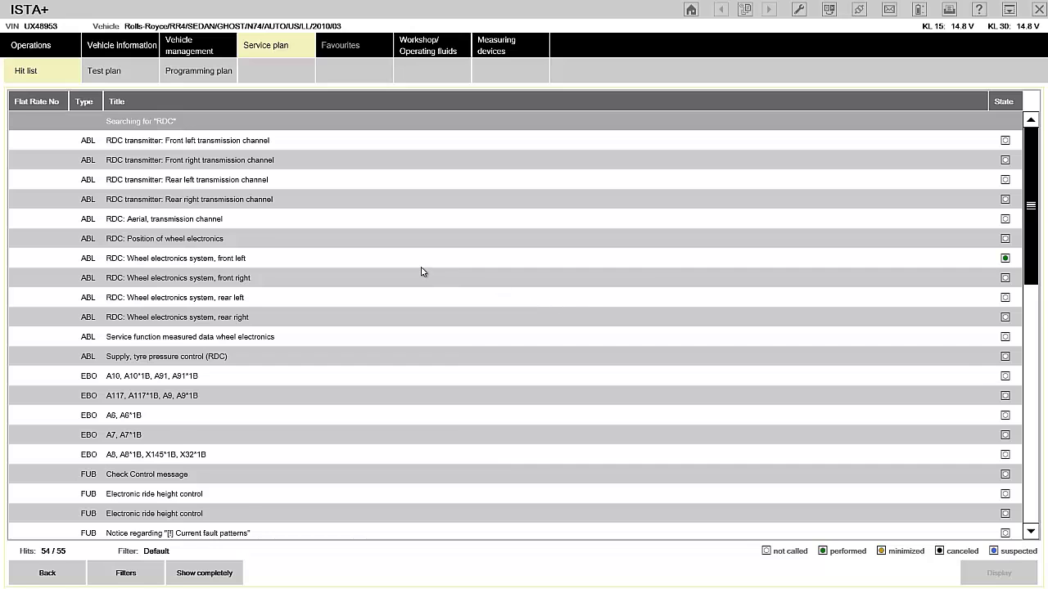
{"action": "scroll", "coordinate": [422, 271], "scroll_direction": "down", "scroll_amount": 2}
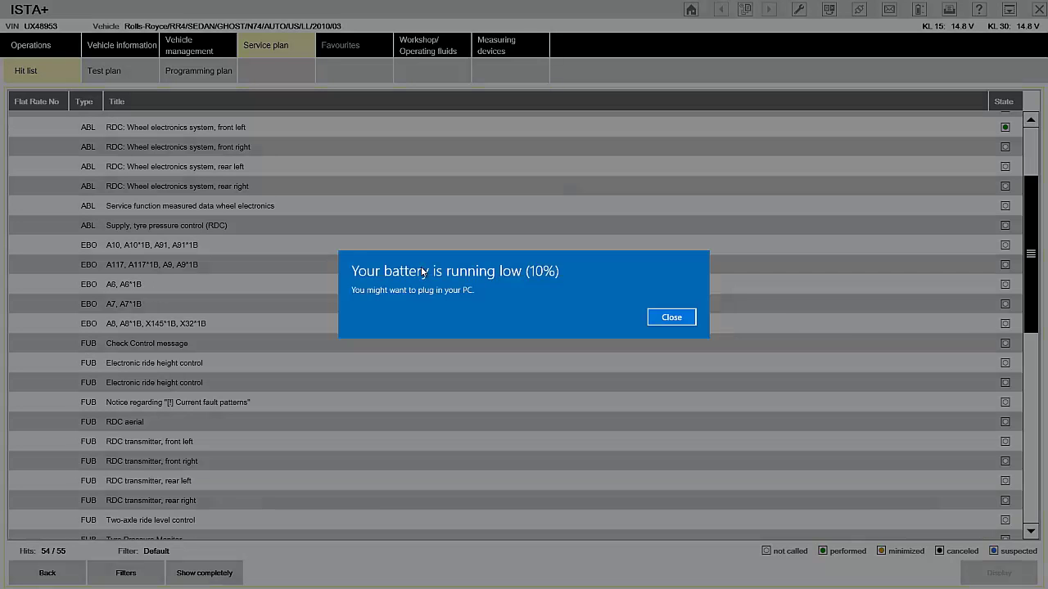
Dismiss the low-battery warning and confirm closing the current vehicle operation.
{"action": "left_click", "coordinate": [669, 318]}
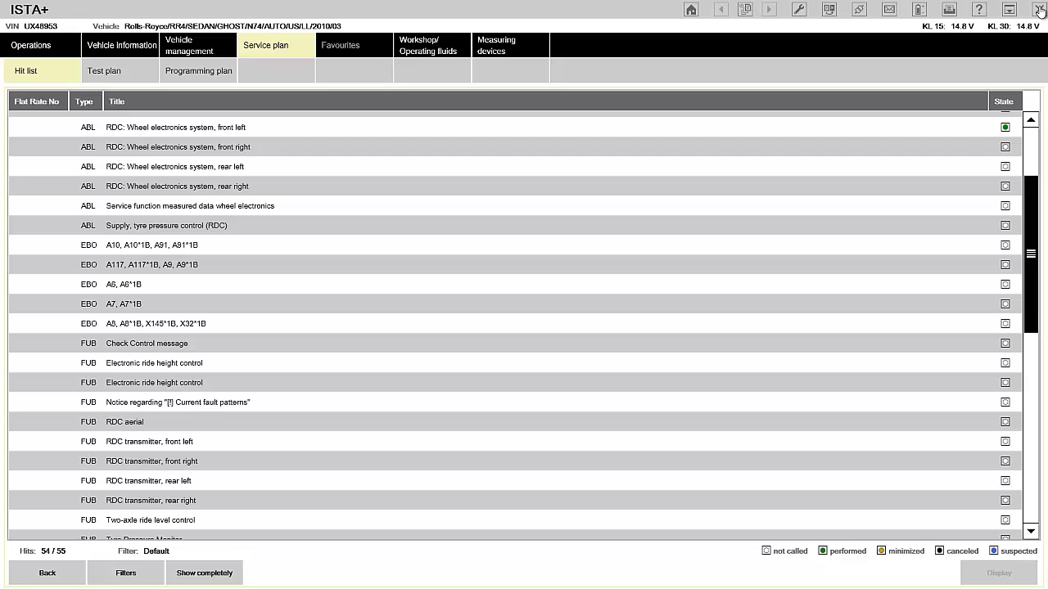
{"action": "left_click", "coordinate": [1040, 10]}
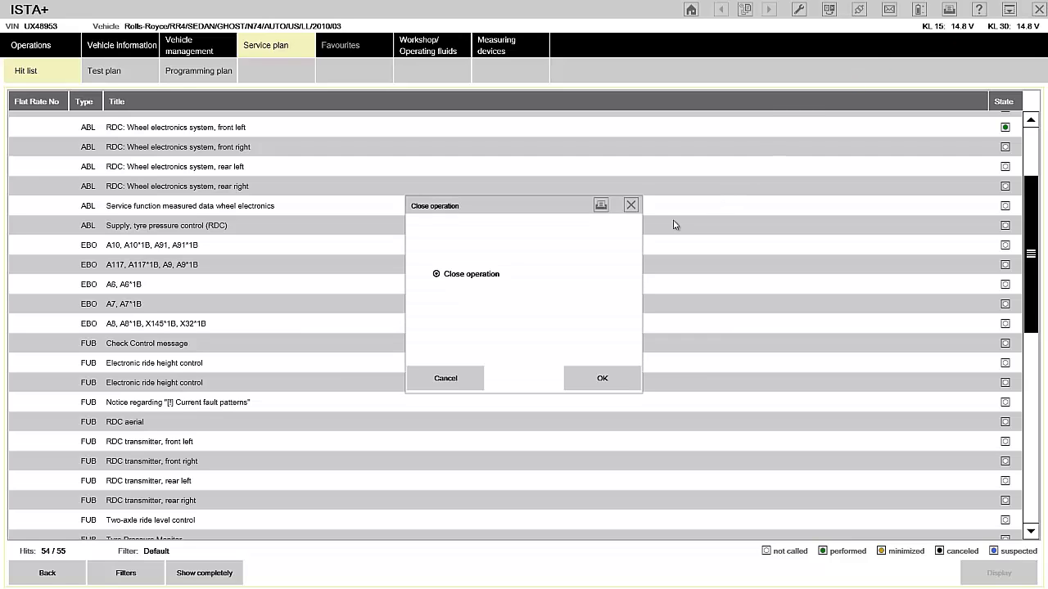
{"action": "left_click", "coordinate": [603, 378]}
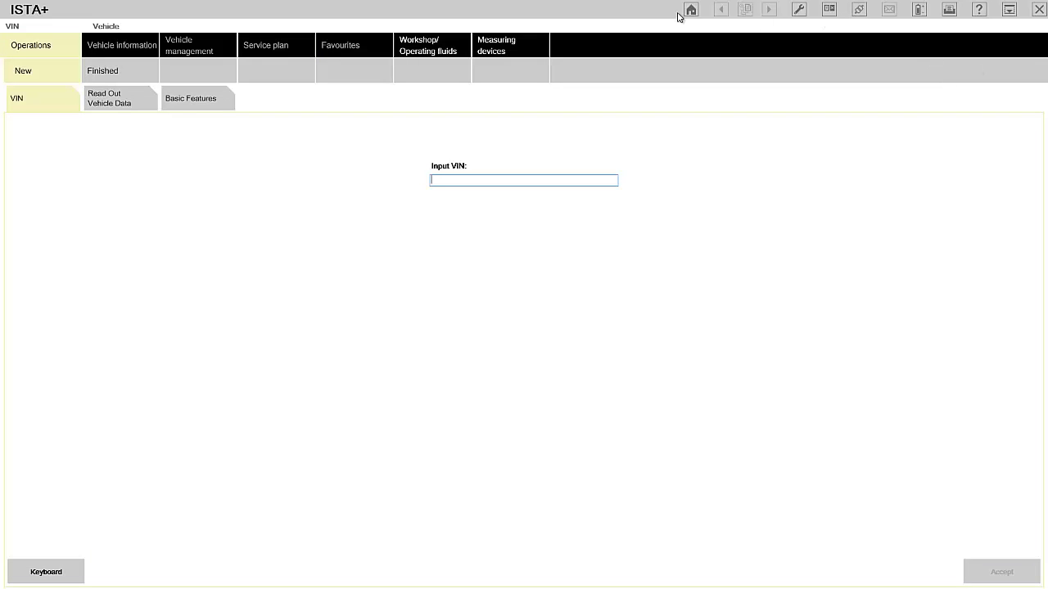
Restore and minimize ISTA+, dismiss the battery notice, then minimize the Word manual.
{"action": "double_click", "coordinate": [570, 18]}
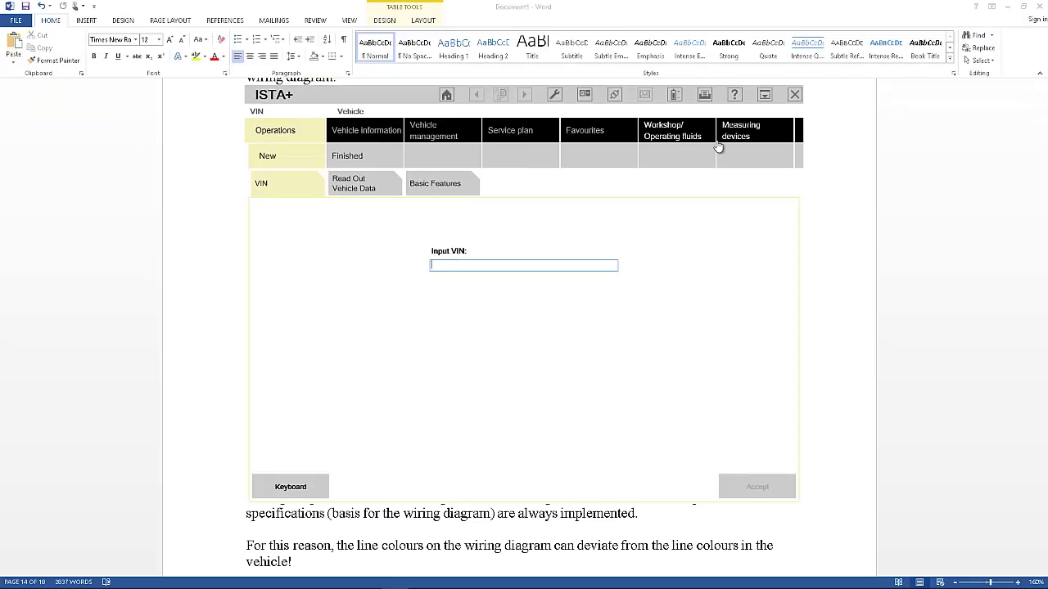
{"action": "left_click", "coordinate": [765, 96]}
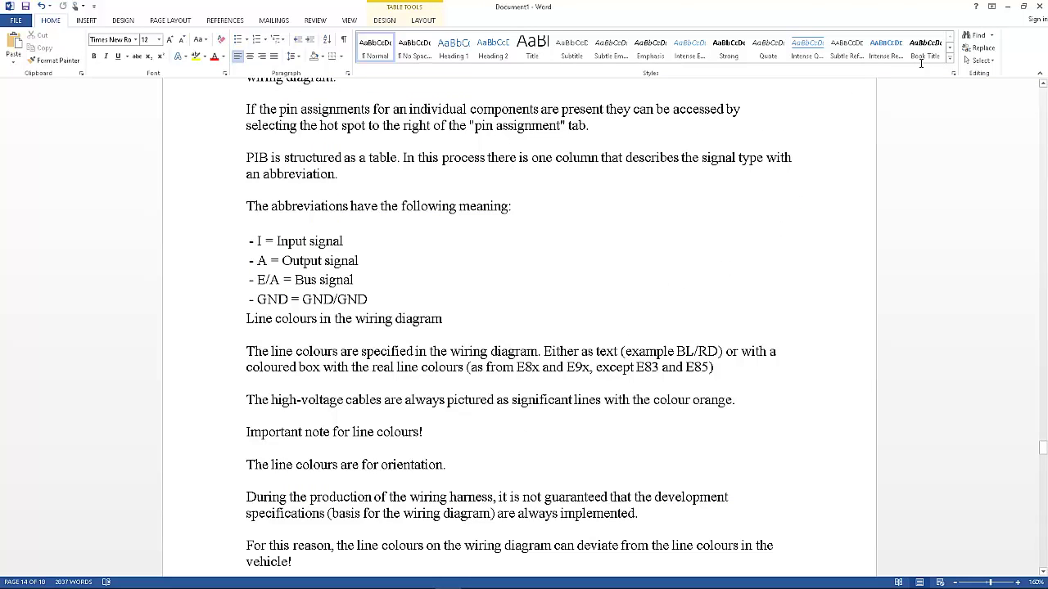
{"action": "left_click", "coordinate": [806, 242]}
{"action": "scroll", "coordinate": [807, 242], "scroll_direction": "up", "scroll_amount": 20}
{"action": "scroll", "coordinate": [806, 242], "scroll_direction": "up", "scroll_amount": 20}
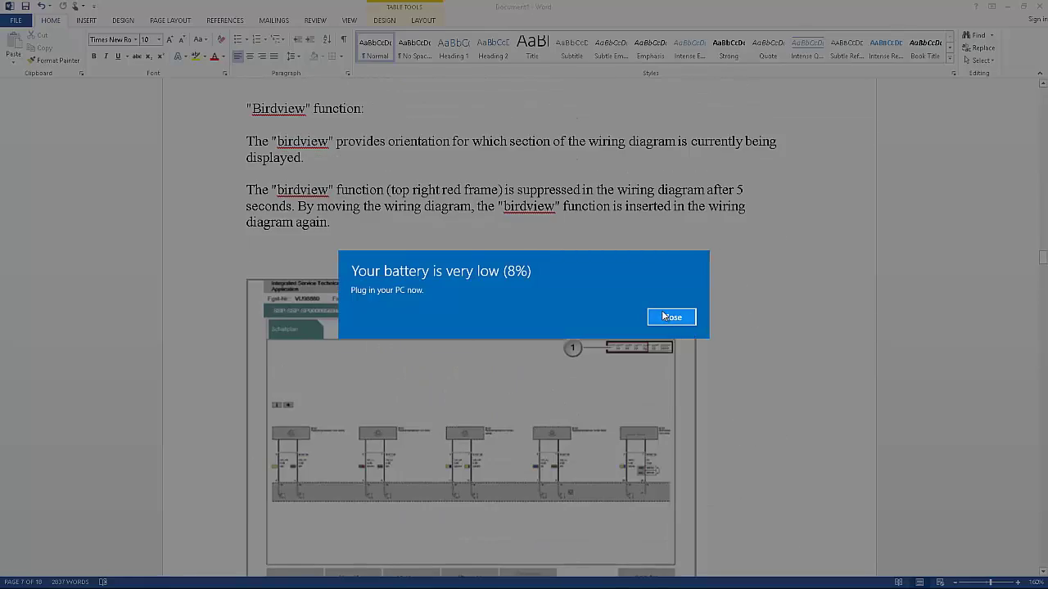
{"action": "left_click", "coordinate": [668, 317]}
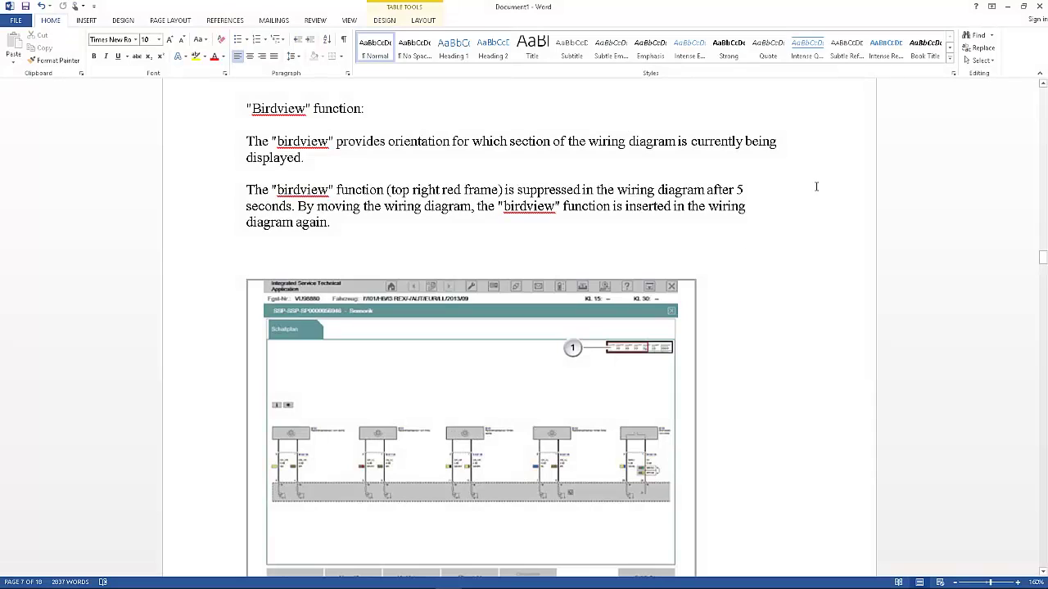
{"action": "left_click", "coordinate": [1007, 6]}
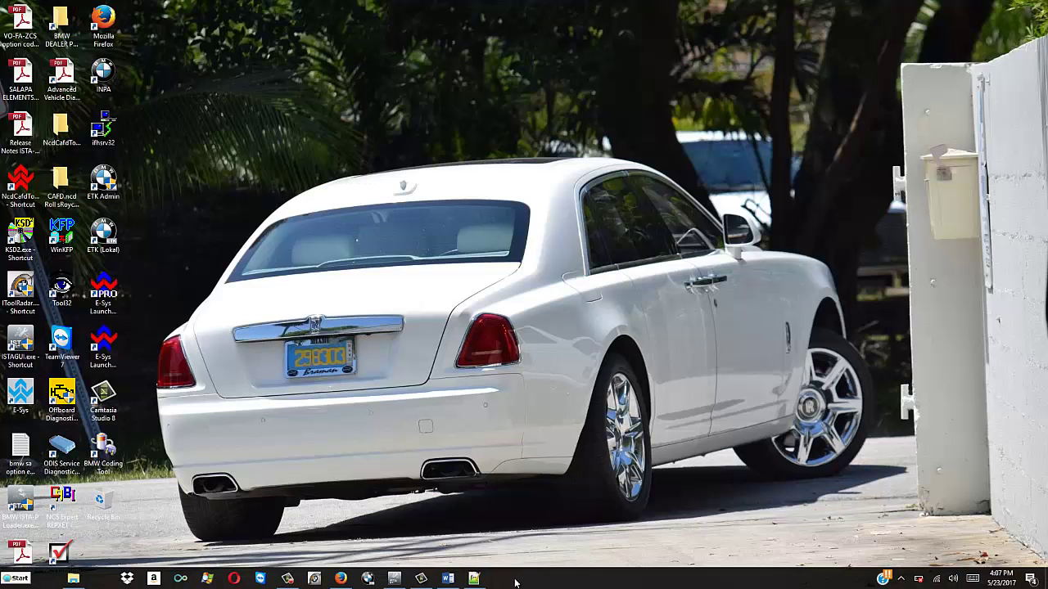